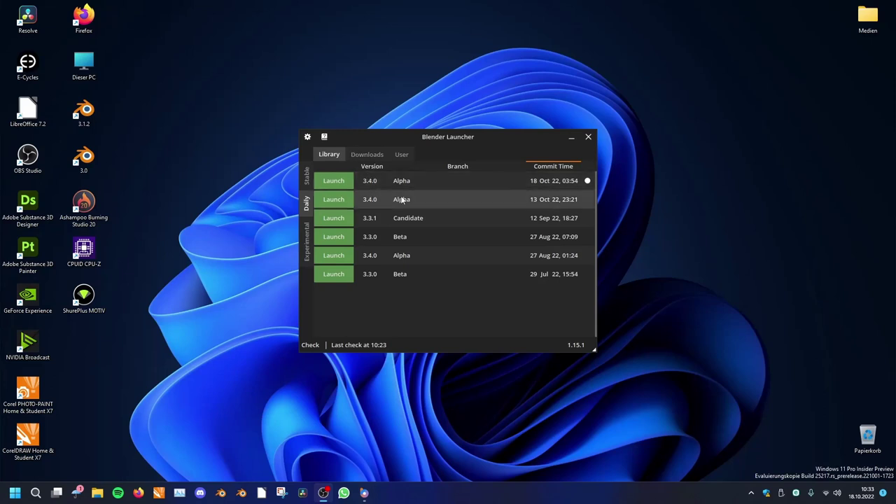
- Launch the Blender 3.4.0 Alpha build dated 18 Oct 22 and delete all default objects from the scene
{"action": "left_click", "coordinate": [331, 182]}
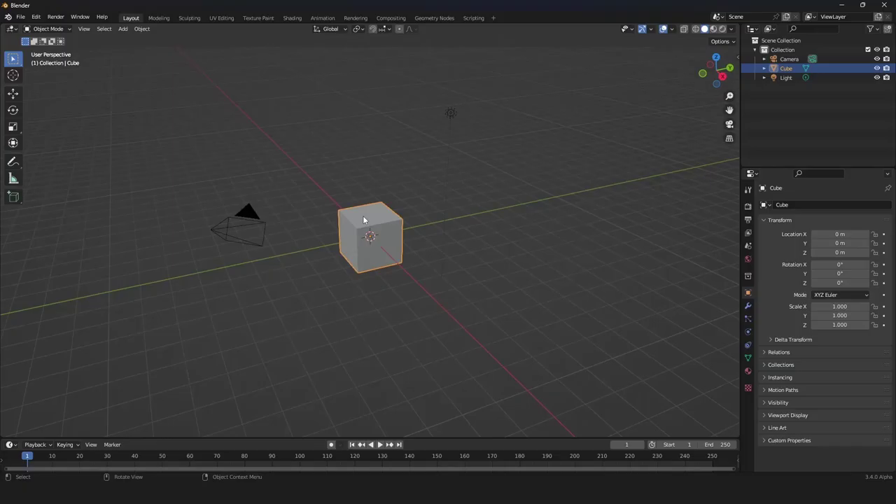
{"action": "middle_click_drag", "start_coordinate": [363, 215], "coordinate": [480, 232]}
{"action": "key", "text": "a"}
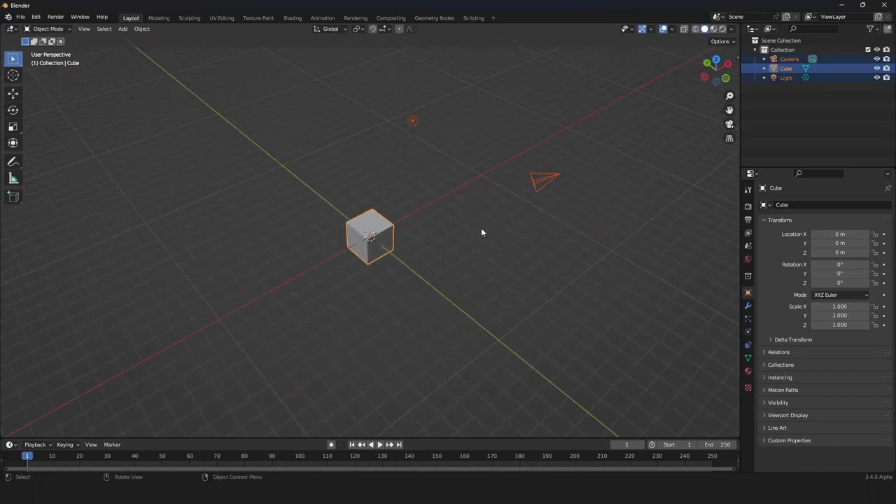
{"action": "key", "text": "Delete"}
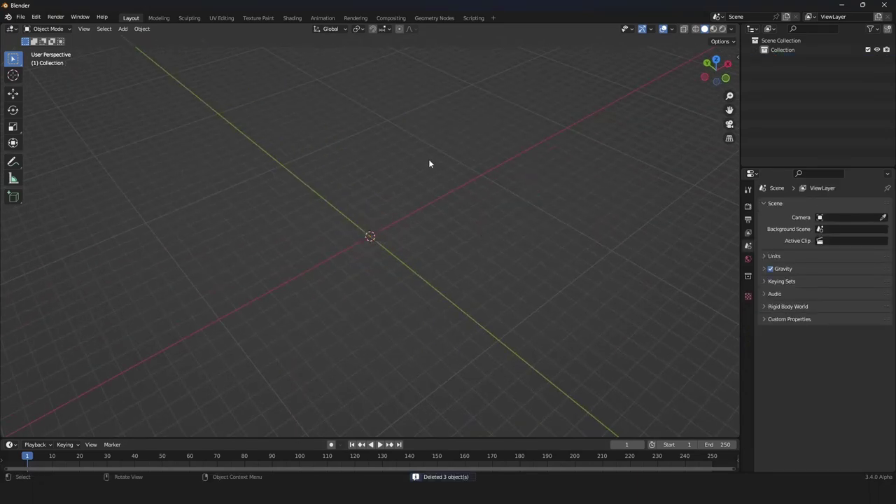
- Add a mesh plane at the origin and scale it by 10
{"action": "key", "text": "shift+a"}
{"action": "mouse_move", "coordinate": [430, 158]}
{"action": "left_click", "coordinate": [466, 161]}
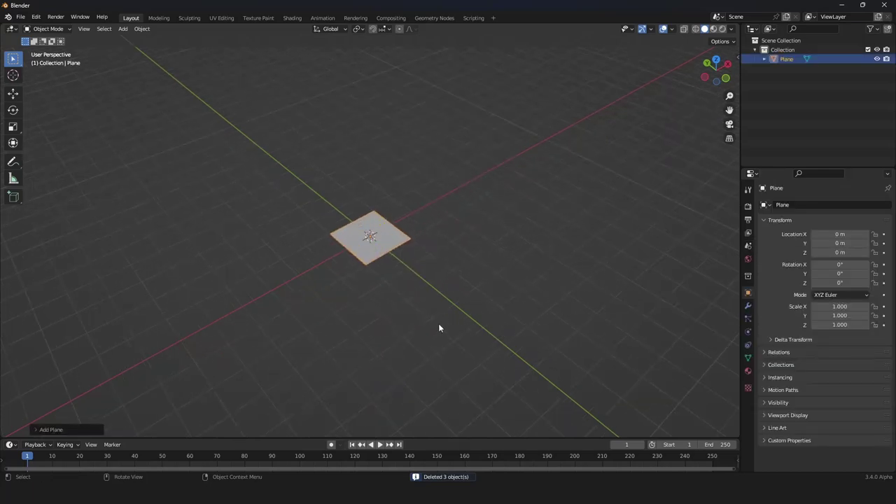
{"action": "middle_click_drag", "start_coordinate": [432, 321], "coordinate": [420, 310]}
{"action": "type", "text": "s10"}
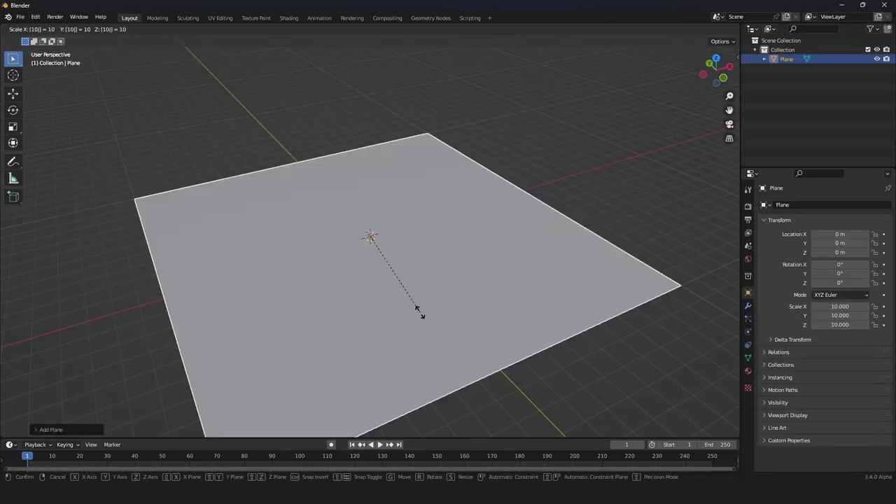
{"action": "key", "text": "Return"}
- Enlarge the timeline area, switch it to the Geometry Node Editor, and collapse its sidebar
{"action": "scroll", "coordinate": [411, 292], "scroll_direction": "down", "scroll_amount": 5}
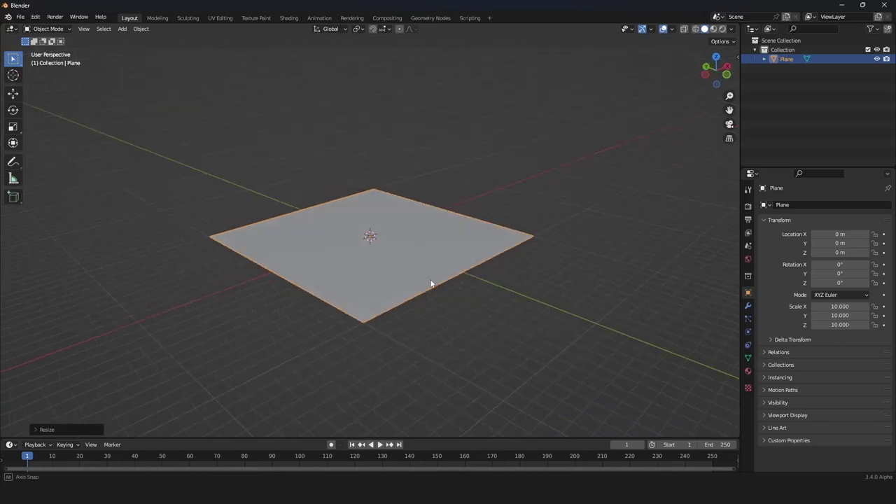
{"action": "scroll", "coordinate": [400, 282], "scroll_direction": "up", "scroll_amount": 2}
{"action": "middle_click_drag", "start_coordinate": [420, 282], "coordinate": [445, 288]}
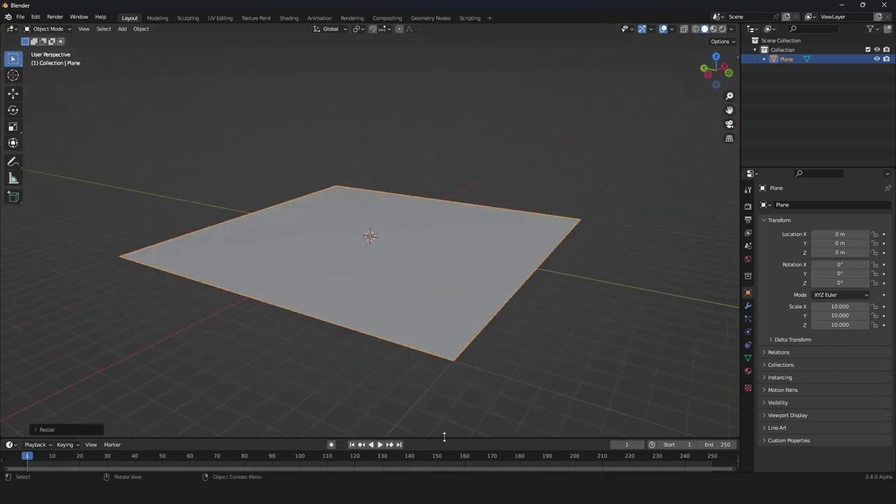
{"action": "left_click_drag", "start_coordinate": [444, 438], "coordinate": [441, 234]}
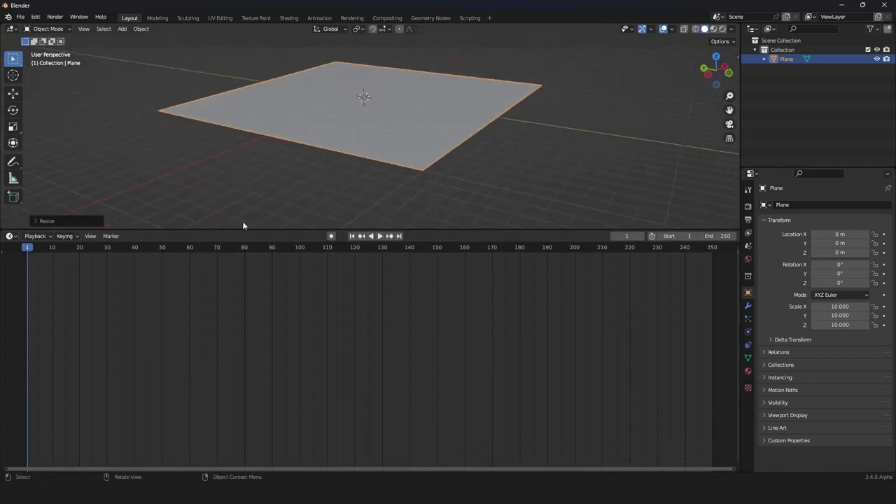
{"action": "left_click", "coordinate": [10, 236]}
{"action": "left_click", "coordinate": [30, 316]}
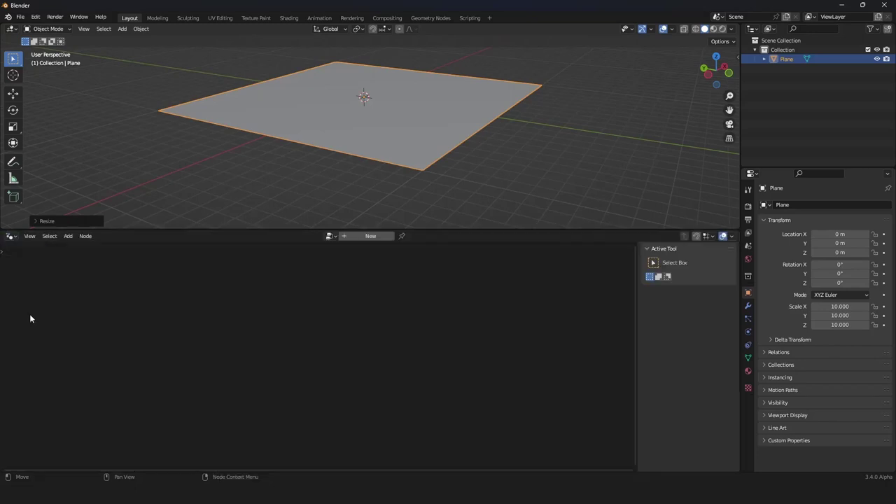
{"action": "left_click_drag", "start_coordinate": [635, 322], "coordinate": [672, 334]}
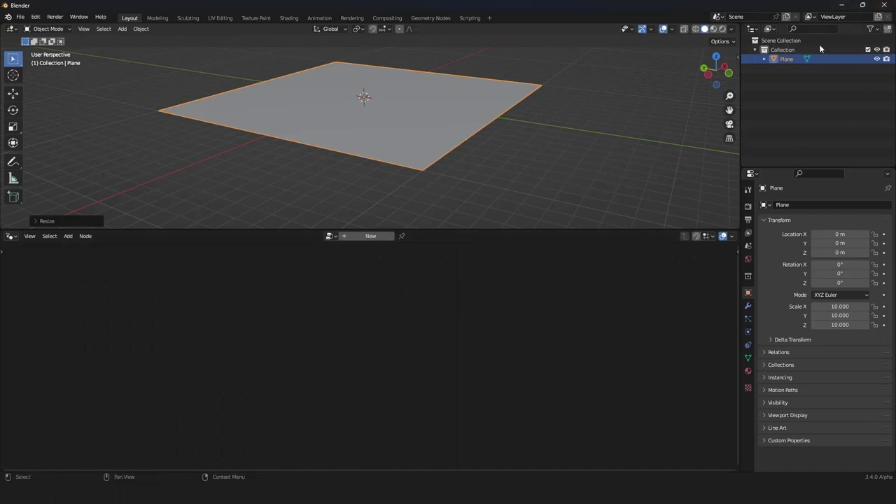
- Create a new geometry node tree on the plane and move the Group Input node far away from Group Output
{"action": "left_click", "coordinate": [370, 236]}
{"action": "left_click_drag", "start_coordinate": [238, 361], "coordinate": [56, 359]}
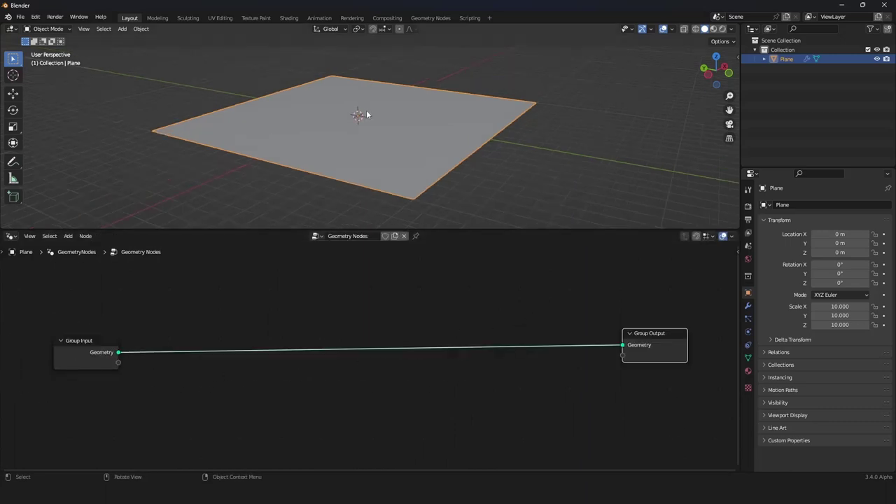
{"action": "middle_click_drag", "start_coordinate": [366, 110], "coordinate": [384, 114]}
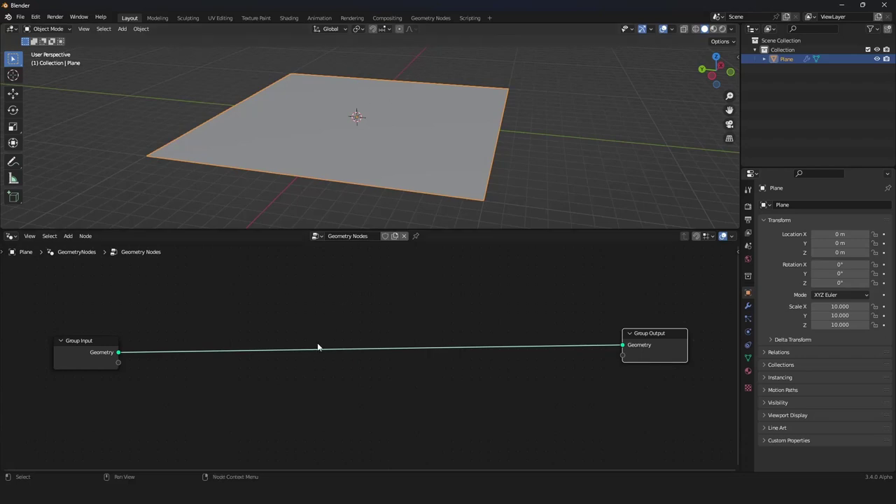
{"action": "scroll", "coordinate": [182, 334], "scroll_direction": "down", "scroll_amount": 2}
{"action": "scroll", "coordinate": [178, 334], "scroll_direction": "up", "scroll_amount": 3}
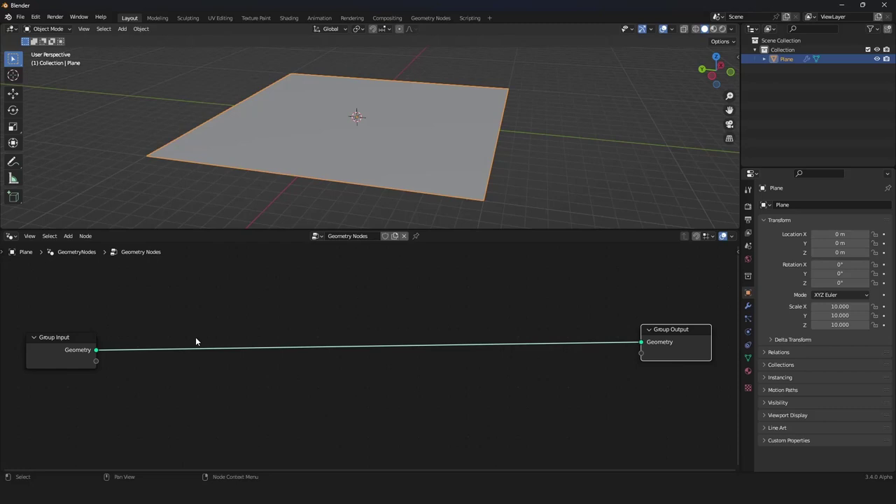
{"action": "middle_click_drag", "start_coordinate": [195, 338], "coordinate": [200, 337]}
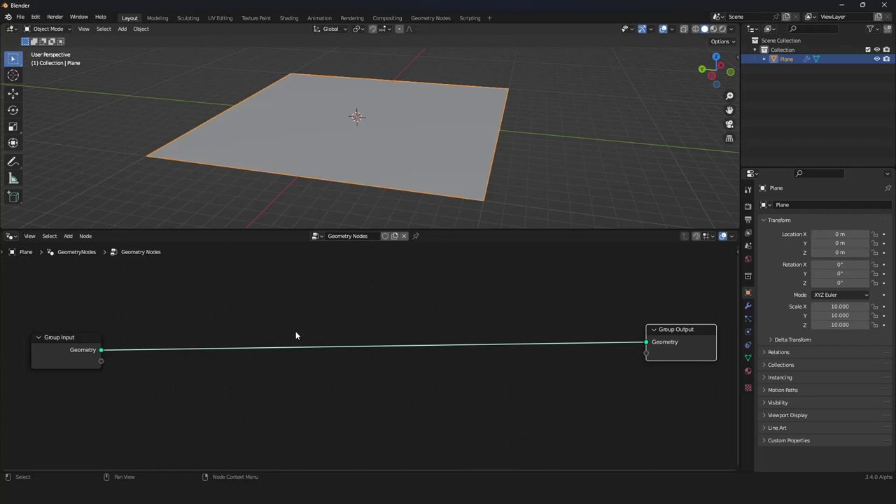
{"action": "scroll", "coordinate": [395, 134], "scroll_direction": "down", "scroll_amount": 2}
{"action": "mouse_move", "coordinate": [394, 134]}
{"action": "middle_mouse_down"}
{"action": "mouse_move", "coordinate": [409, 145]}
{"action": "mouse_move", "coordinate": [391, 138]}
{"action": "middle_mouse_up"}
{"action": "scroll", "coordinate": [391, 137], "scroll_direction": "up", "scroll_amount": 3}
{"action": "scroll", "coordinate": [392, 140], "scroll_direction": "down", "scroll_amount": 2}
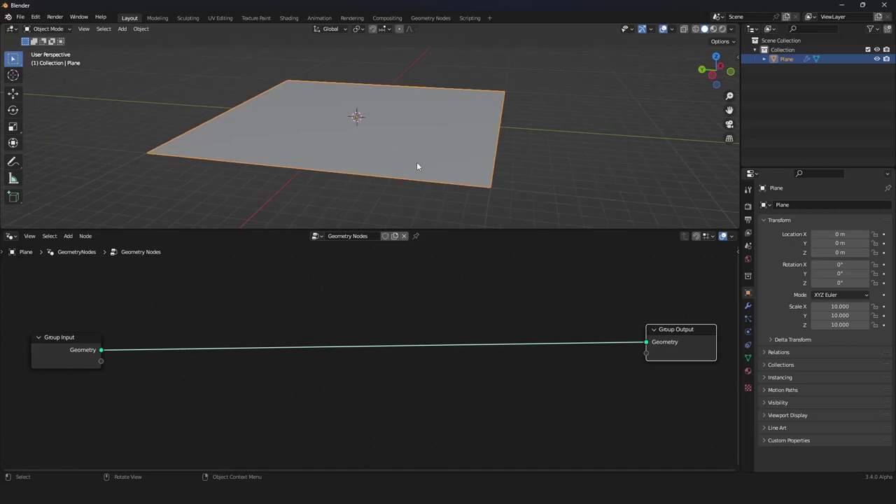
{"action": "middle_click_drag", "start_coordinate": [409, 164], "coordinate": [309, 112]}
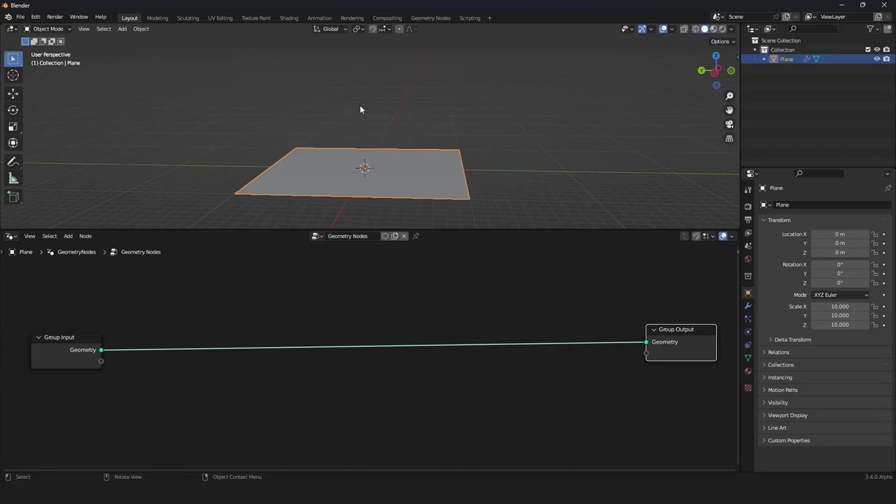
{"action": "scroll", "coordinate": [422, 160], "scroll_direction": "down", "scroll_amount": 1}
{"action": "middle_click_drag", "start_coordinate": [422, 160], "coordinate": [412, 126]}
{"action": "scroll", "coordinate": [415, 183], "scroll_direction": "up", "scroll_amount": 2}
{"action": "mouse_move", "coordinate": [272, 340]}
{"action": "middle_mouse_down"}
{"action": "mouse_move", "coordinate": [290, 322]}
{"action": "mouse_move", "coordinate": [271, 333]}
{"action": "middle_mouse_up"}
- Add a Distribute Points on Faces node between Group Input and Group Output
{"action": "key", "text": "shift+a"}
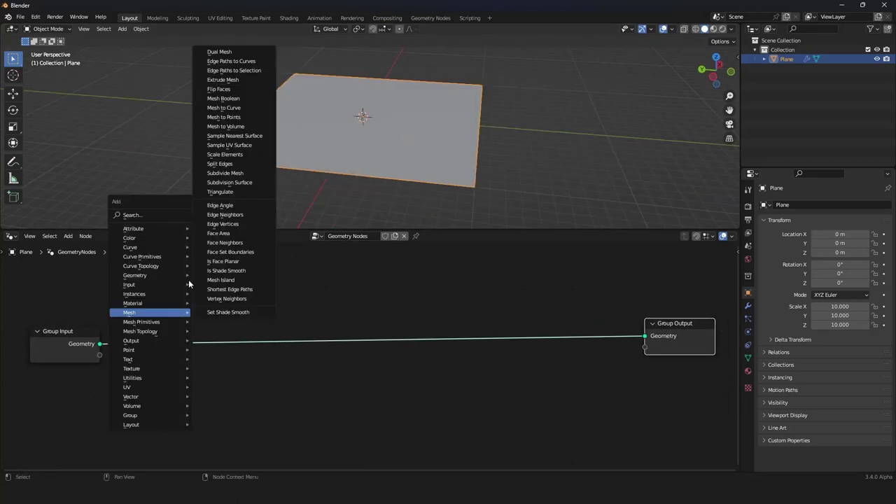
{"action": "key", "text": "Escape"}
{"action": "key", "text": "shift+a"}
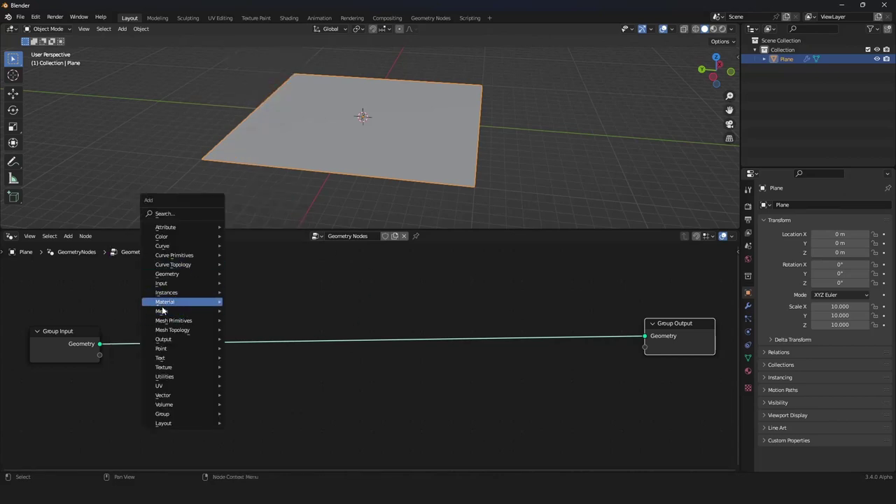
{"action": "mouse_move", "coordinate": [171, 348]}
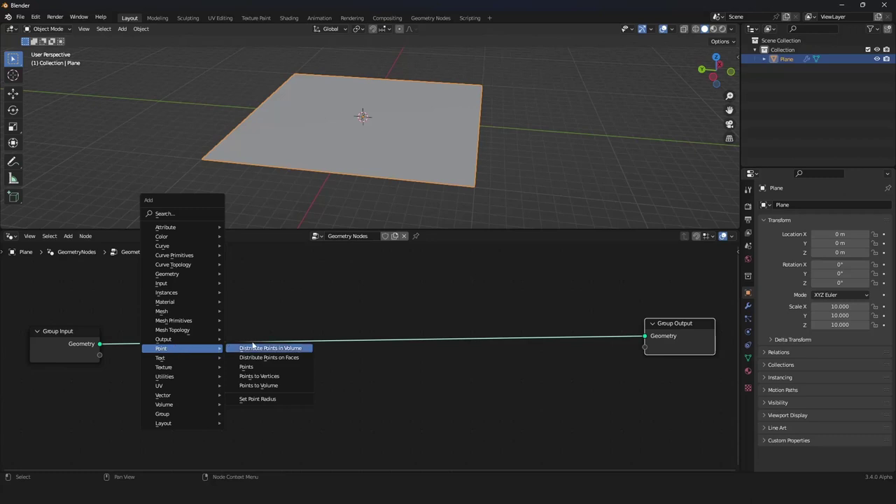
{"action": "left_click", "coordinate": [275, 362]}
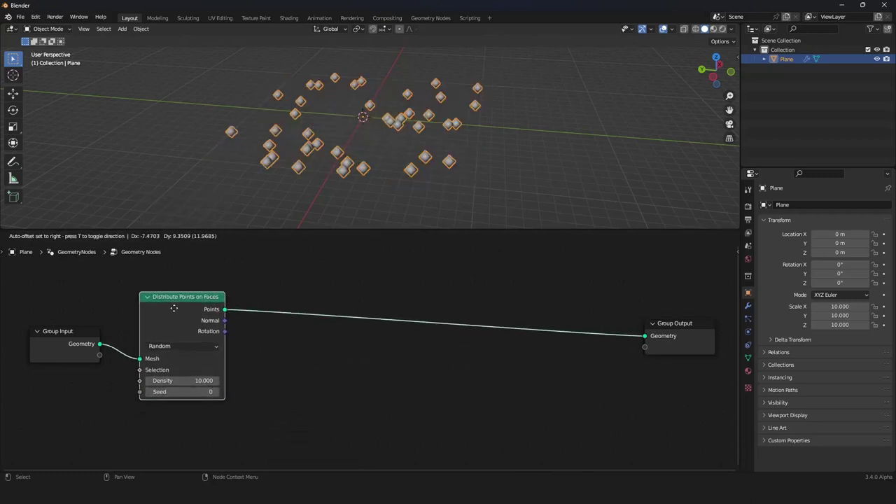
{"action": "left_click", "coordinate": [163, 306]}
- Try a density of about 210 on the Distribute Points on Faces node and examine the scattered points
{"action": "left_click_drag", "start_coordinate": [175, 370], "coordinate": [344, 370]}
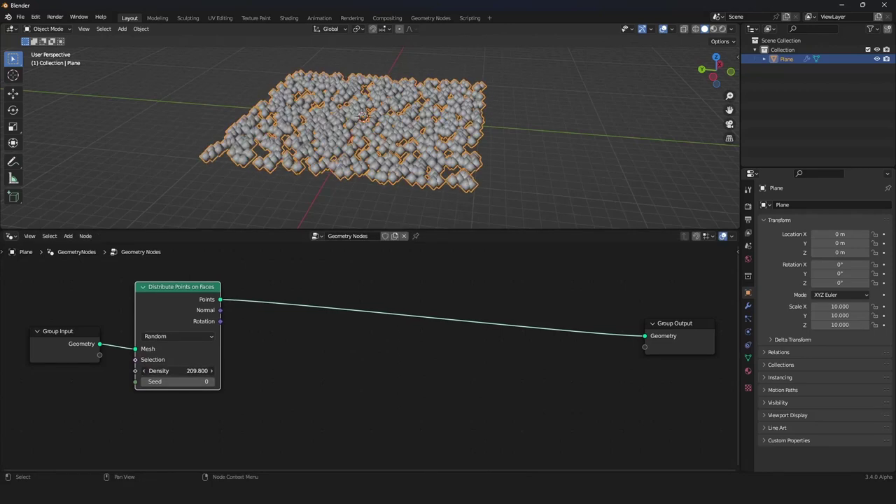
{"action": "right_click", "coordinate": [175, 370]}
{"action": "scroll", "coordinate": [454, 143], "scroll_direction": "up", "scroll_amount": 2}
{"action": "middle_click_drag", "start_coordinate": [308, 144], "coordinate": [411, 137]}
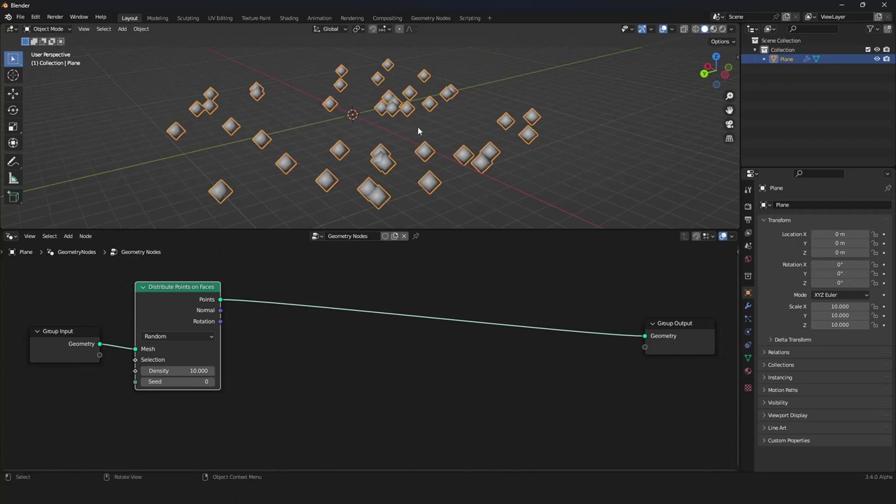
{"action": "scroll", "coordinate": [360, 298], "scroll_direction": "down", "scroll_amount": 1}
{"action": "scroll", "coordinate": [364, 297], "scroll_direction": "up", "scroll_amount": 2}
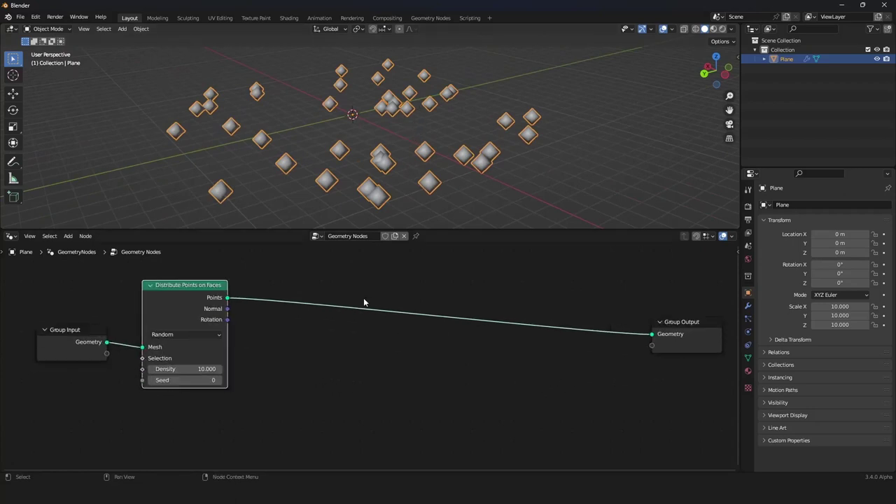
{"action": "middle_click_drag", "start_coordinate": [364, 298], "coordinate": [323, 324]}
{"action": "middle_click_drag", "start_coordinate": [350, 161], "coordinate": [279, 171]}
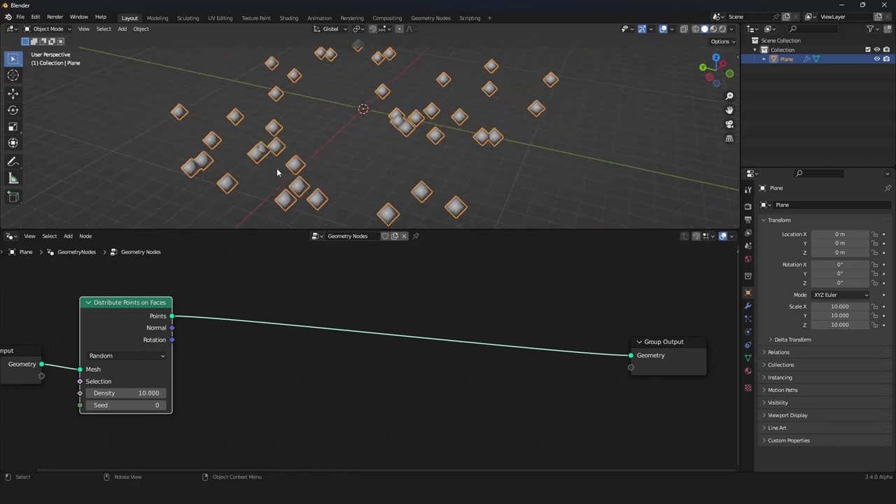
{"action": "scroll", "coordinate": [284, 174], "scroll_direction": "down", "scroll_amount": 3}
{"action": "key", "text": "Home"}
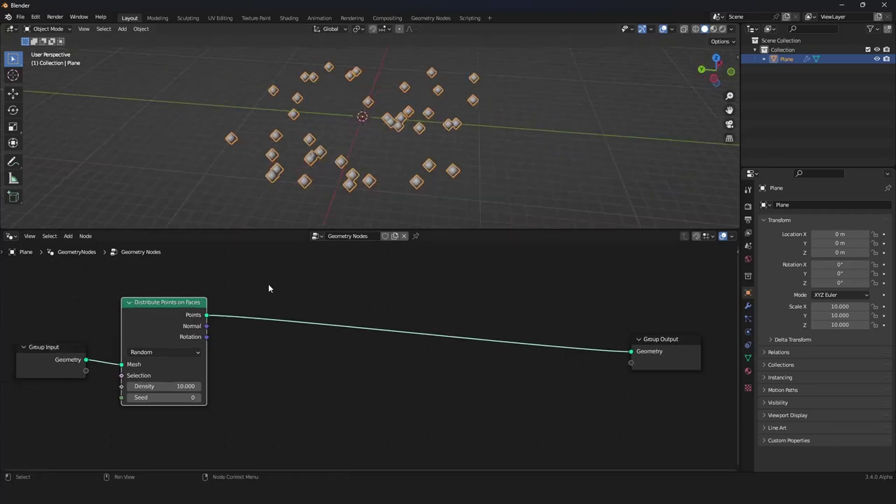
- Insert an Instance on Points node after Distribute Points on Faces and move Group Output nearer to it
{"action": "key", "text": "shift+a"}
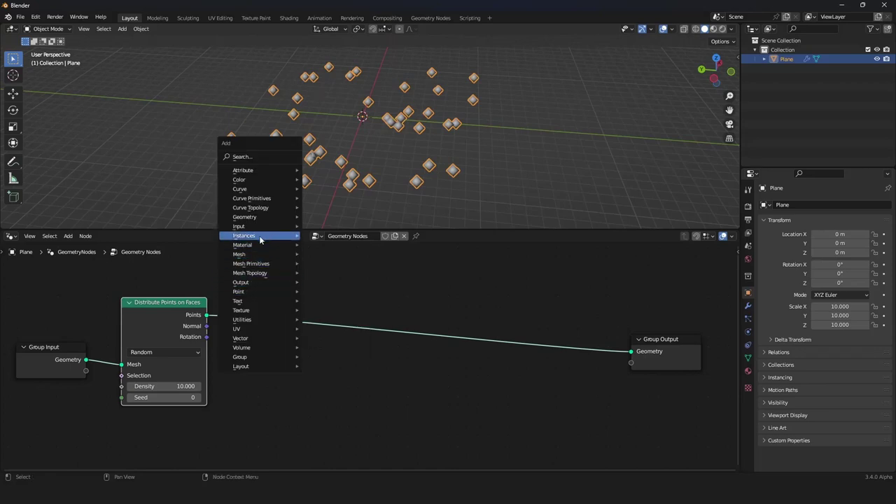
{"action": "mouse_move", "coordinate": [250, 238]}
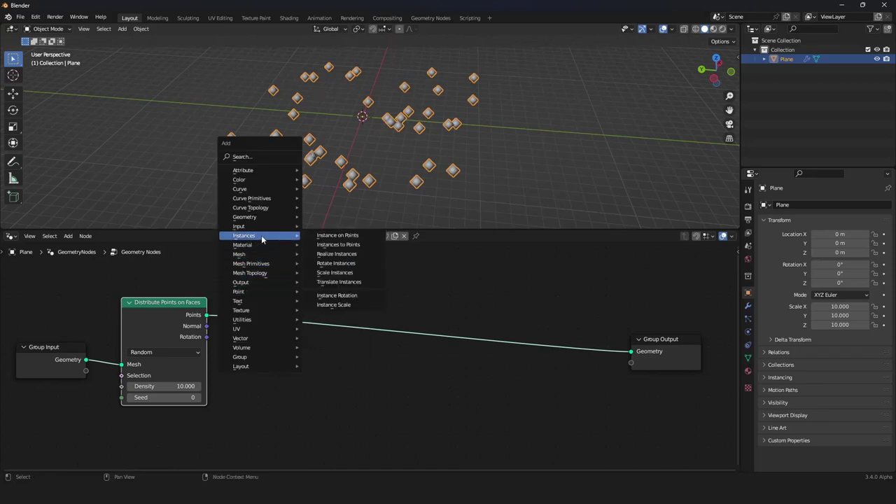
{"action": "left_click", "coordinate": [337, 236]}
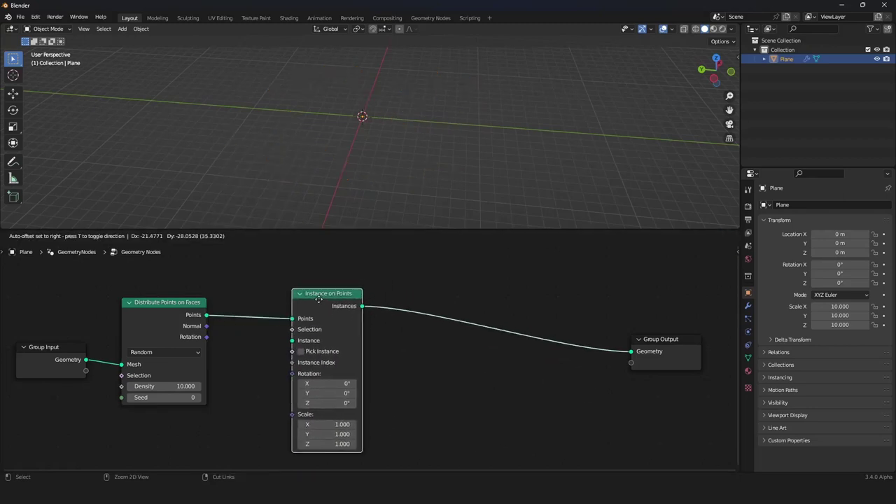
{"action": "left_click", "coordinate": [320, 299]}
{"action": "scroll", "coordinate": [410, 345], "scroll_direction": "down", "scroll_amount": 2}
{"action": "scroll", "coordinate": [411, 332], "scroll_direction": "up", "scroll_amount": 2}
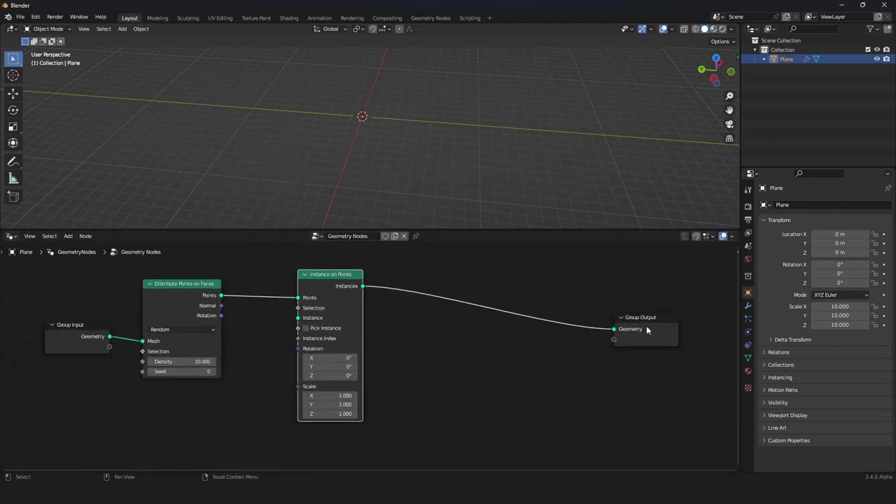
{"action": "left_click_drag", "start_coordinate": [648, 327], "coordinate": [594, 287]}
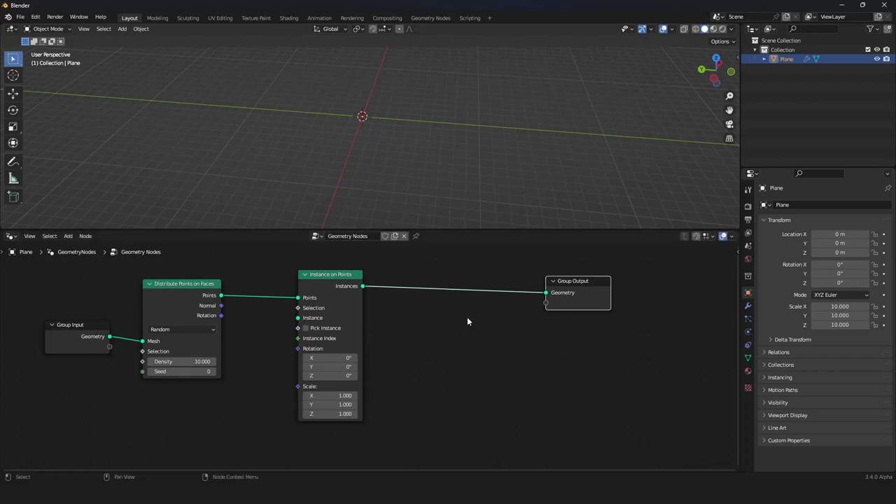
- Add a Curve Line node below Distribute Points on Faces and connect its Curve output to the Instance input of Instance on Points
{"action": "middle_click_drag", "start_coordinate": [418, 325], "coordinate": [526, 316]}
{"action": "key", "text": "shift+a"}
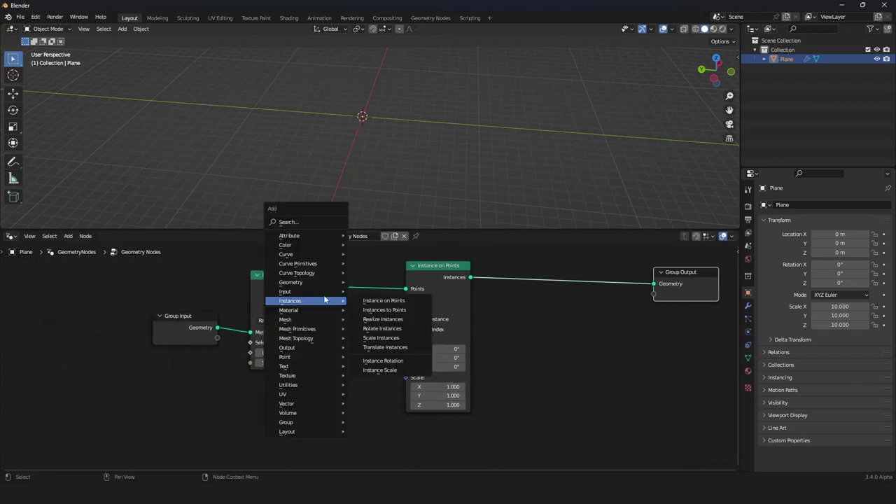
{"action": "mouse_move", "coordinate": [310, 263]}
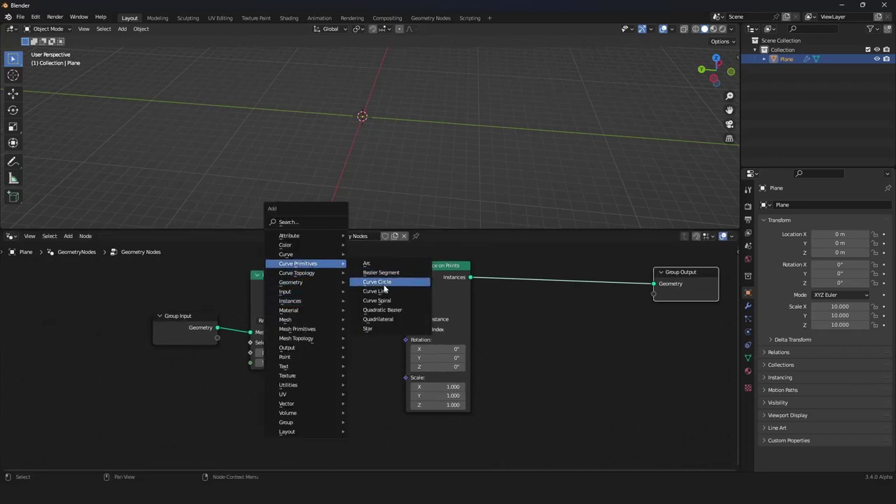
{"action": "left_click", "coordinate": [377, 291]}
{"action": "left_click", "coordinate": [267, 384]}
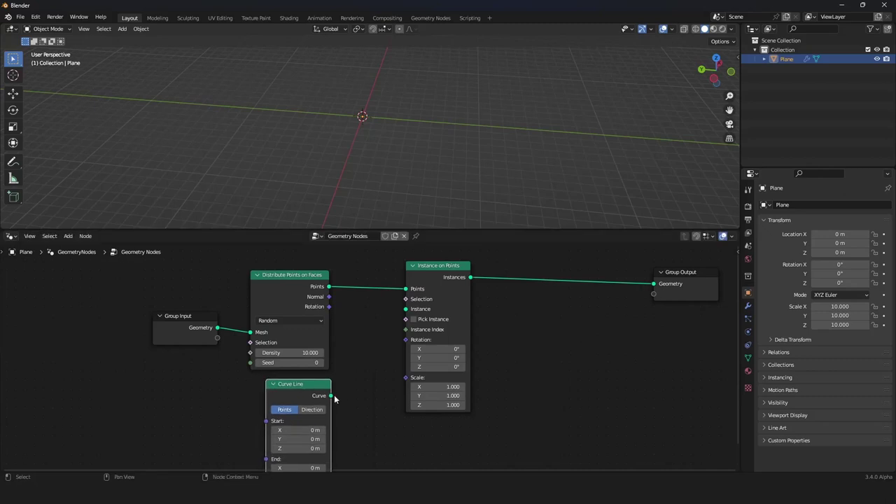
{"action": "left_click_drag", "start_coordinate": [331, 396], "coordinate": [405, 309]}
{"action": "middle_click_drag", "start_coordinate": [400, 186], "coordinate": [448, 132]}
- Shift the Instance on Points node slightly to tidy the node layout
{"action": "left_click", "coordinate": [409, 288]}
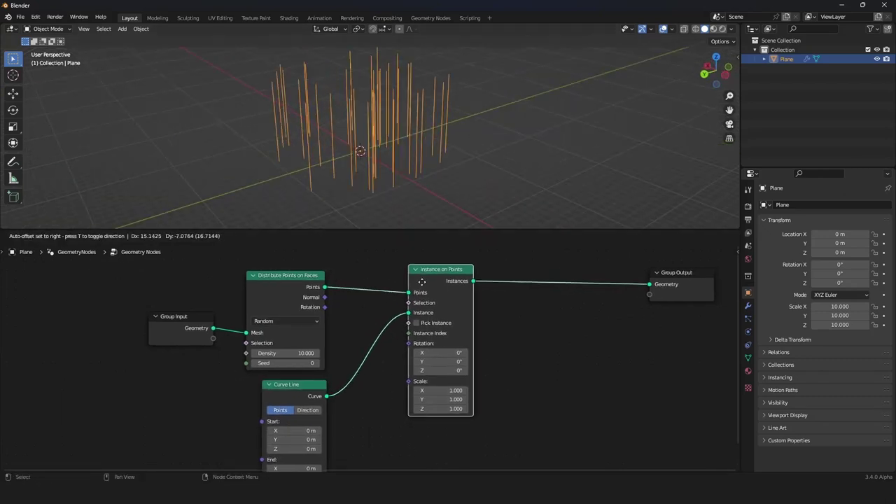
{"action": "middle_click_drag", "start_coordinate": [386, 135], "coordinate": [334, 215]}
{"action": "scroll", "coordinate": [364, 422], "scroll_direction": "down", "scroll_amount": 5}
{"action": "middle_click_drag", "start_coordinate": [364, 422], "coordinate": [373, 340]}
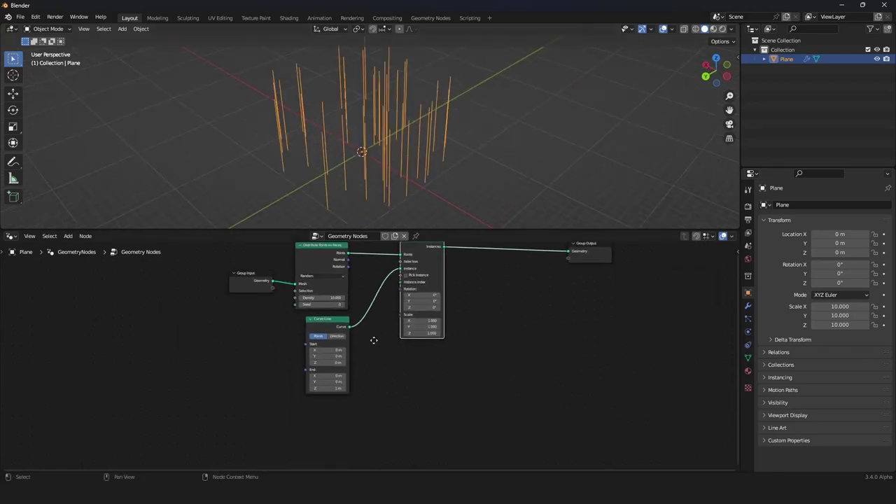
- Shorten the Curve Line node by setting its End Z to 0.08 m
{"action": "scroll", "coordinate": [368, 341], "scroll_direction": "up", "scroll_amount": 6}
{"action": "left_click_drag", "start_coordinate": [315, 413], "coordinate": [259, 413]}
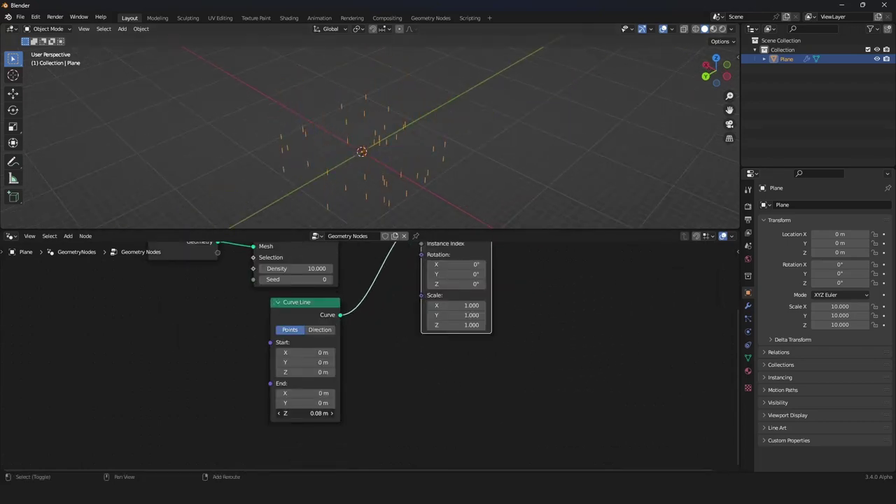
{"action": "scroll", "coordinate": [396, 173], "scroll_direction": "up", "scroll_amount": 4}
{"action": "middle_click_drag", "start_coordinate": [397, 174], "coordinate": [394, 161]}
{"action": "scroll", "coordinate": [308, 306], "scroll_direction": "down", "scroll_amount": 2}
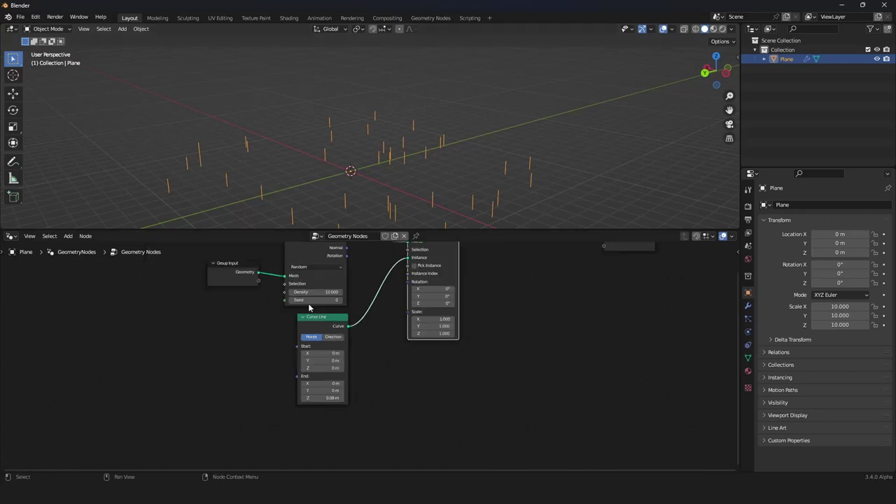
- Raise the density on the Distribute Points on Faces node to about 405
{"action": "scroll", "coordinate": [308, 306], "scroll_direction": "up", "scroll_amount": 2}
{"action": "left_click_drag", "start_coordinate": [294, 306], "coordinate": [364, 306]}
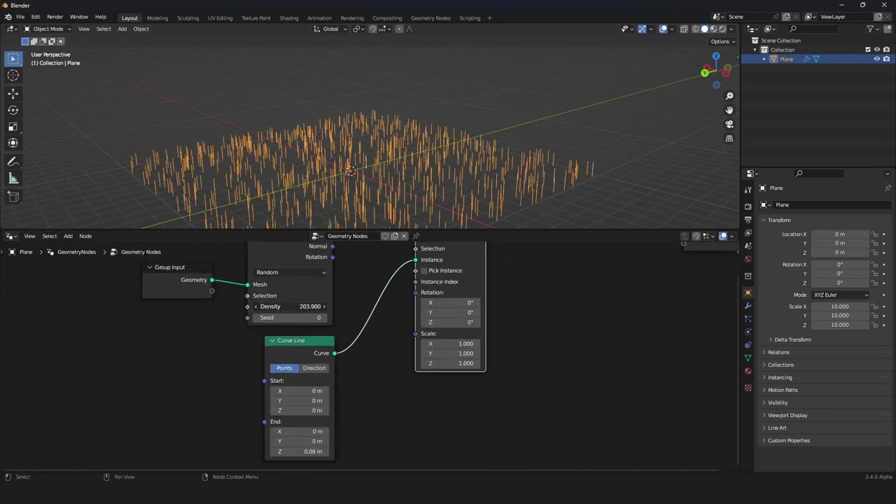
{"action": "scroll", "coordinate": [430, 342], "scroll_direction": "down", "scroll_amount": 6}
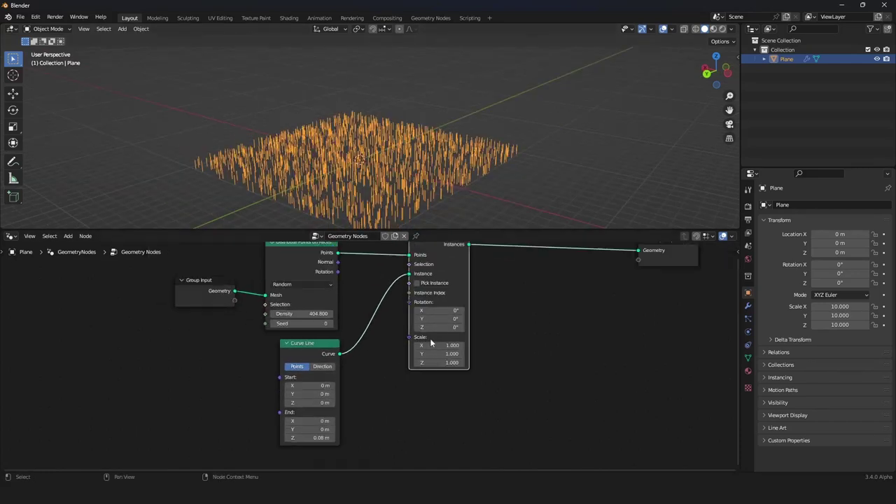
- Spread the nodes apart, moving Instance on Points and Group Output away from Distribute Points on Faces and placing Curve Line beneath Group Input
{"action": "middle_click_drag", "start_coordinate": [432, 331], "coordinate": [406, 351]}
{"action": "left_click_drag", "start_coordinate": [395, 293], "coordinate": [456, 289]}
{"action": "left_click_drag", "start_coordinate": [561, 297], "coordinate": [617, 292]}
{"action": "scroll", "coordinate": [398, 162], "scroll_direction": "up", "scroll_amount": 4}
{"action": "scroll", "coordinate": [334, 353], "scroll_direction": "up", "scroll_amount": 1}
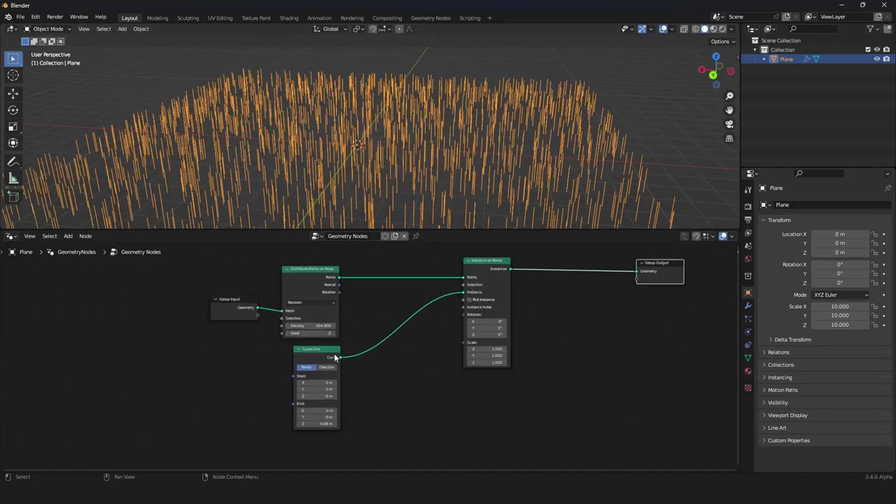
{"action": "left_click_drag", "start_coordinate": [334, 354], "coordinate": [253, 355]}
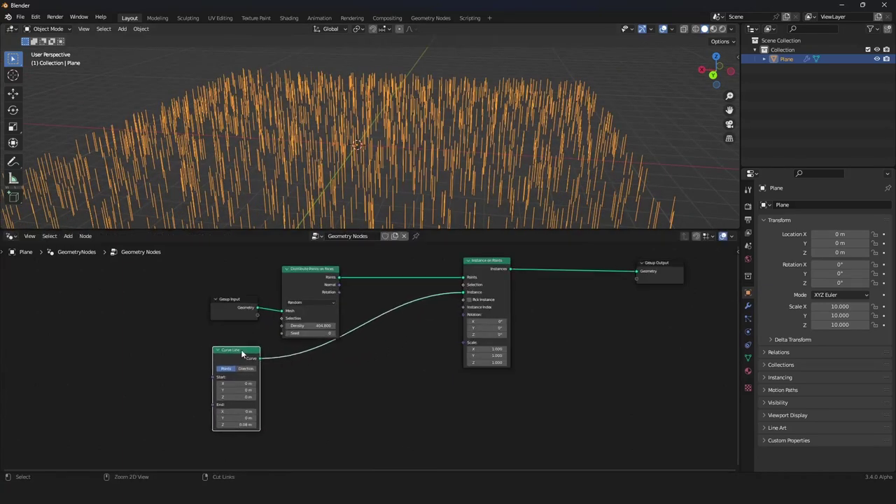
- Insert a Set Position node on the link between Curve Line and the Instance input of Instance on Points
{"action": "mouse_move", "coordinate": [418, 209]}
{"action": "middle_mouse_down"}
{"action": "mouse_move", "coordinate": [422, 164]}
{"action": "mouse_move", "coordinate": [401, 196]}
{"action": "middle_mouse_up"}
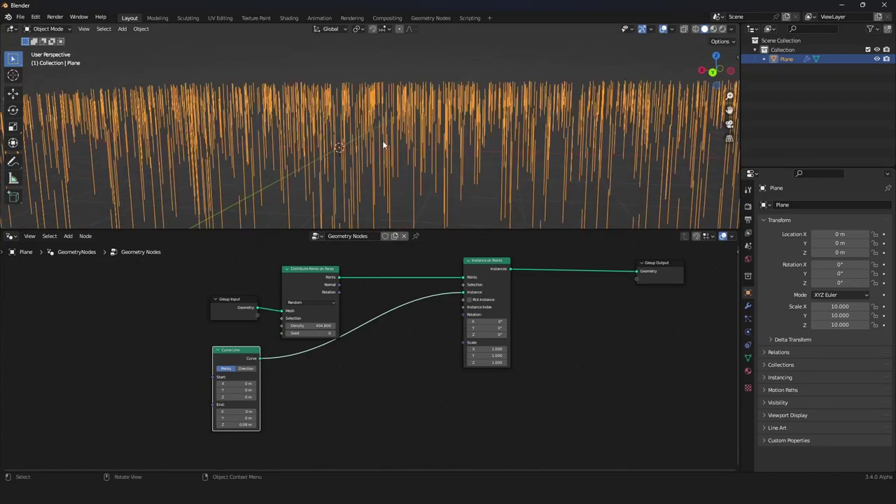
{"action": "mouse_move", "coordinate": [431, 169]}
{"action": "middle_mouse_down"}
{"action": "mouse_move", "coordinate": [440, 176]}
{"action": "mouse_move", "coordinate": [435, 194]}
{"action": "mouse_move", "coordinate": [436, 181]}
{"action": "middle_mouse_up"}
{"action": "scroll", "coordinate": [392, 308], "scroll_direction": "up", "scroll_amount": 2}
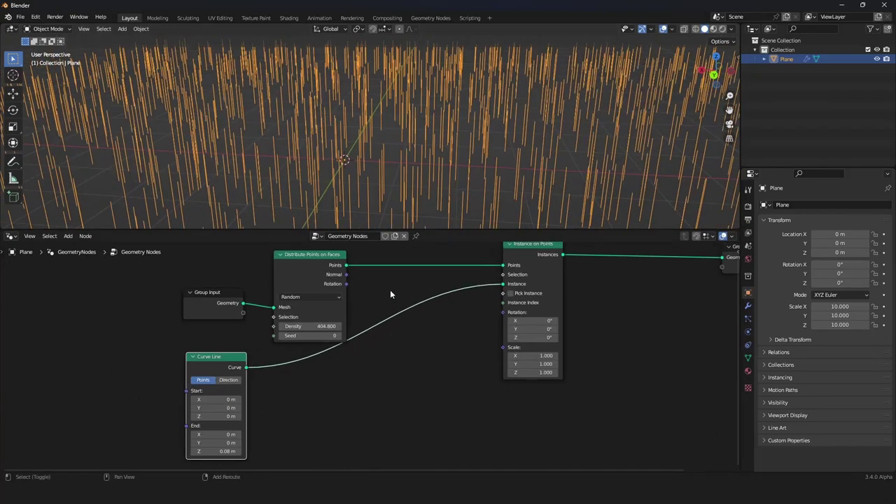
{"action": "key", "text": "shift+a"}
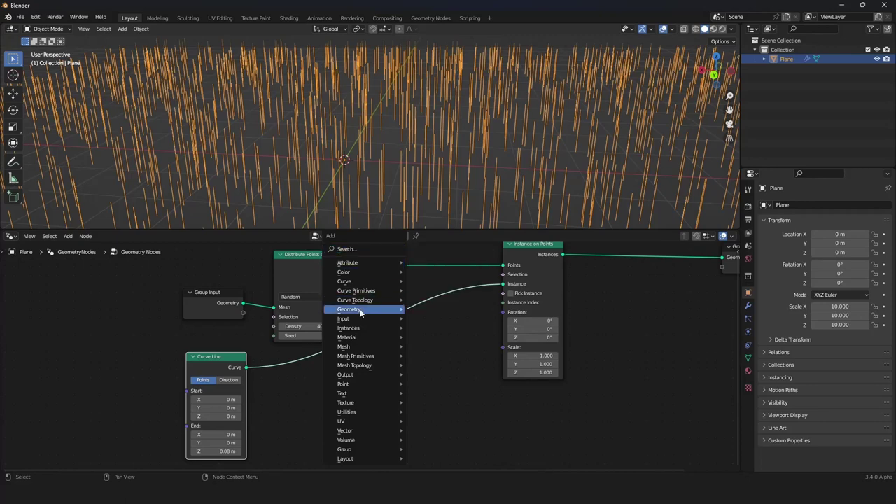
{"action": "mouse_move", "coordinate": [360, 313]}
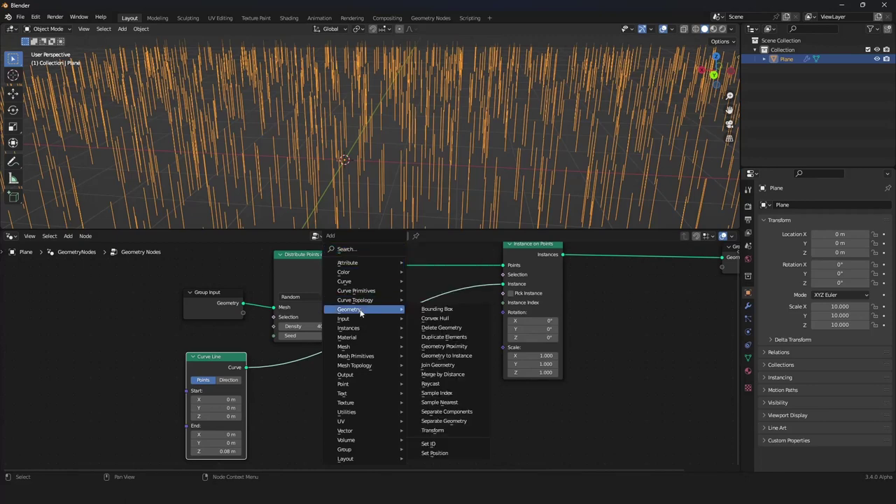
{"action": "left_click", "coordinate": [441, 456]}
{"action": "left_click", "coordinate": [401, 351]}
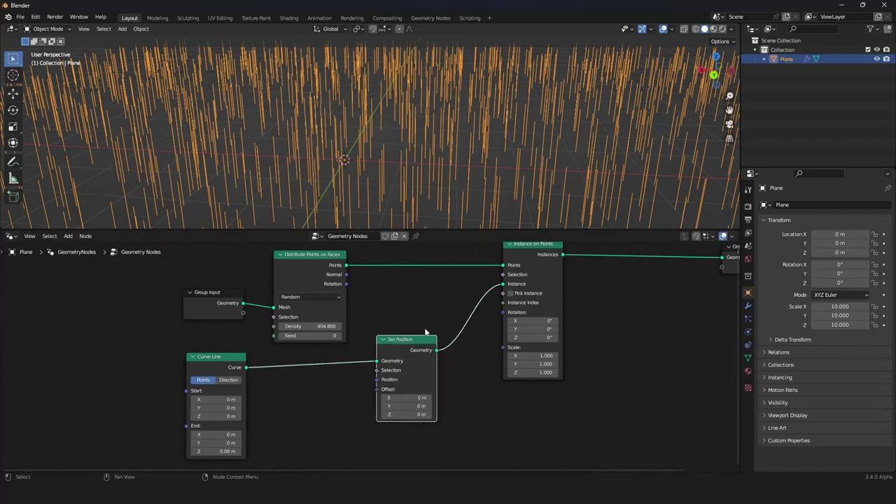
- Add a Position node beside Curve Line and connect its output to the Position input of Set Position
{"action": "middle_click_drag", "start_coordinate": [423, 344], "coordinate": [439, 320]}
{"action": "scroll", "coordinate": [438, 321], "scroll_direction": "down", "scroll_amount": 2}
{"action": "scroll", "coordinate": [438, 321], "scroll_direction": "up", "scroll_amount": 3}
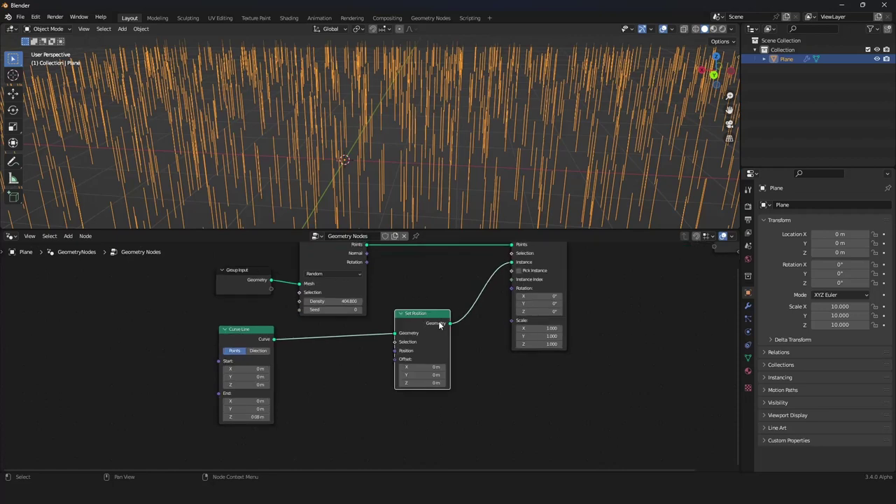
{"action": "key", "text": "shift+a"}
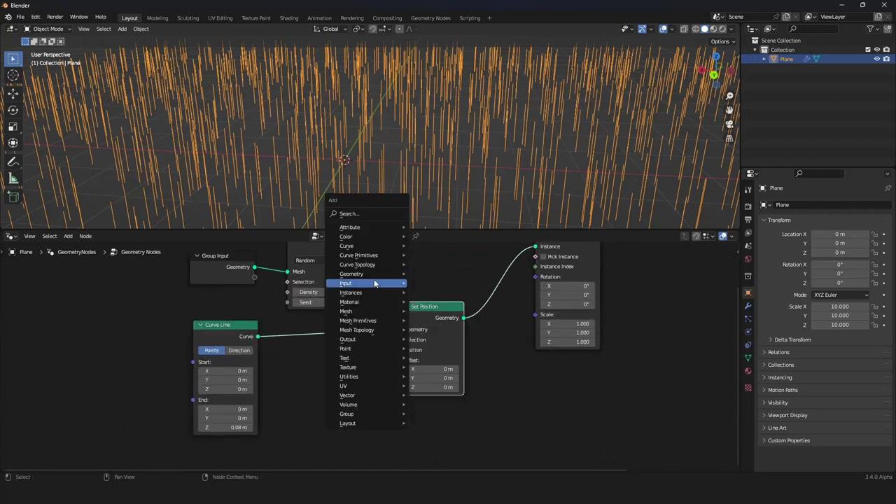
{"action": "mouse_move", "coordinate": [372, 283]}
{"action": "left_click", "coordinate": [433, 426]}
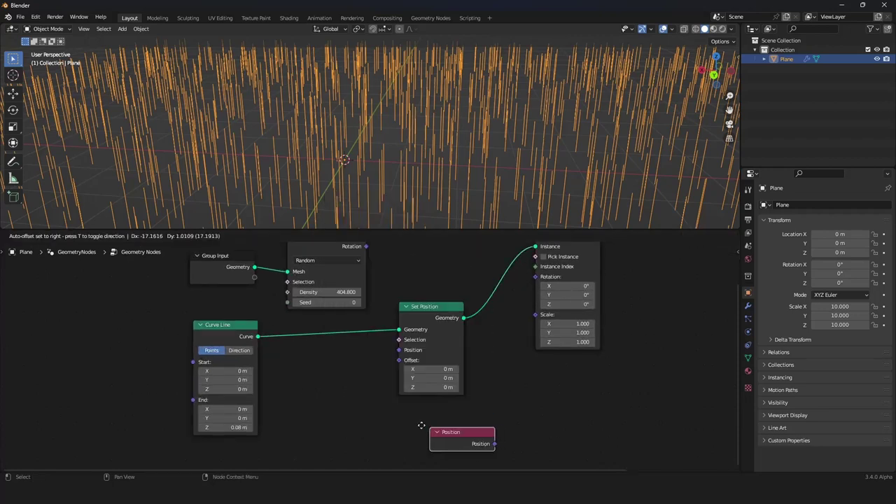
{"action": "left_click", "coordinate": [267, 354]}
{"action": "left_click_drag", "start_coordinate": [331, 365], "coordinate": [399, 350]}
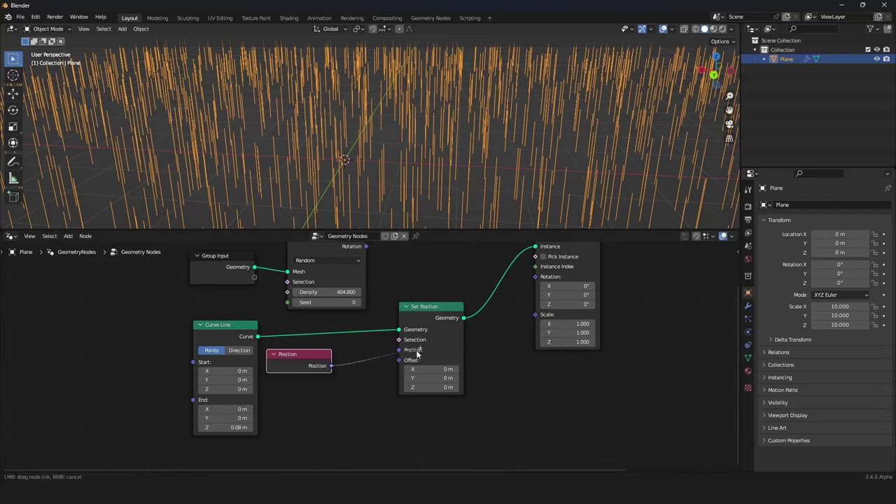
- Examine the Curve Line, Position and Set Position nodes together with the scattered line instances
{"action": "scroll", "coordinate": [398, 352], "scroll_direction": "down", "scroll_amount": 2}
{"action": "scroll", "coordinate": [366, 355], "scroll_direction": "up", "scroll_amount": 3}
{"action": "scroll", "coordinate": [367, 355], "scroll_direction": "up", "scroll_amount": 2}
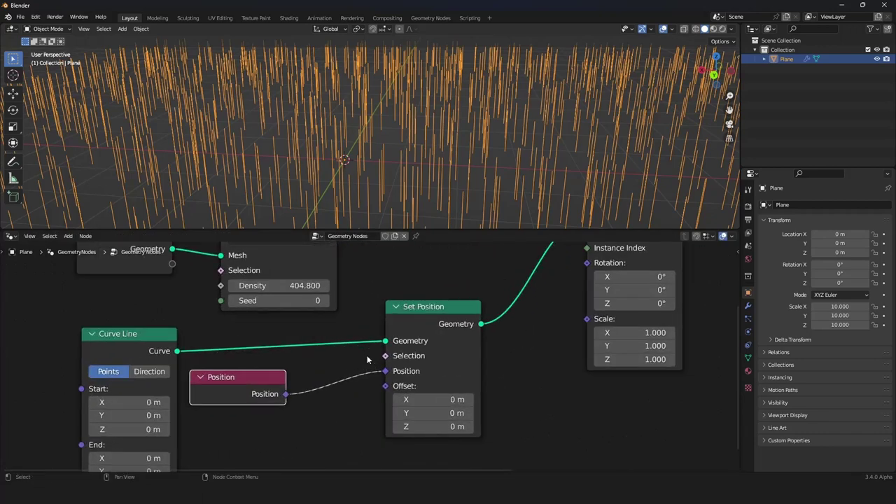
{"action": "left_click_drag", "start_coordinate": [272, 389], "coordinate": [284, 384]}
{"action": "right_click", "coordinate": [280, 382]}
{"action": "middle_click_drag", "start_coordinate": [409, 165], "coordinate": [422, 150]}
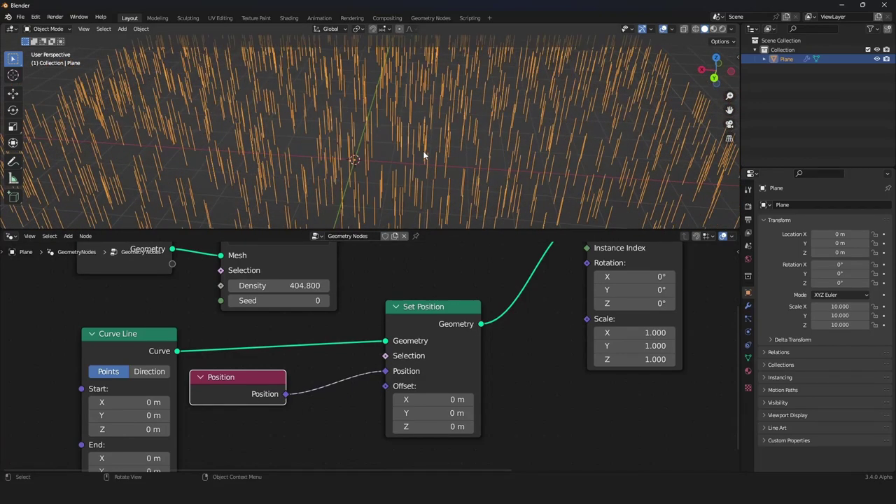
{"action": "scroll", "coordinate": [394, 310], "scroll_direction": "down", "scroll_amount": 4}
{"action": "middle_click_drag", "start_coordinate": [392, 326], "coordinate": [410, 291]}
{"action": "scroll", "coordinate": [408, 297], "scroll_direction": "up", "scroll_amount": 4}
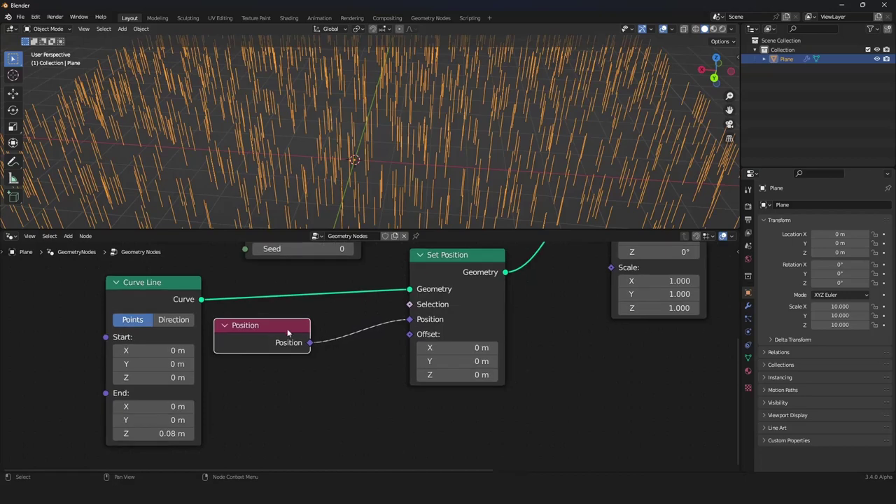
- Make room beside Set Position and insert a Vector Rotate node between Position and Set Position
{"action": "scroll", "coordinate": [287, 333], "scroll_direction": "down", "scroll_amount": 2}
{"action": "scroll", "coordinate": [350, 354], "scroll_direction": "up", "scroll_amount": 2}
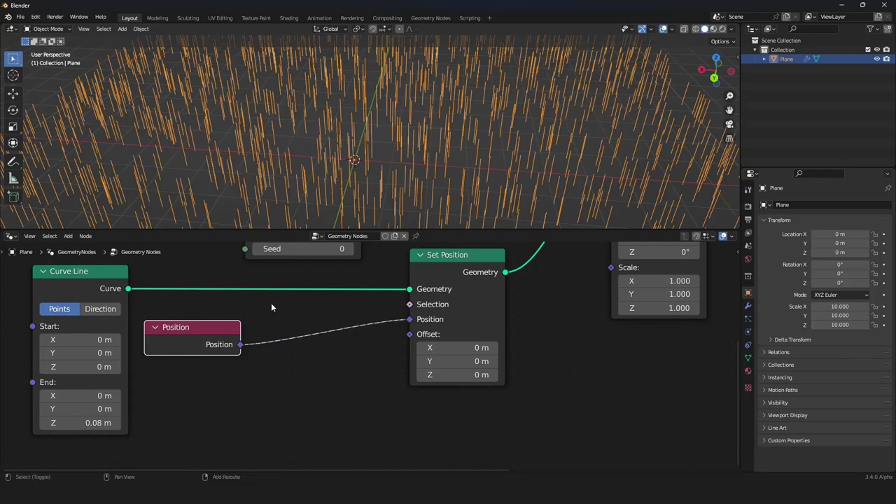
{"action": "key", "text": "shift+a"}
{"action": "key", "text": "shift+a"}
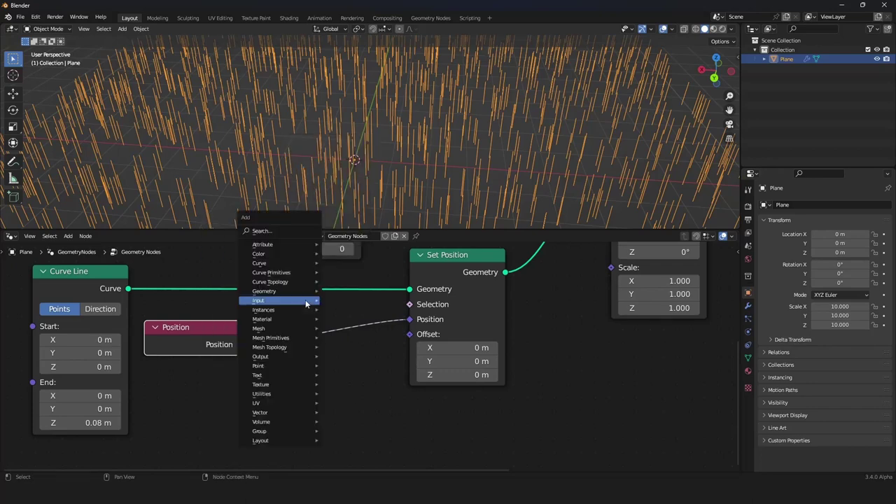
{"action": "mouse_move", "coordinate": [276, 412]}
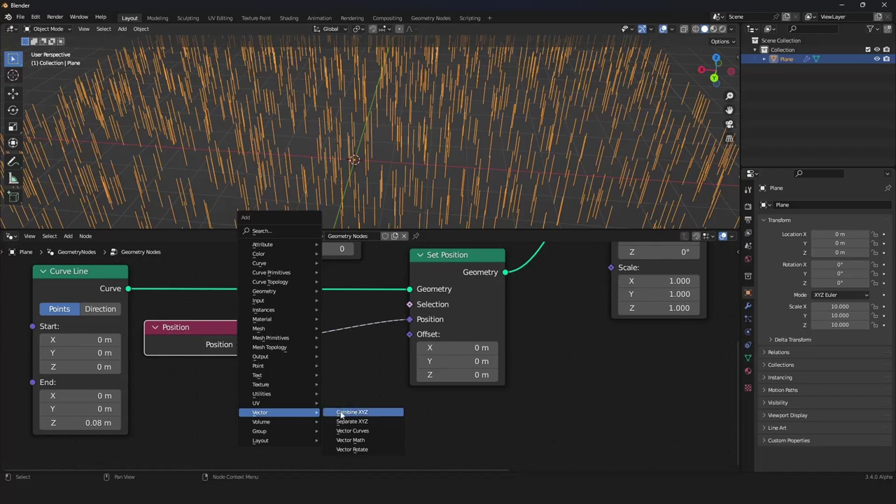
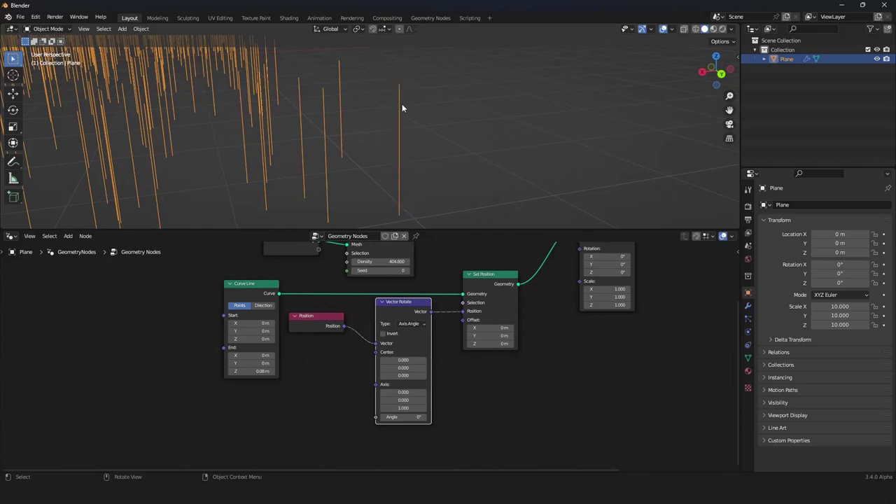
- Add a Spline Parameter node below Position and connect its Factor output to the Angle input of Vector Rotate
{"action": "middle_click_drag", "start_coordinate": [448, 367], "coordinate": [444, 340]}
{"action": "scroll", "coordinate": [443, 340], "scroll_direction": "up", "scroll_amount": 1}
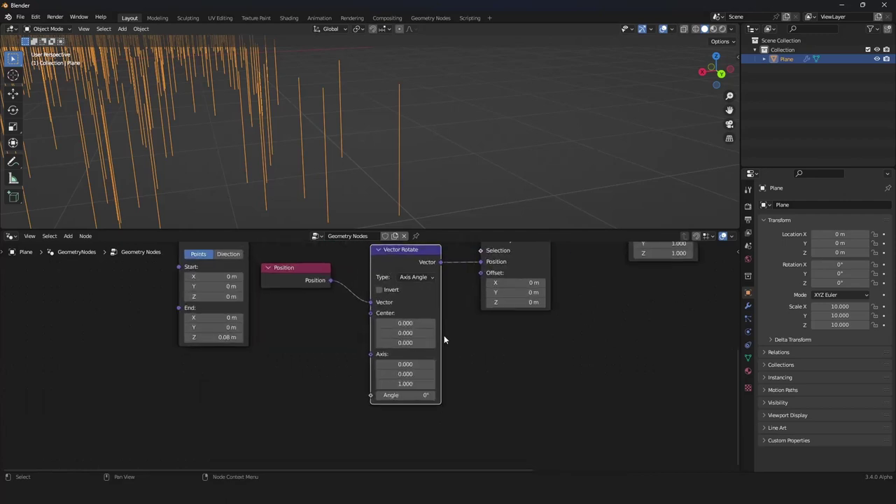
{"action": "key", "text": "shift+a"}
{"action": "mouse_move", "coordinate": [277, 176]}
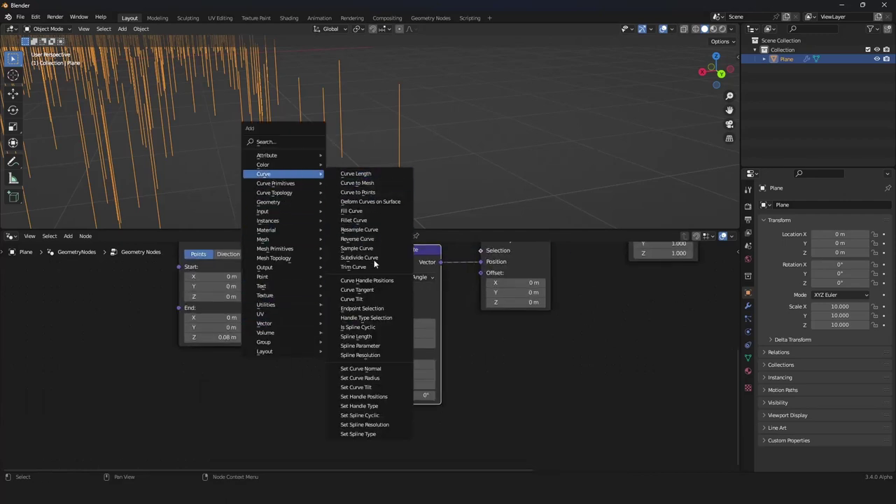
{"action": "left_click", "coordinate": [361, 345]}
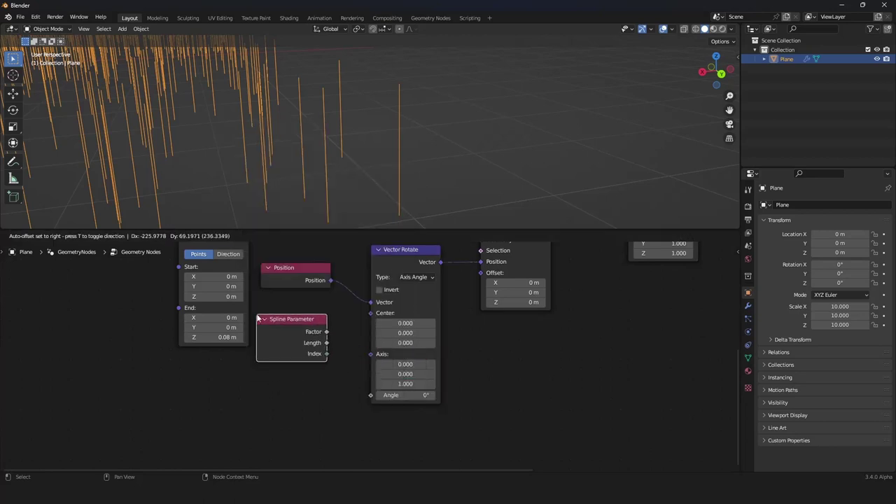
{"action": "left_click", "coordinate": [256, 311]}
{"action": "left_click_drag", "start_coordinate": [327, 333], "coordinate": [345, 308]}
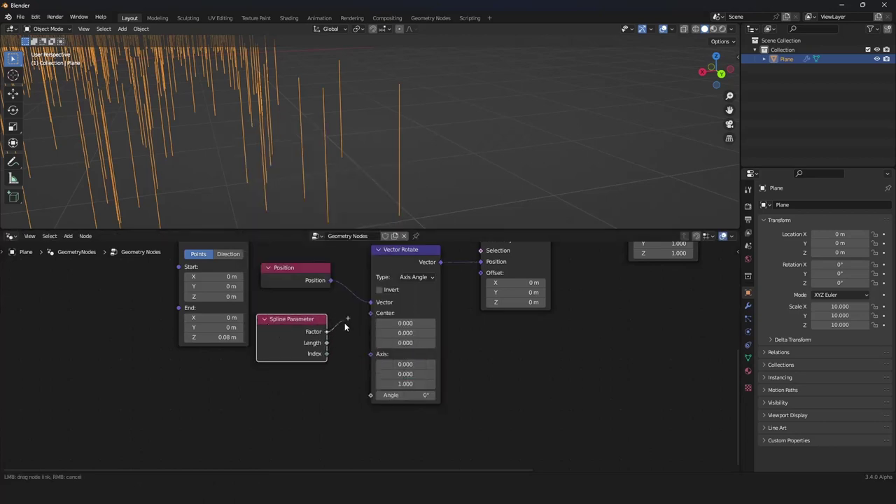
{"action": "left_click_drag", "start_coordinate": [357, 380], "coordinate": [371, 395]}
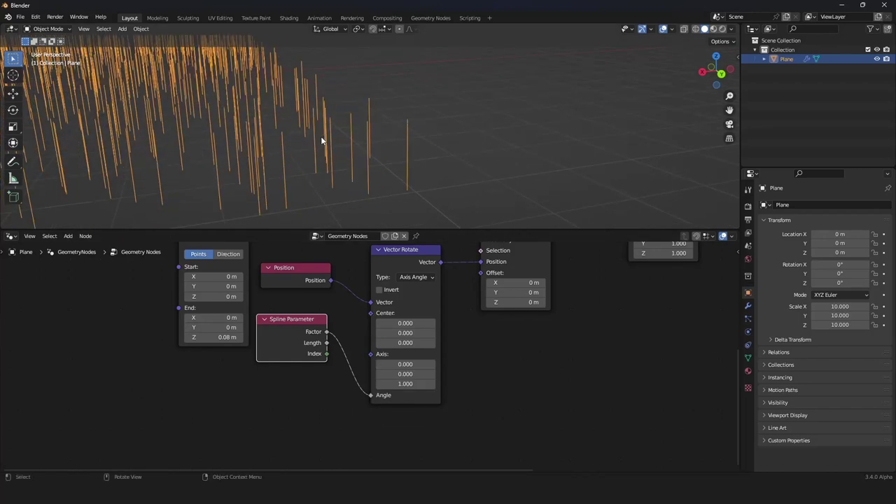
- Change the Vector Rotate axis to Z 0 and Y about 0.11 so the line instances tilt
{"action": "middle_click_drag", "start_coordinate": [350, 170], "coordinate": [331, 160], "text": "shift"}
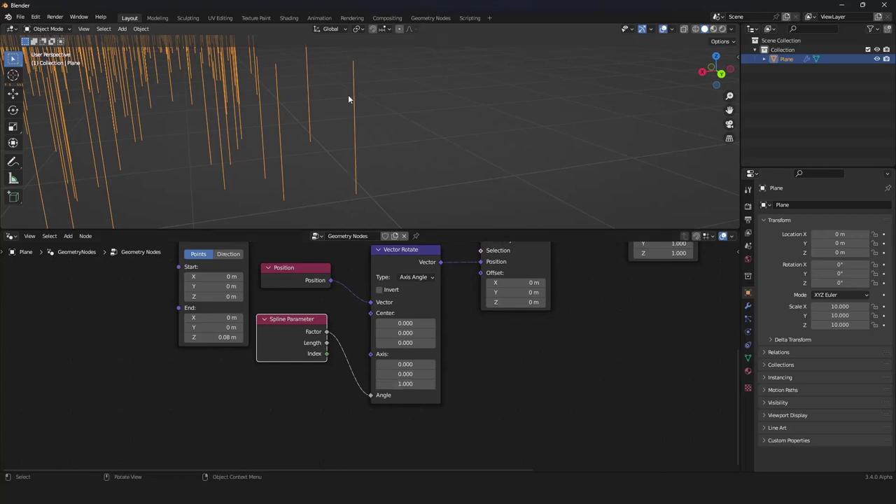
{"action": "double_click", "coordinate": [405, 384]}
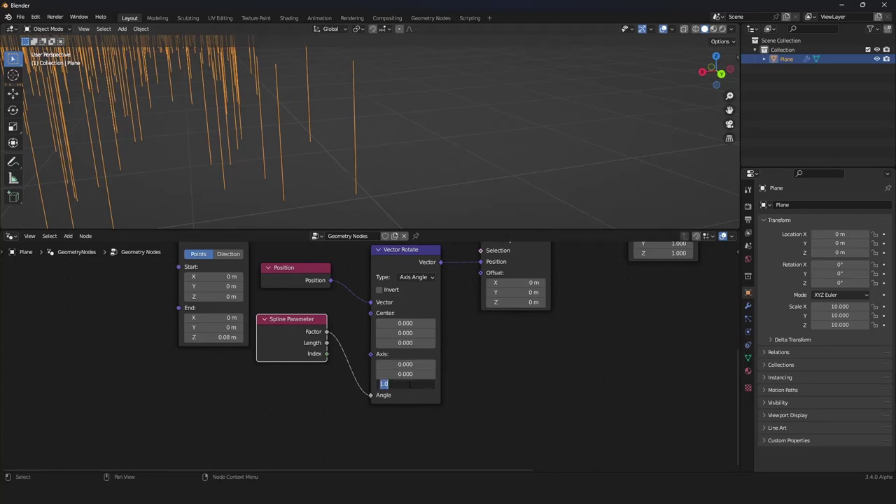
{"action": "type", "text": "0"}
{"action": "key", "text": "Return"}
{"action": "left_click_drag", "start_coordinate": [398, 376], "coordinate": [406, 376], "text": "shift"}
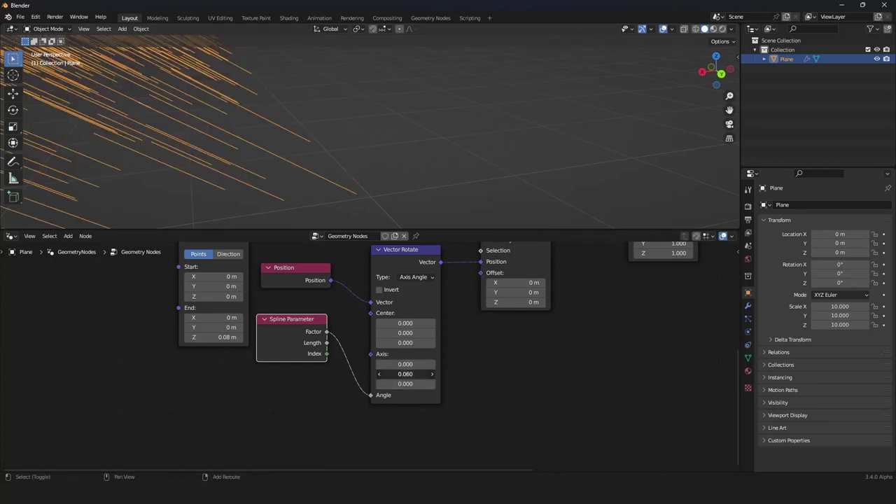
{"action": "scroll", "coordinate": [307, 159], "scroll_direction": "down", "scroll_amount": 5}
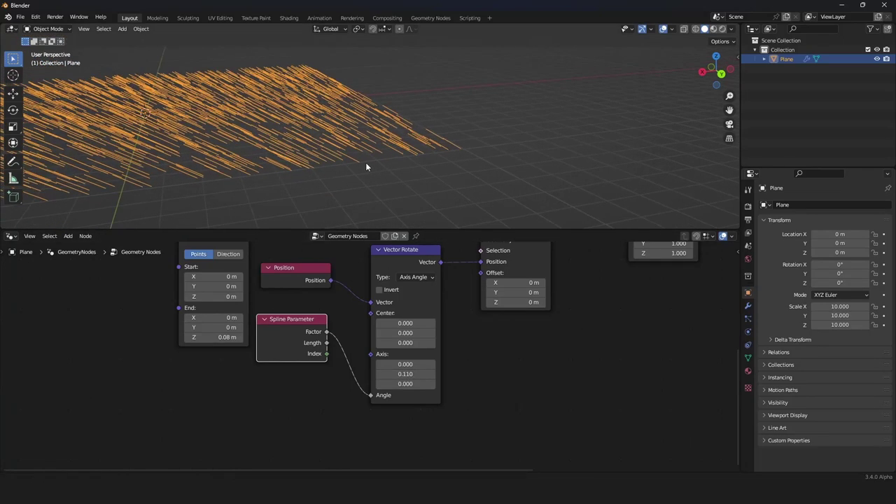
{"action": "middle_click_drag", "start_coordinate": [364, 163], "coordinate": [355, 165]}
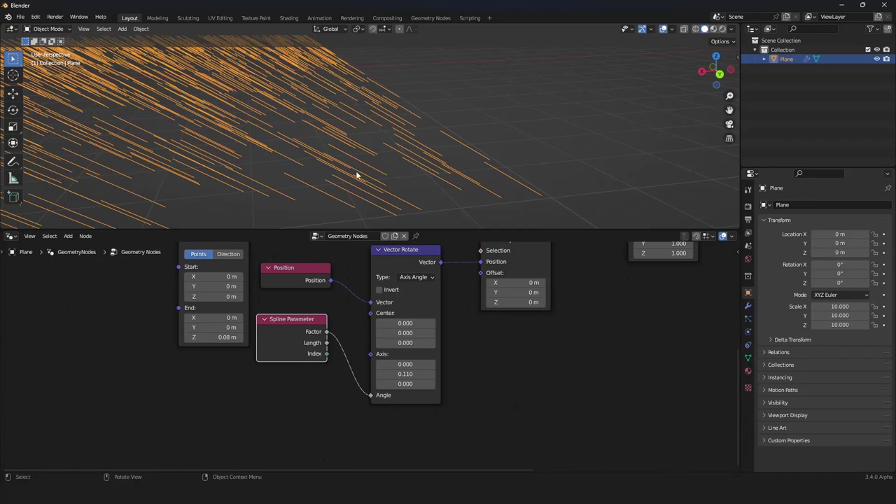
- Move the Position, Spline Parameter and Vector Rotate nodes down, away from the link between Curve Line and Set Position
{"action": "scroll", "coordinate": [340, 342], "scroll_direction": "down", "scroll_amount": 3}
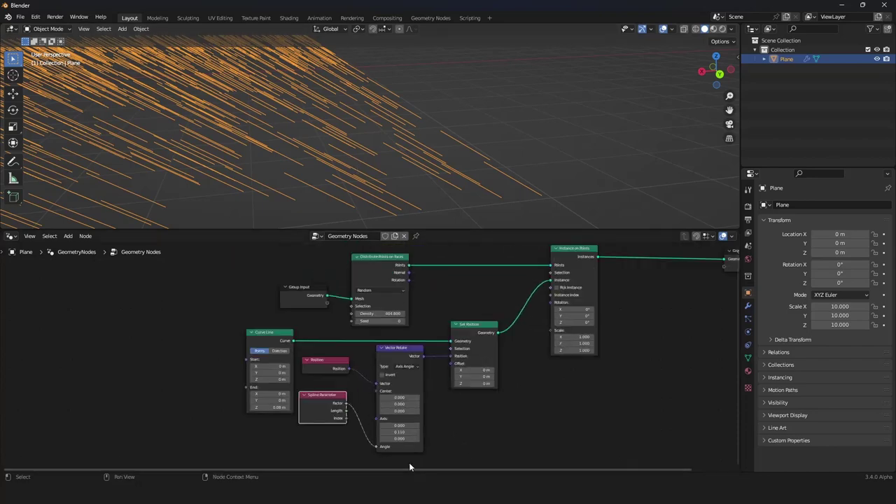
{"action": "left_click_drag", "start_coordinate": [394, 457], "coordinate": [323, 411]}
{"action": "middle_click_drag", "start_coordinate": [377, 134], "coordinate": [392, 119]}
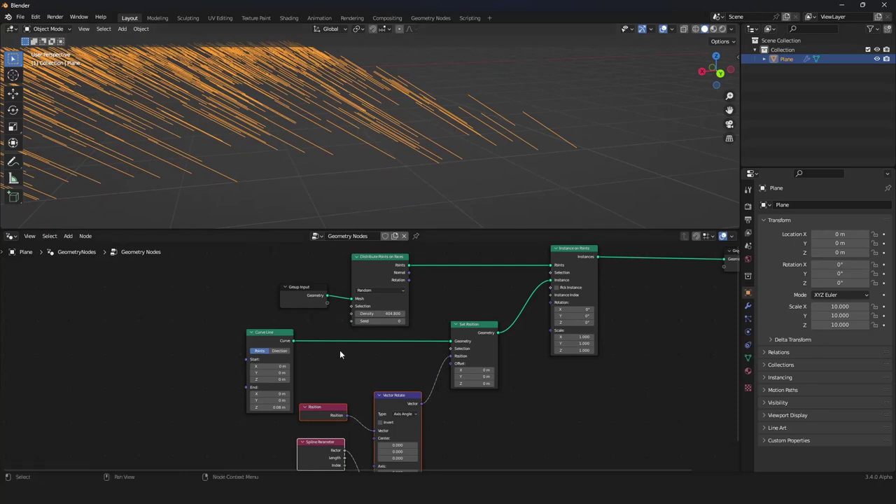
- Insert a Resample Curve node on the link between Curve Line and Set Position
{"action": "key", "text": "shift+a"}
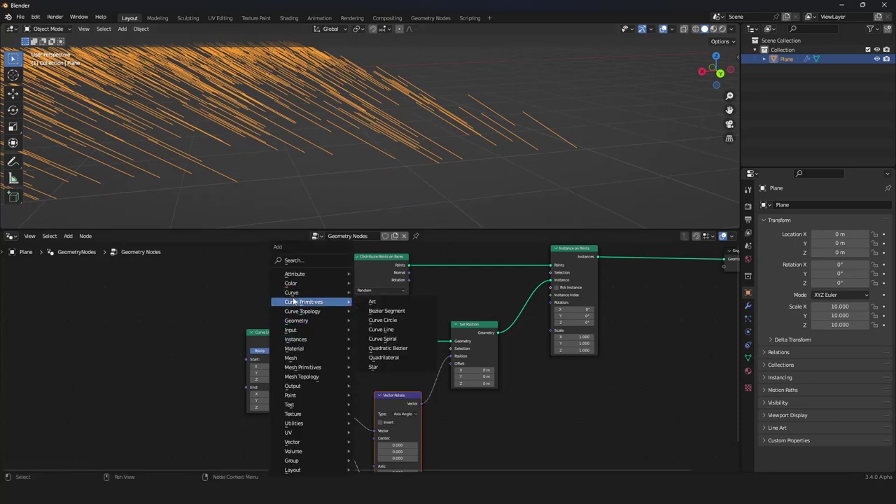
{"action": "mouse_move", "coordinate": [295, 296]}
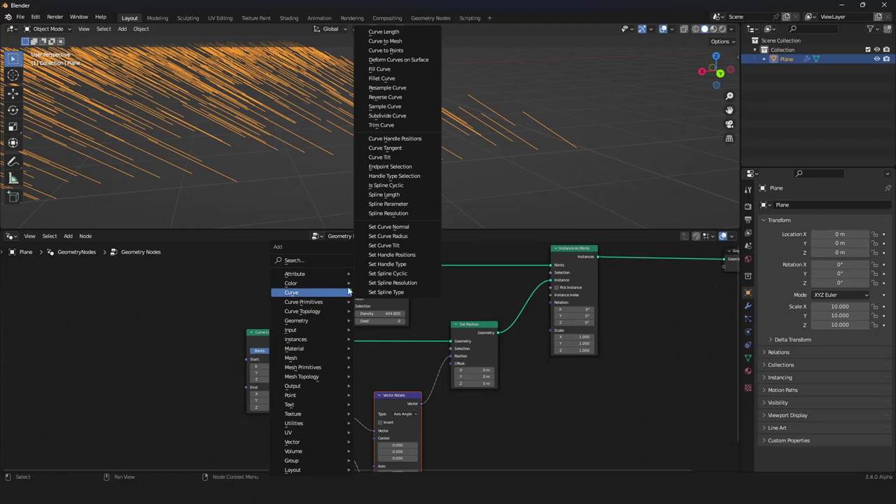
{"action": "left_click", "coordinate": [387, 88]}
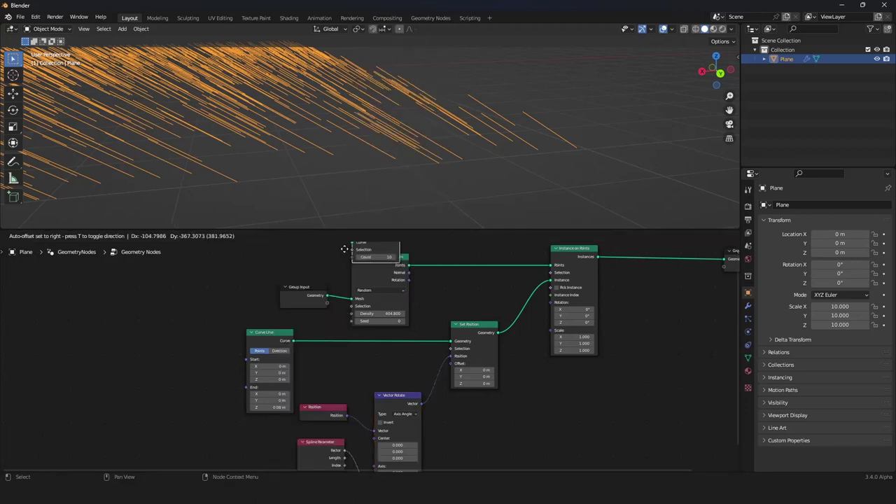
{"action": "left_click", "coordinate": [343, 331]}
- Set the Resample Curve count to 5
{"action": "scroll", "coordinate": [463, 144], "scroll_direction": "up", "scroll_amount": 2}
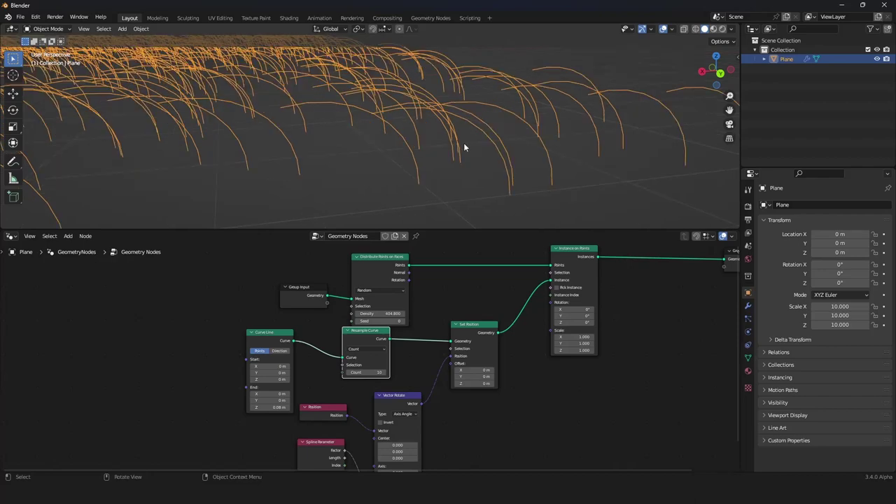
{"action": "middle_click_drag", "start_coordinate": [482, 136], "coordinate": [432, 151], "text": "shift"}
{"action": "scroll", "coordinate": [433, 168], "scroll_direction": "up", "scroll_amount": 2}
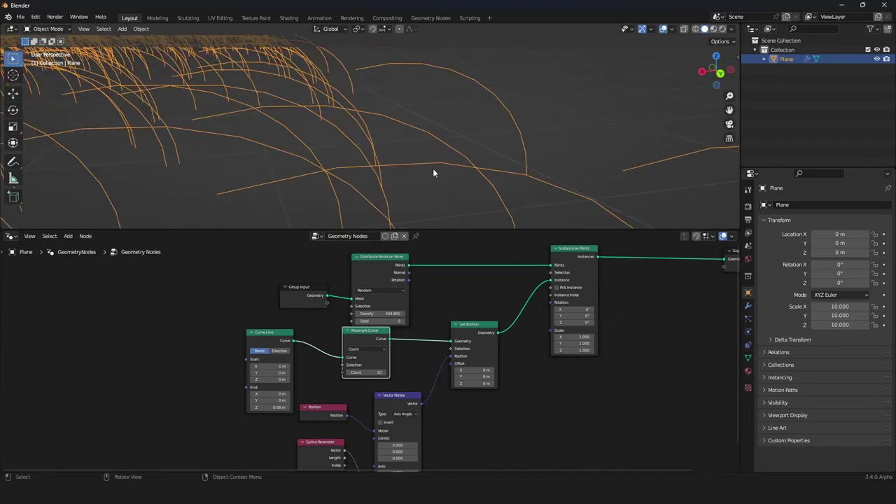
{"action": "scroll", "coordinate": [432, 168], "scroll_direction": "down", "scroll_amount": 2}
{"action": "scroll", "coordinate": [433, 165], "scroll_direction": "down", "scroll_amount": 1, "text": "shift"}
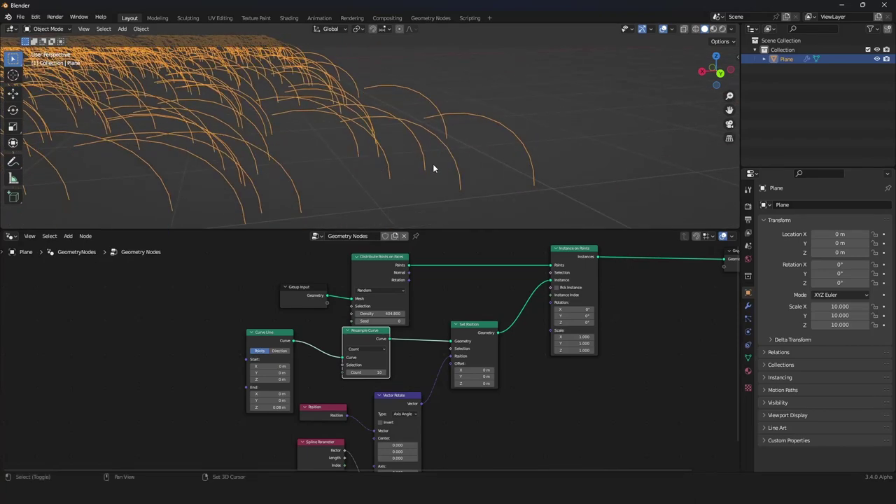
{"action": "left_click", "coordinate": [365, 372]}
{"action": "type", "text": "4"}
{"action": "key", "text": "Return"}
{"action": "key", "text": "Return"}
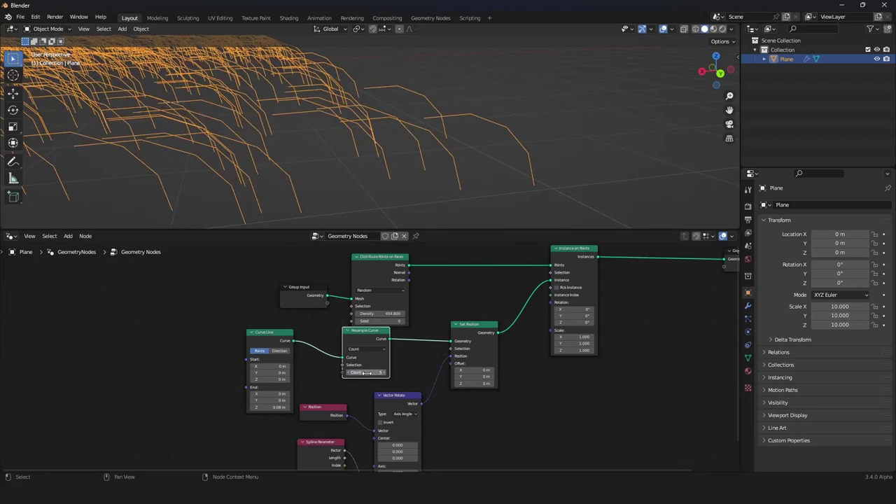
- Shift the Resample Curve node slightly down and set its count to 4
{"action": "scroll", "coordinate": [318, 128], "scroll_direction": "down", "scroll_amount": 4}
{"action": "scroll", "coordinate": [318, 127], "scroll_direction": "up", "scroll_amount": 4}
{"action": "scroll", "coordinate": [380, 359], "scroll_direction": "down", "scroll_amount": 2}
{"action": "middle_click_drag", "start_coordinate": [380, 366], "coordinate": [377, 316]}
{"action": "scroll", "coordinate": [377, 318], "scroll_direction": "up", "scroll_amount": 3}
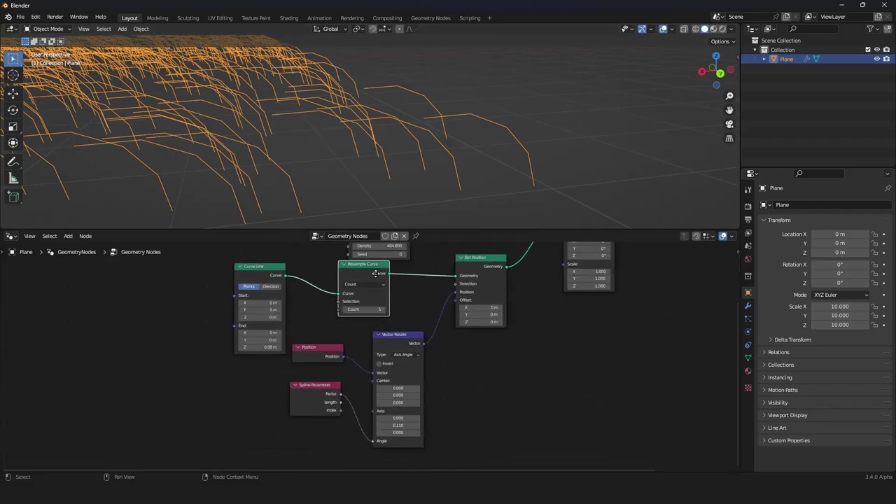
{"action": "left_click_drag", "start_coordinate": [375, 273], "coordinate": [379, 281]}
{"action": "left_click", "coordinate": [350, 318]}
{"action": "type", "text": "4"}
{"action": "key", "text": "Return"}
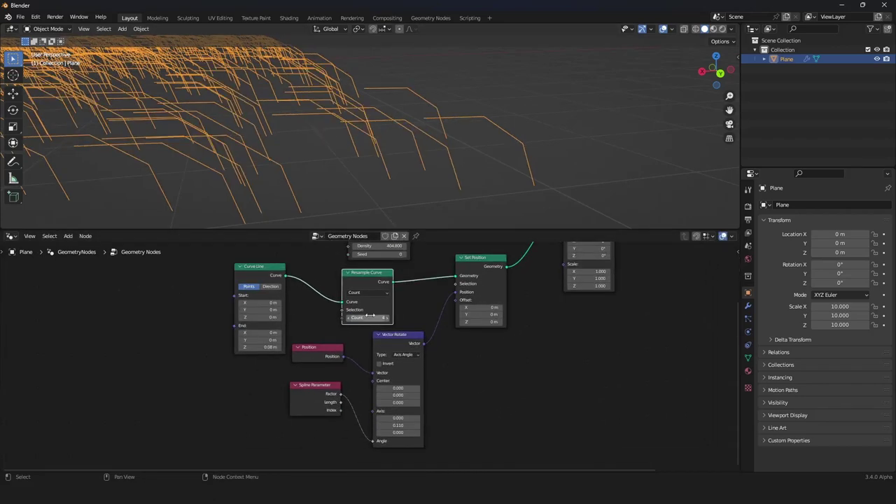
- Move Spline Parameter further from Vector Rotate and insert a Math node on the link between them
{"action": "mouse_move", "coordinate": [415, 154]}
{"action": "middle_mouse_down"}
{"action": "mouse_move", "coordinate": [400, 161]}
{"action": "mouse_move", "coordinate": [411, 168]}
{"action": "mouse_move", "coordinate": [413, 157]}
{"action": "middle_mouse_up"}
{"action": "scroll", "coordinate": [412, 157], "scroll_direction": "up", "scroll_amount": 2}
{"action": "left_click_drag", "start_coordinate": [313, 402], "coordinate": [196, 410]}
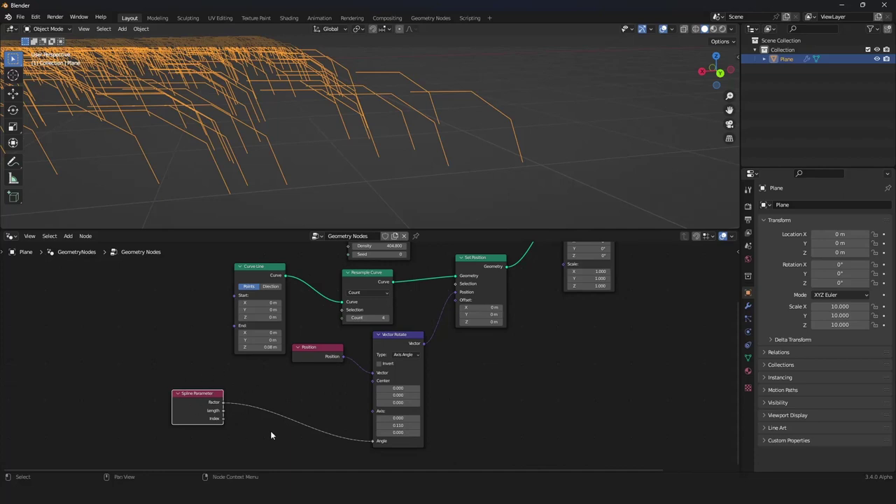
{"action": "key", "text": "shift+a"}
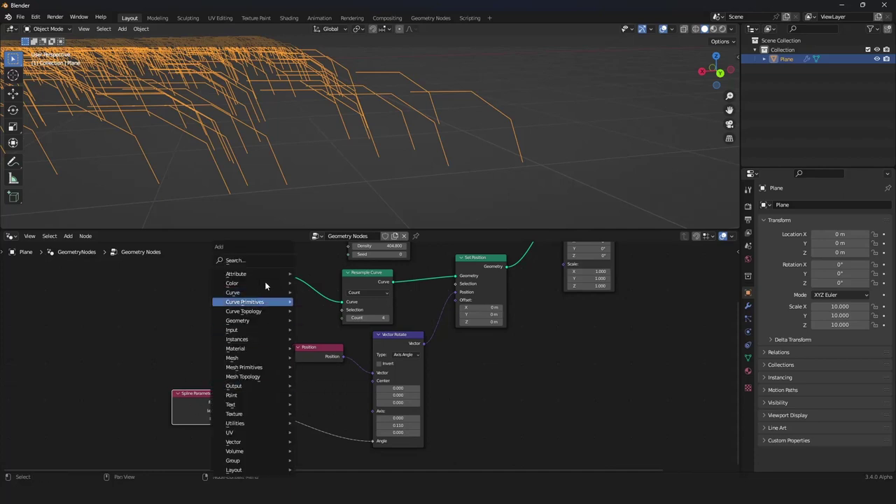
{"action": "left_click", "coordinate": [259, 266]}
{"action": "type", "text": "add"}
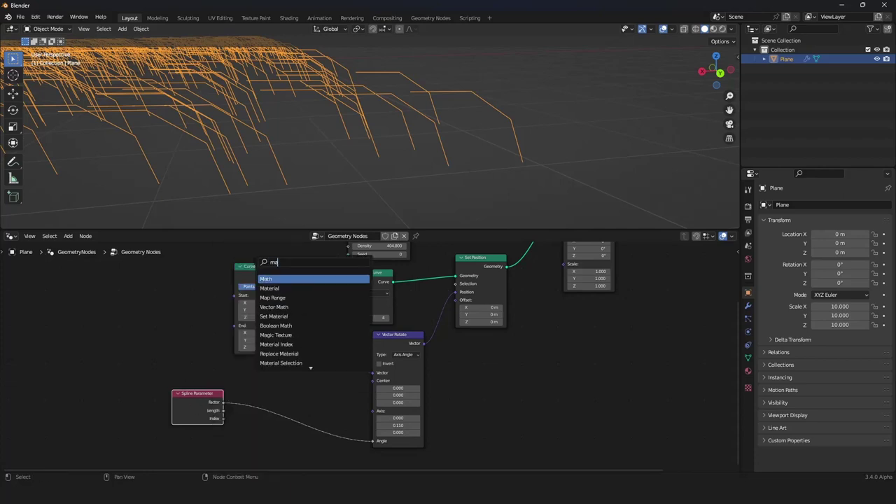
{"action": "key", "text": "Return"}
{"action": "left_click", "coordinate": [290, 415]}
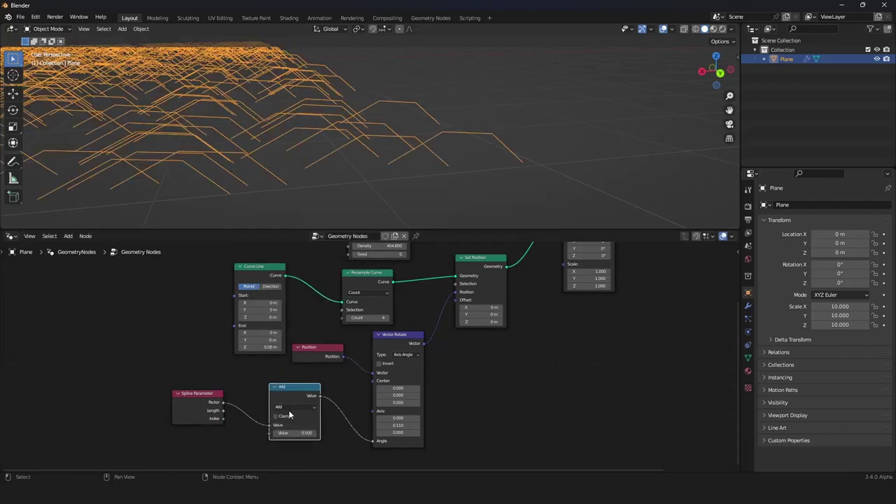
- Switch the Math node to Multiply and set its second value to about 0.44
{"action": "left_click", "coordinate": [292, 408]}
{"action": "left_click", "coordinate": [297, 334]}
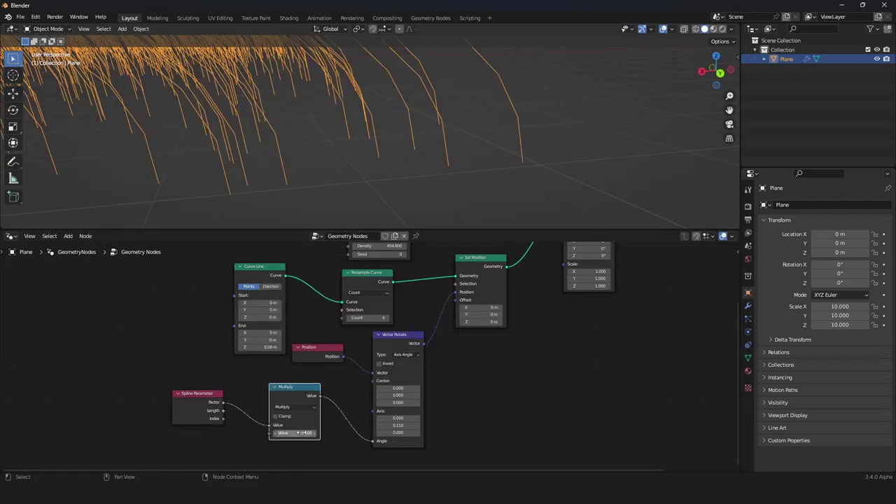
{"action": "left_click_drag", "start_coordinate": [294, 433], "coordinate": [286, 433], "text": "shift"}
{"action": "middle_click_drag", "start_coordinate": [352, 196], "coordinate": [380, 194]}
{"action": "scroll", "coordinate": [627, 335], "scroll_direction": "down", "scroll_amount": 4}
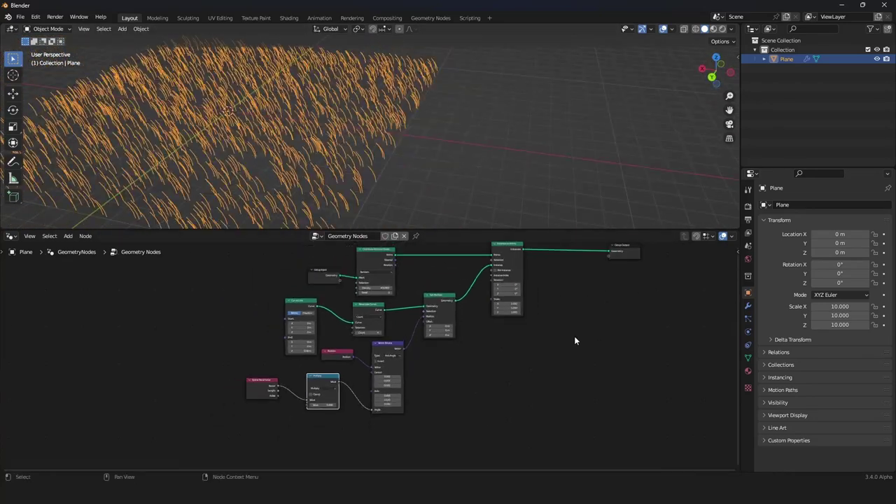
- Select Instance on Points and Group Output and move them further away from Set Position to make room
{"action": "scroll", "coordinate": [494, 378], "scroll_direction": "up", "scroll_amount": 2}
{"action": "left_click_drag", "start_coordinate": [592, 282], "coordinate": [396, 362]}
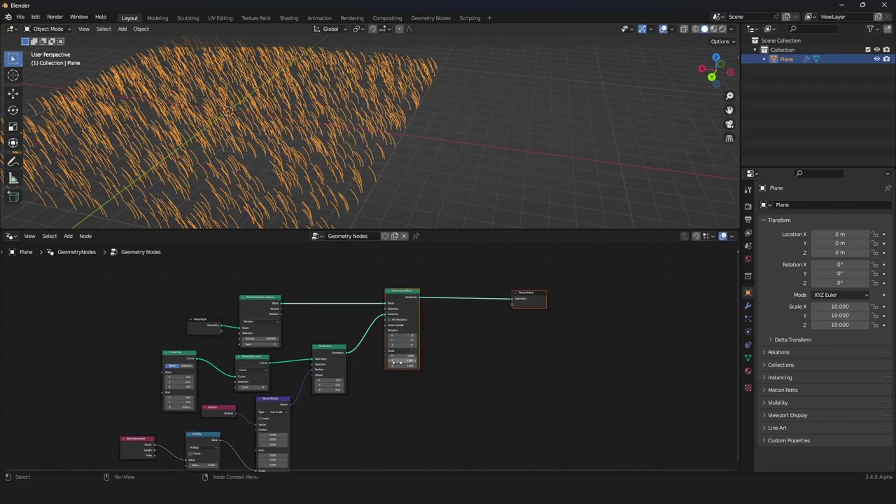
{"action": "left_click_drag", "start_coordinate": [410, 301], "coordinate": [458, 304]}
{"action": "scroll", "coordinate": [457, 344], "scroll_direction": "up", "scroll_amount": 9}
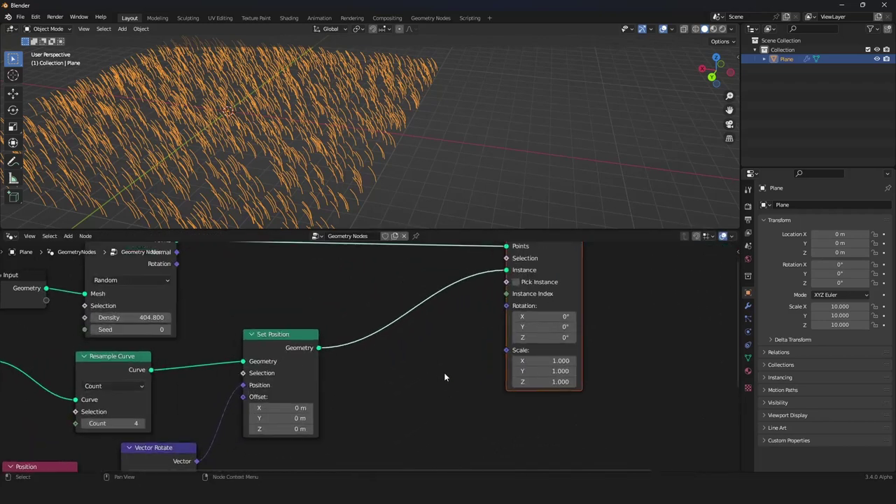
{"action": "middle_click_drag", "start_coordinate": [440, 371], "coordinate": [401, 362]}
{"action": "left_click", "coordinate": [401, 364]}
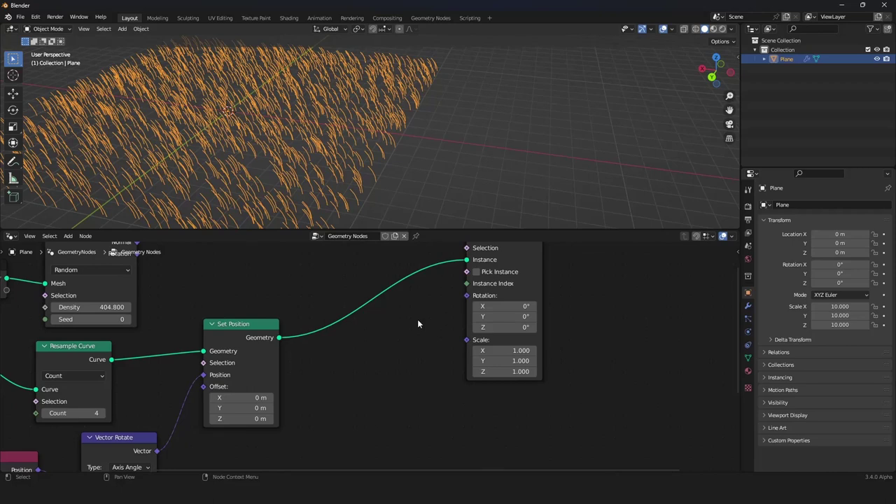
- Add a Combine XYZ node beside Instance on Points and connect its Vector output to the Rotation input
{"action": "scroll", "coordinate": [417, 322], "scroll_direction": "down", "scroll_amount": 3}
{"action": "scroll", "coordinate": [385, 310], "scroll_direction": "up", "scroll_amount": 4}
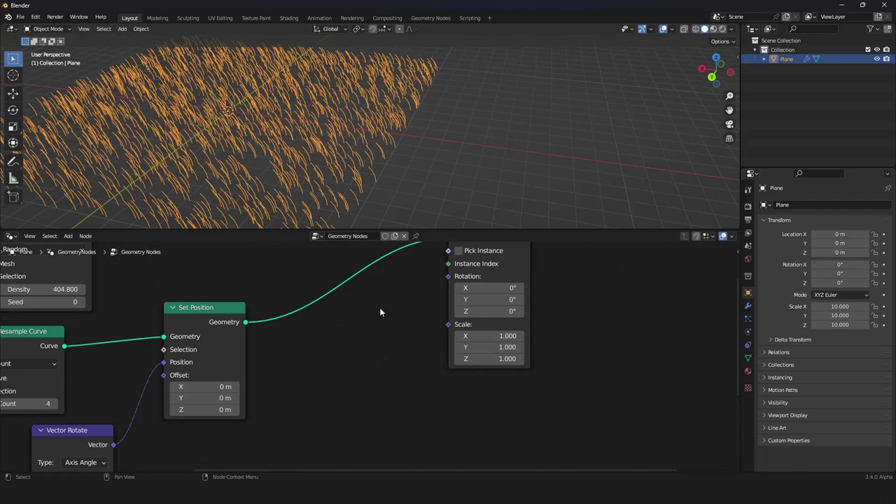
{"action": "key", "text": "shift+a"}
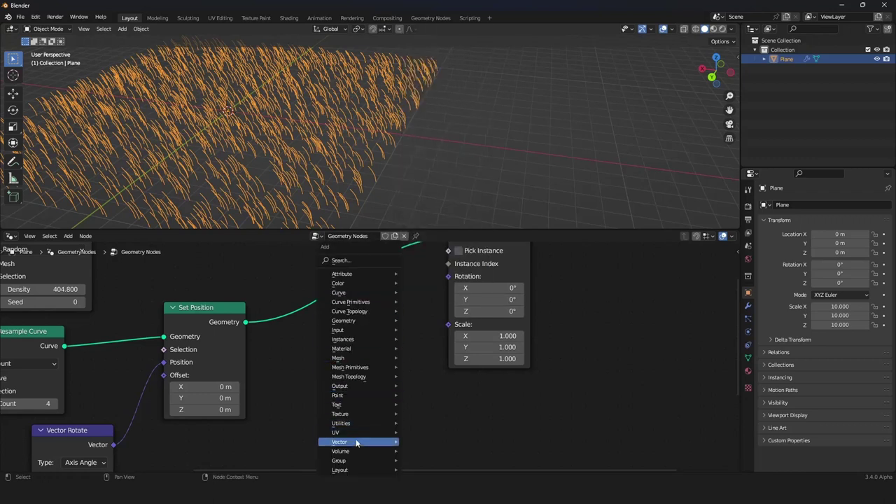
{"action": "mouse_move", "coordinate": [356, 443]}
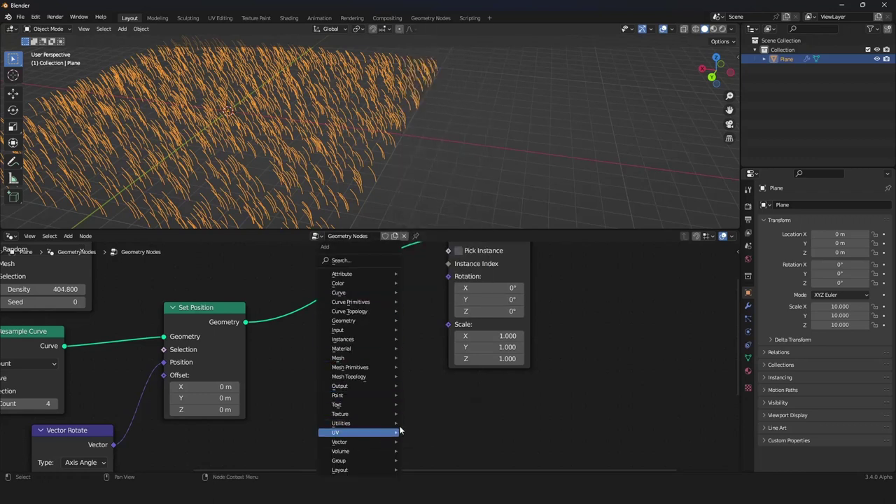
{"action": "left_click", "coordinate": [432, 404]}
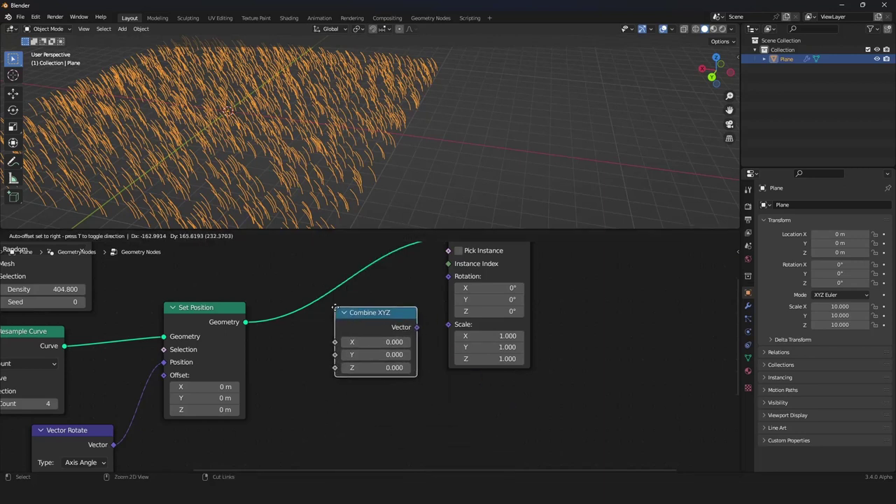
{"action": "left_click", "coordinate": [428, 332]}
{"action": "left_click_drag", "start_coordinate": [417, 327], "coordinate": [449, 276]}
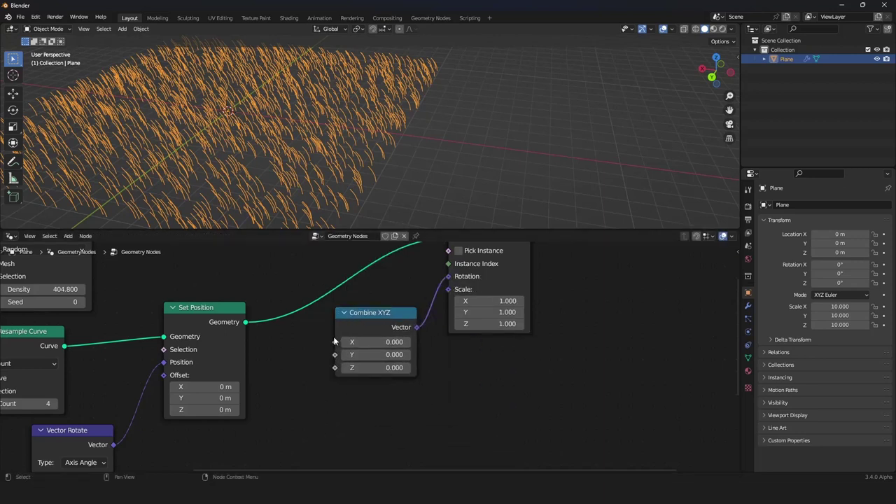
- Move the Combine XYZ node down, clear of the link between Set Position and Instance on Points
{"action": "scroll", "coordinate": [335, 375], "scroll_direction": "down", "scroll_amount": 2}
{"action": "middle_click_drag", "start_coordinate": [351, 389], "coordinate": [335, 360]}
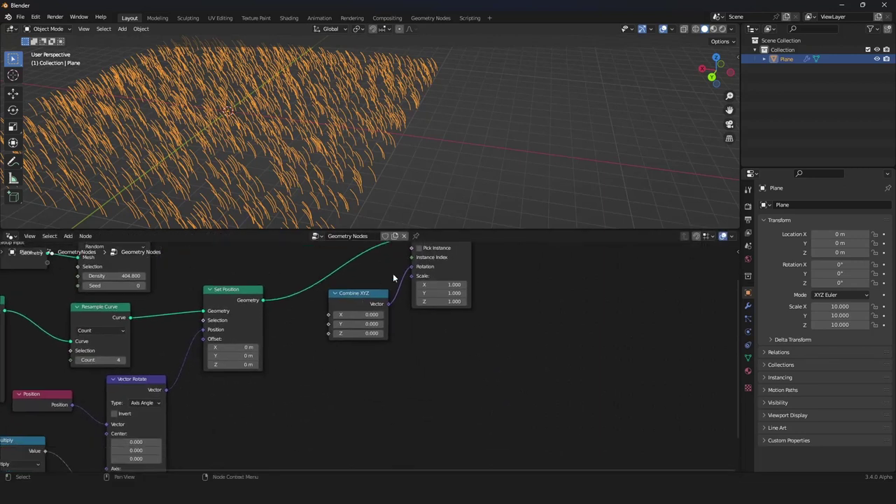
{"action": "left_click_drag", "start_coordinate": [359, 304], "coordinate": [356, 359]}
{"action": "middle_click_drag", "start_coordinate": [356, 358], "coordinate": [309, 312], "text": "ctrl"}
- Add a Noise Texture node below Set Position and connect its Fac output to the Y input of Combine XYZ
{"action": "key", "text": "shift+a"}
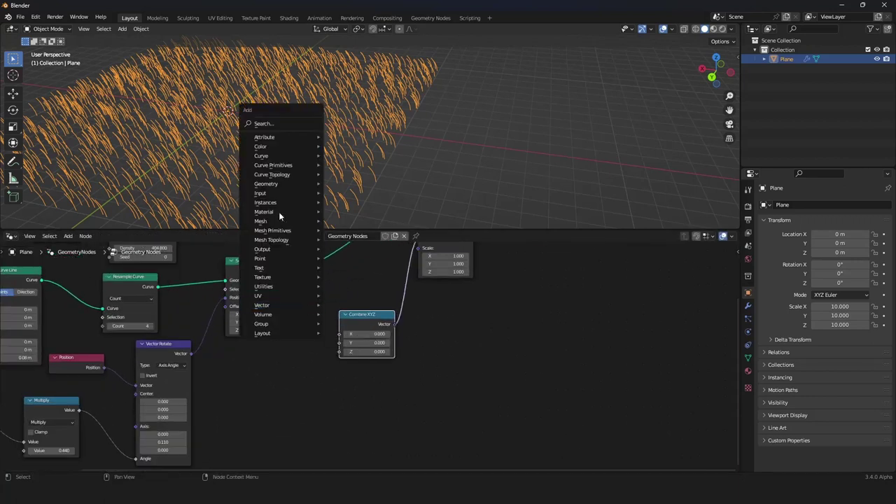
{"action": "left_click", "coordinate": [285, 124]}
{"action": "type", "text": "noi"}
{"action": "key", "text": "Return"}
{"action": "left_click", "coordinate": [251, 363]}
{"action": "middle_click_drag", "start_coordinate": [359, 152], "coordinate": [380, 150]}
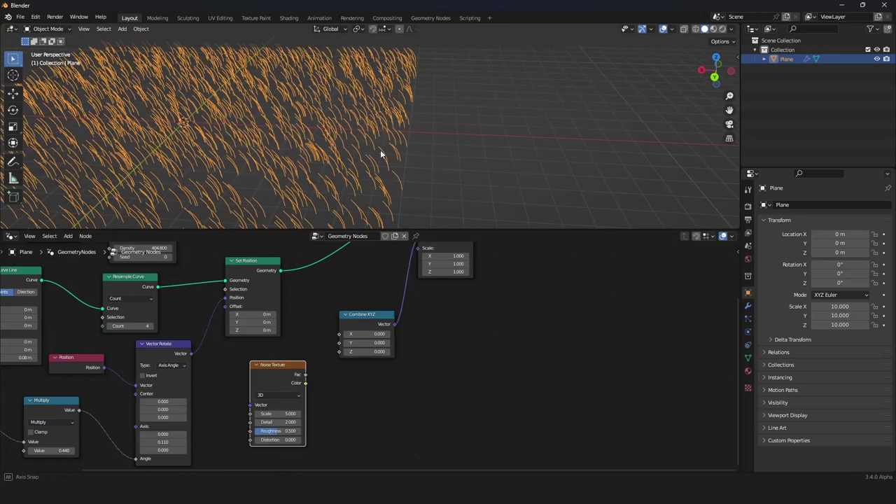
{"action": "scroll", "coordinate": [380, 150], "scroll_direction": "up", "scroll_amount": 1}
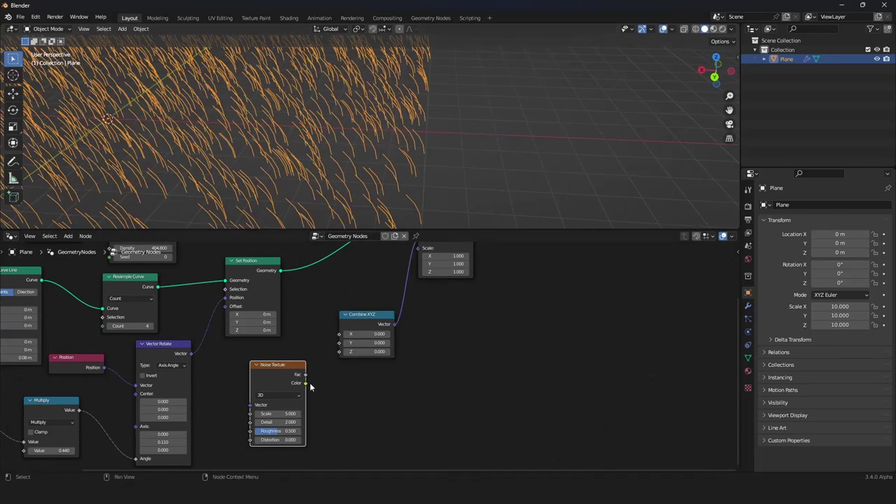
{"action": "left_click_drag", "start_coordinate": [306, 383], "coordinate": [339, 343]}
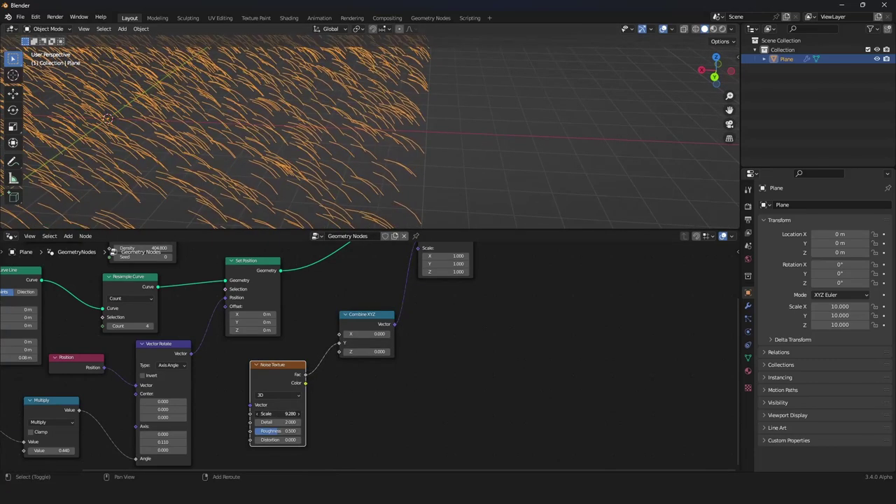
- Move the Noise Texture node down into the free space below the other nodes
{"action": "left_click_drag", "start_coordinate": [314, 317], "coordinate": [313, 378]}
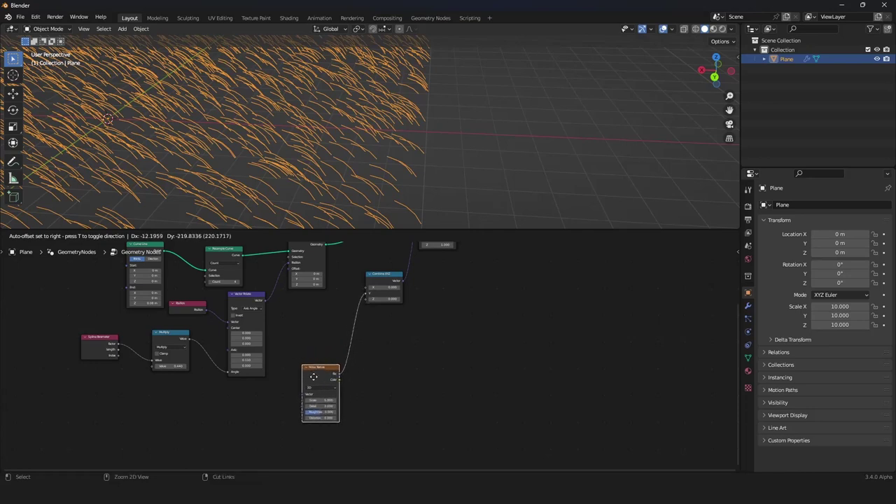
{"action": "scroll", "coordinate": [331, 370], "scroll_direction": "down", "scroll_amount": 1}
{"action": "scroll", "coordinate": [330, 367], "scroll_direction": "down", "scroll_amount": 1}
{"action": "middle_click_drag", "start_coordinate": [330, 368], "coordinate": [359, 342]}
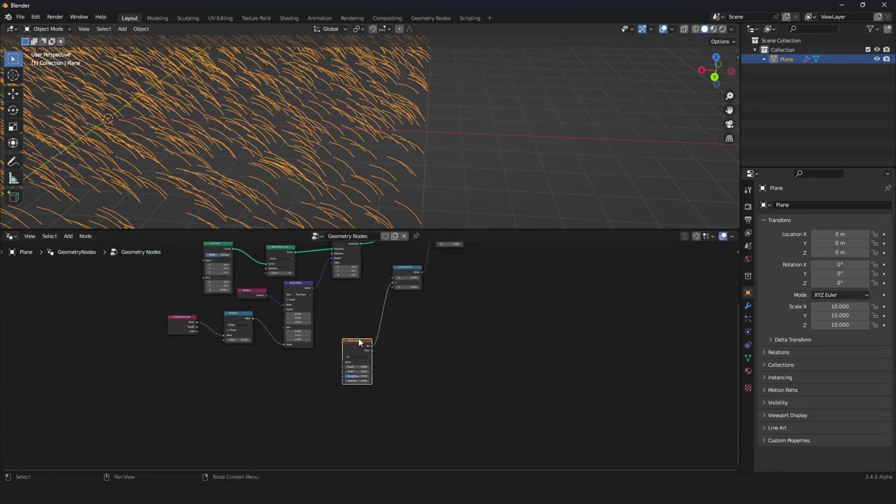
- Duplicate the Position node, place the copy beside Noise Texture and connect it to the texture's Vector input
{"action": "scroll", "coordinate": [359, 342], "scroll_direction": "up", "scroll_amount": 6}
{"action": "left_click", "coordinate": [193, 253]}
{"action": "key", "text": "shift+d"}
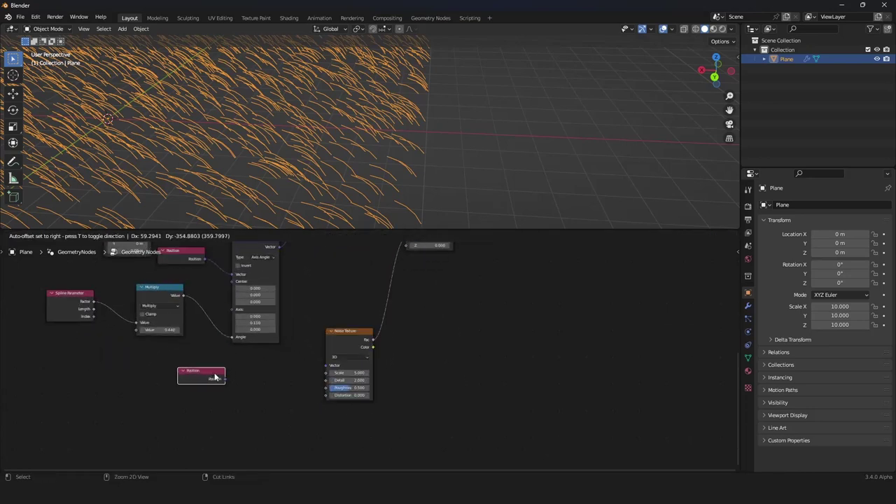
{"action": "left_click", "coordinate": [214, 374]}
{"action": "left_click_drag", "start_coordinate": [225, 379], "coordinate": [324, 364]}
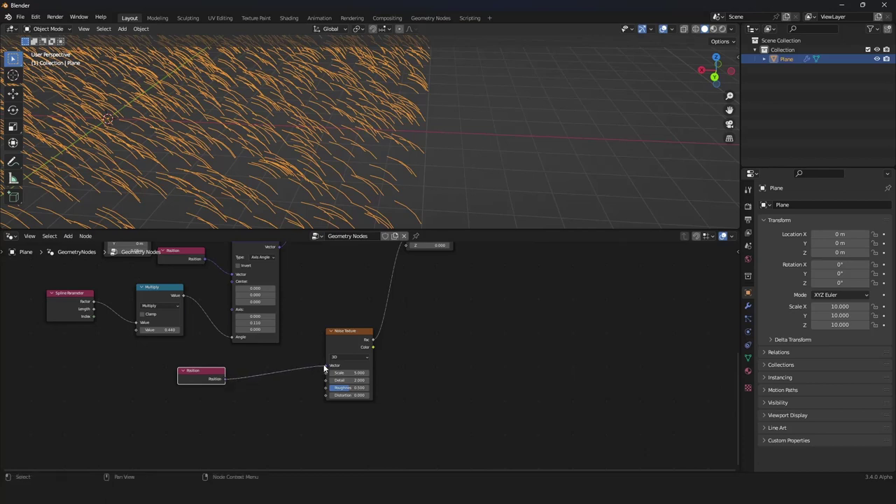
- Insert a Vector Math node set to Add on the link between the lower Position node and Noise Texture
{"action": "scroll", "coordinate": [321, 346], "scroll_direction": "up", "scroll_amount": 2}
{"action": "scroll", "coordinate": [321, 345], "scroll_direction": "up", "scroll_amount": 1}
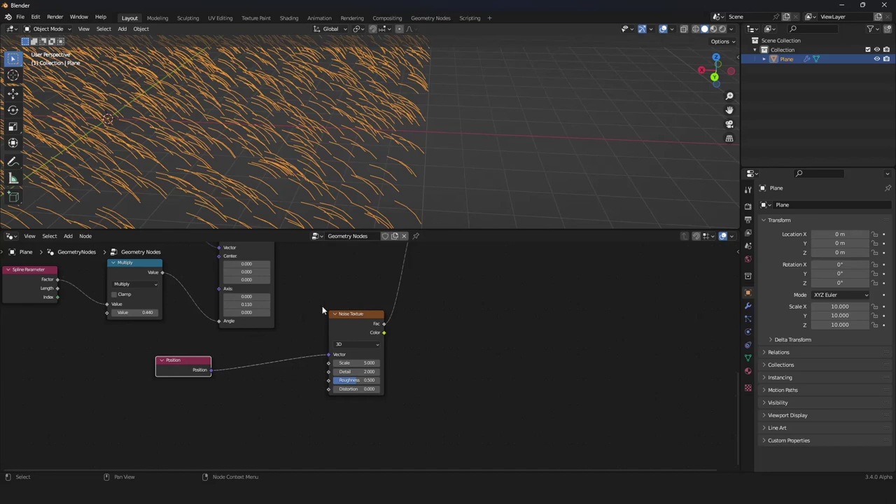
{"action": "key", "text": "shift+a"}
{"action": "left_click", "coordinate": [304, 265]}
{"action": "type", "text": "v"}
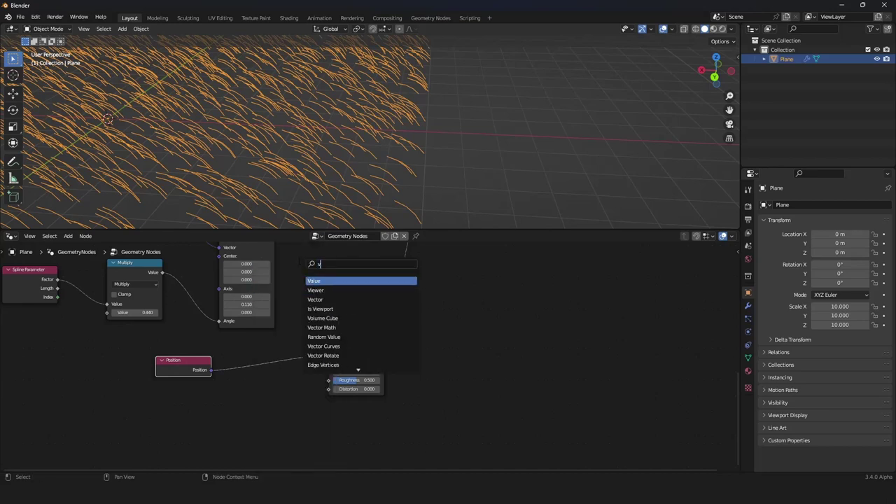
{"action": "type", "text": "ect"}
{"action": "left_click", "coordinate": [328, 290]}
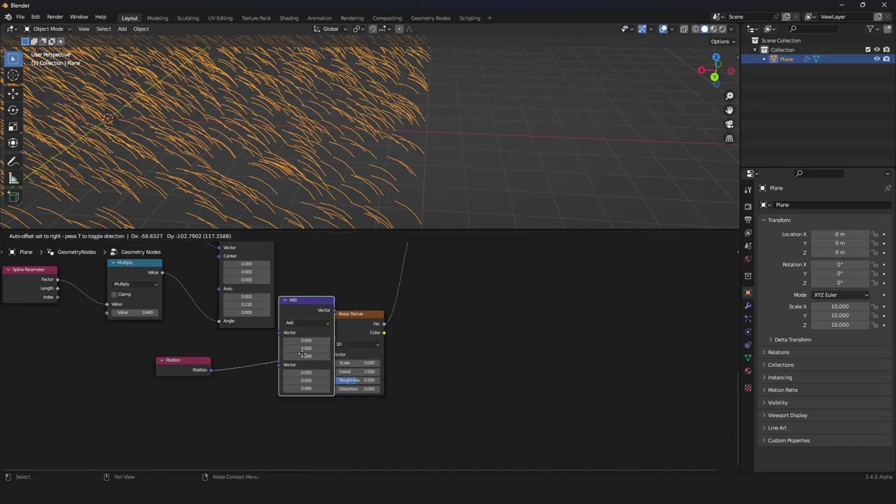
{"action": "left_click", "coordinate": [287, 375]}
{"action": "left_click_drag", "start_coordinate": [280, 406], "coordinate": [290, 405], "text": "shift"}
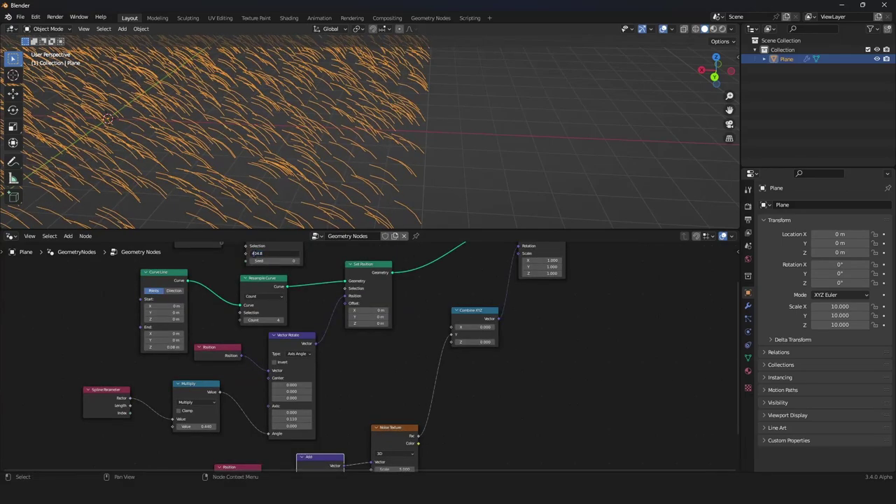
- Set the density of the Distribute Points on Faces node to 4004.8
{"action": "type", "text": "0"}
{"action": "key", "text": "Return"}
{"action": "middle_click_drag", "start_coordinate": [343, 83], "coordinate": [354, 127]}
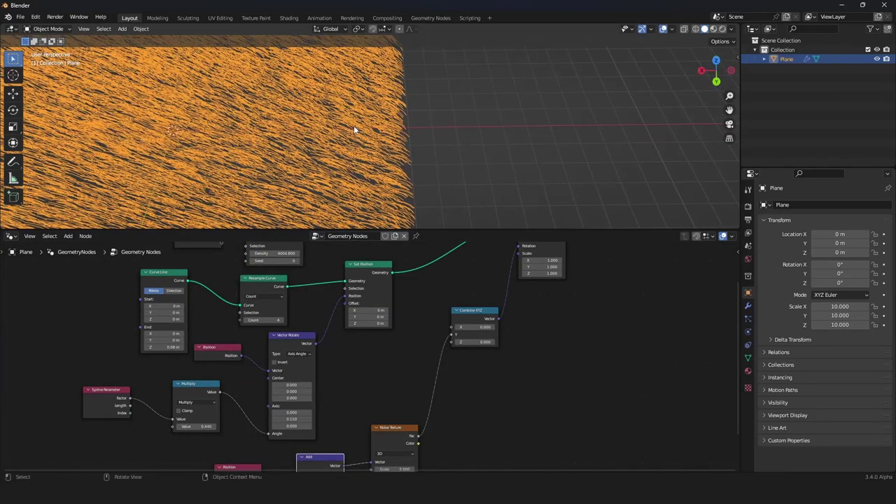
- Set the first component of the Add node's second vector to -1.68 to shift the noise
{"action": "scroll", "coordinate": [378, 353], "scroll_direction": "down", "scroll_amount": 5}
{"action": "middle_click_drag", "start_coordinate": [388, 366], "coordinate": [395, 327]}
{"action": "scroll", "coordinate": [382, 350], "scroll_direction": "up", "scroll_amount": 6}
{"action": "left_click_drag", "start_coordinate": [322, 450], "coordinate": [238, 448], "text": "shift"}
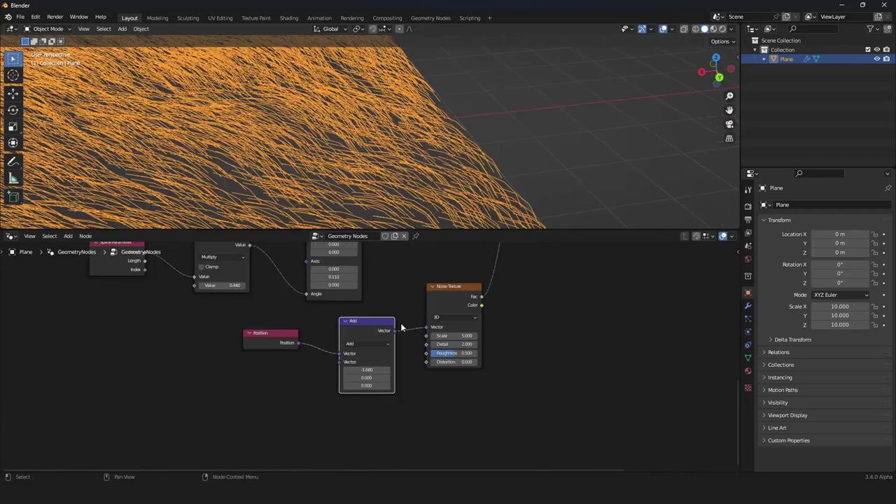
- Duplicate the Combine XYZ node, place the copy below the lower Position node and connect it to the Add node's second Vector input
{"action": "scroll", "coordinate": [391, 318], "scroll_direction": "down", "scroll_amount": 1}
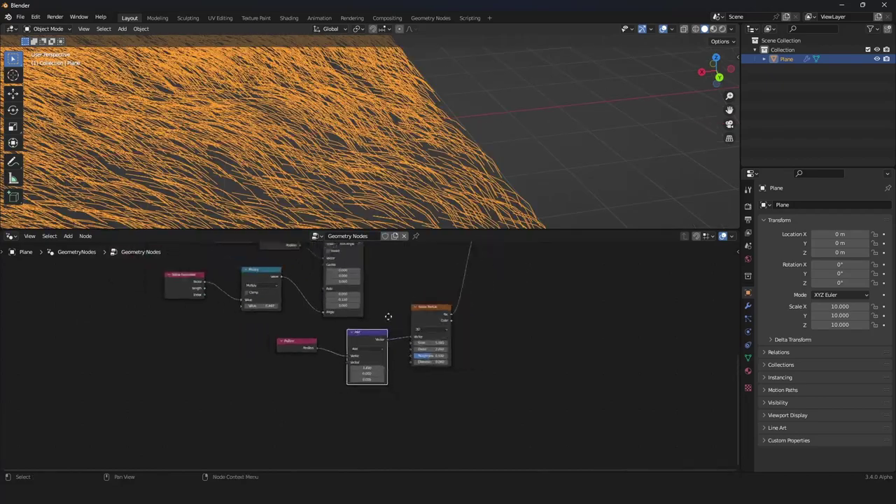
{"action": "middle_click_drag", "start_coordinate": [389, 316], "coordinate": [372, 344]}
{"action": "scroll", "coordinate": [373, 344], "scroll_direction": "down", "scroll_amount": 1}
{"action": "left_click", "coordinate": [474, 251]}
{"action": "key", "text": "shift+d"}
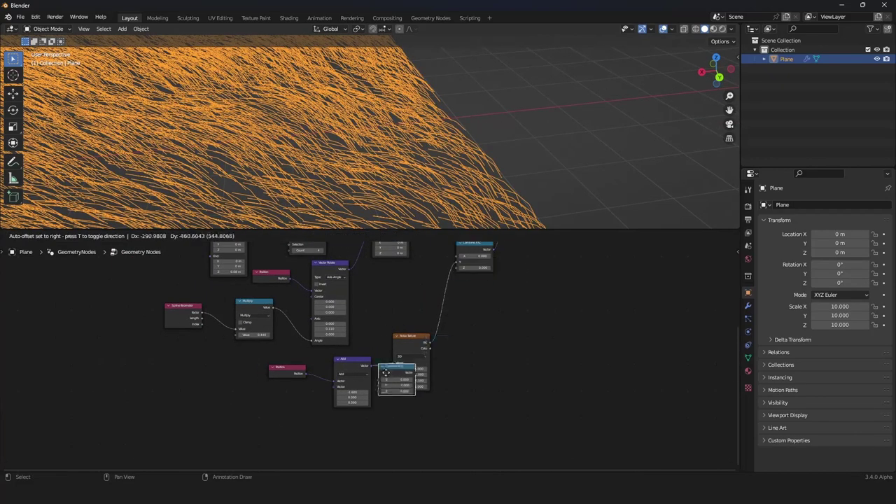
{"action": "left_click", "coordinate": [311, 416]}
{"action": "scroll", "coordinate": [311, 415], "scroll_direction": "up", "scroll_amount": 2}
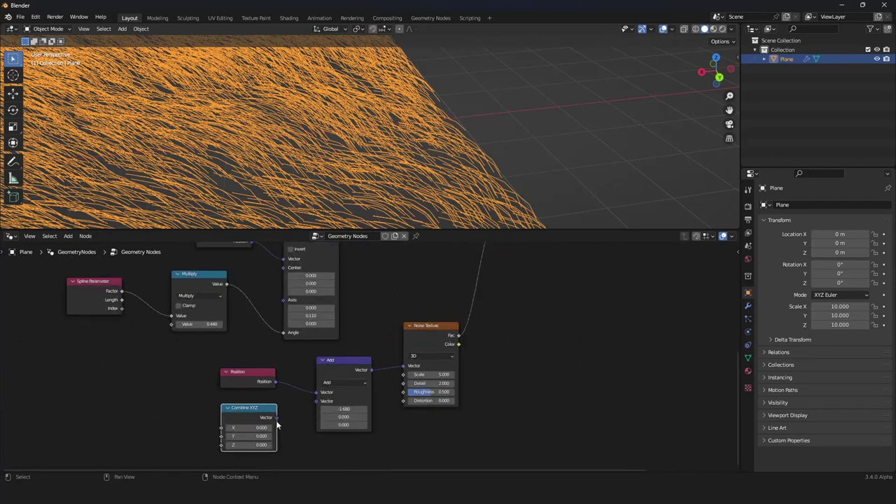
{"action": "left_click_drag", "start_coordinate": [275, 418], "coordinate": [322, 402]}
- Try shifting the noise by changing the X value of the duplicated Combine XYZ node
{"action": "scroll", "coordinate": [323, 416], "scroll_direction": "down", "scroll_amount": 1}
{"action": "scroll", "coordinate": [324, 411], "scroll_direction": "down", "scroll_amount": 1}
{"action": "middle_click_drag", "start_coordinate": [324, 411], "coordinate": [392, 387]}
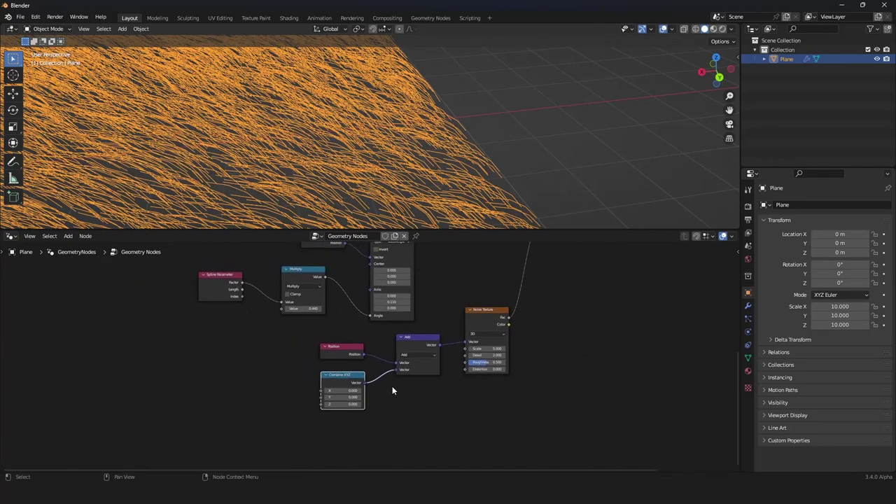
{"action": "scroll", "coordinate": [393, 388], "scroll_direction": "up", "scroll_amount": 5}
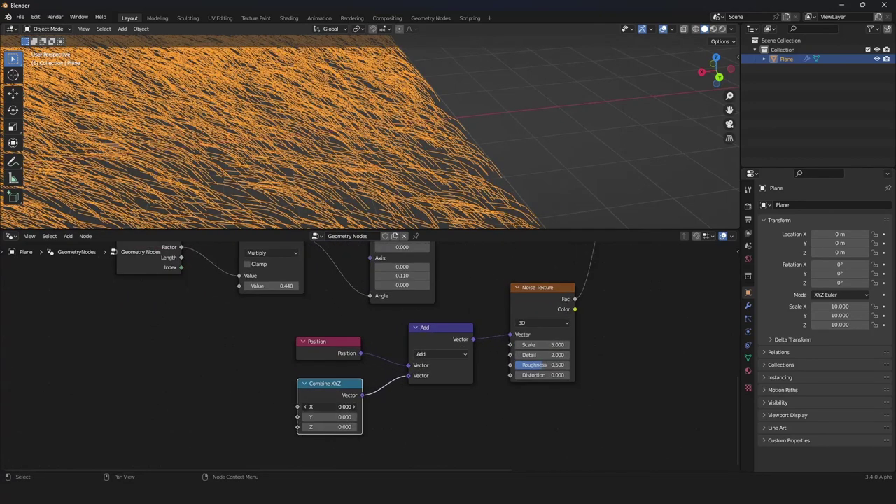
{"action": "left_click_drag", "start_coordinate": [315, 407], "coordinate": [252, 407]}
{"action": "right_click", "coordinate": [315, 407]}
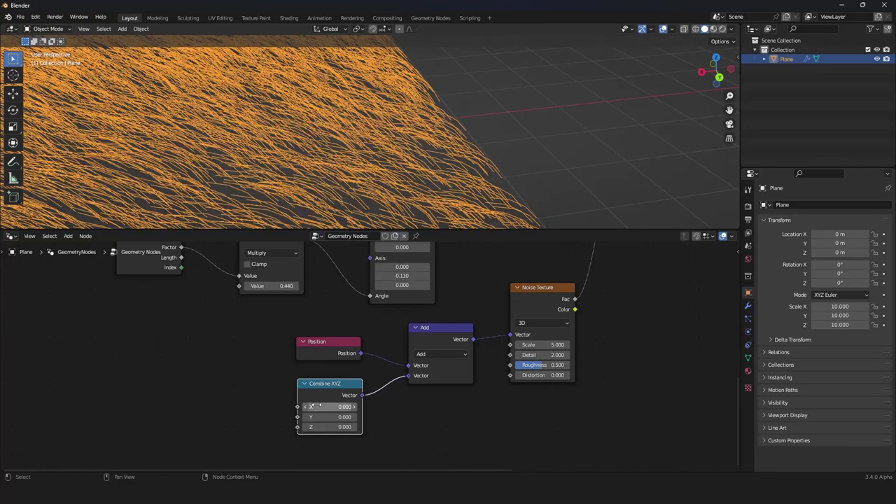
- Add a Scene Time node, connect its Seconds output to the lower Combine XYZ node's X input and preview the animation
{"action": "key", "text": "shift+a"}
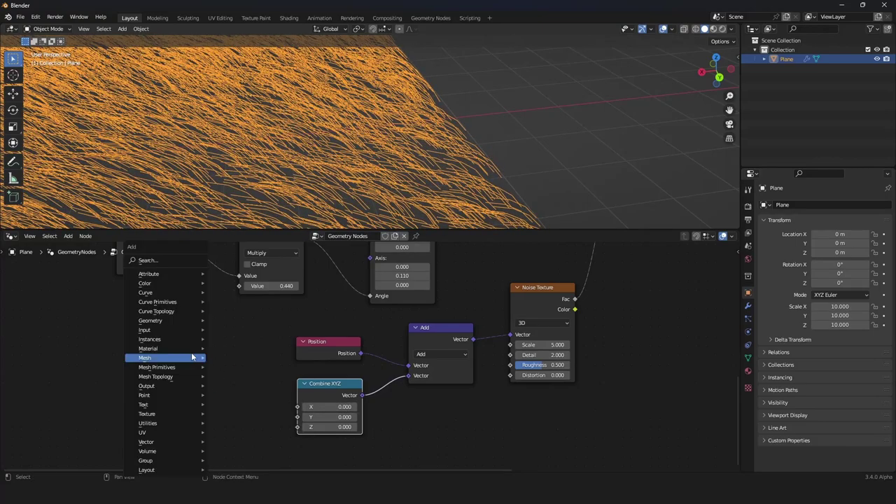
{"action": "left_click", "coordinate": [175, 259]}
{"action": "type", "text": "scen"}
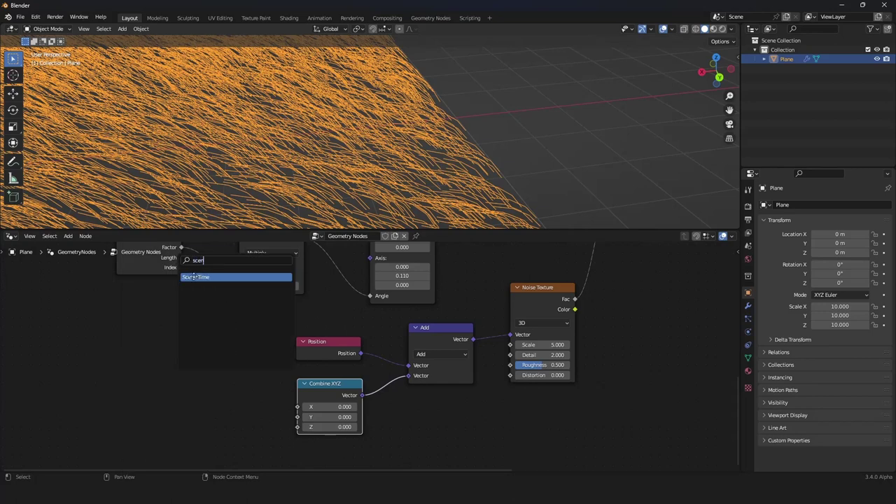
{"action": "left_click", "coordinate": [194, 276]}
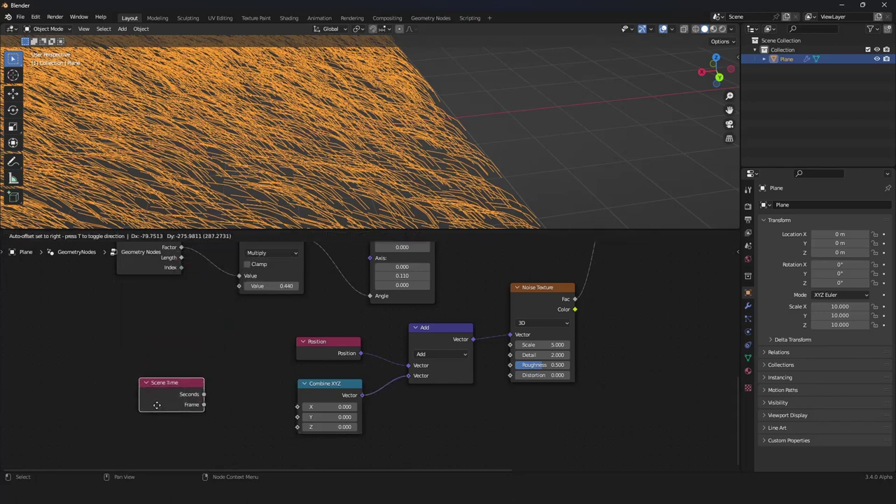
{"action": "left_click", "coordinate": [170, 420]}
{"action": "left_click_drag", "start_coordinate": [210, 395], "coordinate": [225, 386]}
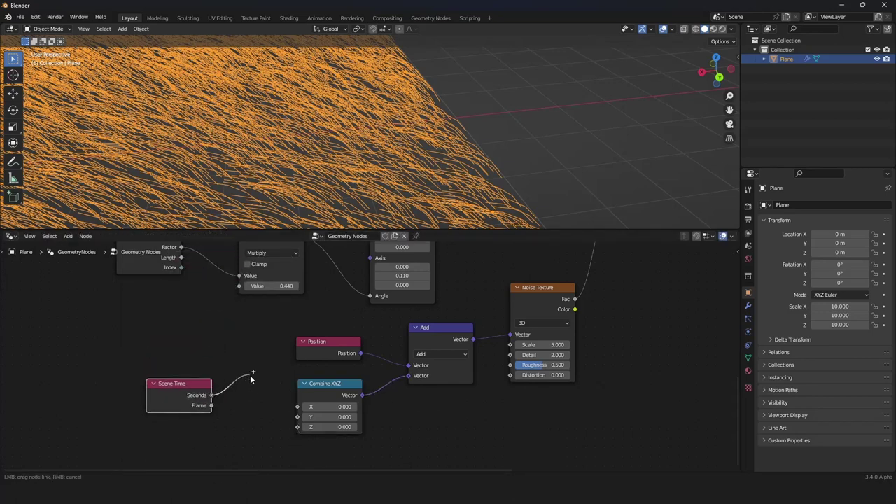
{"action": "left_click_drag", "start_coordinate": [302, 407], "coordinate": [299, 407]}
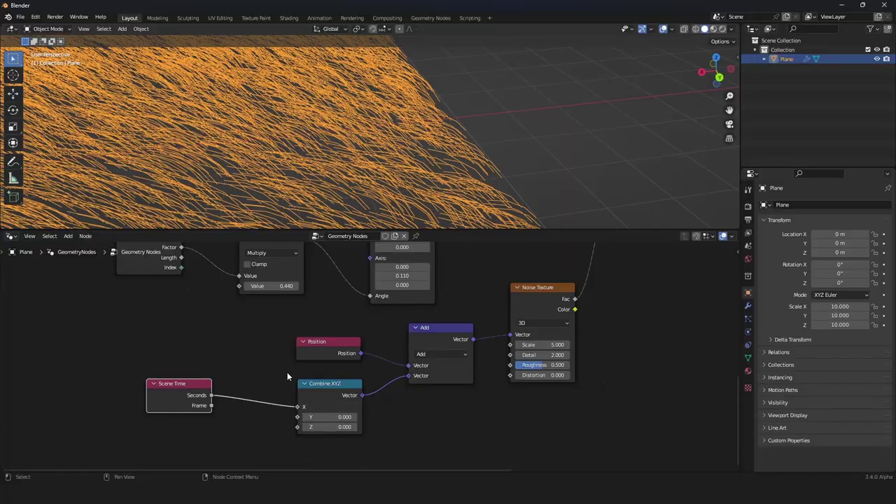
{"action": "key", "text": "space"}
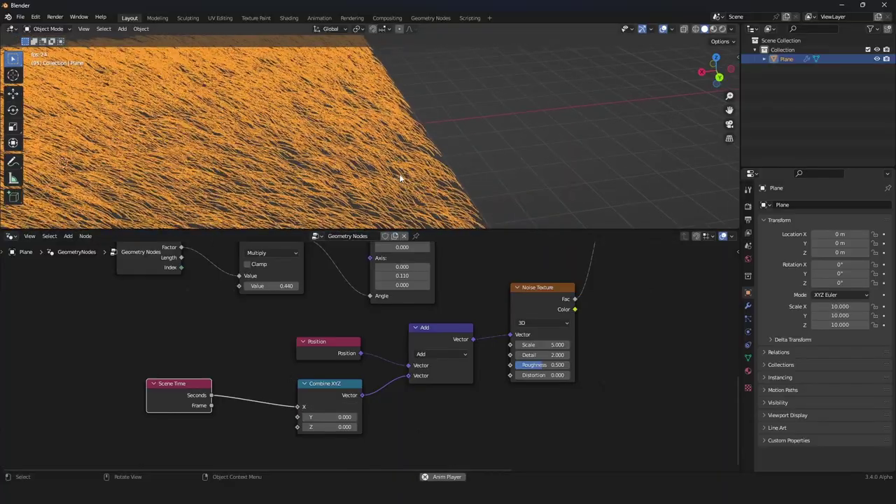
{"action": "key", "text": "space"}
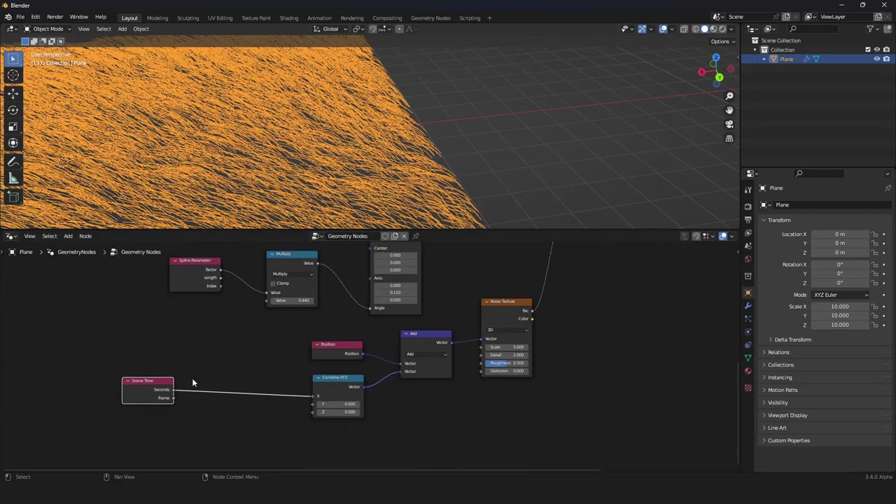
- Duplicate the Multiply node, insert the copy between Scene Time and Combine XYZ, and set its value to -0.3
{"action": "left_click", "coordinate": [293, 253]}
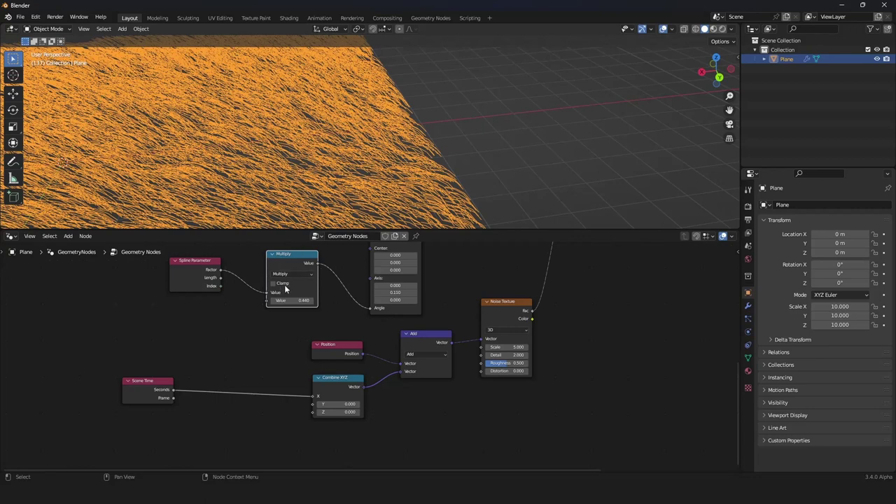
{"action": "key", "text": "shift+d"}
{"action": "left_click", "coordinate": [260, 423]}
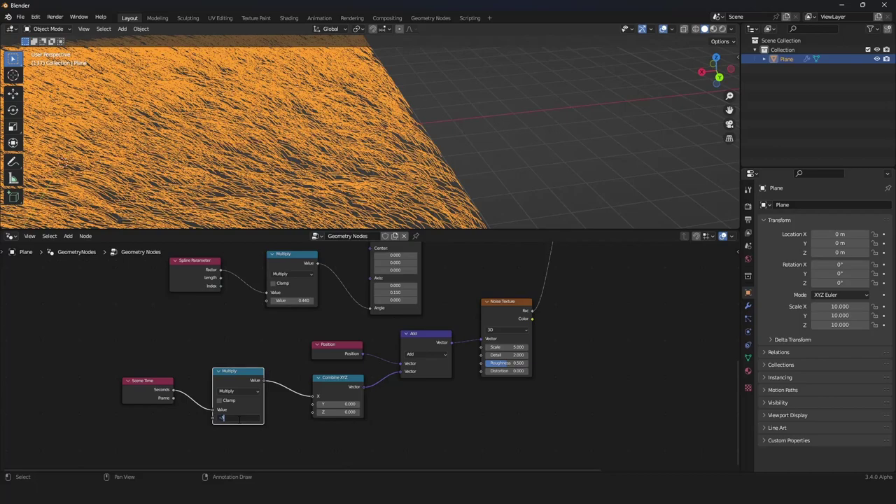
{"action": "key", "text": "Return"}
- Play the animation and set the Multiply node after Scene Time to -0.4
{"action": "key", "text": "space"}
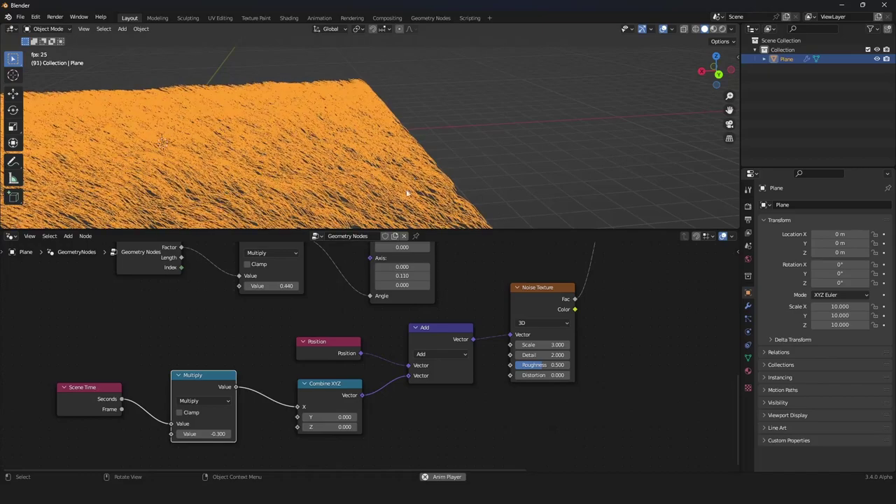
{"action": "left_click", "coordinate": [219, 431]}
{"action": "type", "text": "-0"}
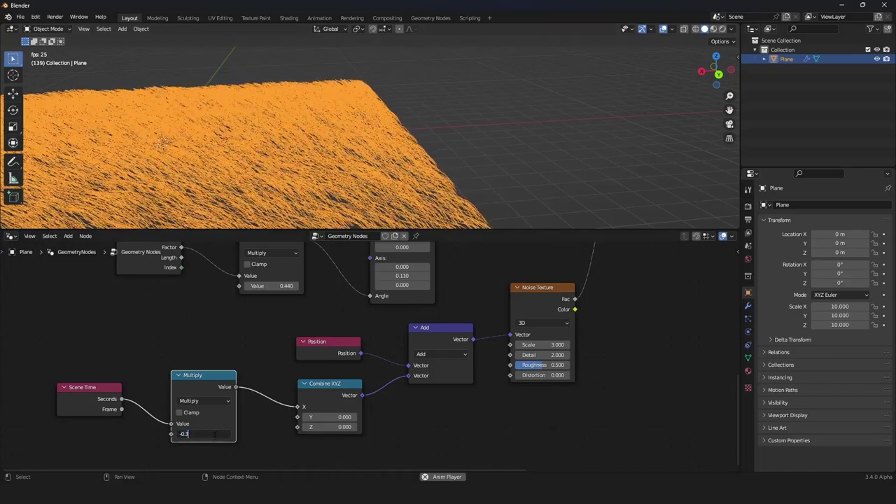
{"action": "type", "text": ".4"}
{"action": "key", "text": "Return"}
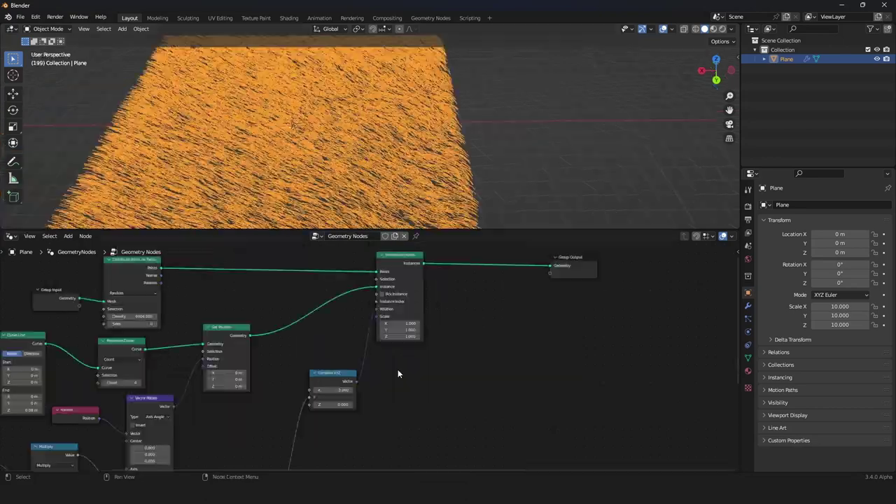
- Add a new mesh plane and raise it along Z to about 5.67 m above the grass
{"action": "middle_click_drag", "start_coordinate": [398, 371], "coordinate": [367, 396]}
{"action": "scroll", "coordinate": [386, 184], "scroll_direction": "up", "scroll_amount": 2}
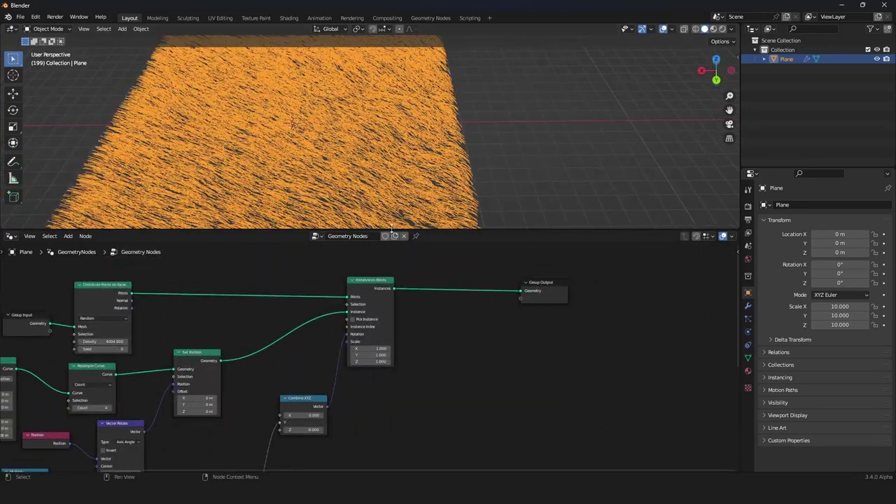
{"action": "scroll", "coordinate": [399, 177], "scroll_direction": "down", "scroll_amount": 3}
{"action": "scroll", "coordinate": [400, 175], "scroll_direction": "up", "scroll_amount": 2}
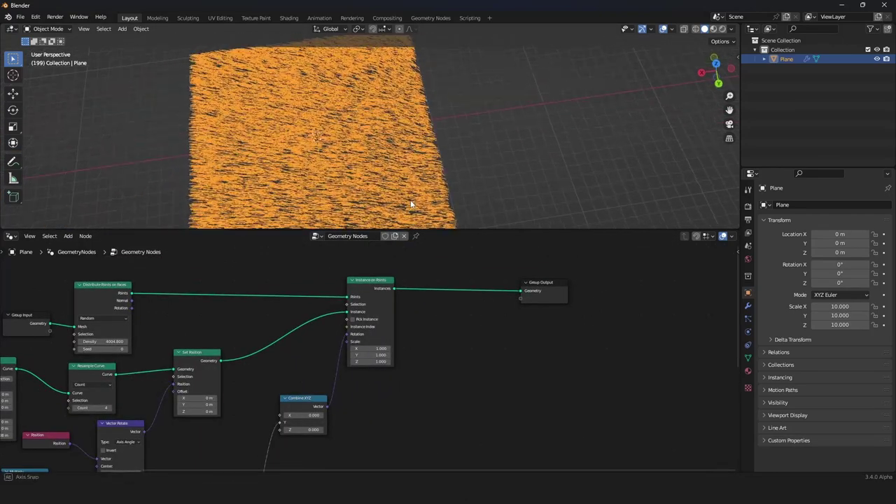
{"action": "scroll", "coordinate": [399, 173], "scroll_direction": "down", "scroll_amount": 2}
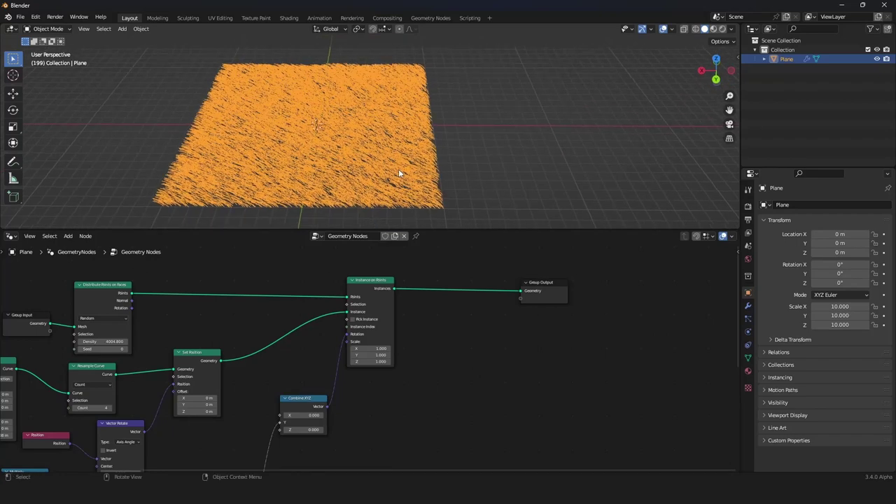
{"action": "key", "text": "shift+a"}
{"action": "mouse_move", "coordinate": [350, 127]}
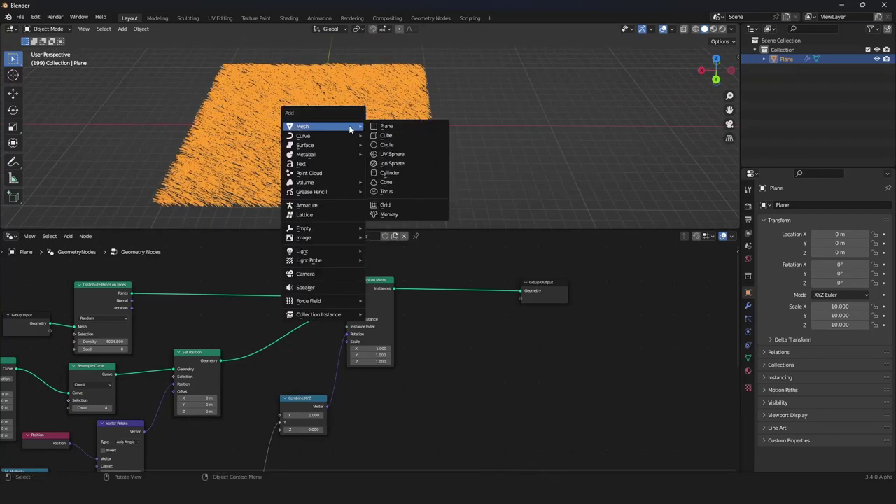
{"action": "left_click", "coordinate": [389, 128]}
{"action": "key", "text": "g"}
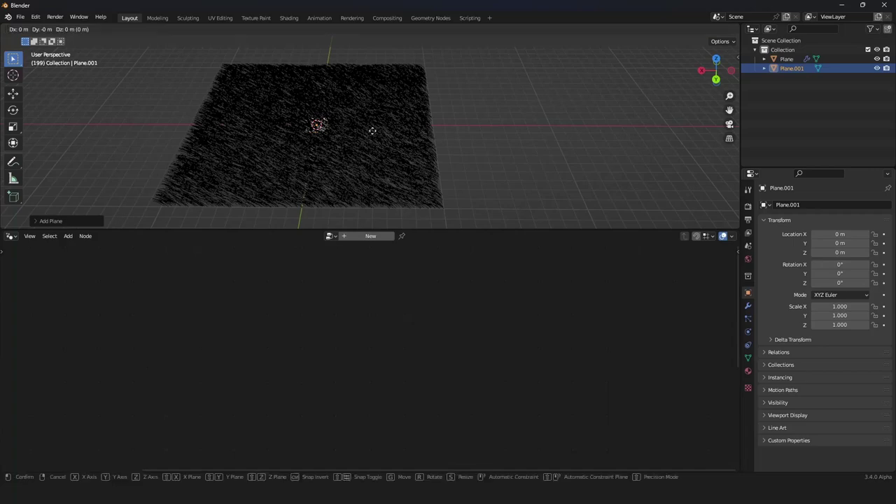
{"action": "key", "text": "z"}
{"action": "left_click", "coordinate": [404, 85]}
- Create a new geometry node tree for the raised plane and frame its nodes
{"action": "scroll", "coordinate": [403, 85], "scroll_direction": "up", "scroll_amount": 1}
{"action": "key", "text": "KP_Decimal"}
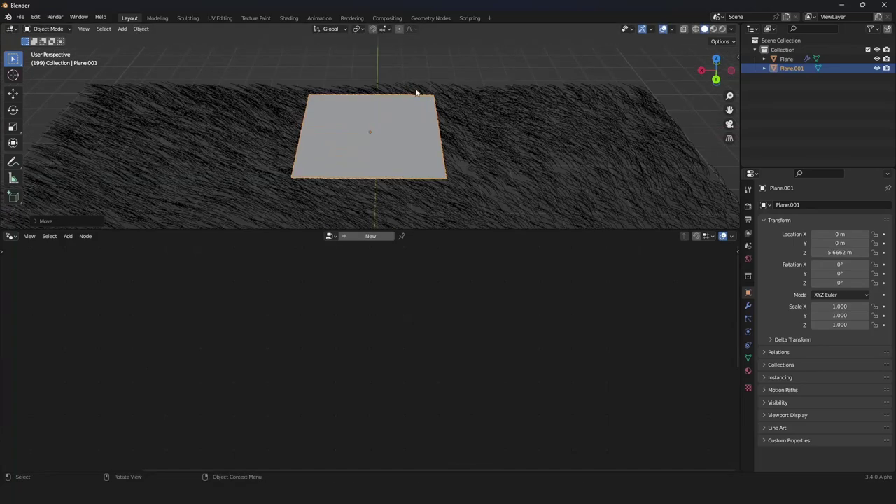
{"action": "scroll", "coordinate": [418, 112], "scroll_direction": "down", "scroll_amount": 8}
{"action": "middle_click_drag", "start_coordinate": [420, 142], "coordinate": [429, 117]}
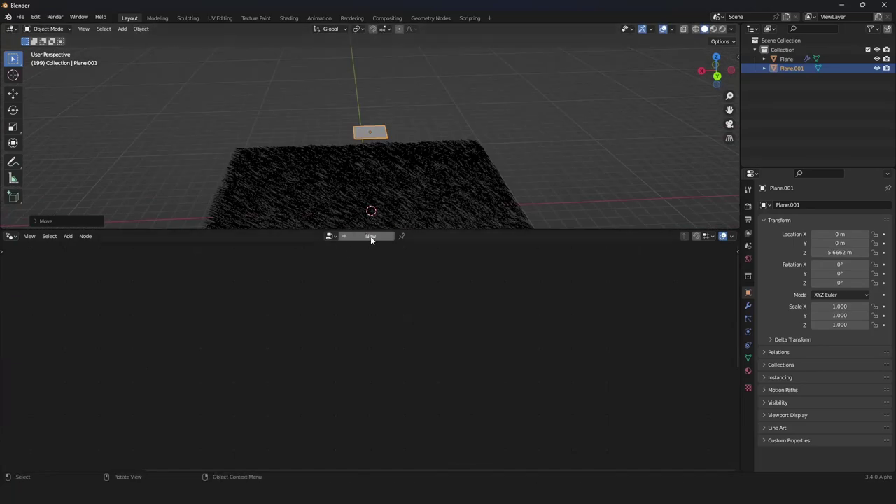
{"action": "left_click", "coordinate": [370, 236]}
{"action": "key", "text": "Home"}
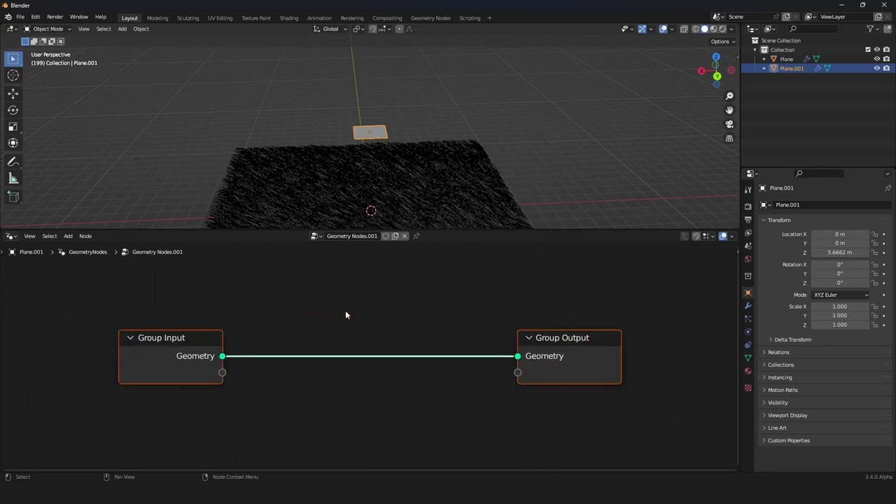
- Spread the Group Input and Group Output nodes apart and cut the geometry link between them
{"action": "scroll", "coordinate": [345, 315], "scroll_direction": "down", "scroll_amount": 4}
{"action": "left_click_drag", "start_coordinate": [269, 359], "coordinate": [96, 361]}
{"action": "left_click_drag", "start_coordinate": [462, 355], "coordinate": [567, 358]}
{"action": "right_click_drag", "start_coordinate": [295, 333], "coordinate": [286, 391], "text": "ctrl"}
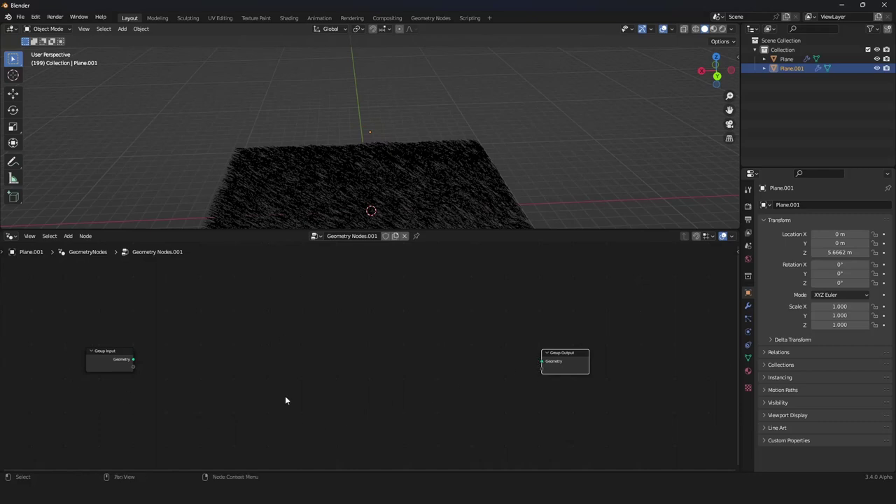
{"action": "middle_click_drag", "start_coordinate": [405, 363], "coordinate": [391, 343]}
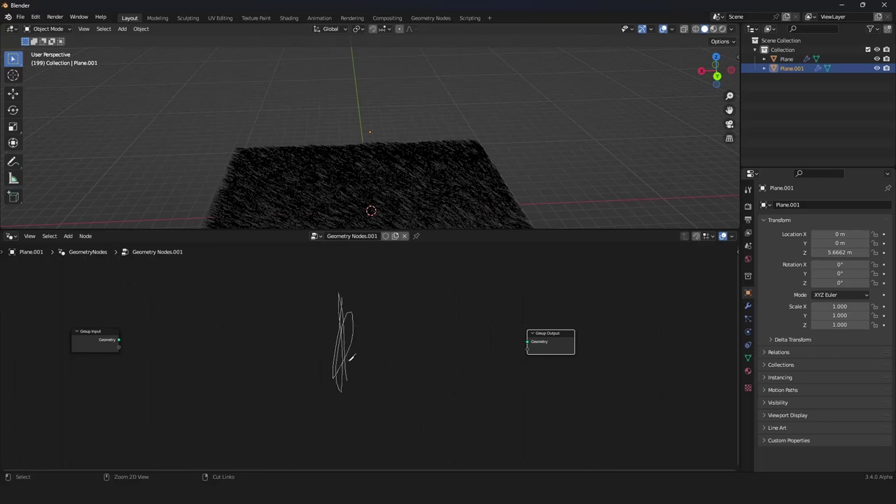
{"action": "mouse_move", "coordinate": [351, 358]}
{"action": "right_mouse_down", "text": "ctrl"}
{"action": "mouse_move", "coordinate": [357, 373]}
{"action": "mouse_move", "coordinate": [349, 342]}
{"action": "right_mouse_up", "text": "ctrl"}
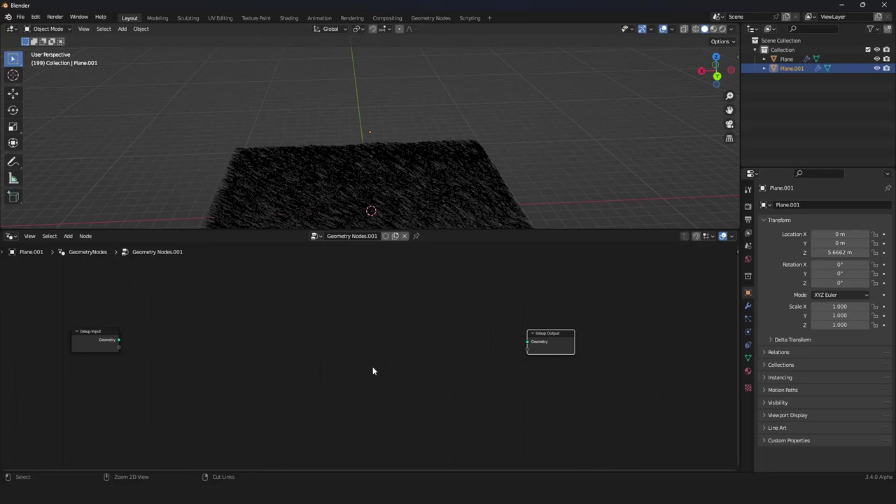
- Add a Curve Line node, feed its curve into the Group Output geometry, and move the Group Output closer
{"action": "key", "text": "shift+a"}
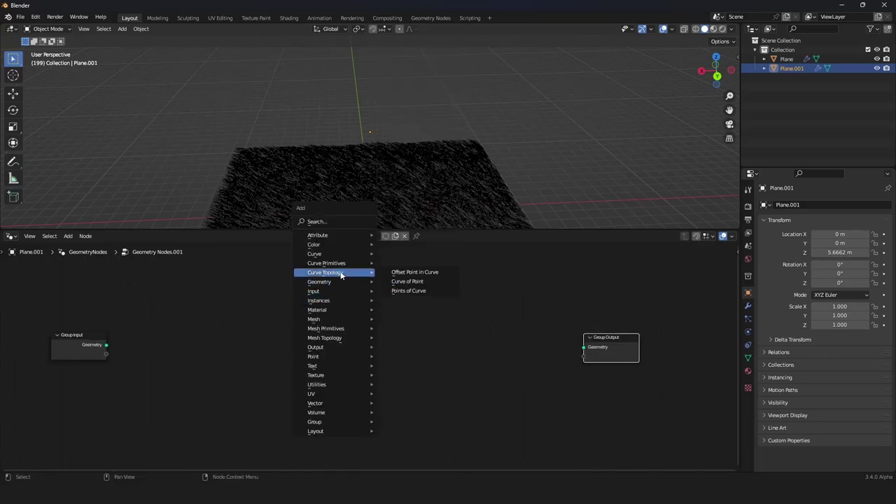
{"action": "mouse_move", "coordinate": [345, 262]}
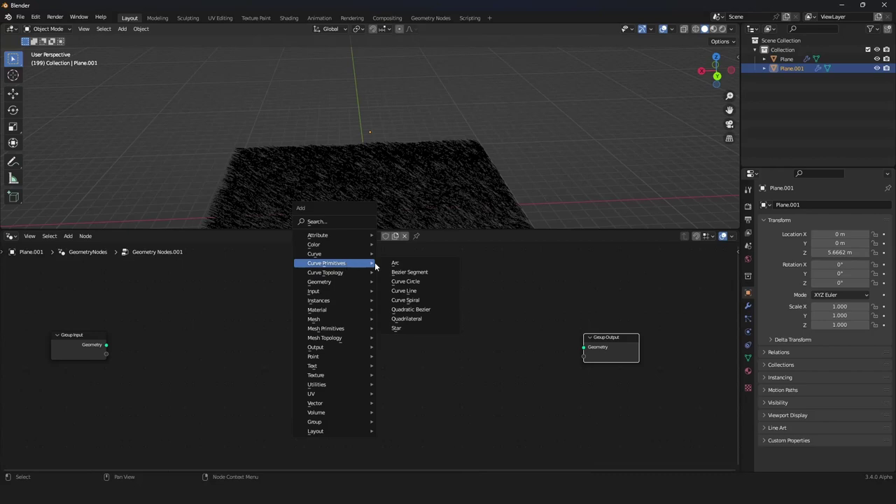
{"action": "left_click", "coordinate": [404, 291]}
{"action": "left_click", "coordinate": [377, 336]}
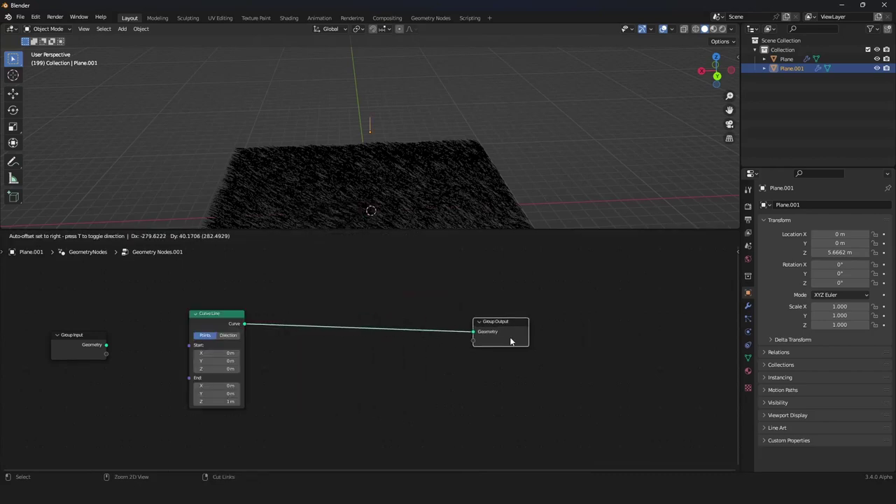
{"action": "left_click", "coordinate": [510, 340]}
{"action": "scroll", "coordinate": [360, 335], "scroll_direction": "up", "scroll_amount": 1}
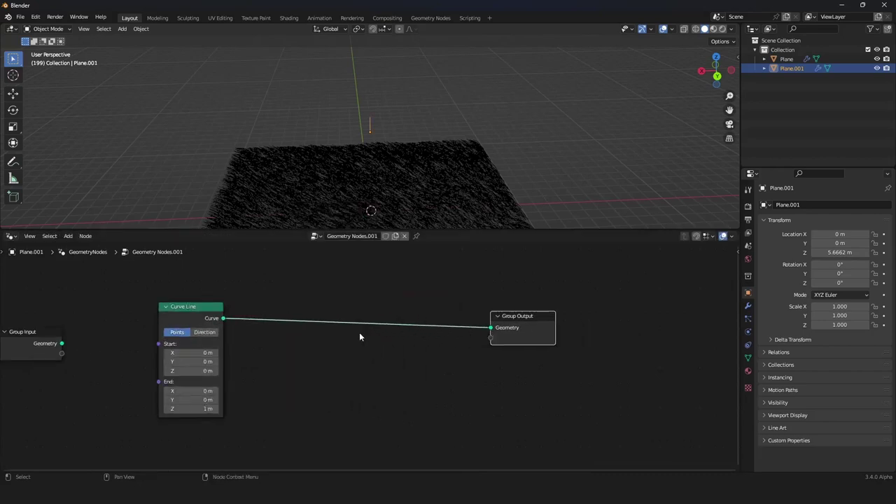
- Insert a Resample Curve node between Curve Line and Group Output, and set the line's end Z to 2.62 m
{"action": "key", "text": "shift+a"}
{"action": "mouse_move", "coordinate": [255, 280]}
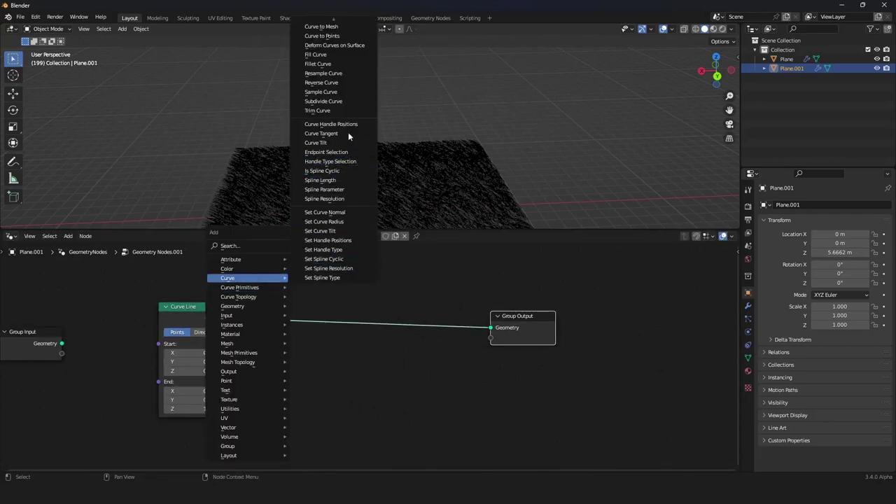
{"action": "left_click", "coordinate": [334, 81]}
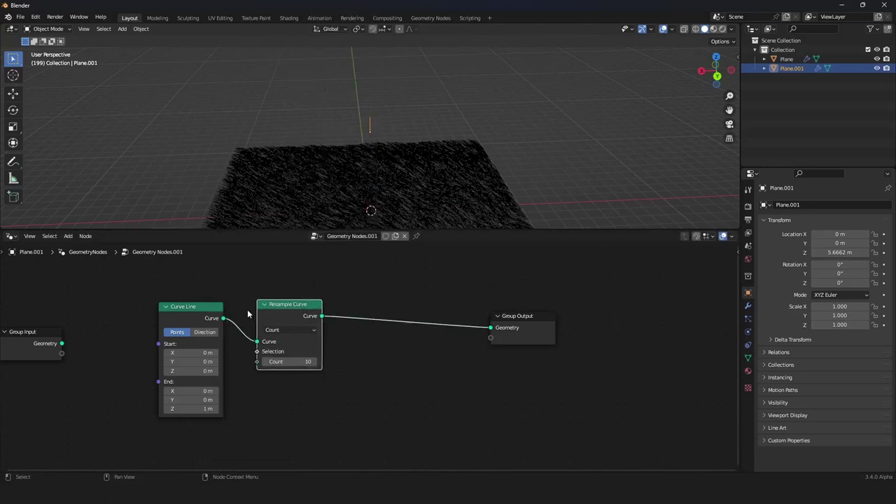
{"action": "left_click", "coordinate": [273, 313]}
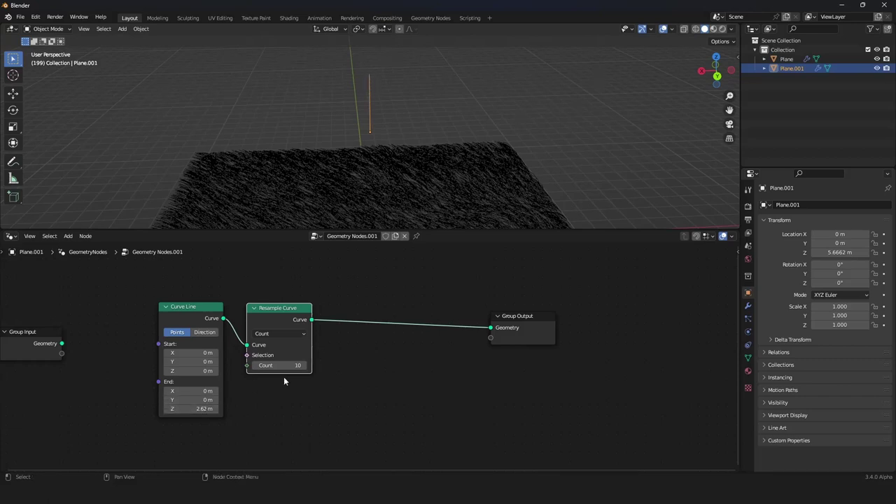
- Insert an Instance on Points node between Resample Curve and Group Output, spacing the nodes further apart
{"action": "scroll", "coordinate": [435, 364], "scroll_direction": "down", "scroll_amount": 2}
{"action": "middle_click_drag", "start_coordinate": [436, 364], "coordinate": [427, 395]}
{"action": "scroll", "coordinate": [427, 396], "scroll_direction": "up", "scroll_amount": 3}
{"action": "scroll", "coordinate": [427, 394], "scroll_direction": "down", "scroll_amount": 1}
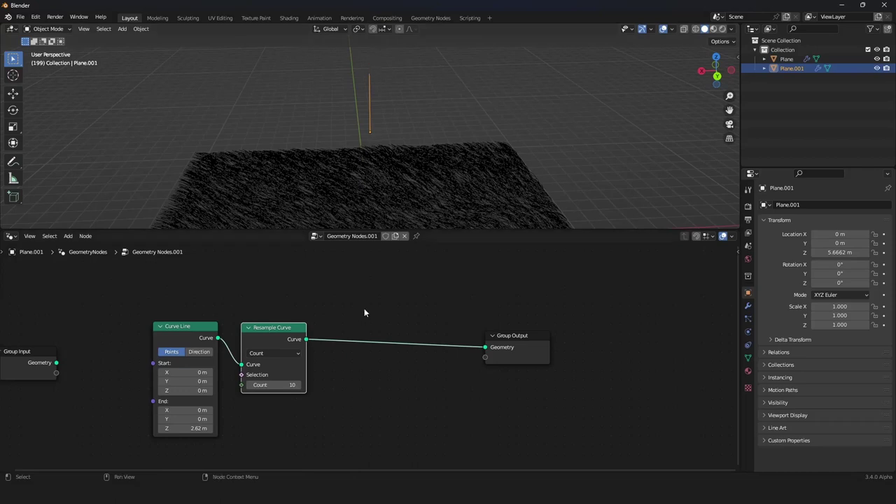
{"action": "key", "text": "shift+a"}
{"action": "mouse_move", "coordinate": [353, 339]}
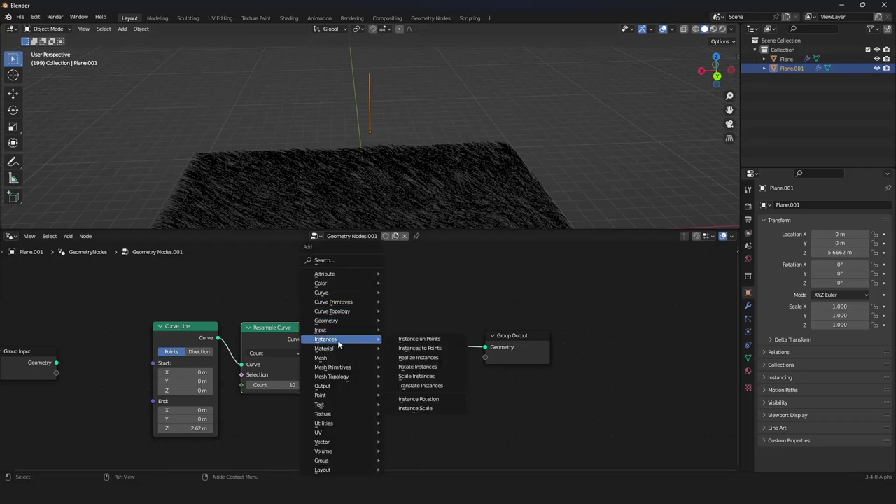
{"action": "left_click", "coordinate": [429, 340]}
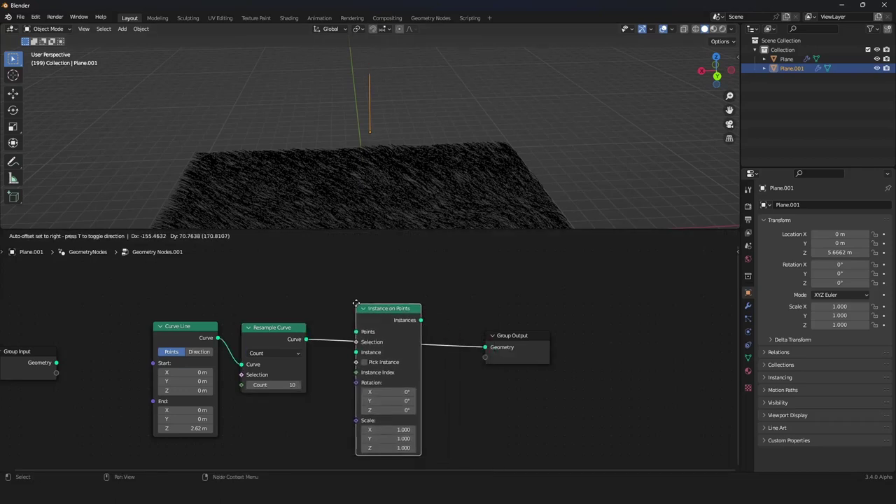
{"action": "left_click", "coordinate": [517, 349]}
{"action": "left_click_drag", "start_coordinate": [518, 346], "coordinate": [581, 334]}
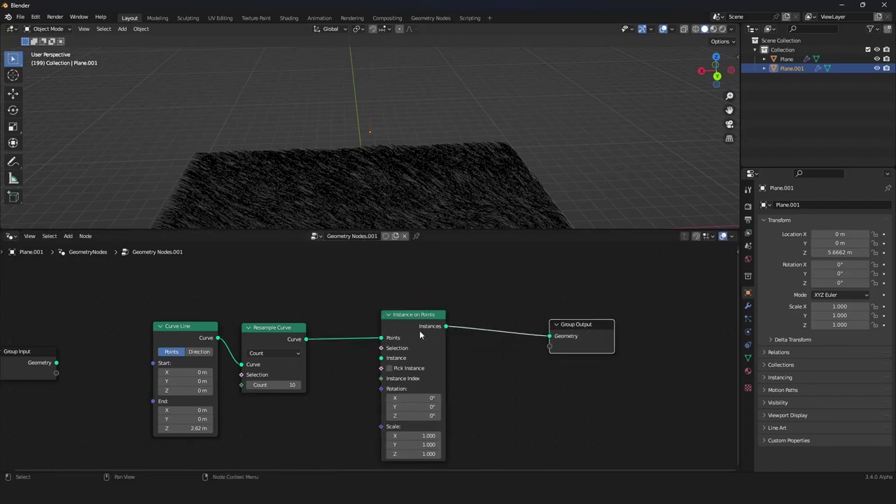
{"action": "left_click_drag", "start_coordinate": [425, 331], "coordinate": [444, 332]}
{"action": "scroll", "coordinate": [436, 351], "scroll_direction": "down", "scroll_amount": 2}
{"action": "scroll", "coordinate": [460, 324], "scroll_direction": "up", "scroll_amount": 2}
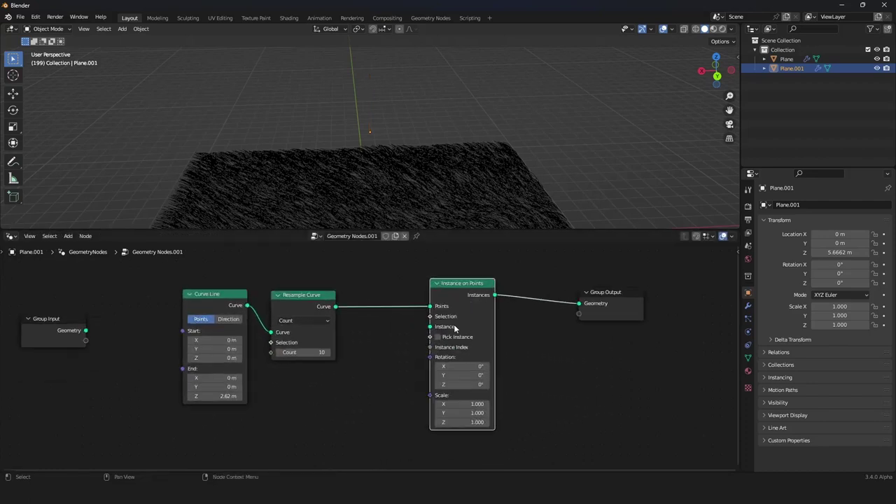
- Duplicate the Curve Line node below Resample Curve and connect the copy to the Instance input of Instance on Points
{"action": "left_click", "coordinate": [222, 303]}
{"action": "key", "text": "shift+d"}
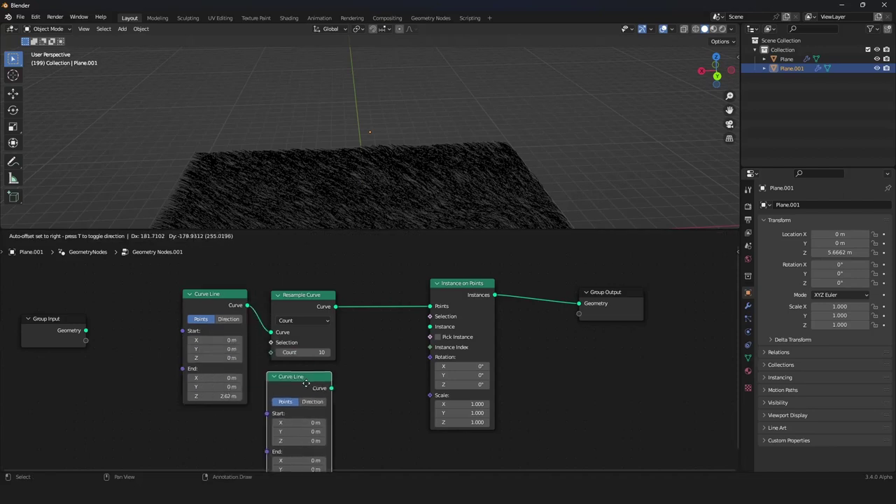
{"action": "left_click_drag", "start_coordinate": [331, 389], "coordinate": [439, 329]}
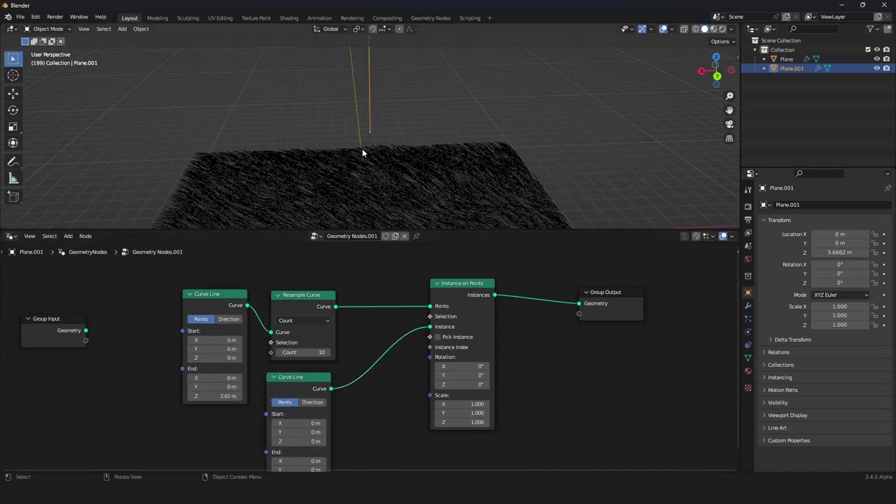
- Set the duplicated Curve Line's end point to Z 0 m and Y 1 m
{"action": "scroll", "coordinate": [363, 148], "scroll_direction": "down", "scroll_amount": 1}
{"action": "middle_click_drag", "start_coordinate": [395, 133], "coordinate": [394, 151], "text": "shift"}
{"action": "scroll", "coordinate": [394, 151], "scroll_direction": "up", "scroll_amount": 1}
{"action": "scroll", "coordinate": [361, 353], "scroll_direction": "down", "scroll_amount": 4}
{"action": "middle_click_drag", "start_coordinate": [358, 354], "coordinate": [376, 300]}
{"action": "scroll", "coordinate": [375, 301], "scroll_direction": "up", "scroll_amount": 3}
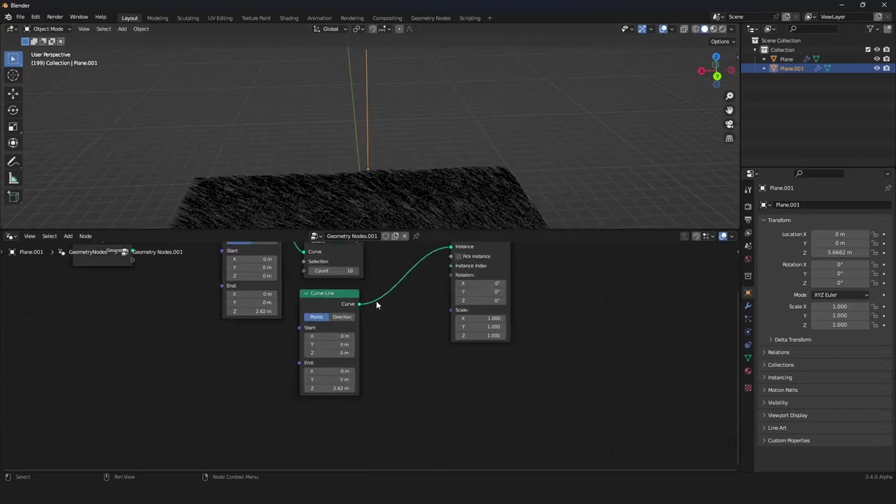
{"action": "scroll", "coordinate": [376, 304], "scroll_direction": "up", "scroll_amount": 2}
{"action": "double_click", "coordinate": [311, 408]}
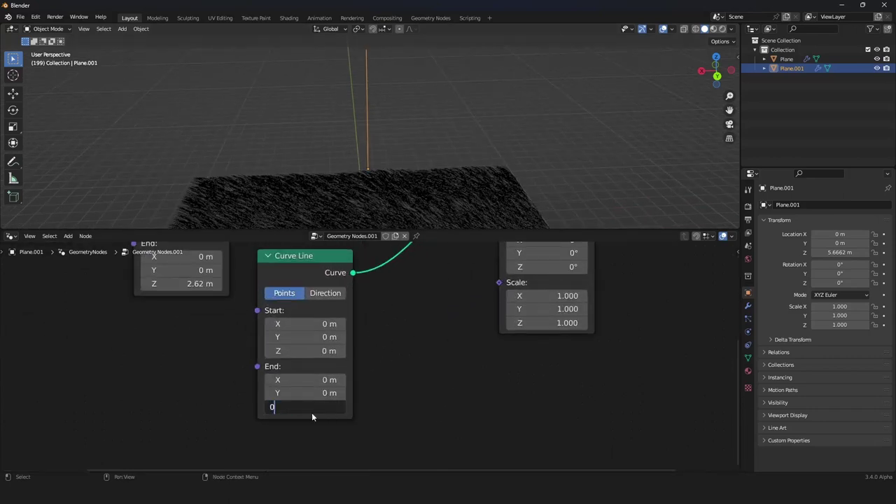
{"action": "type", "text": "0"}
{"action": "key", "text": "Return"}
{"action": "double_click", "coordinate": [296, 393]}
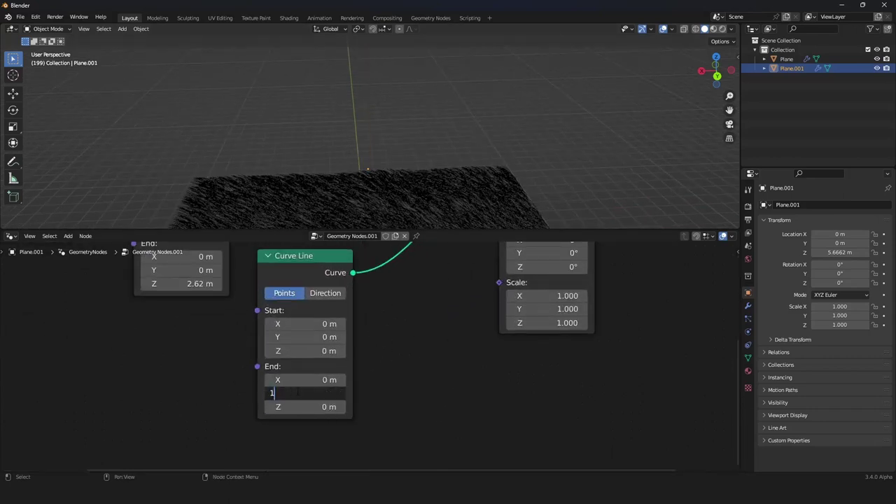
{"action": "type", "text": "1"}
{"action": "key", "text": "Return"}
- Set the Resample Curve count to 119 to pack the stacked lines densely
{"action": "middle_click_drag", "start_coordinate": [336, 188], "coordinate": [433, 170]}
{"action": "scroll", "coordinate": [446, 189], "scroll_direction": "up", "scroll_amount": 4}
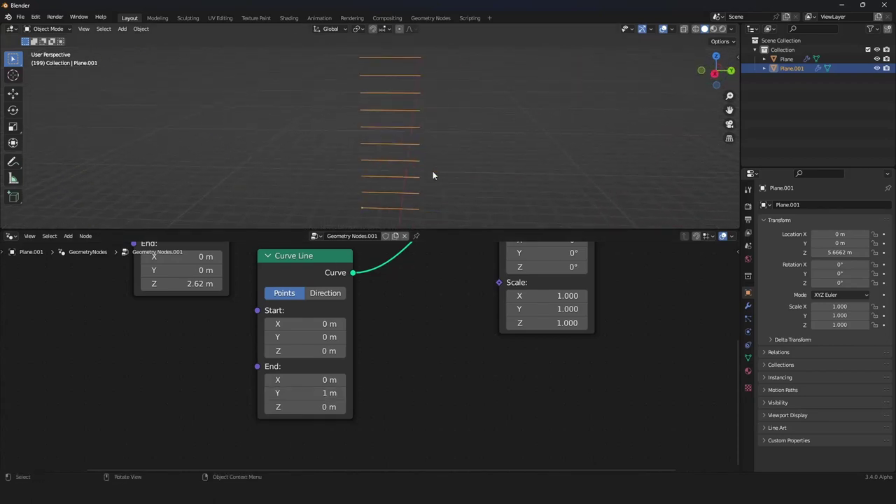
{"action": "key", "text": "Home"}
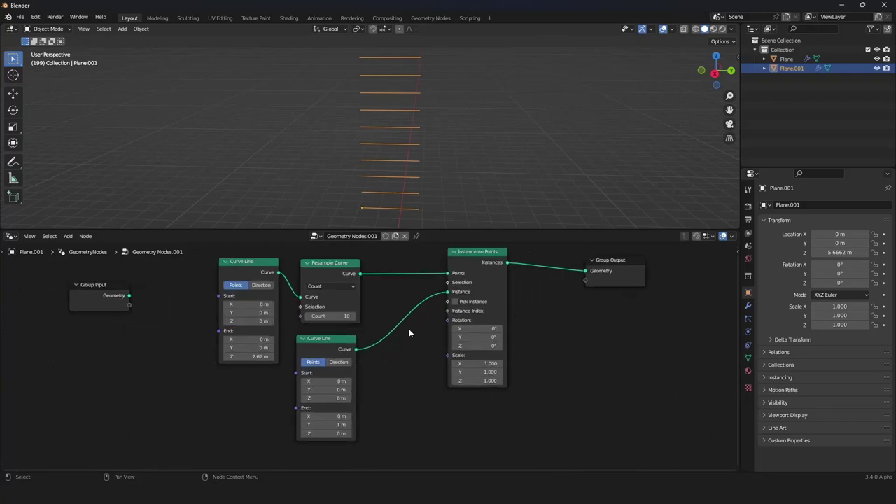
{"action": "left_click_drag", "start_coordinate": [322, 315], "coordinate": [397, 316]}
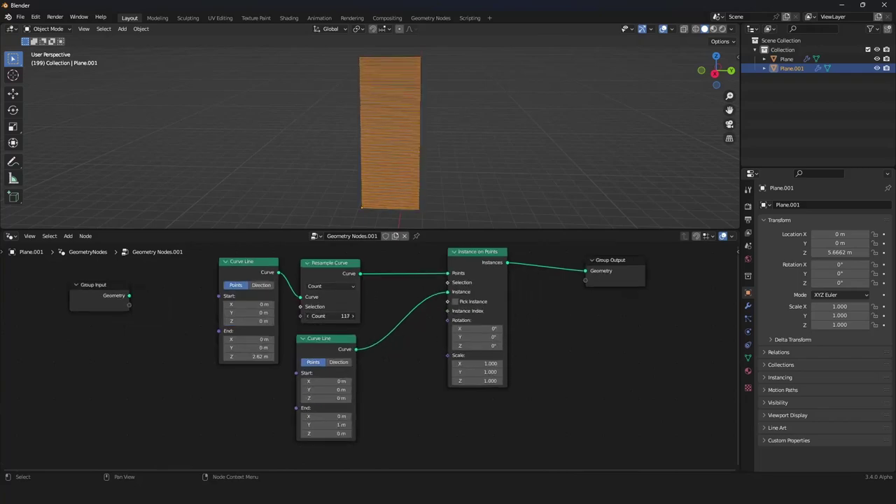
{"action": "scroll", "coordinate": [402, 160], "scroll_direction": "down", "scroll_amount": 2}
{"action": "middle_click_drag", "start_coordinate": [402, 160], "coordinate": [403, 62]}
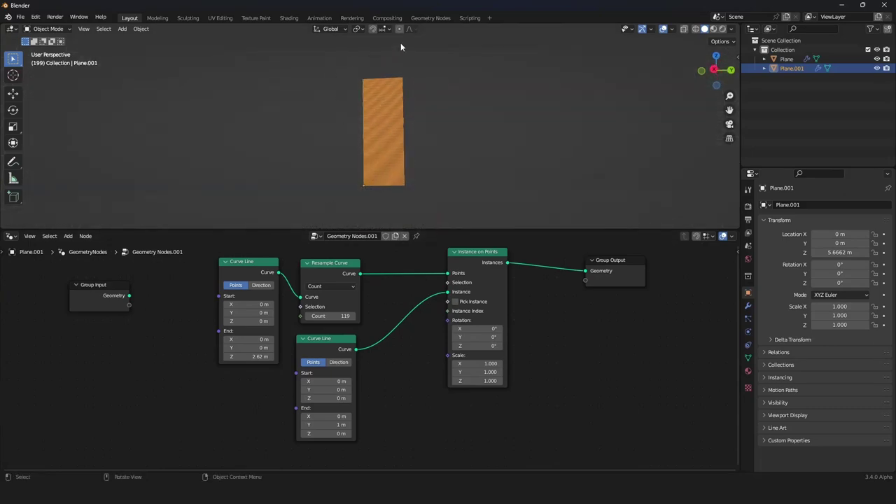
- Add a Combine XYZ node and connect its vector to the Rotation input of Instance on Points
{"action": "scroll", "coordinate": [396, 398], "scroll_direction": "down", "scroll_amount": 2}
{"action": "middle_click_drag", "start_coordinate": [396, 398], "coordinate": [408, 366]}
{"action": "scroll", "coordinate": [408, 370], "scroll_direction": "up", "scroll_amount": 2}
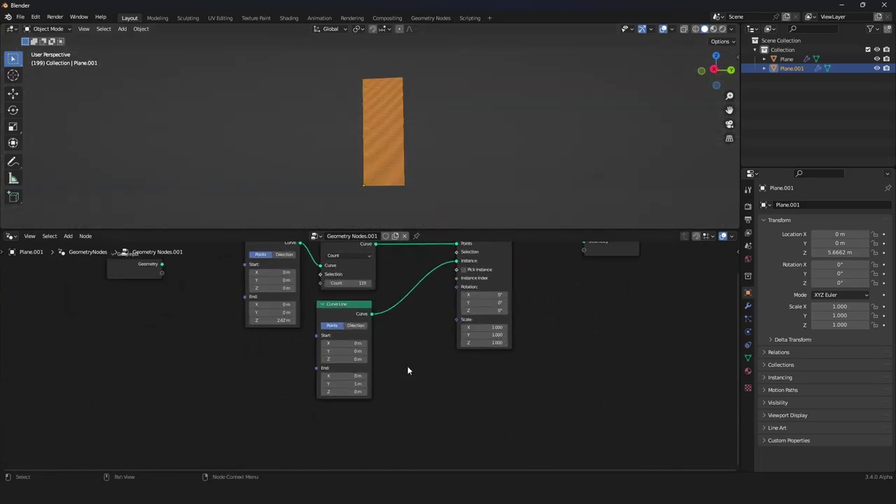
{"action": "scroll", "coordinate": [408, 370], "scroll_direction": "down", "scroll_amount": 1}
{"action": "key", "text": "shift+a"}
{"action": "mouse_move", "coordinate": [413, 391]}
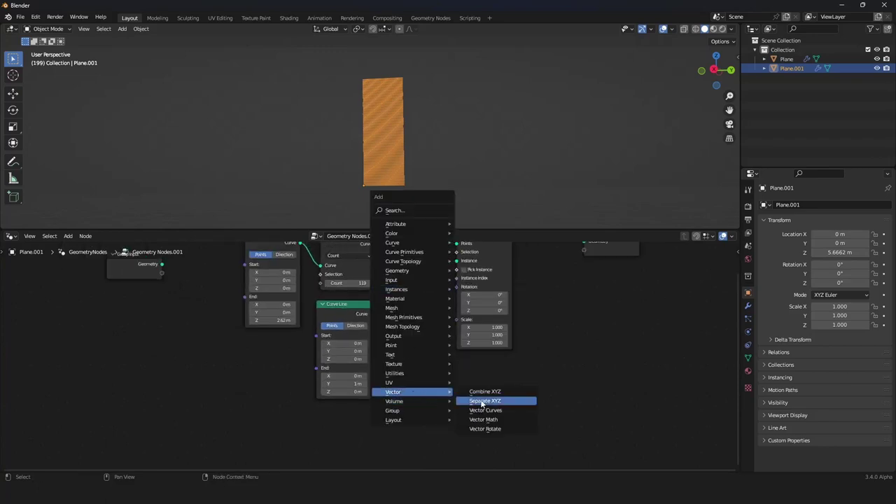
{"action": "left_click", "coordinate": [485, 391]}
{"action": "left_click", "coordinate": [420, 357]}
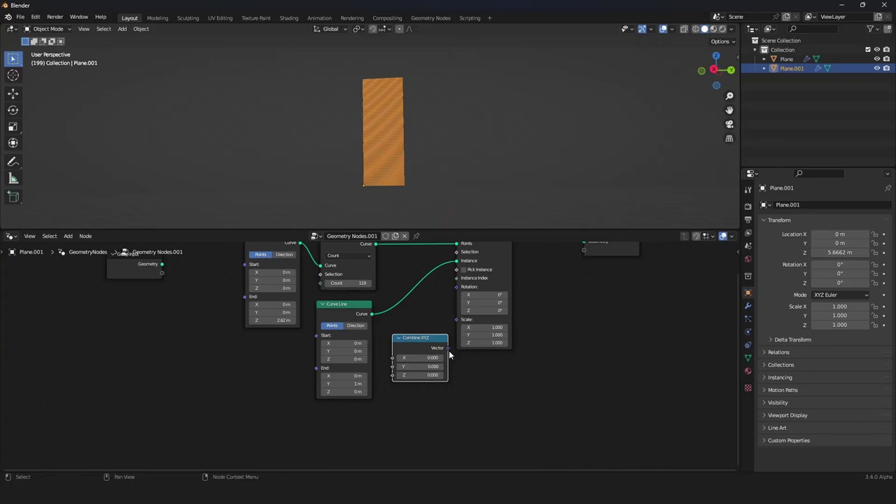
{"action": "left_click_drag", "start_coordinate": [448, 347], "coordinate": [456, 287]}
- Collapse the duplicated Curve Line node under Resample Curve and place the Combine XYZ node beneath it
{"action": "left_click", "coordinate": [334, 311]}
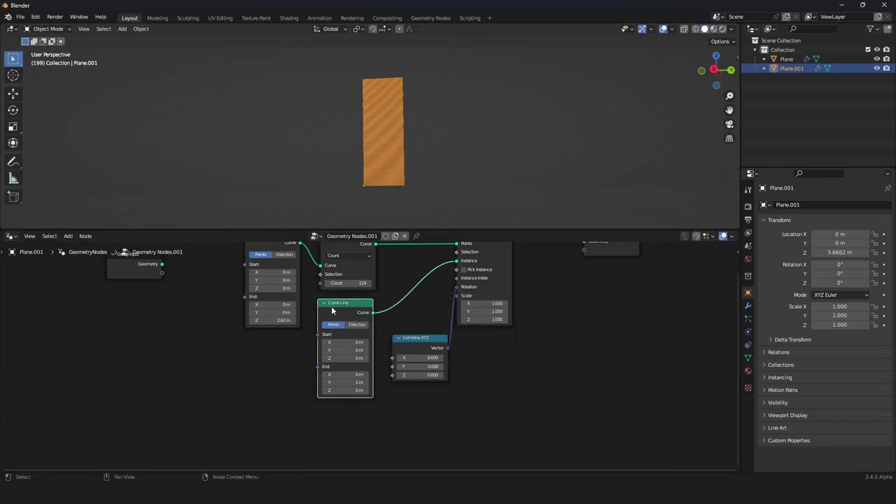
{"action": "left_click", "coordinate": [323, 303]}
{"action": "left_click_drag", "start_coordinate": [346, 305], "coordinate": [350, 304]}
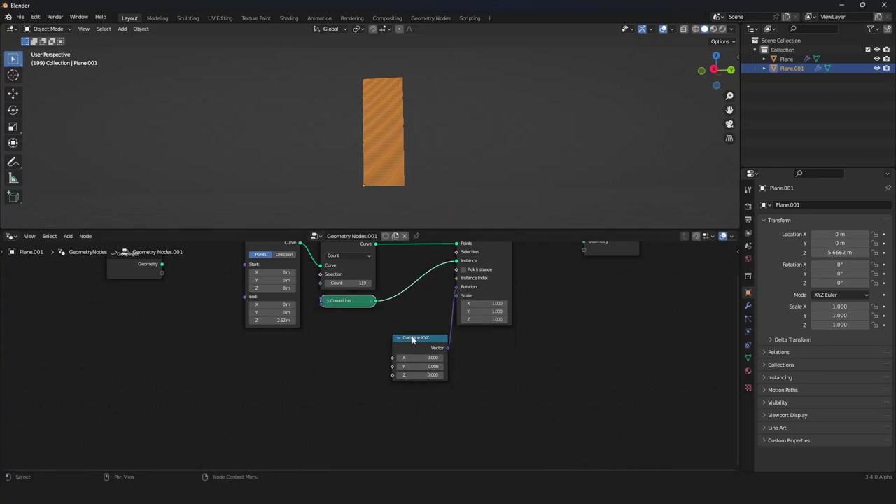
{"action": "left_click_drag", "start_coordinate": [409, 340], "coordinate": [361, 340]}
- Add an Index node and connect it to the Z input of Combine XYZ
{"action": "scroll", "coordinate": [363, 340], "scroll_direction": "down", "scroll_amount": 4}
{"action": "middle_click_drag", "start_coordinate": [364, 338], "coordinate": [395, 319]}
{"action": "scroll", "coordinate": [395, 319], "scroll_direction": "up", "scroll_amount": 8}
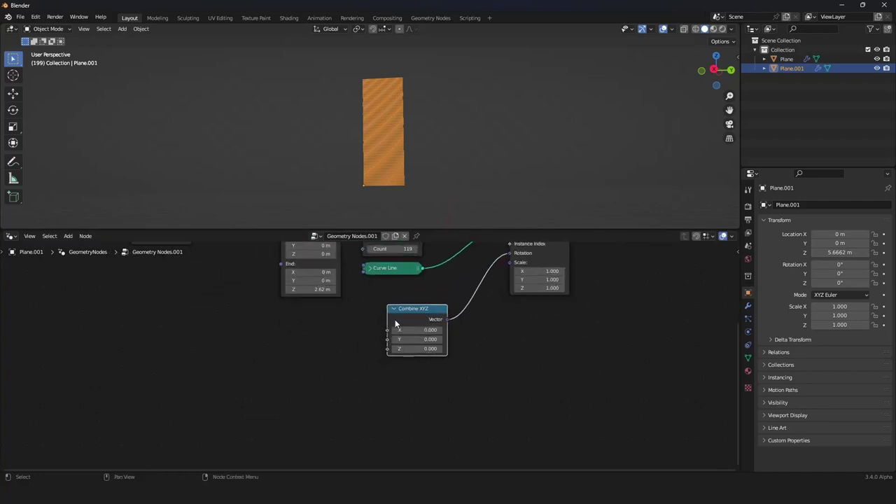
{"action": "scroll", "coordinate": [415, 195], "scroll_direction": "up", "scroll_amount": 5}
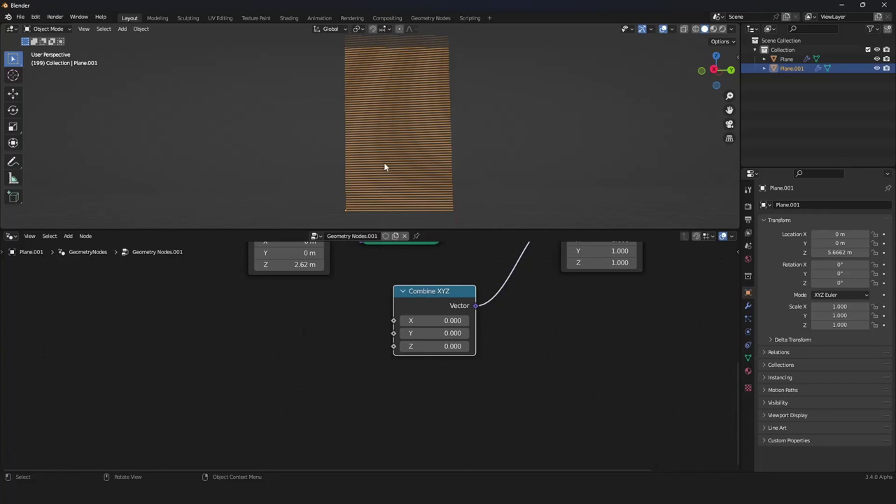
{"action": "key", "text": "shift+a"}
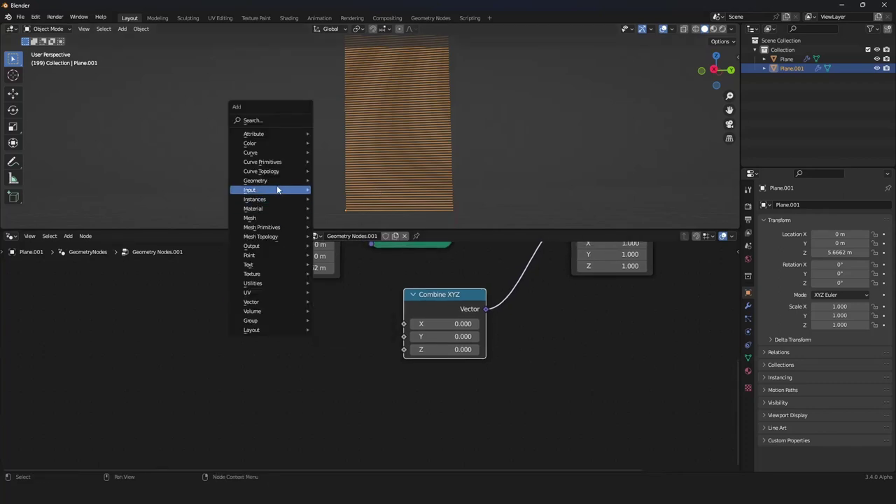
{"action": "mouse_move", "coordinate": [277, 189]}
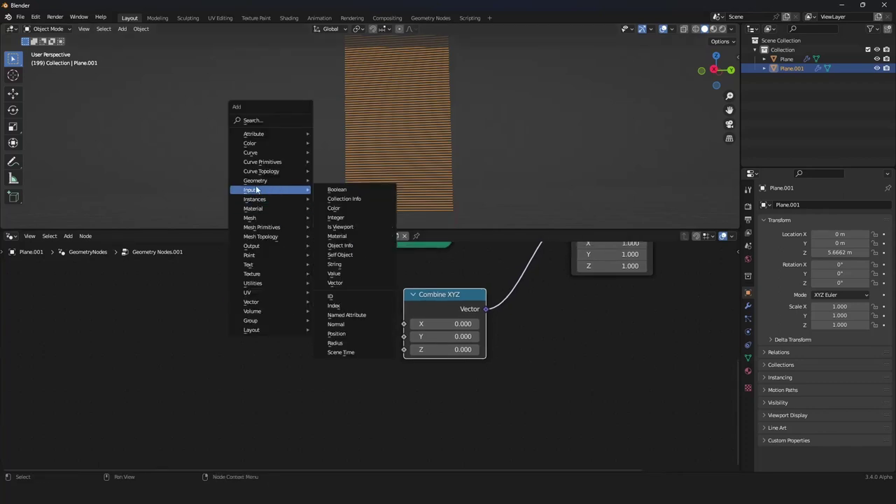
{"action": "left_click", "coordinate": [333, 306]}
{"action": "left_click", "coordinate": [267, 309]}
{"action": "left_click_drag", "start_coordinate": [310, 325], "coordinate": [401, 348]}
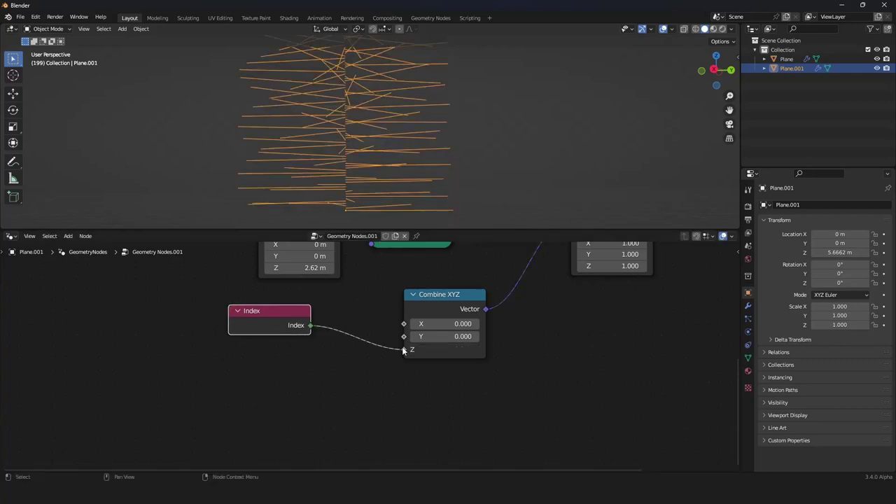
- Insert a Math node set to Multiply between the Index node and the Z input of Combine XYZ
{"action": "scroll", "coordinate": [391, 144], "scroll_direction": "down", "scroll_amount": 3}
{"action": "middle_click_drag", "start_coordinate": [392, 151], "coordinate": [296, 140]}
{"action": "scroll", "coordinate": [309, 129], "scroll_direction": "up", "scroll_amount": 4}
{"action": "middle_click_drag", "start_coordinate": [365, 105], "coordinate": [366, 124]}
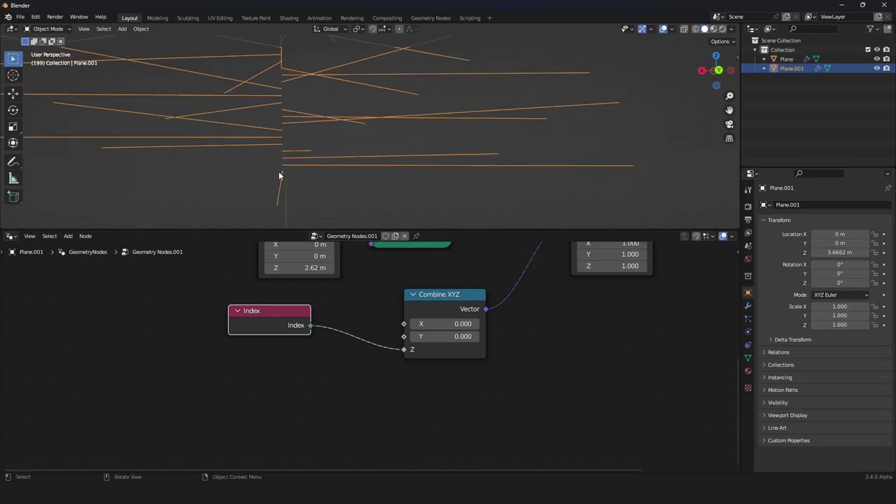
{"action": "middle_click_drag", "start_coordinate": [279, 172], "coordinate": [441, 170]}
{"action": "left_click_drag", "start_coordinate": [270, 321], "coordinate": [220, 331]}
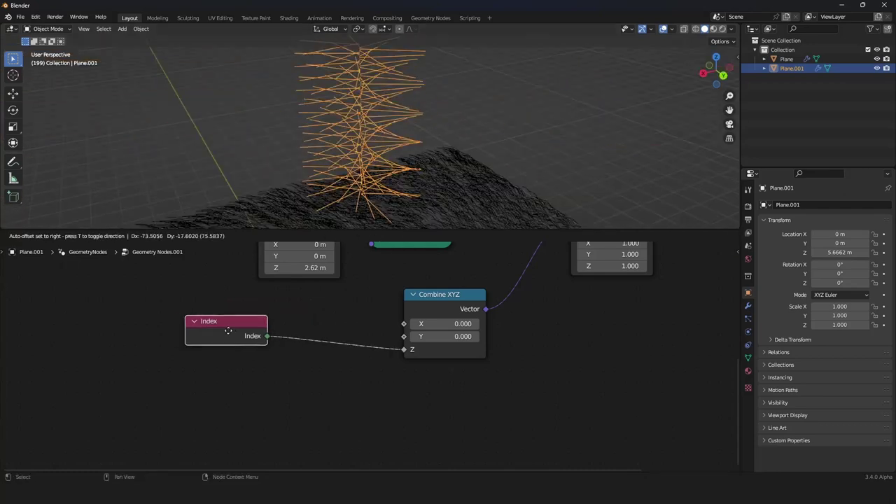
{"action": "scroll", "coordinate": [371, 356], "scroll_direction": "down", "scroll_amount": 10}
{"action": "middle_click_drag", "start_coordinate": [394, 307], "coordinate": [399, 343]}
{"action": "scroll", "coordinate": [390, 336], "scroll_direction": "up", "scroll_amount": 7}
{"action": "left_click_drag", "start_coordinate": [350, 248], "coordinate": [343, 256]}
{"action": "type", "text": "ma"}
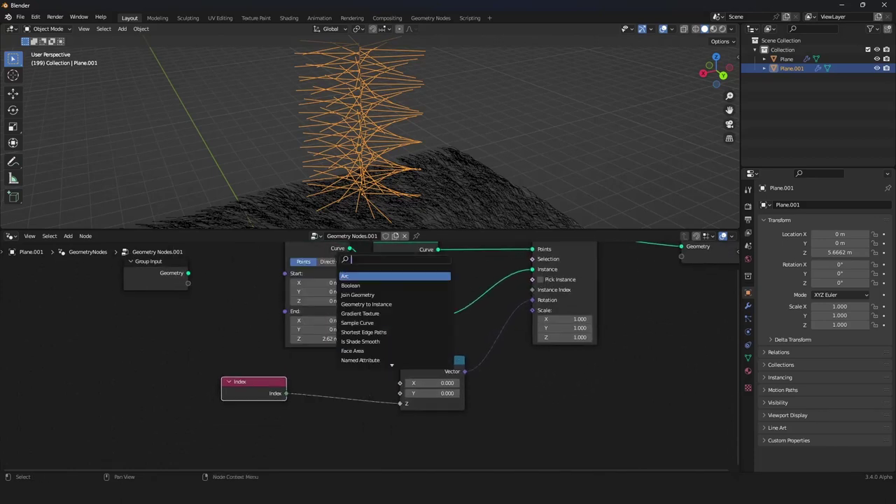
{"action": "key", "text": "Return"}
{"action": "left_click", "coordinate": [338, 359]}
{"action": "left_click", "coordinate": [355, 385]}
{"action": "left_click", "coordinate": [371, 288]}
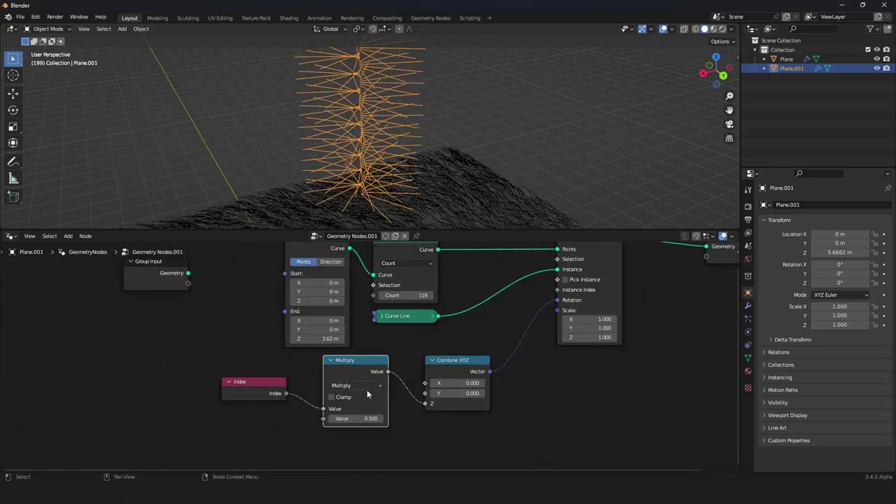
- Set the second value of the Multiply node after Index to 0.090 and check the resulting spiral
{"action": "left_click_drag", "start_coordinate": [354, 418], "coordinate": [324, 418]}
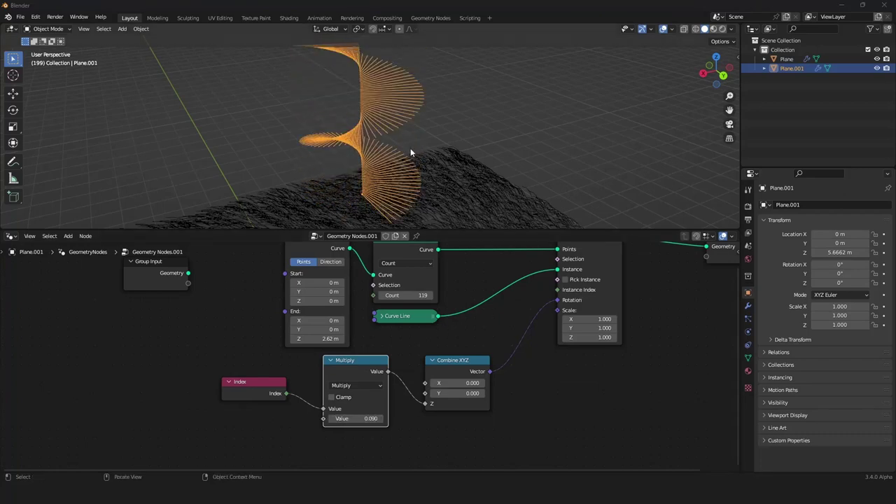
{"action": "middle_click_drag", "start_coordinate": [410, 151], "coordinate": [370, 165]}
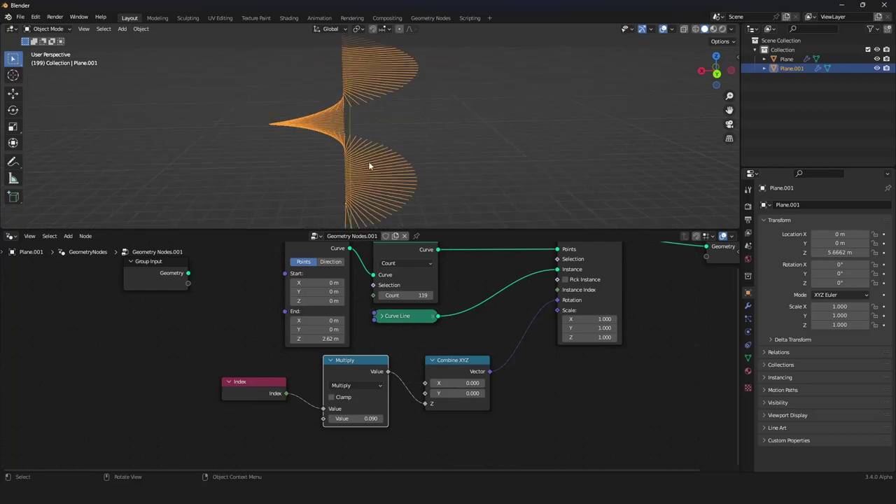
{"action": "middle_click_drag", "start_coordinate": [345, 209], "coordinate": [354, 131]}
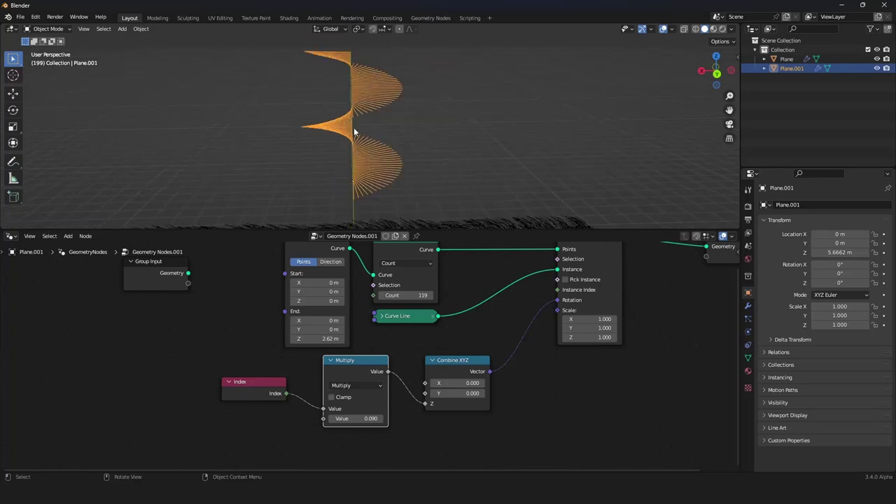
{"action": "middle_click_drag", "start_coordinate": [343, 70], "coordinate": [344, 69]}
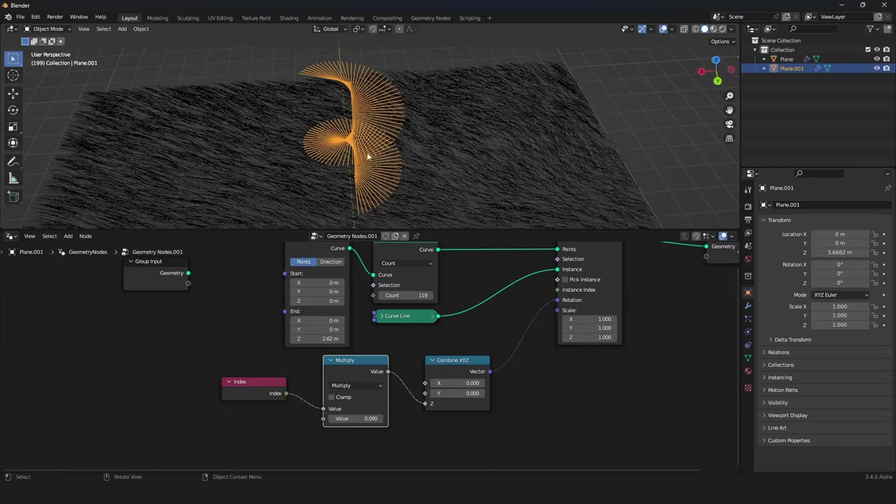
{"action": "middle_click_drag", "start_coordinate": [368, 157], "coordinate": [349, 79]}
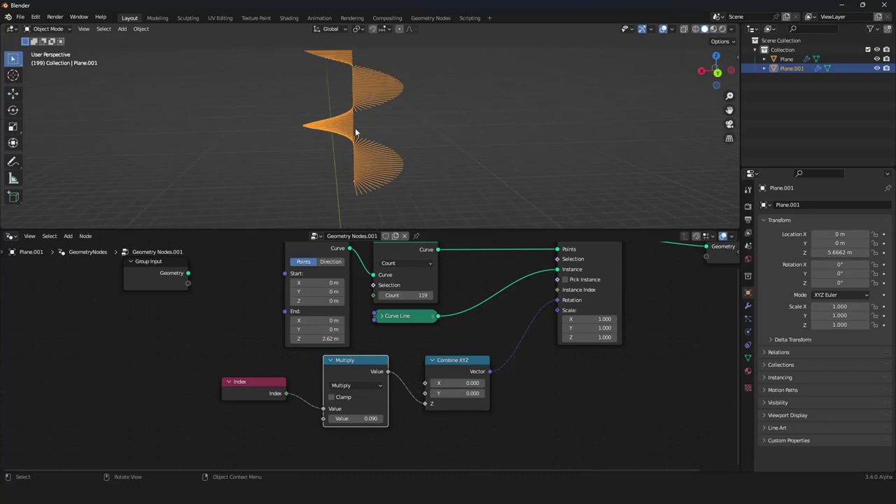
- Add a Spline Parameter node and connect its Factor output to the Scale input of Instance on Points
{"action": "middle_click_drag", "start_coordinate": [560, 316], "coordinate": [393, 326]}
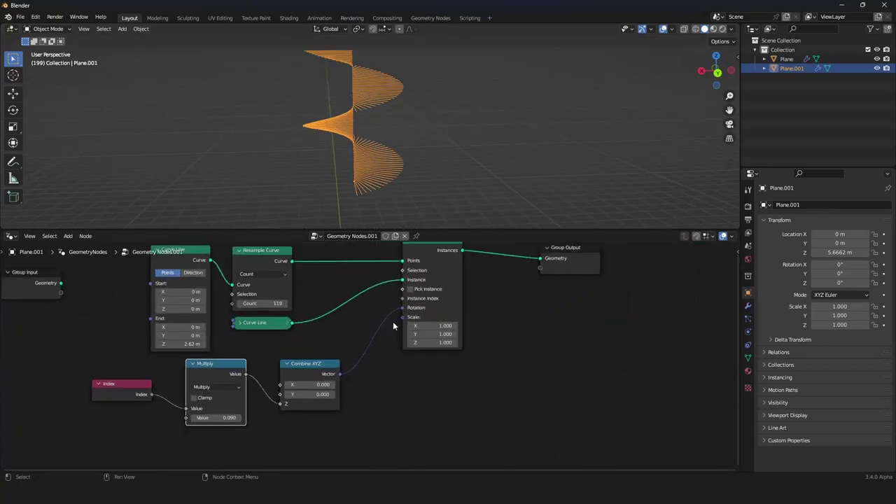
{"action": "scroll", "coordinate": [397, 326], "scroll_direction": "down", "scroll_amount": 3}
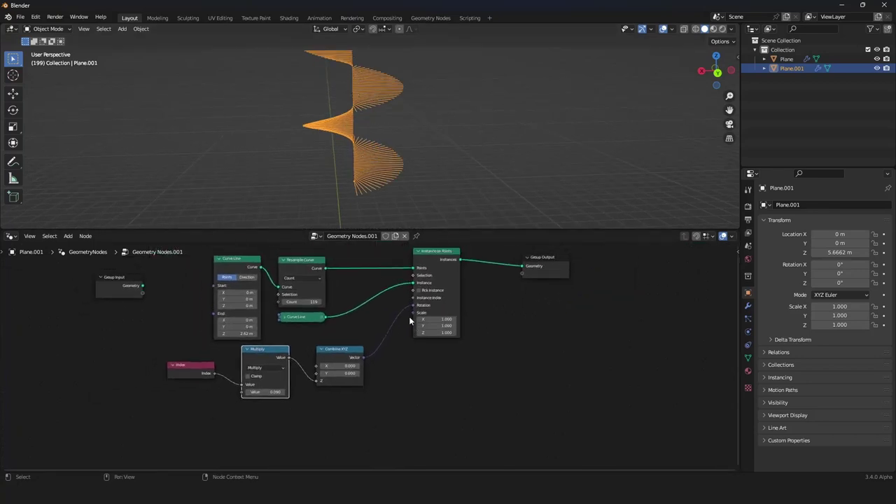
{"action": "middle_click_drag", "start_coordinate": [403, 175], "coordinate": [369, 154]}
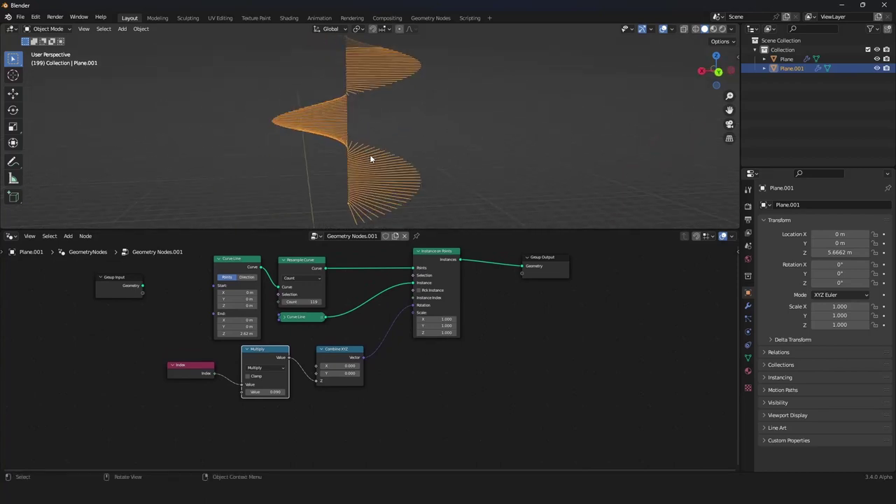
{"action": "left_click_drag", "start_coordinate": [261, 268], "coordinate": [413, 268]}
{"action": "key", "text": "shift+a"}
{"action": "mouse_move", "coordinate": [338, 293]}
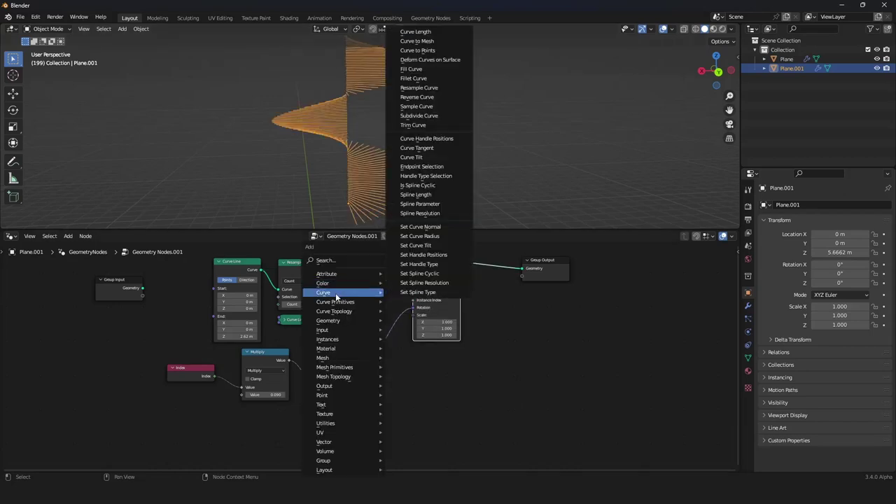
{"action": "left_click", "coordinate": [423, 204]}
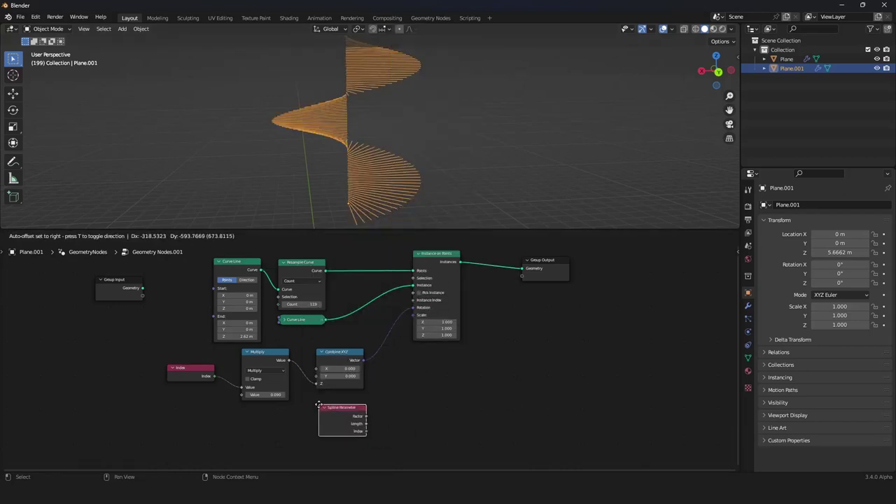
{"action": "left_click", "coordinate": [319, 402]}
{"action": "left_click_drag", "start_coordinate": [366, 414], "coordinate": [419, 315]}
- Insert a ColorRamp node between Spline Parameter and the Scale input of Instance on Points
{"action": "scroll", "coordinate": [355, 149], "scroll_direction": "down", "scroll_amount": 2}
{"action": "scroll", "coordinate": [419, 329], "scroll_direction": "down", "scroll_amount": 1}
{"action": "key", "text": "shift+a"}
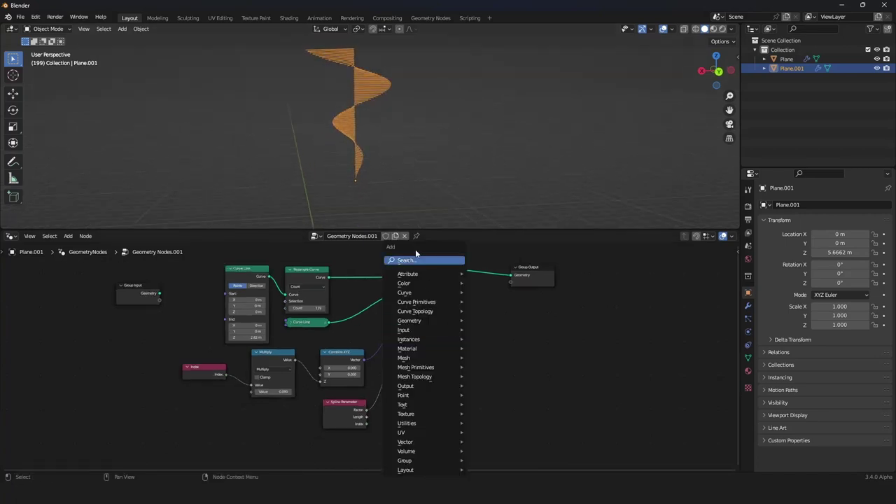
{"action": "left_click", "coordinate": [418, 260]}
{"action": "type", "text": "colo"}
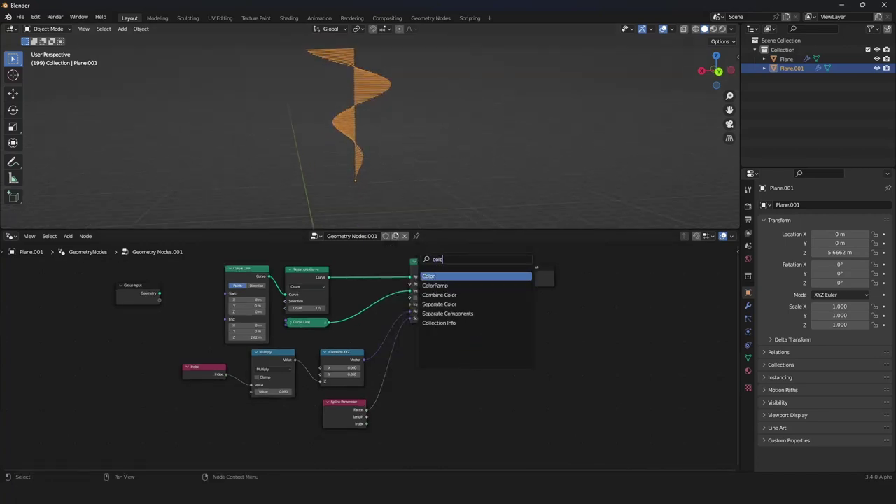
{"action": "left_click", "coordinate": [437, 285]}
{"action": "left_click", "coordinate": [412, 389]}
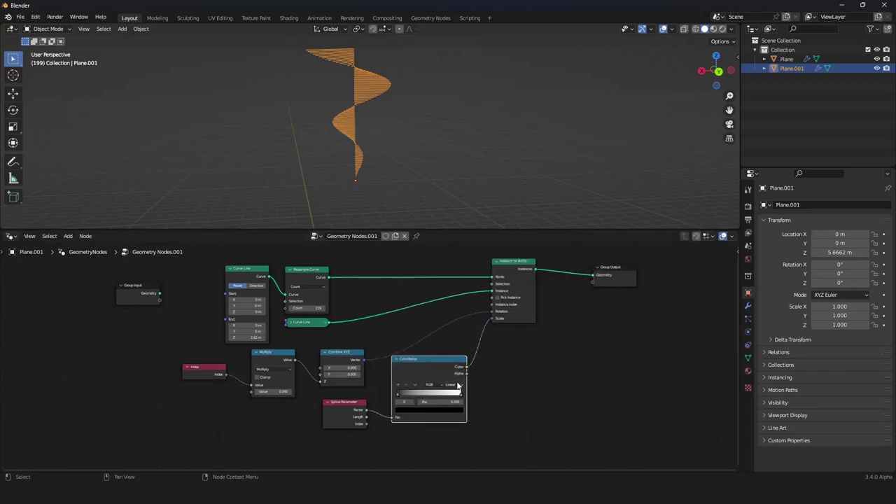
- Try Ease interpolation on the ColorRamp, reverse it to run from white to black, and return it to Linear
{"action": "left_click", "coordinate": [458, 386]}
{"action": "left_click", "coordinate": [454, 394]}
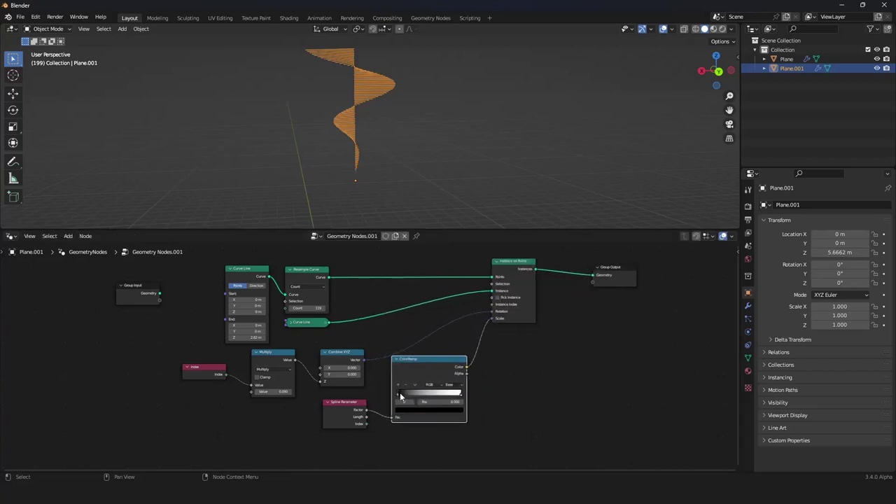
{"action": "left_click", "coordinate": [458, 386]}
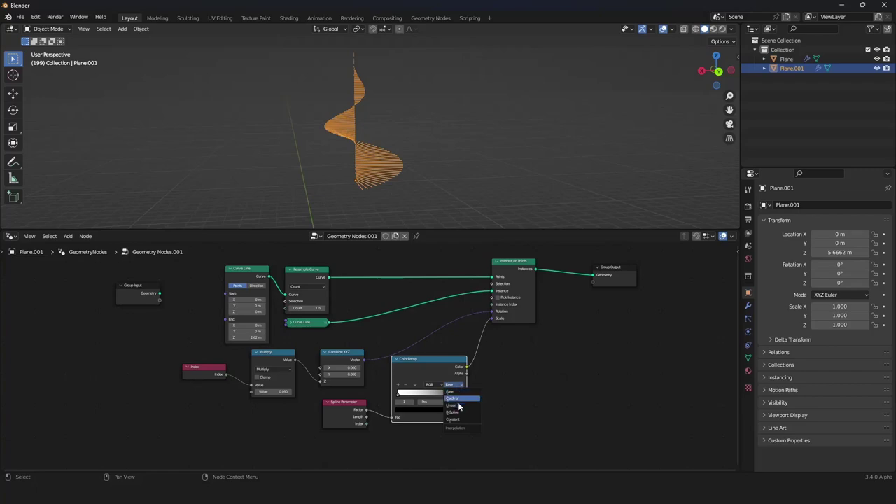
{"action": "left_click", "coordinate": [458, 405]}
- Set the Resample Curve count to 295
{"action": "middle_click_drag", "start_coordinate": [356, 154], "coordinate": [365, 179]}
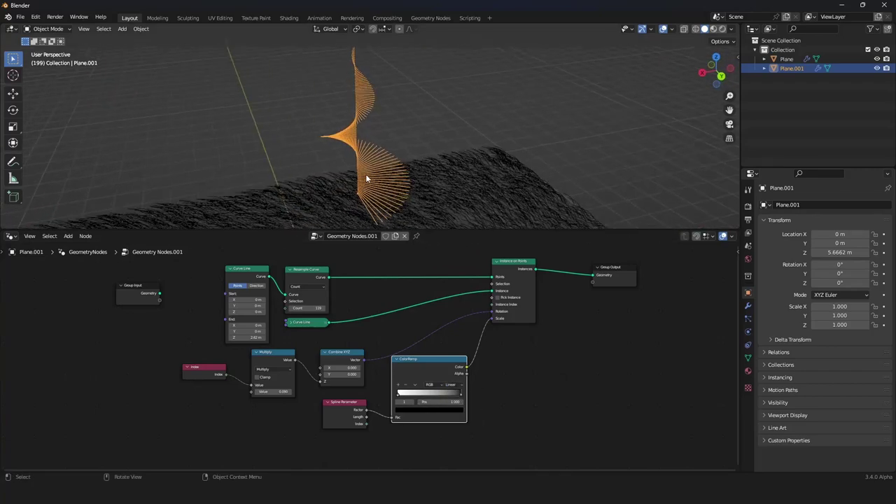
{"action": "left_click_drag", "start_coordinate": [307, 308], "coordinate": [424, 308]}
{"action": "middle_click_drag", "start_coordinate": [371, 150], "coordinate": [316, 156]}
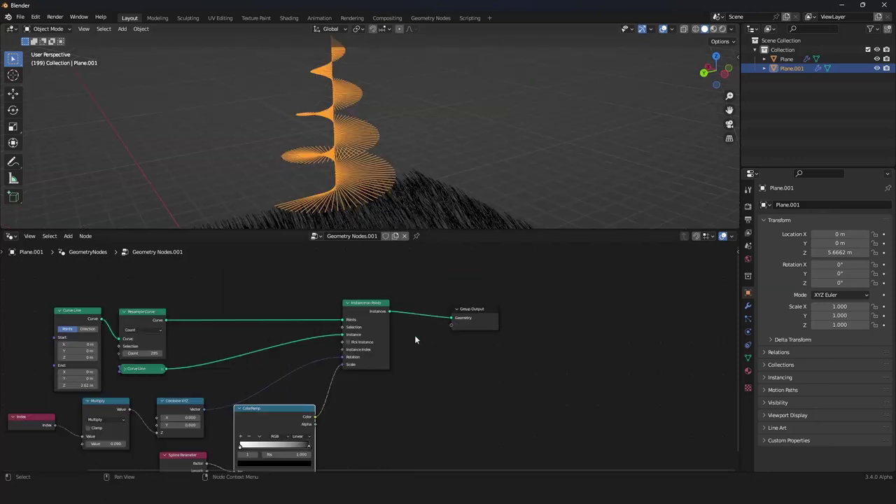
- Insert a Curve to Mesh node between Instance on Points and Group Output
{"action": "scroll", "coordinate": [419, 346], "scroll_direction": "down", "scroll_amount": 2}
{"action": "scroll", "coordinate": [425, 355], "scroll_direction": "up", "scroll_amount": 3}
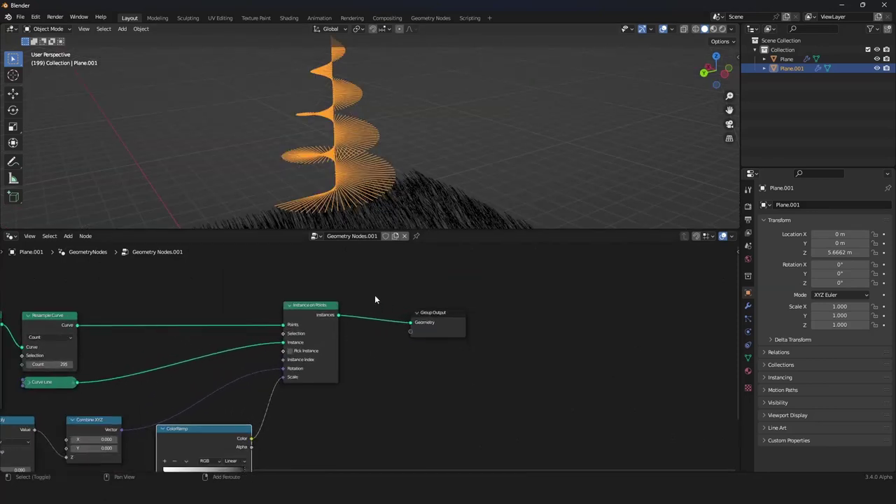
{"action": "key", "text": "shift+a"}
{"action": "mouse_move", "coordinate": [375, 292]}
{"action": "left_click", "coordinate": [440, 41]}
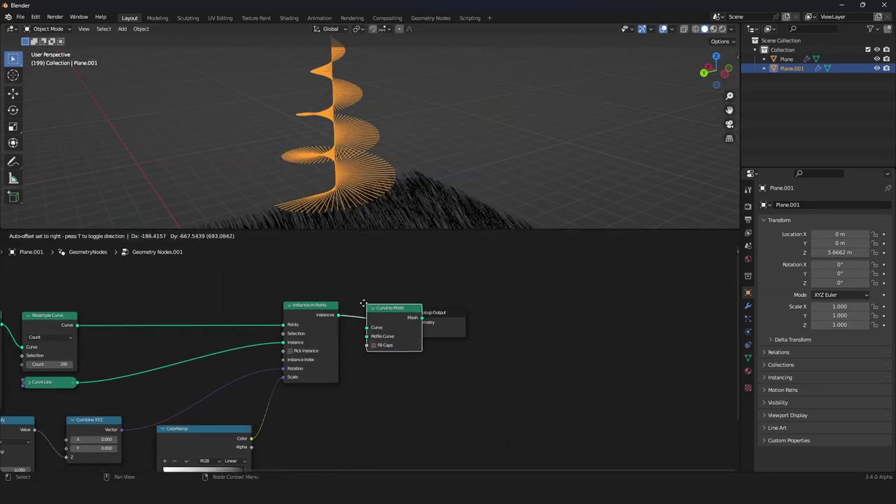
{"action": "left_click", "coordinate": [451, 301]}
{"action": "middle_click_drag", "start_coordinate": [406, 196], "coordinate": [413, 161]}
- Move the Curve to Mesh and Group Output nodes farther away from Instance on Points to make room
{"action": "scroll", "coordinate": [412, 314], "scroll_direction": "down", "scroll_amount": 4}
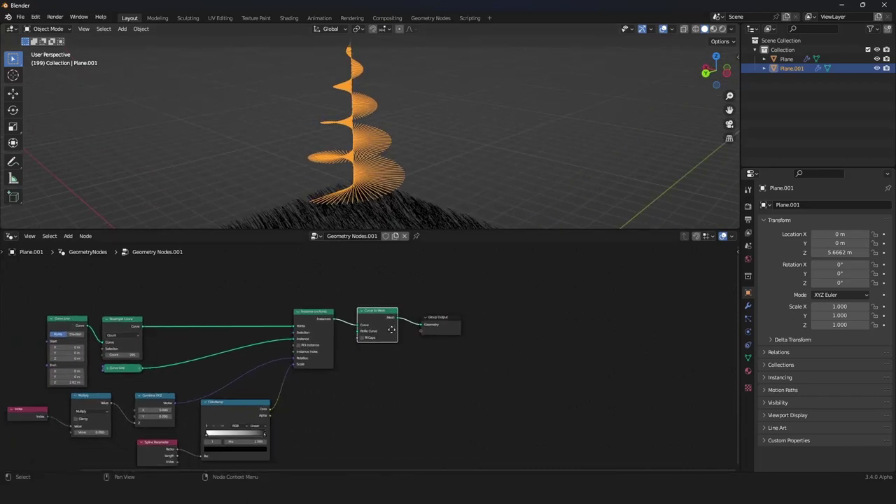
{"action": "scroll", "coordinate": [394, 327], "scroll_direction": "up", "scroll_amount": 2}
{"action": "left_click_drag", "start_coordinate": [382, 294], "coordinate": [440, 332]}
{"action": "key", "text": "g"}
{"action": "left_click", "coordinate": [372, 314]}
- Add a Curve Circle node with resolution 3 and connect it to the Profile Curve input of Curve to Mesh
{"action": "key", "text": "shift+a"}
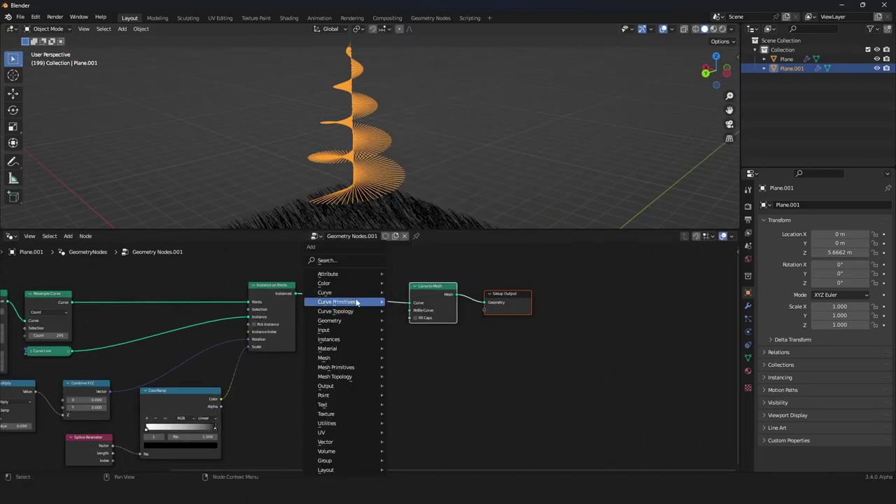
{"action": "mouse_move", "coordinate": [347, 301]}
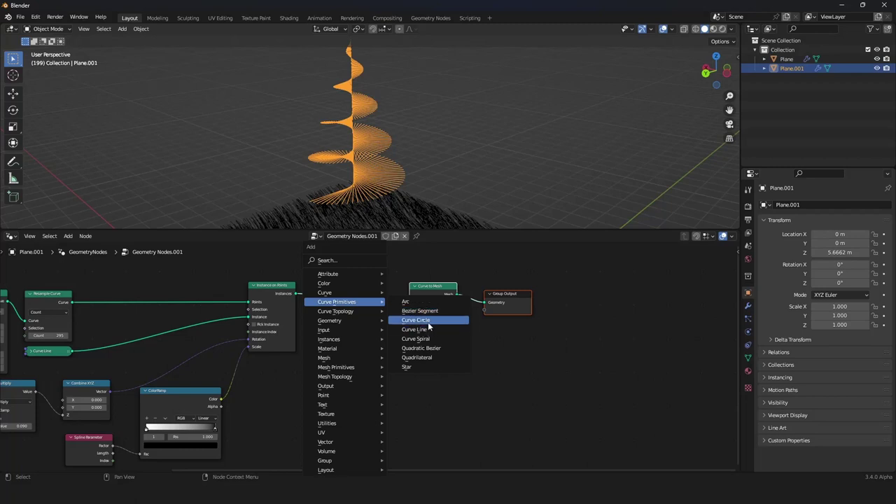
{"action": "left_click", "coordinate": [427, 320]}
{"action": "left_click", "coordinate": [371, 340]}
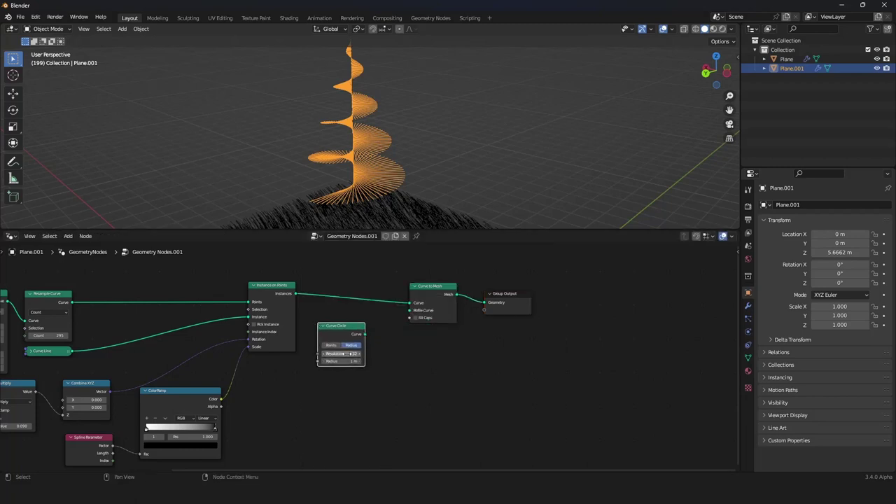
{"action": "left_click_drag", "start_coordinate": [361, 339], "coordinate": [412, 317]}
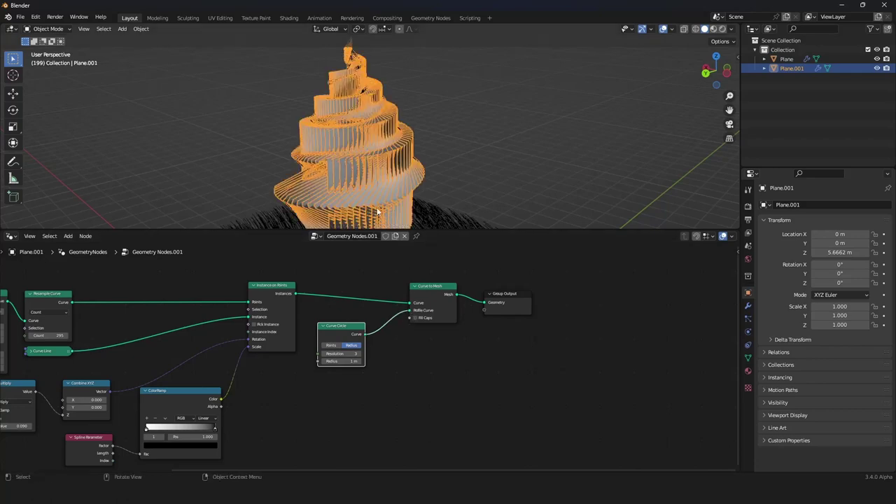
- Set the Curve Circle radius to 0.05 m
{"action": "middle_click_drag", "start_coordinate": [377, 212], "coordinate": [389, 194]}
{"action": "scroll", "coordinate": [389, 193], "scroll_direction": "up", "scroll_amount": 3}
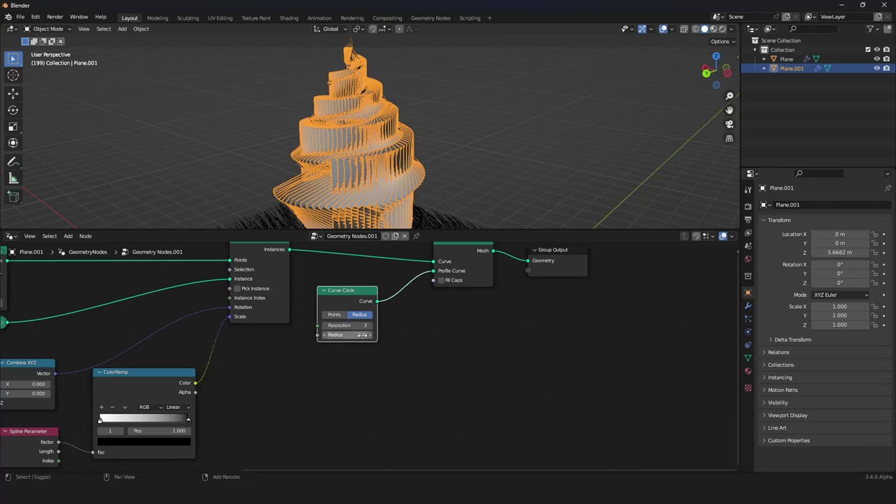
{"action": "left_click_drag", "start_coordinate": [362, 335], "coordinate": [340, 334]}
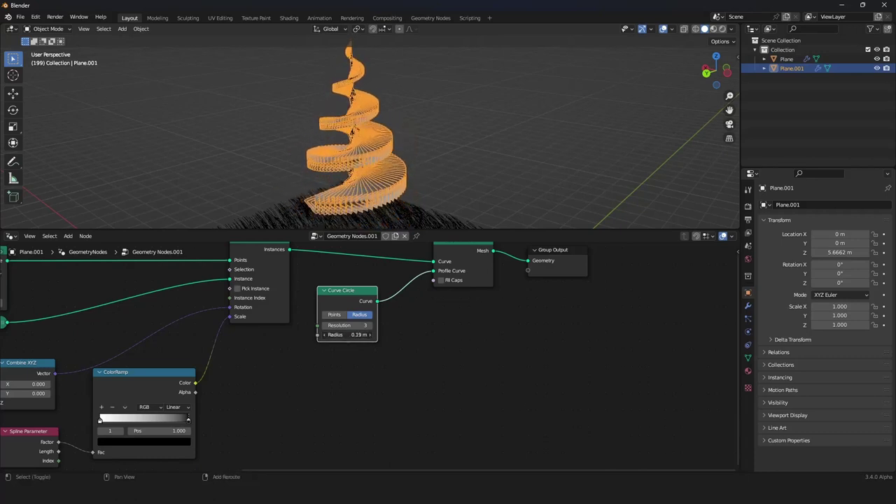
{"action": "left_click_drag", "start_coordinate": [340, 335], "coordinate": [336, 334], "text": "shift"}
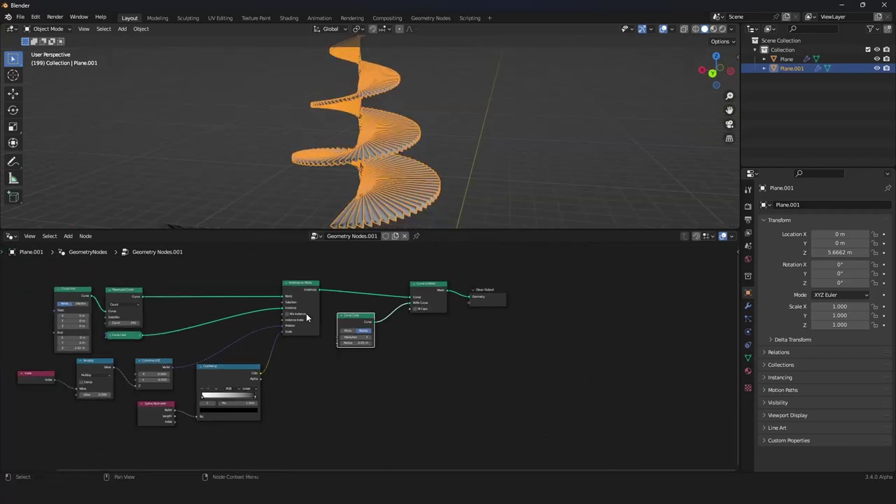
- Move the Index and Multiply nodes down and away from Combine XYZ to free space
{"action": "scroll", "coordinate": [307, 319], "scroll_direction": "down", "scroll_amount": 5}
{"action": "middle_click_drag", "start_coordinate": [306, 322], "coordinate": [387, 323]}
{"action": "scroll", "coordinate": [387, 323], "scroll_direction": "up", "scroll_amount": 7}
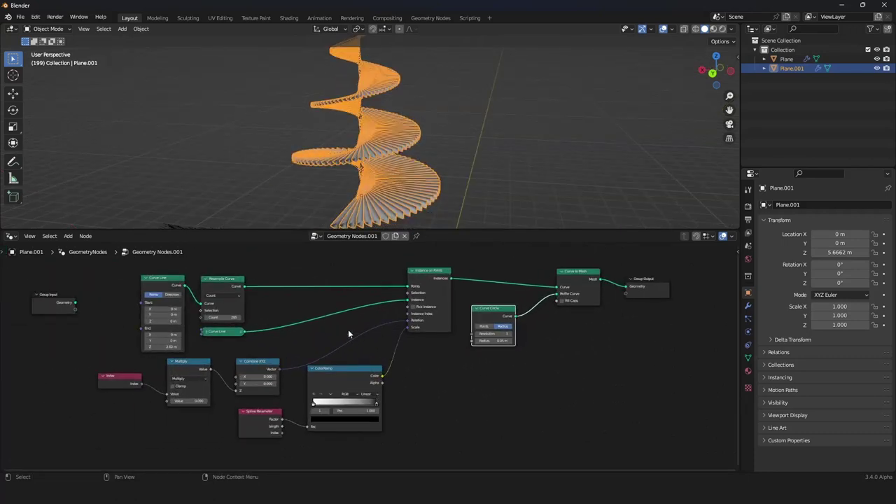
{"action": "scroll", "coordinate": [348, 334], "scroll_direction": "up", "scroll_amount": 1}
{"action": "middle_click_drag", "start_coordinate": [149, 409], "coordinate": [299, 378]}
{"action": "left_click_drag", "start_coordinate": [300, 381], "coordinate": [181, 326]}
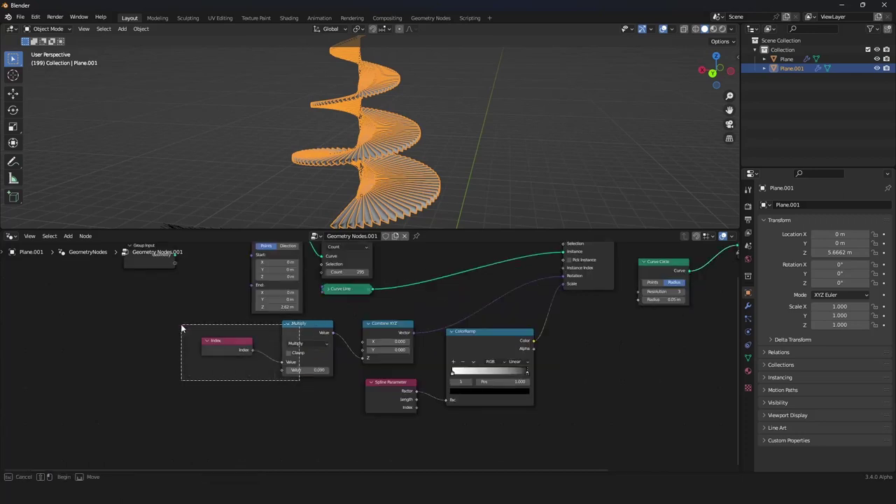
{"action": "left_click_drag", "start_coordinate": [298, 335], "coordinate": [259, 400]}
- Add a Voronoi Texture node with randomness 0, connecting its Distance output to the Y input of Combine XYZ
{"action": "key", "text": "shift+a"}
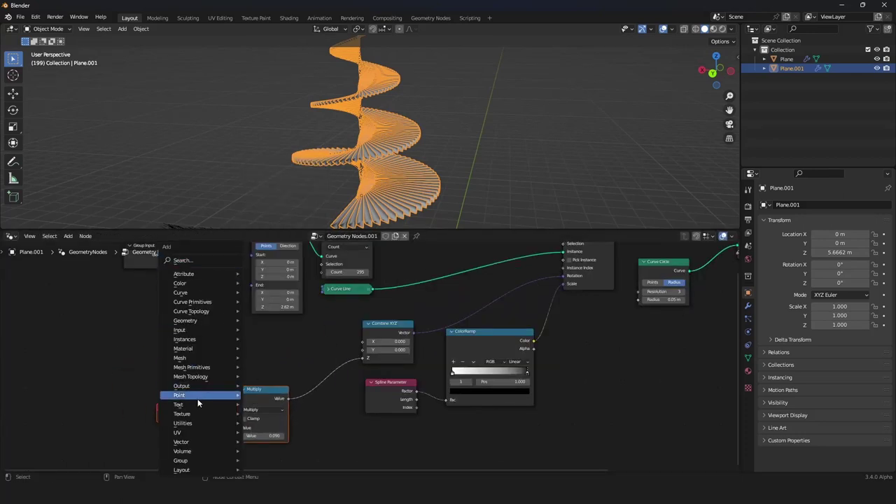
{"action": "mouse_move", "coordinate": [199, 411]}
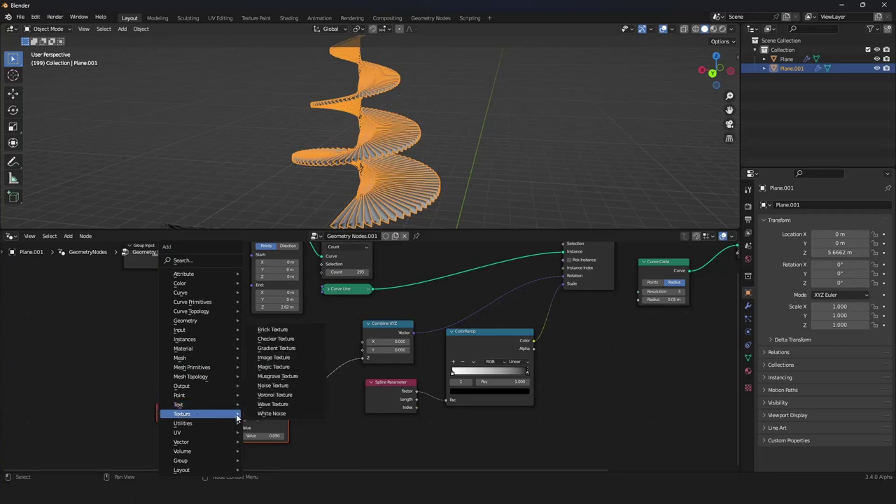
{"action": "left_click", "coordinate": [274, 395]}
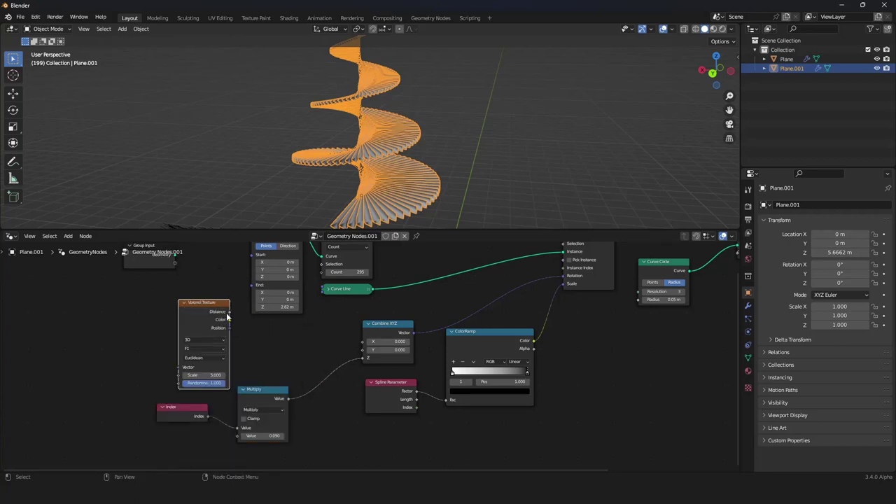
{"action": "left_click_drag", "start_coordinate": [371, 350], "coordinate": [371, 350]}
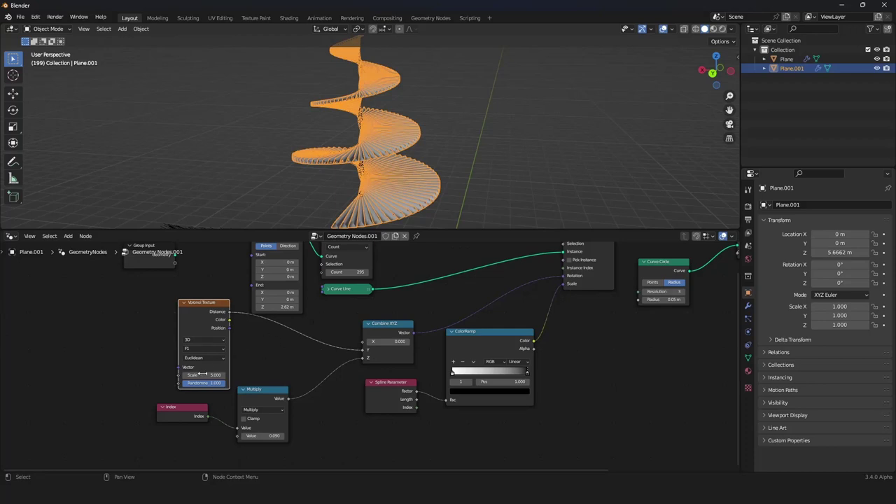
{"action": "left_click_drag", "start_coordinate": [204, 383], "coordinate": [161, 383]}
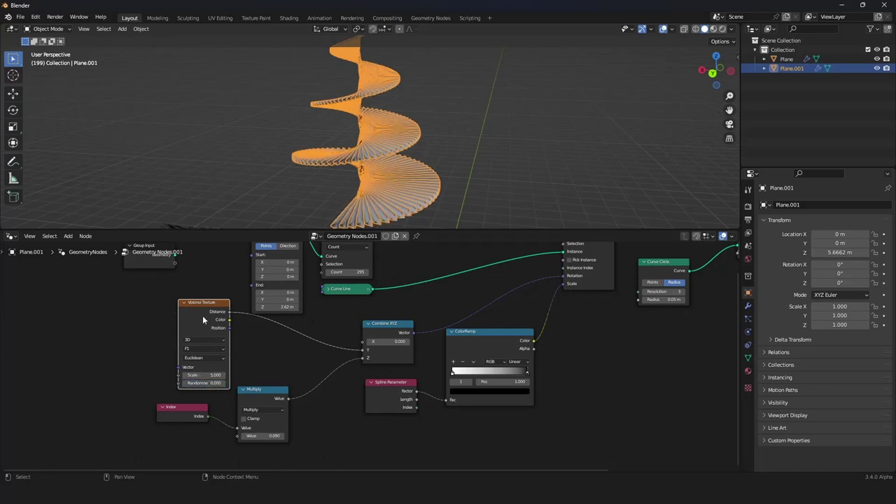
- Insert a ColorRamp between Voronoi Texture and Combine XYZ, with Ease interpolation and the white stop at 0.445
{"action": "left_click_drag", "start_coordinate": [202, 315], "coordinate": [175, 322]}
{"action": "key", "text": "shift+a"}
{"action": "left_click", "coordinate": [196, 135]}
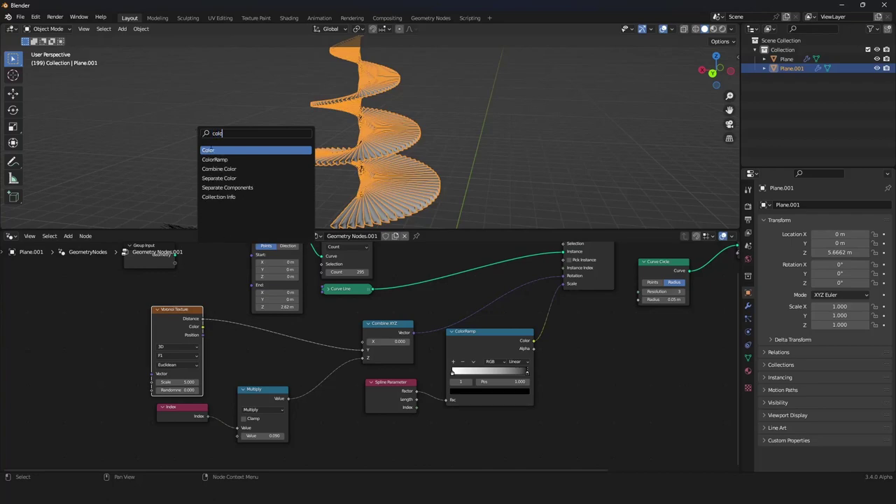
{"action": "left_click", "coordinate": [226, 159]}
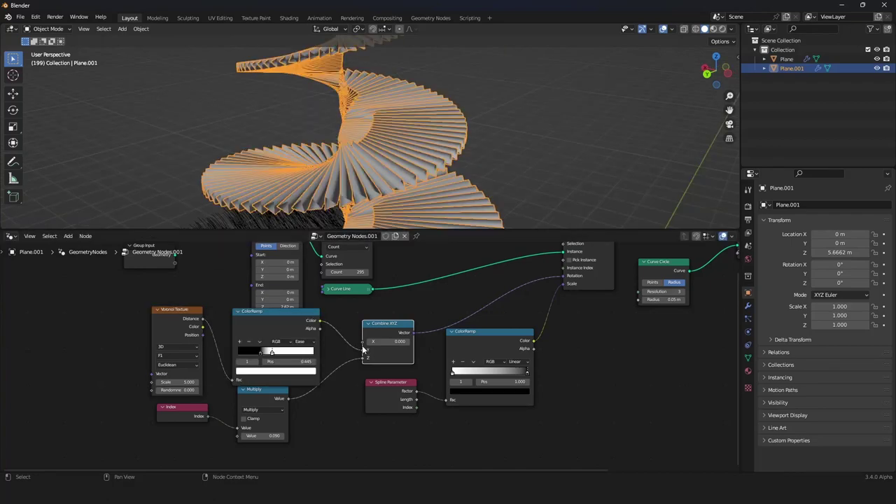
- Reconnect the Voronoi ColorRamp to the X input of Combine XYZ and set its black stop to position 0.000
{"action": "left_click_drag", "start_coordinate": [364, 350], "coordinate": [363, 342]}
{"action": "scroll", "coordinate": [394, 186], "scroll_direction": "down", "scroll_amount": 4}
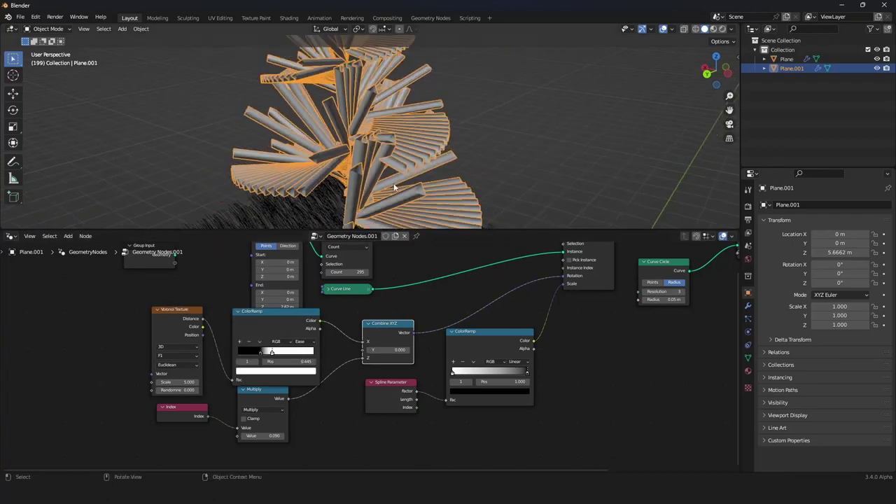
{"action": "middle_click_drag", "start_coordinate": [422, 175], "coordinate": [418, 174]}
{"action": "left_click_drag", "start_coordinate": [258, 348], "coordinate": [238, 324]}
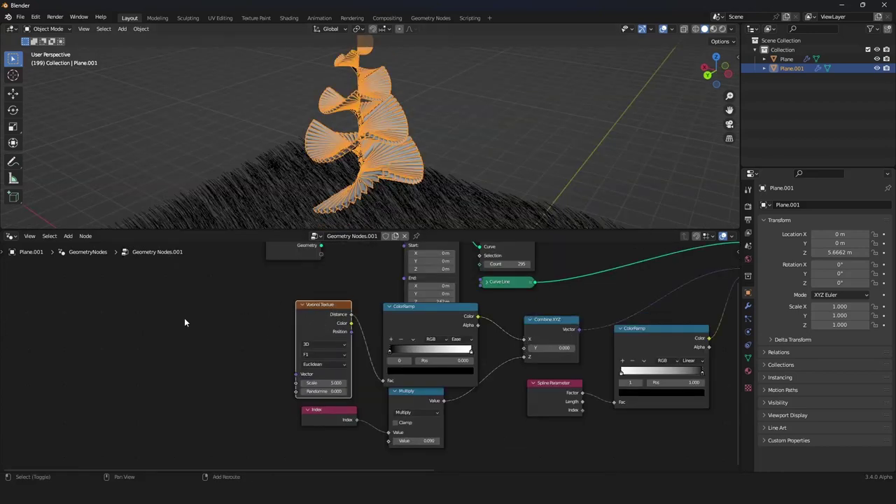
- Start adding another node in front of the Voronoi Texture node
{"action": "key", "text": "shift+a"}
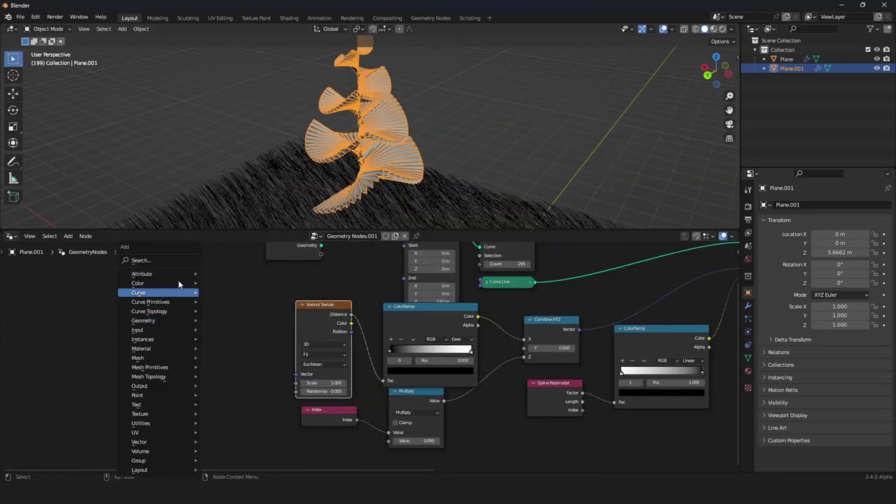
- Add a Position node and connect its output to the Vector input of the Voronoi Texture node
{"action": "left_click", "coordinate": [183, 260]}
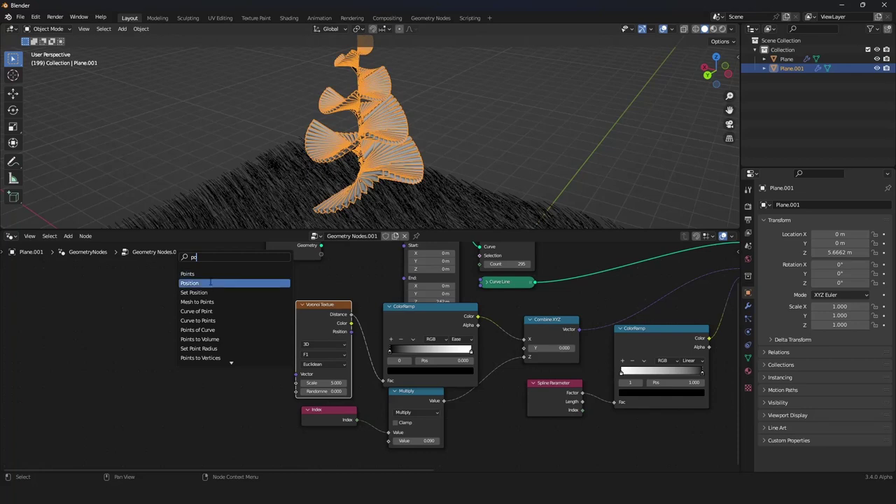
{"action": "type", "text": "po"}
{"action": "left_click", "coordinate": [210, 282]}
{"action": "left_click", "coordinate": [171, 325]}
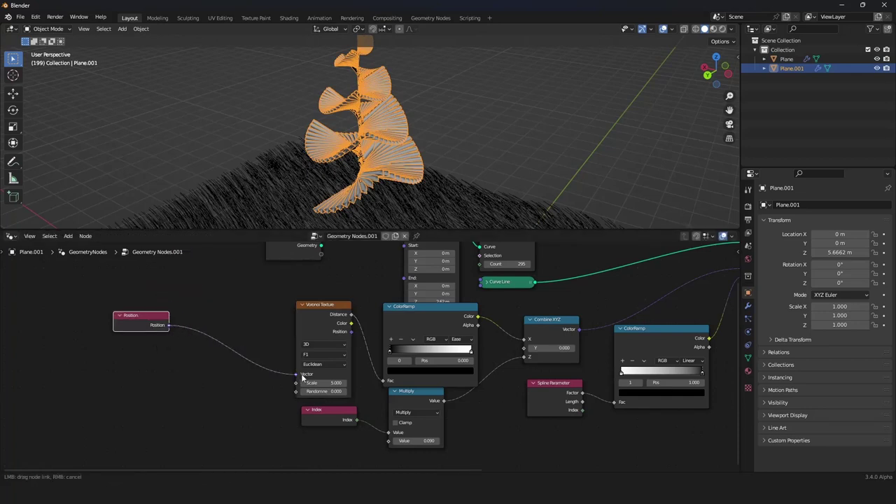
{"action": "left_click_drag", "start_coordinate": [302, 378], "coordinate": [296, 375]}
- Insert a Vector Math node in Add mode between the Position and Voronoi Texture nodes
{"action": "key", "text": "shift+a"}
{"action": "left_click", "coordinate": [247, 261]}
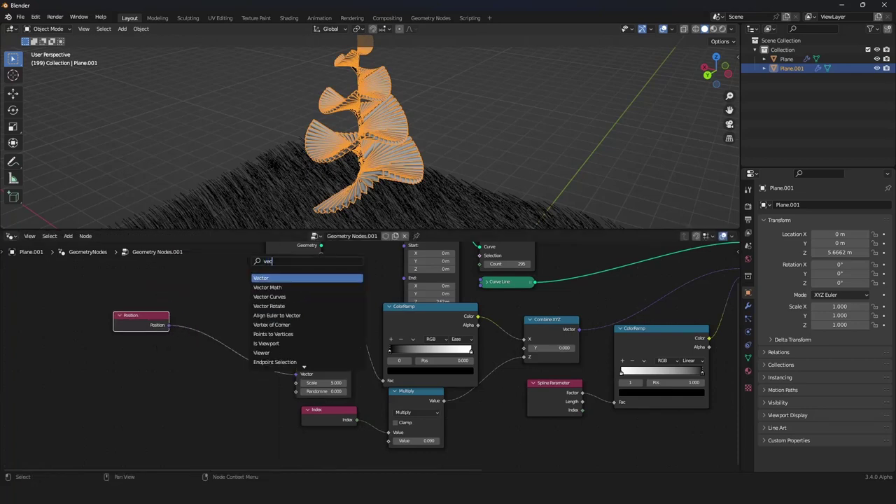
{"action": "left_click", "coordinate": [284, 287]}
{"action": "left_click", "coordinate": [243, 327]}
- Add a Combine XYZ node below Position and connect its Vector output to the Add node's second Vector input
{"action": "key", "text": "shift+a"}
{"action": "left_click", "coordinate": [195, 258]}
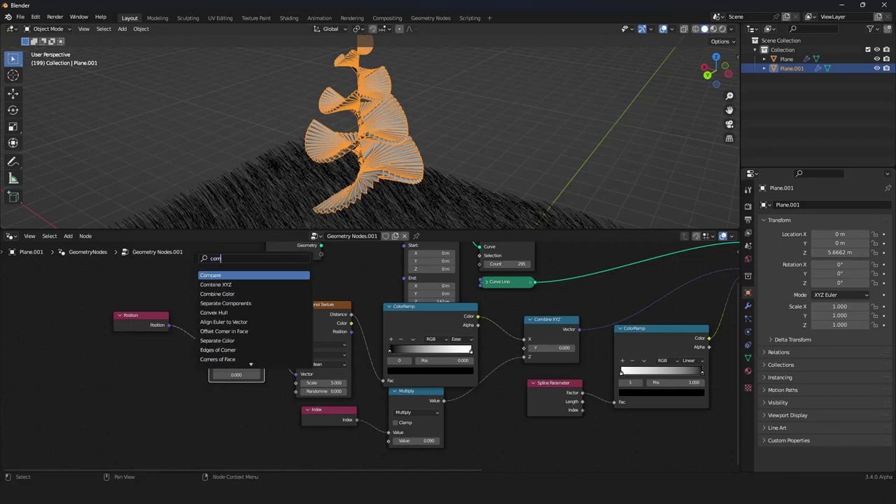
{"action": "key", "text": "Return"}
{"action": "left_click", "coordinate": [130, 374]}
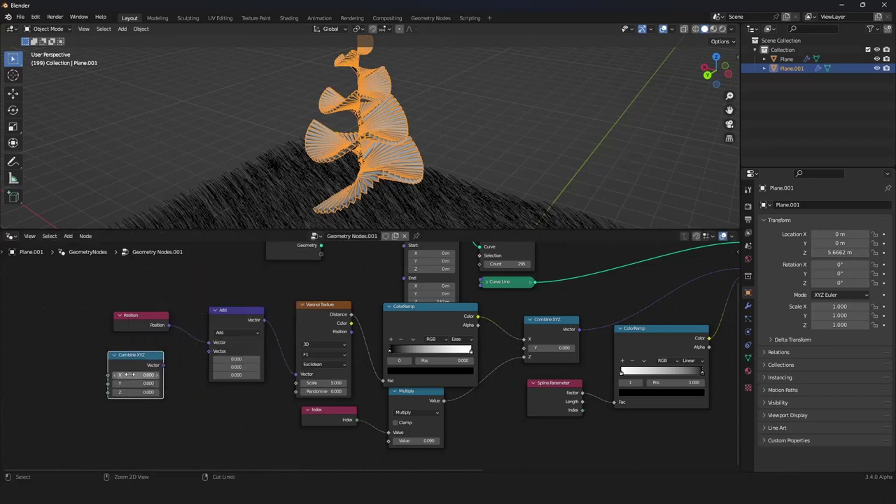
{"action": "left_click_drag", "start_coordinate": [207, 352], "coordinate": [210, 353]}
- Add a Scene Time node and connect its Seconds output to the X input of the new Combine XYZ node
{"action": "scroll", "coordinate": [238, 359], "scroll_direction": "down", "scroll_amount": 4}
{"action": "middle_click_drag", "start_coordinate": [238, 359], "coordinate": [309, 359]}
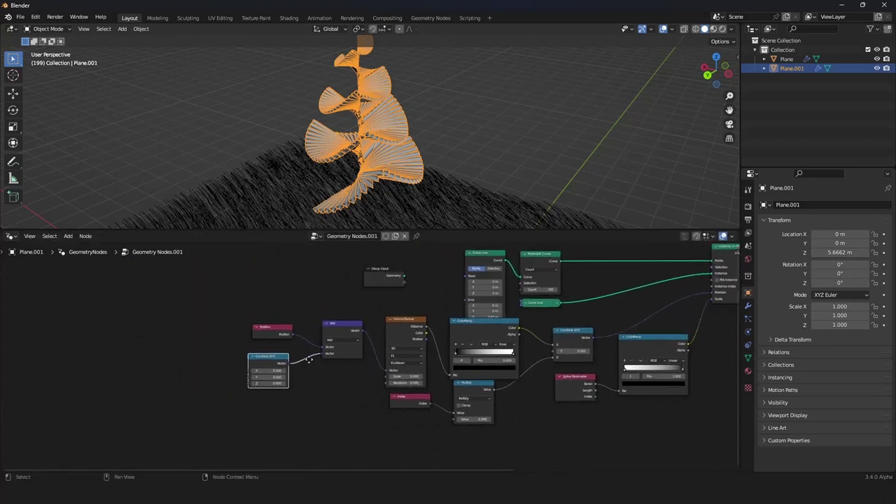
{"action": "scroll", "coordinate": [308, 359], "scroll_direction": "up", "scroll_amount": 5}
{"action": "scroll", "coordinate": [308, 358], "scroll_direction": "down", "scroll_amount": 2}
{"action": "key", "text": "shift+a"}
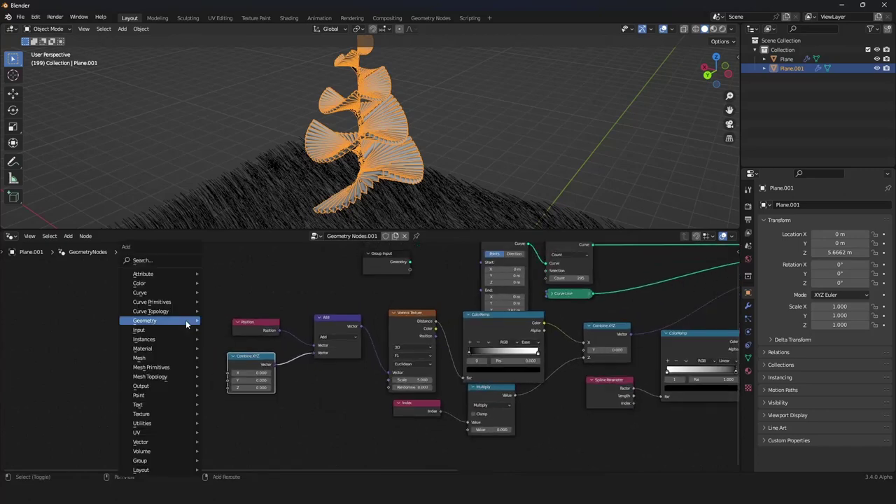
{"action": "left_click", "coordinate": [173, 261]}
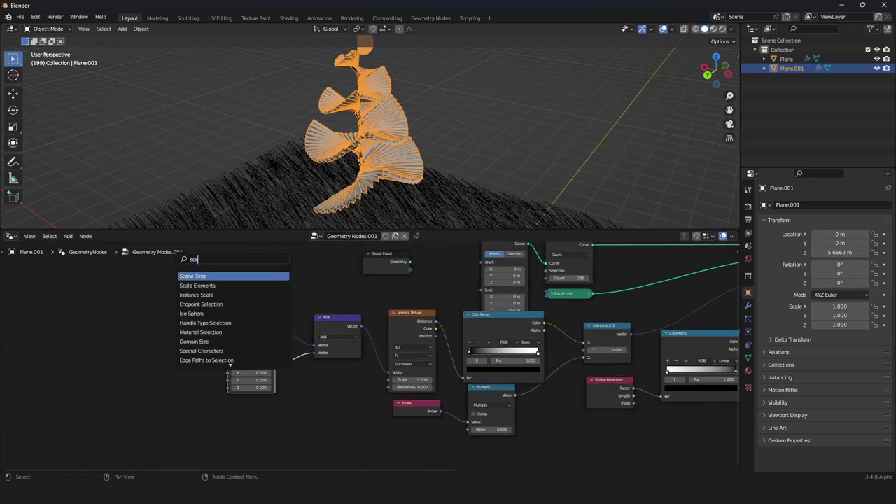
{"action": "left_click", "coordinate": [190, 276]}
{"action": "left_click", "coordinate": [149, 355]}
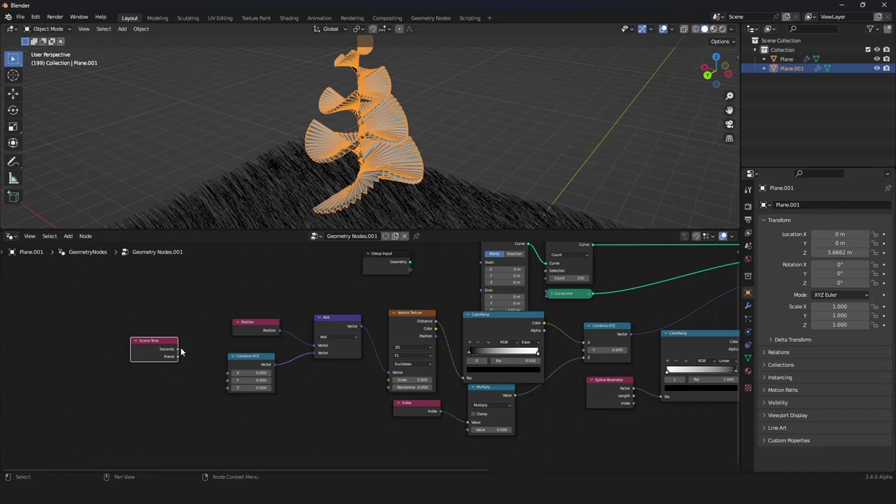
{"action": "left_click_drag", "start_coordinate": [229, 376], "coordinate": [229, 373]}
- Preview the animation and reroute the Scene Time Seconds link from X to the Z input of Combine XYZ
{"action": "key", "text": "space"}
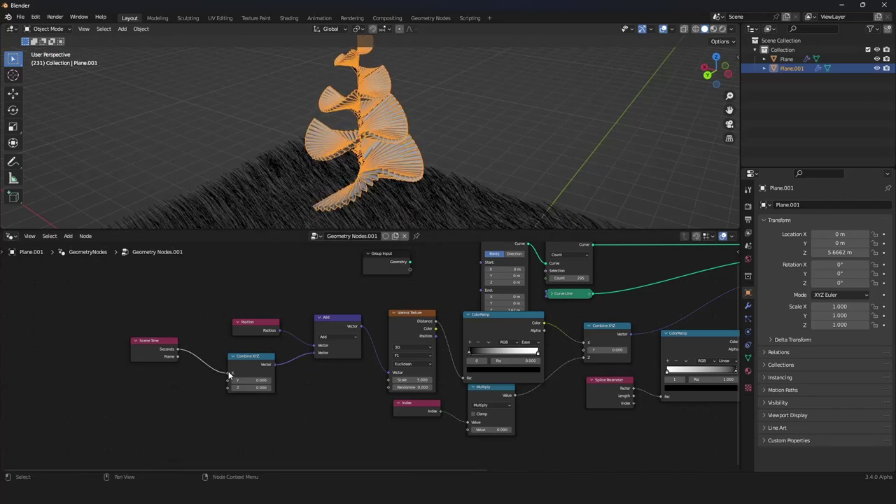
{"action": "left_click", "coordinate": [228, 378]}
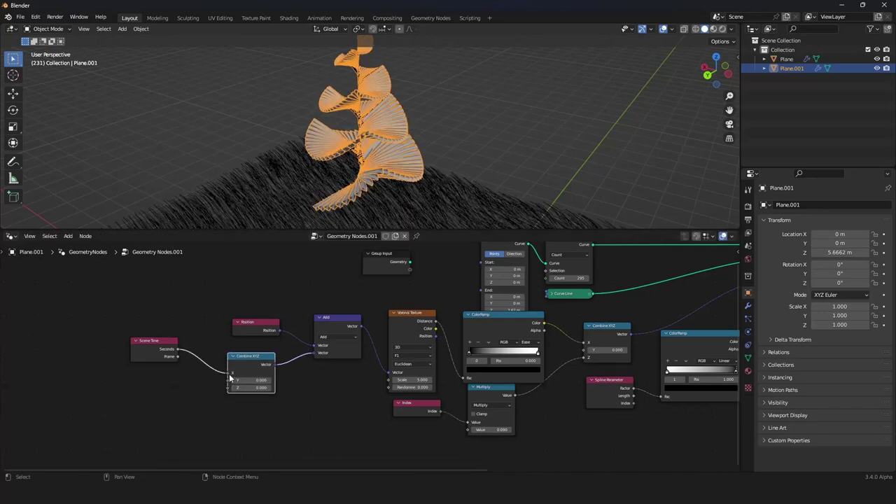
{"action": "left_click_drag", "start_coordinate": [231, 384], "coordinate": [230, 388]}
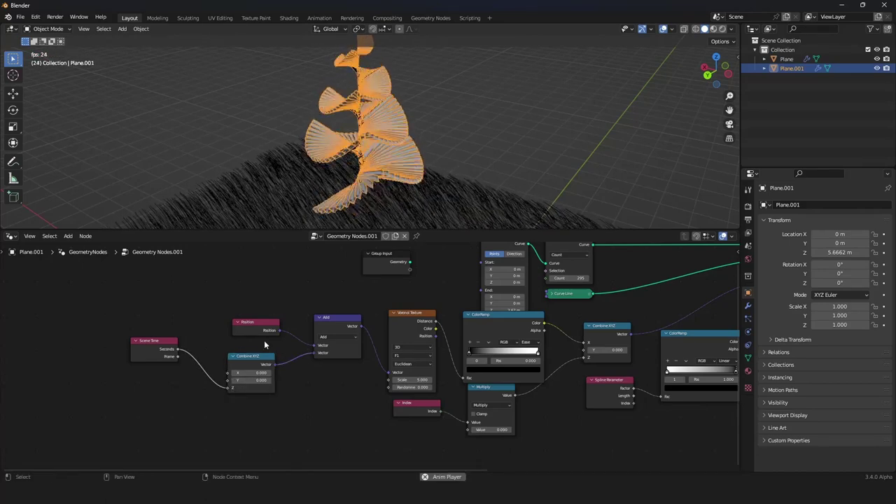
- Insert a duplicate of the Multiply node between Scene Time and the Z input of Combine XYZ, and play the animation
{"action": "left_click_drag", "start_coordinate": [163, 349], "coordinate": [120, 387]}
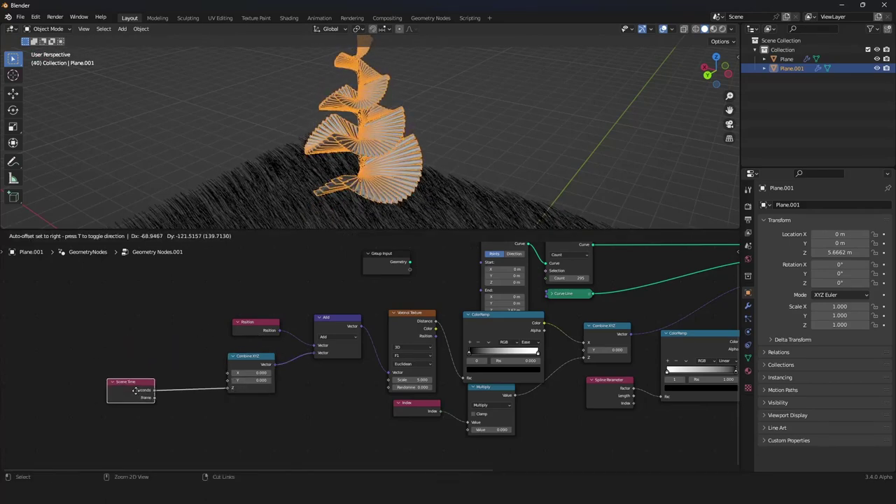
{"action": "left_click", "coordinate": [482, 397]}
{"action": "key", "text": "shift+d"}
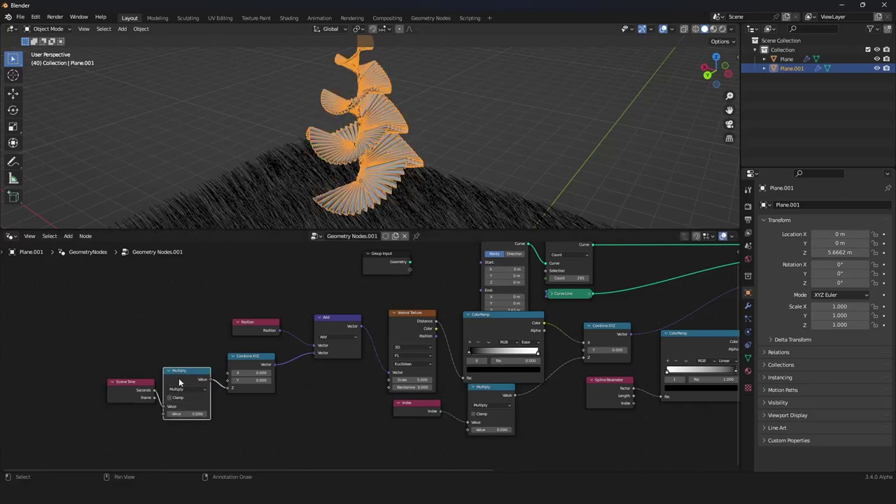
{"action": "left_click", "coordinate": [205, 412]}
{"action": "key", "text": "space"}
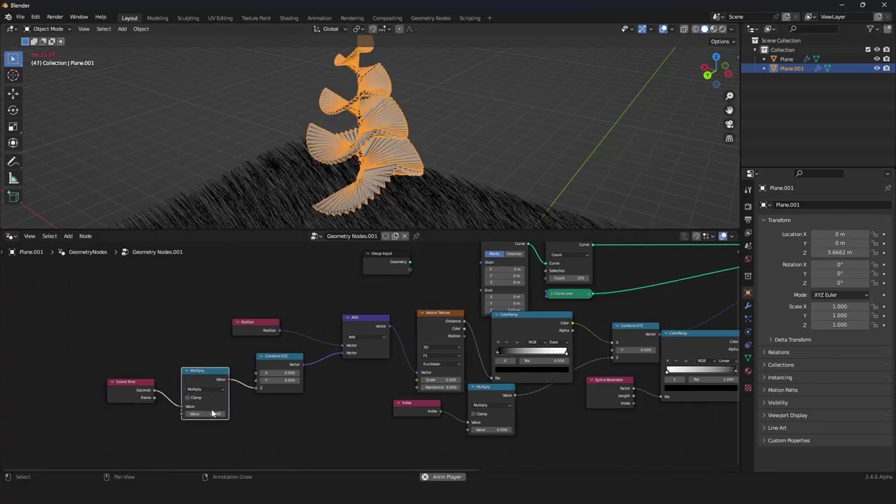
{"action": "middle_click_drag", "start_coordinate": [470, 191], "coordinate": [425, 189]}
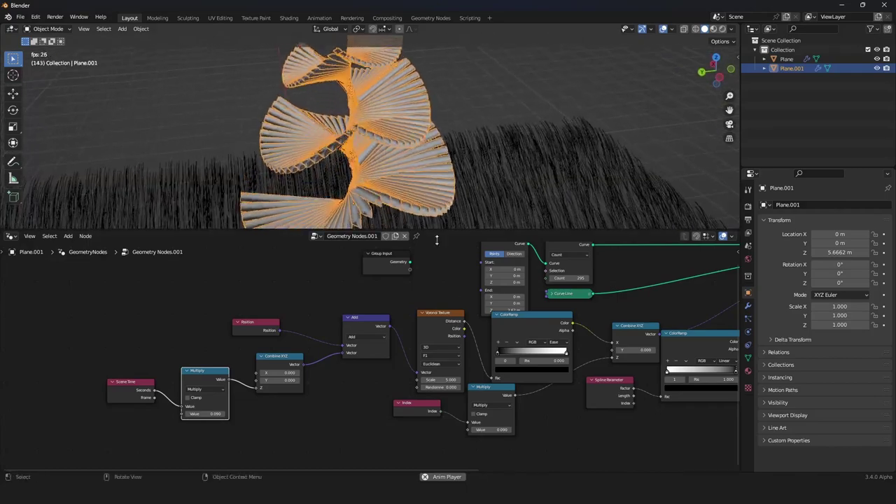
- Move the black stop of the ColorRamp after the Voronoi Texture to about 0.227 and preview the animation
{"action": "key", "text": "space"}
{"action": "mouse_move", "coordinate": [497, 355]}
{"action": "left_mouse_down"}
{"action": "mouse_move", "coordinate": [520, 353]}
{"action": "mouse_move", "coordinate": [513, 351]}
{"action": "left_mouse_up"}
{"action": "key", "text": "space"}
{"action": "scroll", "coordinate": [424, 186], "scroll_direction": "down", "scroll_amount": 3}
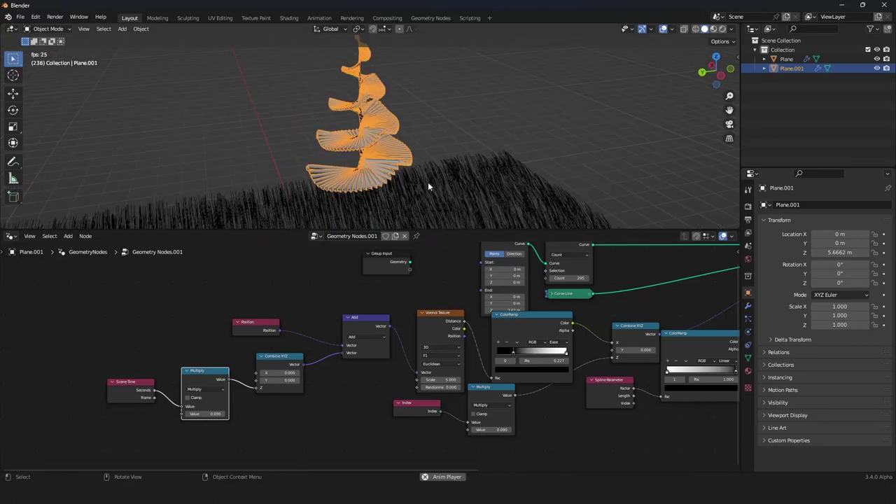
{"action": "scroll", "coordinate": [308, 376], "scroll_direction": "down", "scroll_amount": 4}
{"action": "key", "text": "space"}
- Move the Curve Circle node below Instance on Points and insert a Transform node between Curve to Mesh and Group Output
{"action": "scroll", "coordinate": [308, 381], "scroll_direction": "up", "scroll_amount": 4}
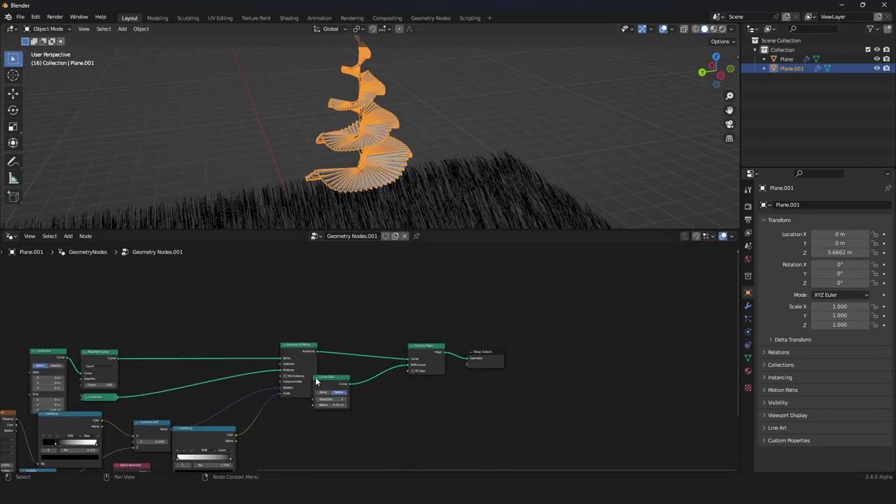
{"action": "left_click_drag", "start_coordinate": [331, 381], "coordinate": [319, 406]}
{"action": "scroll", "coordinate": [379, 385], "scroll_direction": "down", "scroll_amount": 3}
{"action": "middle_click_drag", "start_coordinate": [385, 391], "coordinate": [350, 369]}
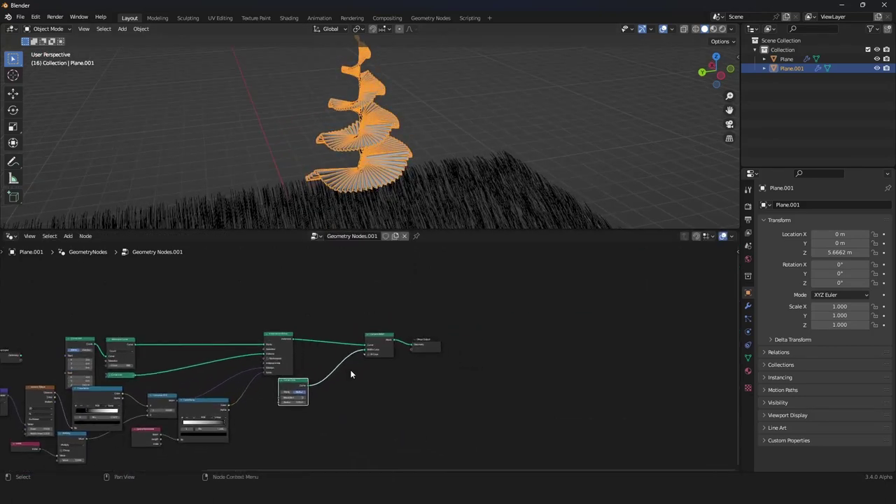
{"action": "scroll", "coordinate": [367, 347], "scroll_direction": "up", "scroll_amount": 4}
{"action": "key", "text": "shift+a"}
{"action": "left_click", "coordinate": [421, 260]}
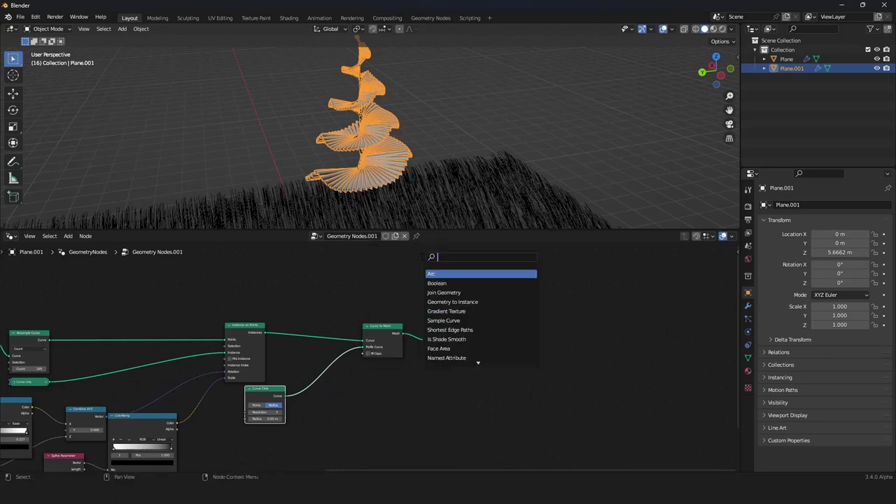
{"action": "type", "text": "tra"}
{"action": "left_click", "coordinate": [439, 274]}
{"action": "left_click", "coordinate": [453, 333]}
- Add a Combine XYZ node and connect its Vector output to the Rotation input of the Transform node
{"action": "middle_click_drag", "start_coordinate": [456, 364], "coordinate": [455, 324]}
{"action": "scroll", "coordinate": [456, 324], "scroll_direction": "up", "scroll_amount": 2}
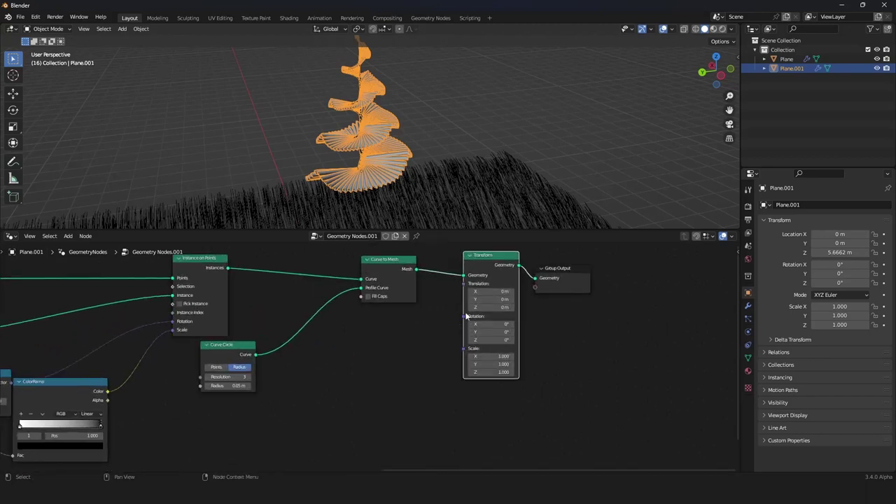
{"action": "key", "text": "shift+a"}
{"action": "left_click", "coordinate": [400, 265]}
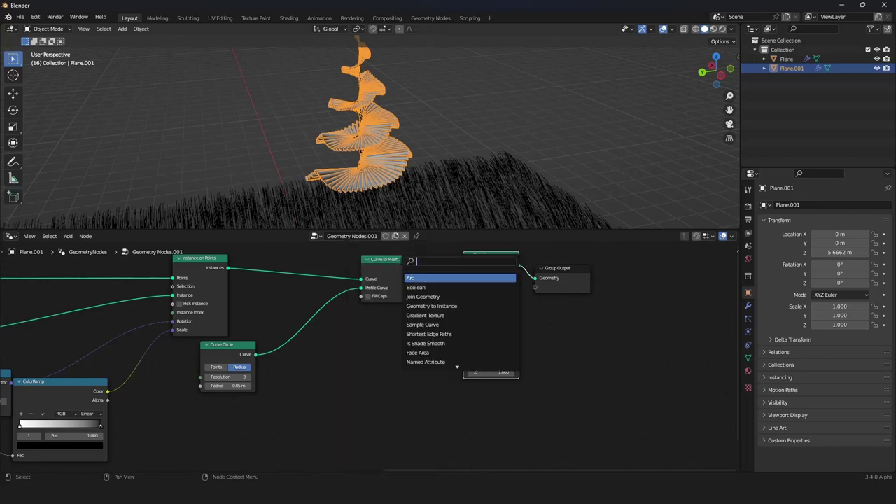
{"action": "type", "text": "c"}
{"action": "key", "text": "Return"}
{"action": "left_click", "coordinate": [392, 340]}
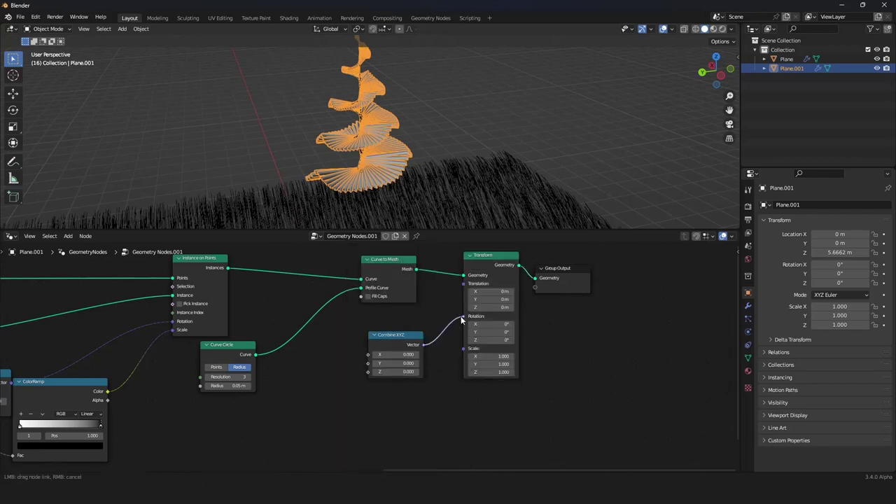
{"action": "left_click_drag", "start_coordinate": [423, 344], "coordinate": [473, 329]}
- Add a Scene Time node, connect its Seconds output to the rotation Combine XYZ's Z input, and play the animation
{"action": "middle_click_drag", "start_coordinate": [379, 378], "coordinate": [419, 358]}
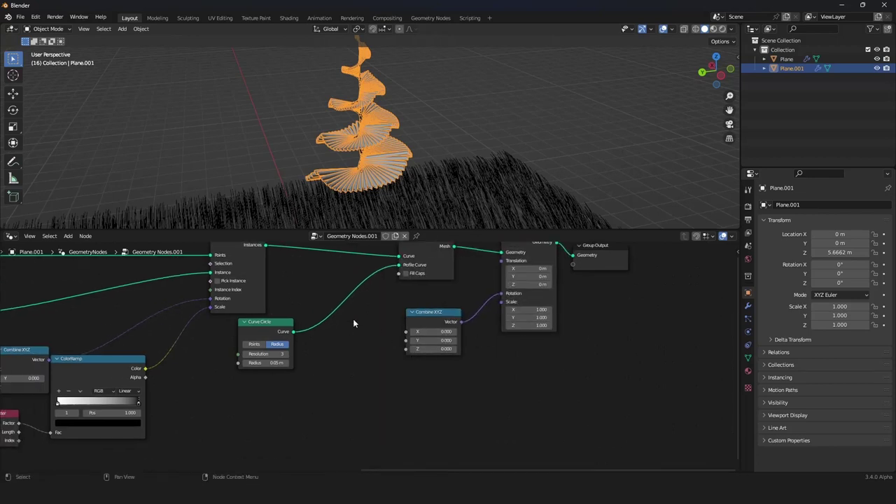
{"action": "key", "text": "shift+a"}
{"action": "left_click", "coordinate": [336, 261]}
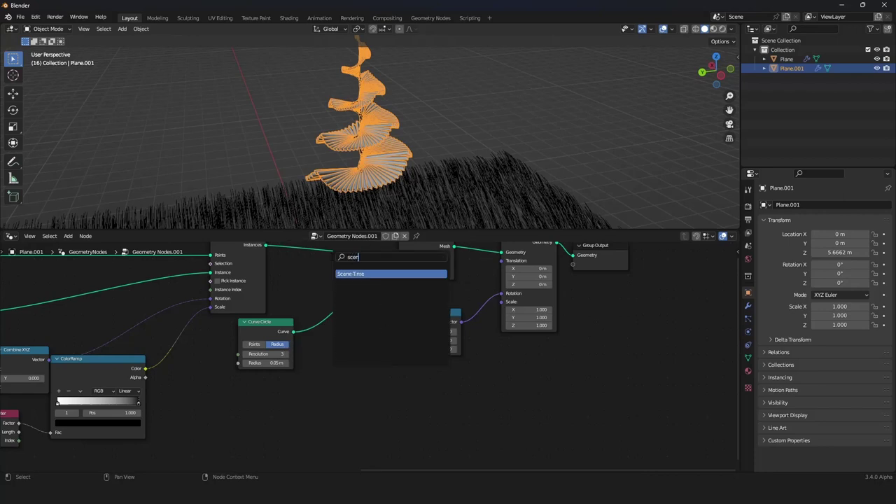
{"action": "left_click", "coordinate": [353, 274]}
{"action": "left_click_drag", "start_coordinate": [407, 353], "coordinate": [406, 349]}
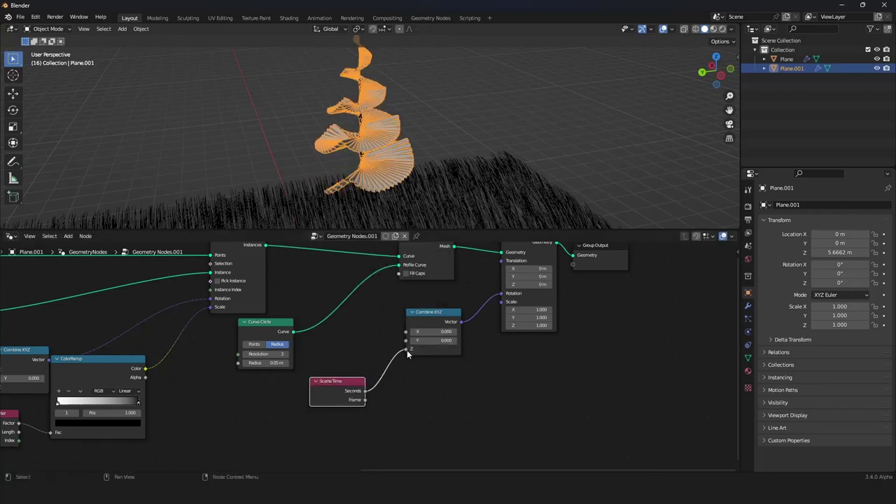
{"action": "key", "text": "space"}
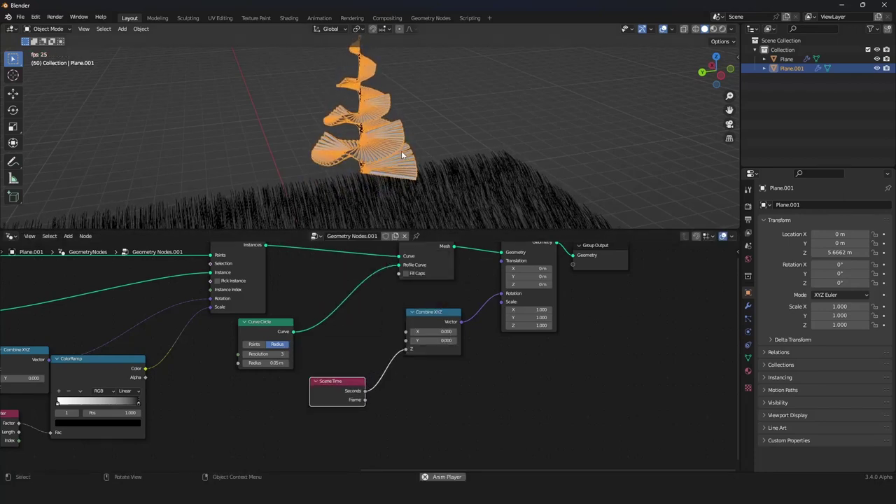
- Move the second Scene Time node away and insert a Math node set to Multiply between it and Combine XYZ
{"action": "middle_click_drag", "start_coordinate": [331, 392], "coordinate": [349, 335]}
{"action": "left_click_drag", "start_coordinate": [348, 334], "coordinate": [263, 366]}
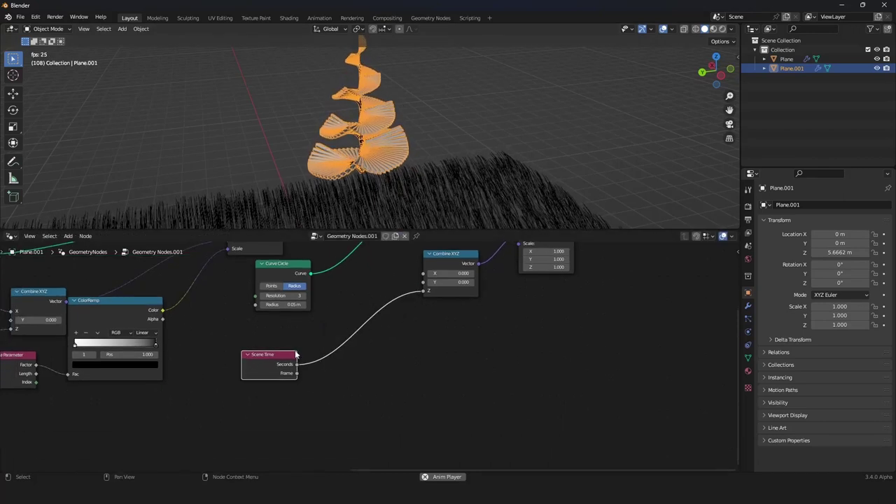
{"action": "key", "text": "shift+a"}
{"action": "type", "text": "m add"}
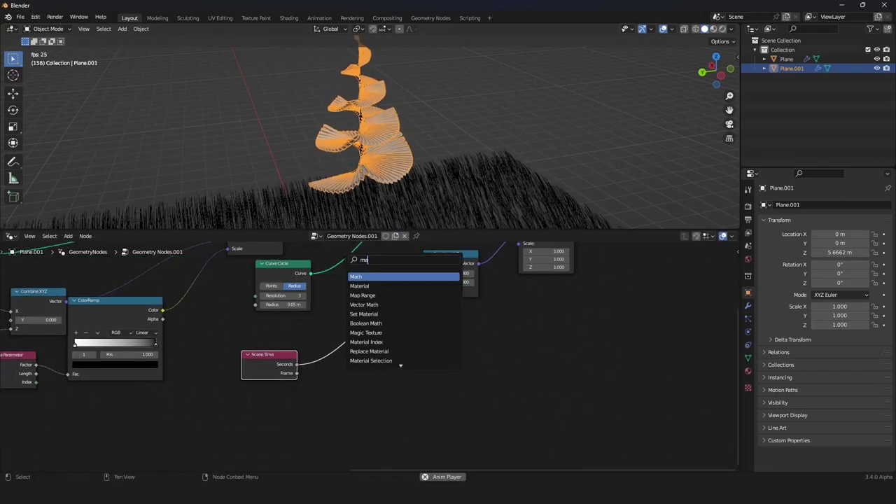
{"action": "key", "text": "Return"}
{"action": "left_click", "coordinate": [362, 345]}
{"action": "left_click", "coordinate": [362, 345]}
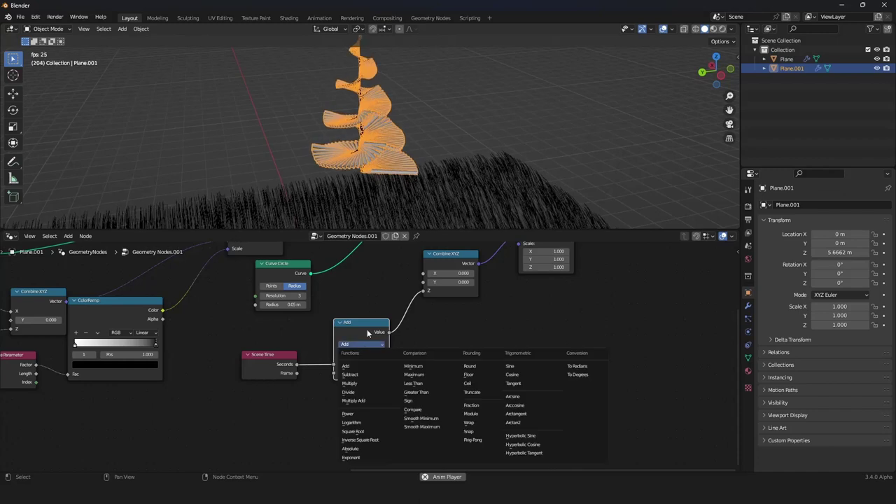
{"action": "left_click", "coordinate": [360, 342]}
{"action": "left_click", "coordinate": [360, 342]}
{"action": "left_click", "coordinate": [360, 383]}
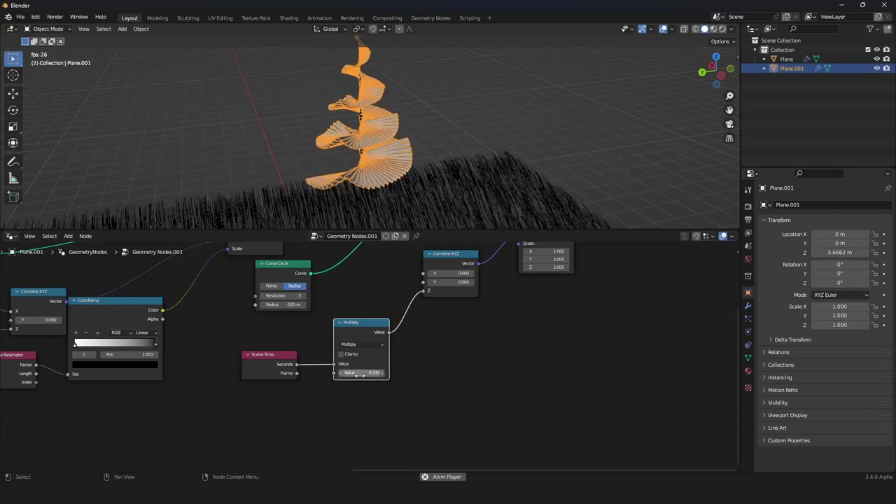
- Set the second value of the new Multiply node to 5 to control the rotation speed
{"action": "left_click_drag", "start_coordinate": [354, 372], "coordinate": [358, 372]}
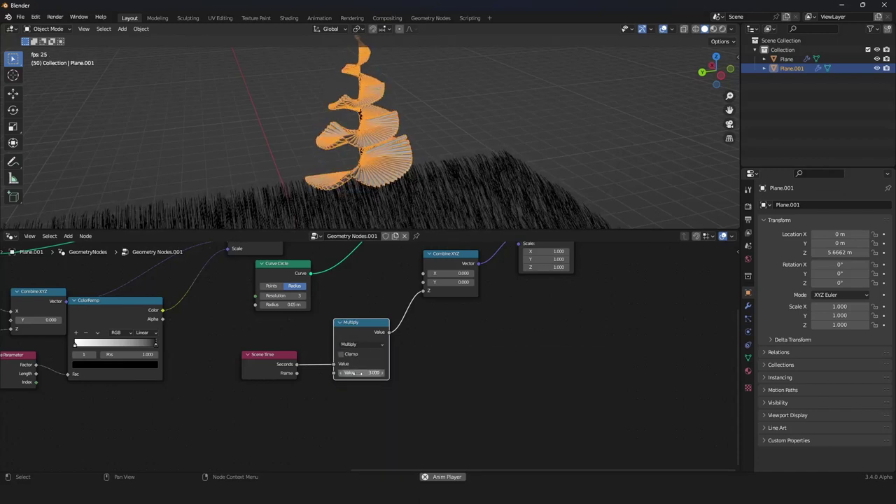
{"action": "left_click", "coordinate": [357, 373]}
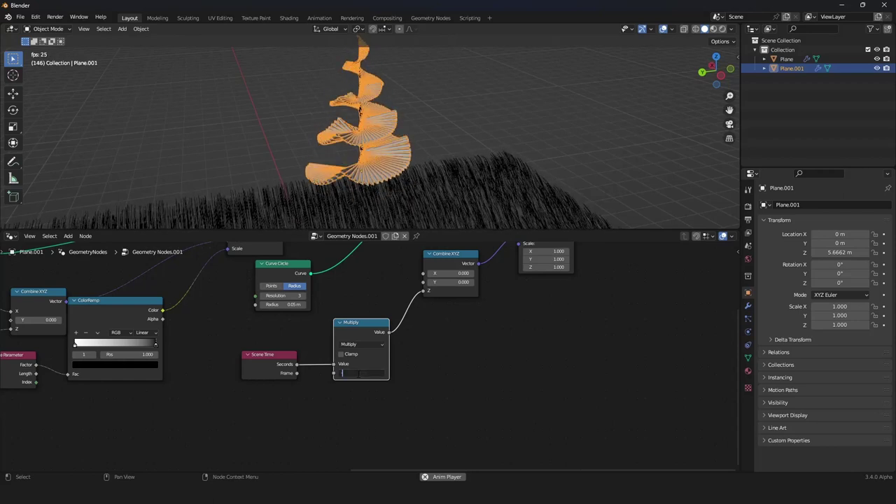
{"action": "type", "text": "5"}
{"action": "key", "text": "Return"}
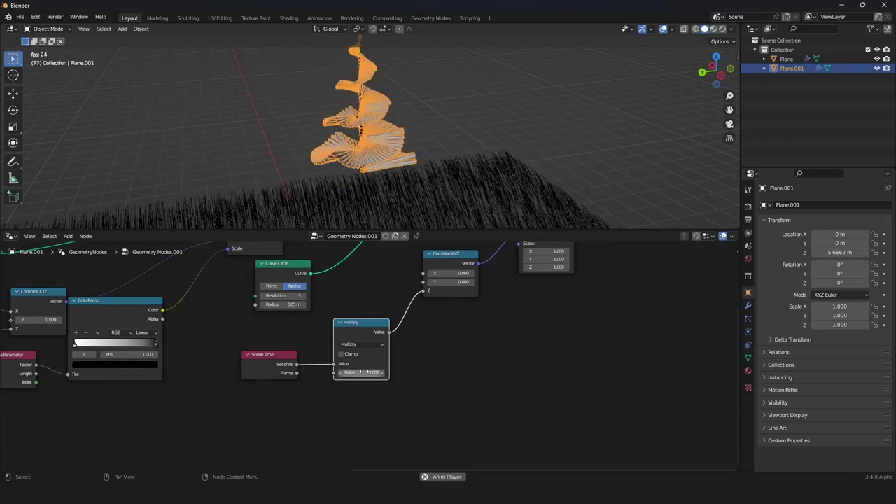
{"action": "scroll", "coordinate": [370, 348], "scroll_direction": "down", "scroll_amount": 10}
{"action": "middle_click_drag", "start_coordinate": [324, 354], "coordinate": [468, 342]}
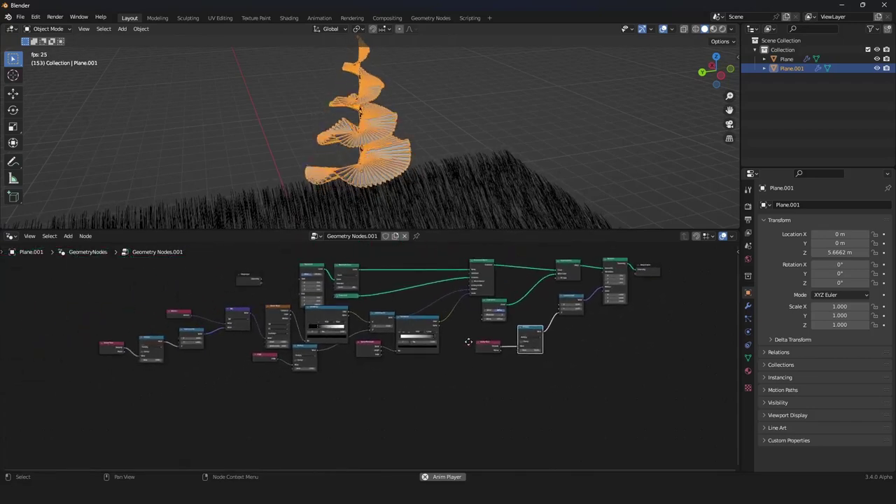
- Try a value of 0.2 in the Multiply node after the Scene Time node that drives the Voronoi Texture offset
{"action": "scroll", "coordinate": [329, 345], "scroll_direction": "up", "scroll_amount": 6}
{"action": "middle_click_drag", "start_coordinate": [197, 346], "coordinate": [433, 367]}
{"action": "scroll", "coordinate": [433, 366], "scroll_direction": "up", "scroll_amount": 5}
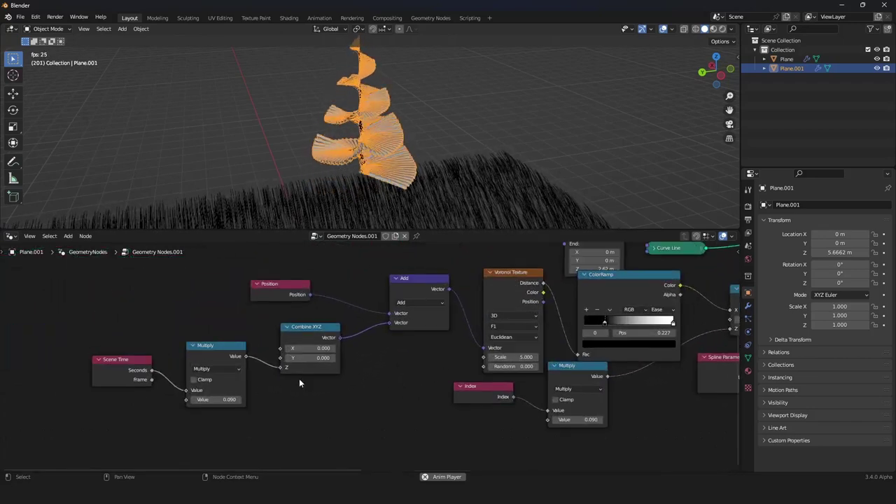
{"action": "left_click", "coordinate": [202, 399]}
{"action": "type", "text": "0.1"}
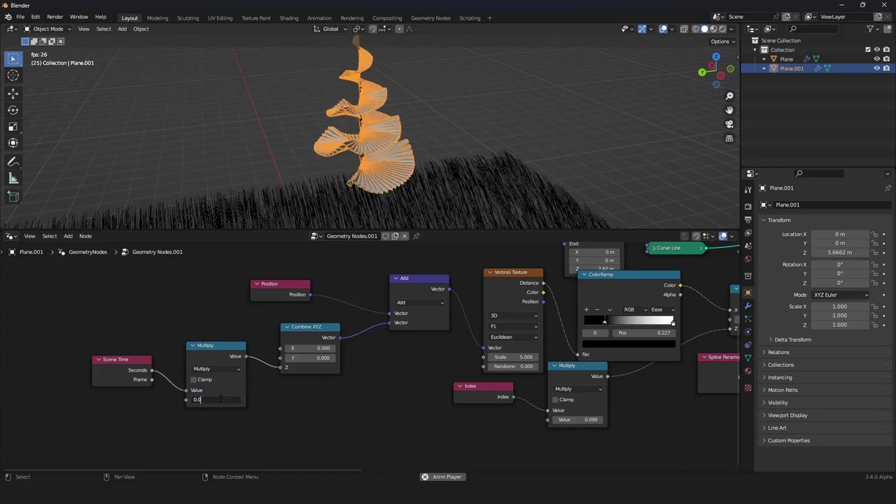
{"action": "key", "text": "BackSpace"}
{"action": "key", "text": "BackSpace"}
{"action": "key", "text": "BackSpace"}
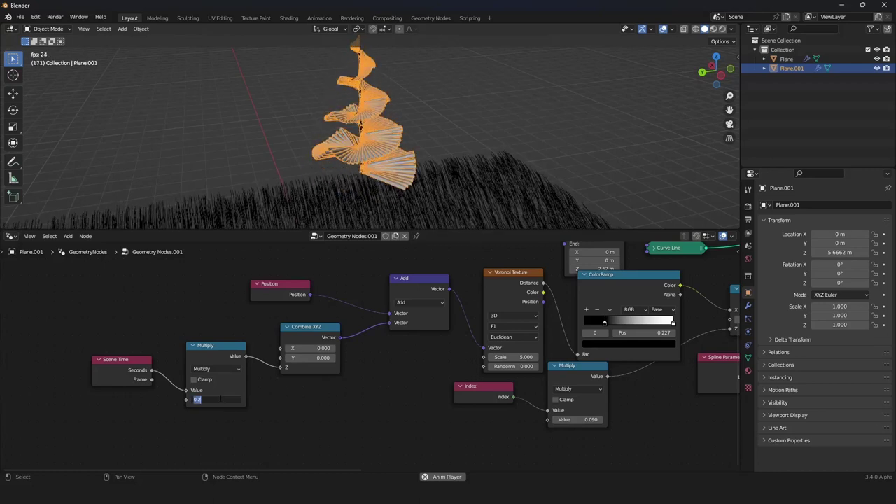
{"action": "type", "text": "5.2"}
{"action": "key", "text": "Return"}
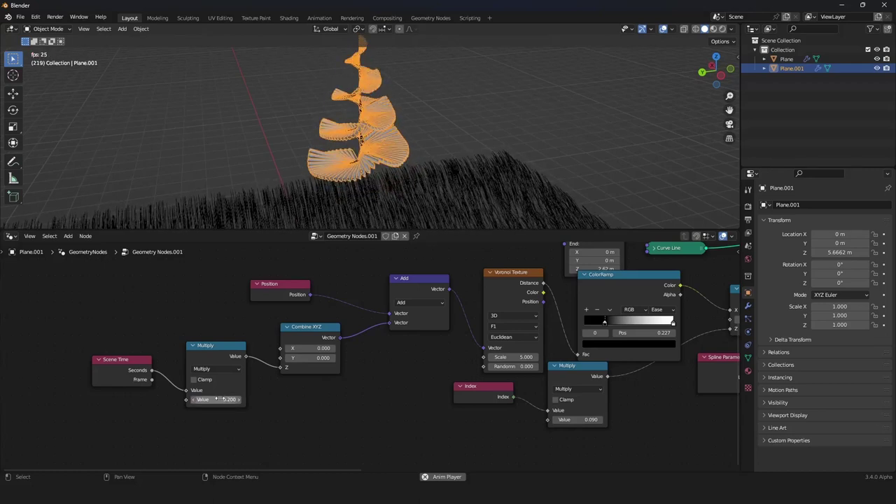
- Set the second value of the Multiply node driving the Voronoi Texture offset to -0.6 after trying 0.4 and -0.5
{"action": "left_click", "coordinate": [220, 398]}
{"action": "type", "text": "0.4"}
{"action": "key", "text": "Return"}
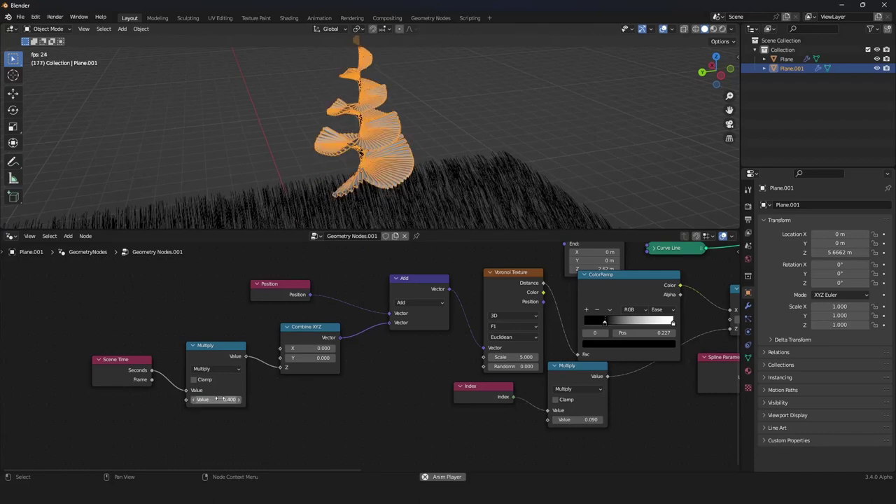
{"action": "left_click", "coordinate": [215, 400]}
{"action": "type", "text": "-0.5"}
{"action": "key", "text": "Return"}
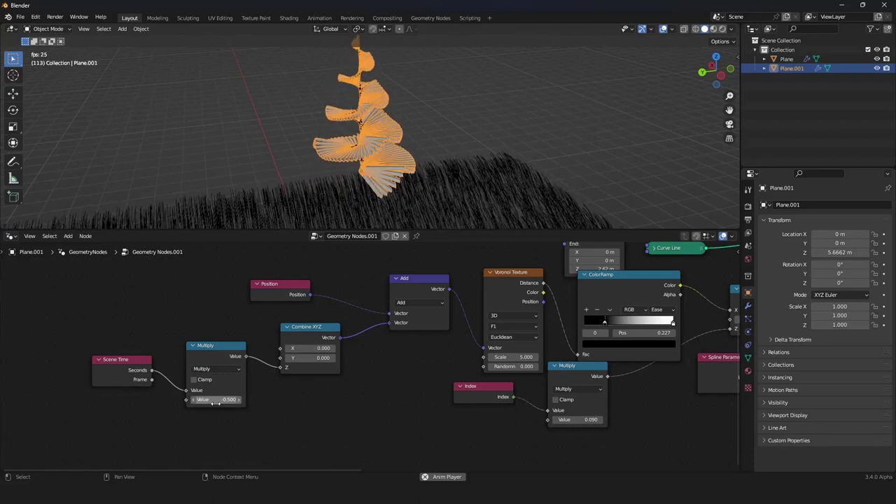
{"action": "scroll", "coordinate": [214, 401], "scroll_direction": "down", "scroll_amount": 1, "text": "ctrl"}
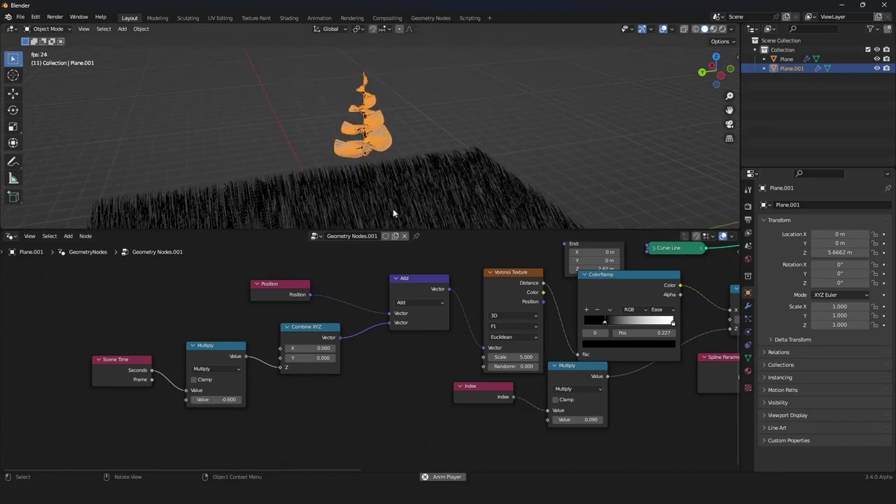
- Check the whole tree animation in the viewport, stop playback, and switch the node editor area to the Graph Editor
{"action": "scroll", "coordinate": [449, 357], "scroll_direction": "down", "scroll_amount": 2}
{"action": "scroll", "coordinate": [450, 357], "scroll_direction": "down", "scroll_amount": 5}
{"action": "middle_click_drag", "start_coordinate": [633, 340], "coordinate": [390, 375]}
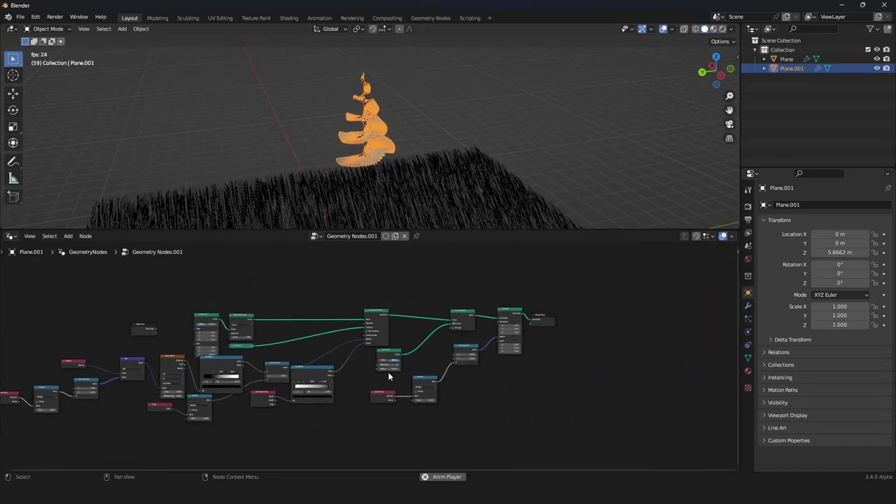
{"action": "scroll", "coordinate": [390, 376], "scroll_direction": "up", "scroll_amount": 6}
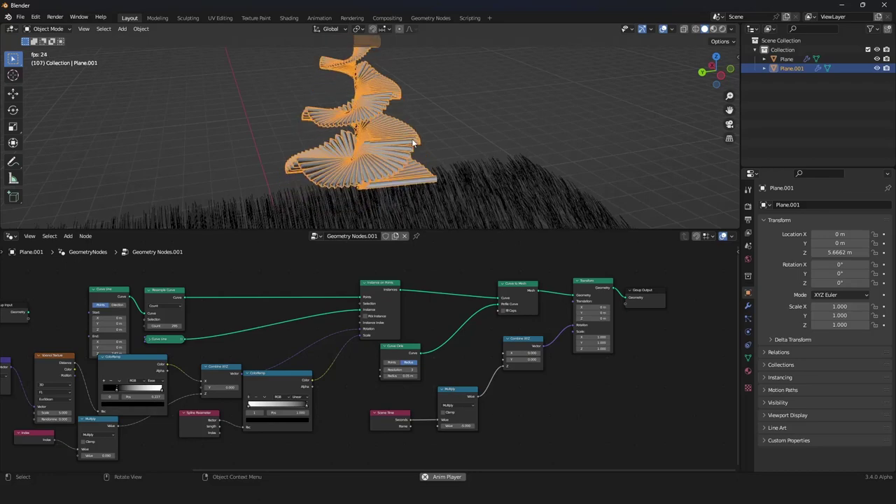
{"action": "scroll", "coordinate": [416, 147], "scroll_direction": "down", "scroll_amount": 8}
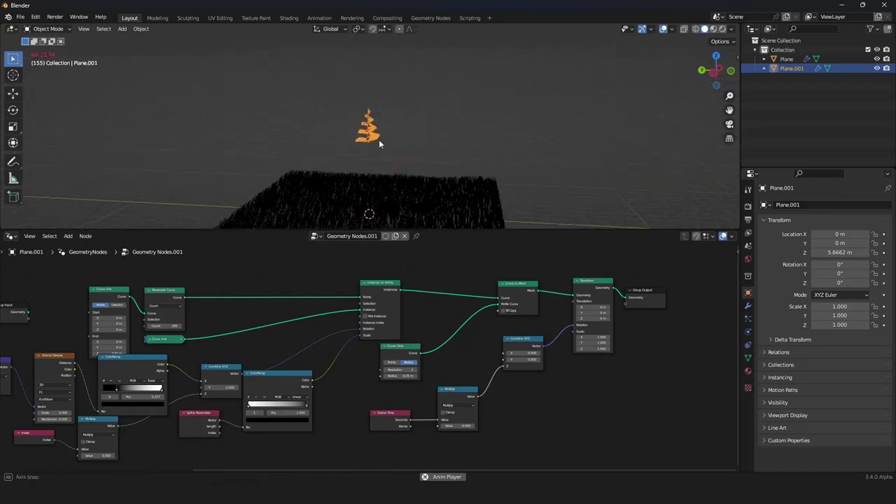
{"action": "key", "text": "space"}
{"action": "middle_click_drag", "start_coordinate": [399, 148], "coordinate": [404, 143]}
{"action": "key", "text": "shift+F6"}
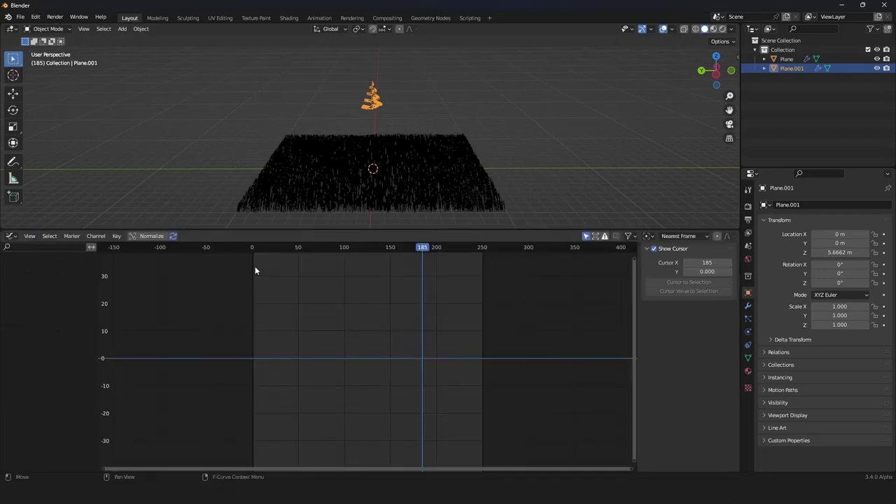
- At frame 0, move the tree along X to about 10.34 m and lower it along Z to about 3.11 m
{"action": "left_click", "coordinate": [252, 248]}
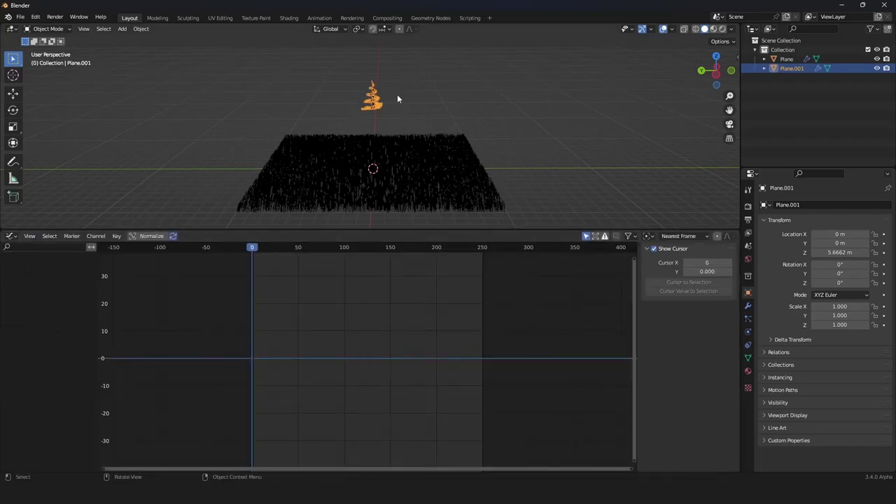
{"action": "middle_click_drag", "start_coordinate": [399, 91], "coordinate": [499, 113]}
{"action": "key", "text": "g"}
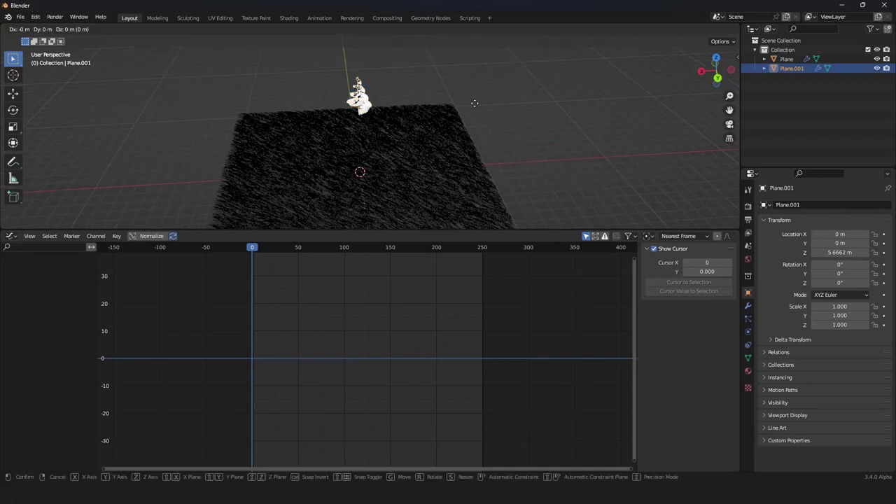
{"action": "key", "text": "x"}
{"action": "left_click", "coordinate": [329, 105]}
{"action": "middle_click_drag", "start_coordinate": [339, 133], "coordinate": [340, 112]}
{"action": "key", "text": "g"}
{"action": "key", "text": "z"}
{"action": "left_click", "coordinate": [344, 152]}
{"action": "scroll", "coordinate": [344, 150], "scroll_direction": "up", "scroll_amount": 2}
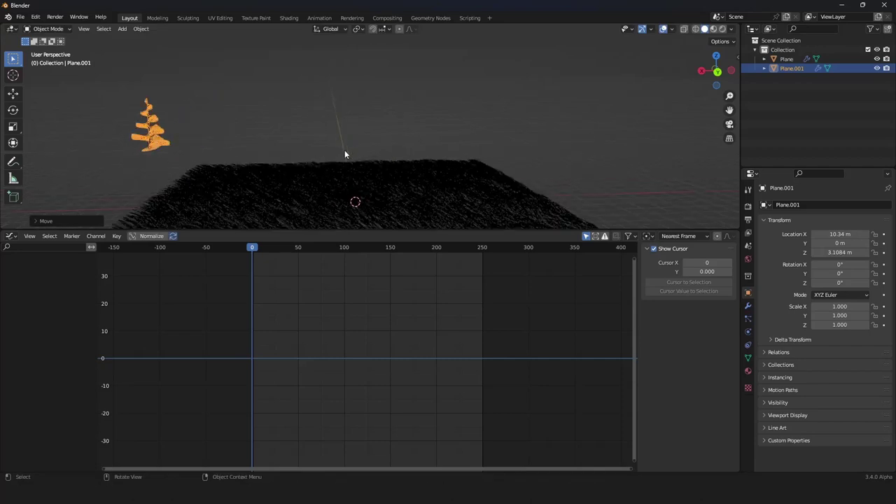
{"action": "key", "text": "r"}
{"action": "key", "text": "x"}
{"action": "right_click", "coordinate": [361, 153]}
- Rotate the tree about -18.6° around the global Y axis and insert a Location & Rotation keyframe at frame 0
{"action": "key", "text": "r"}
{"action": "key", "text": "r"}
{"action": "key", "text": "y"}
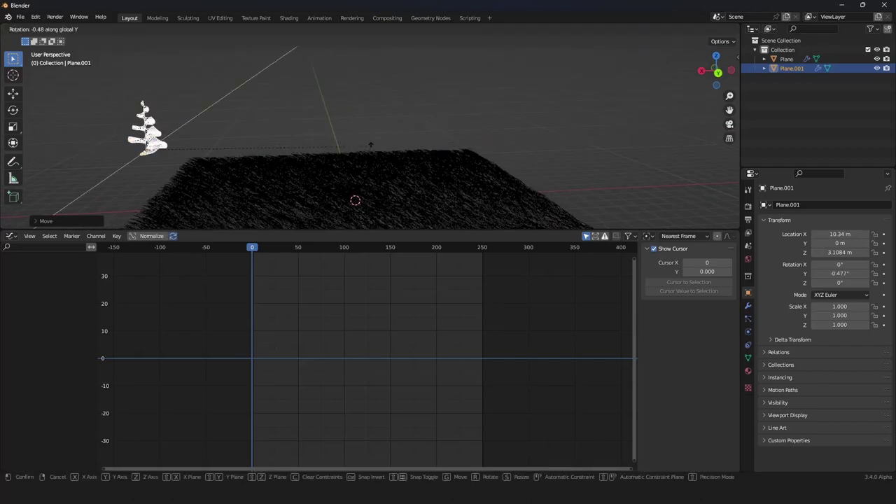
{"action": "left_click", "coordinate": [344, 150]}
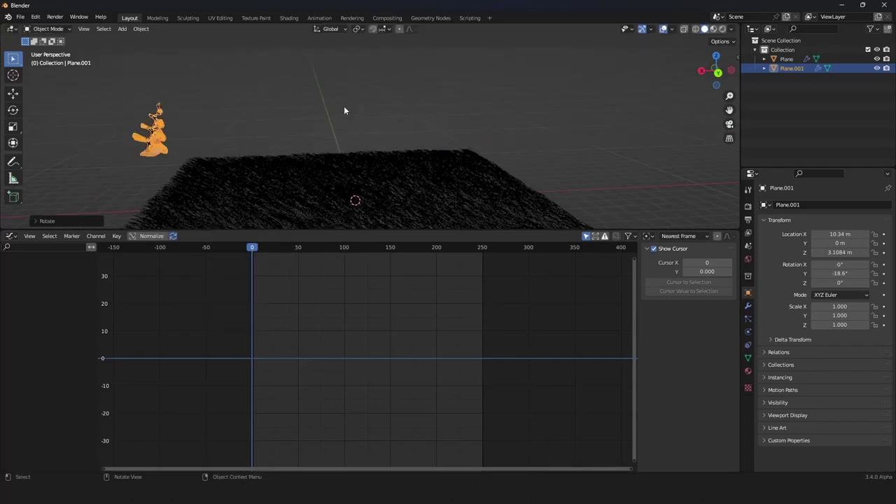
{"action": "key", "text": "i"}
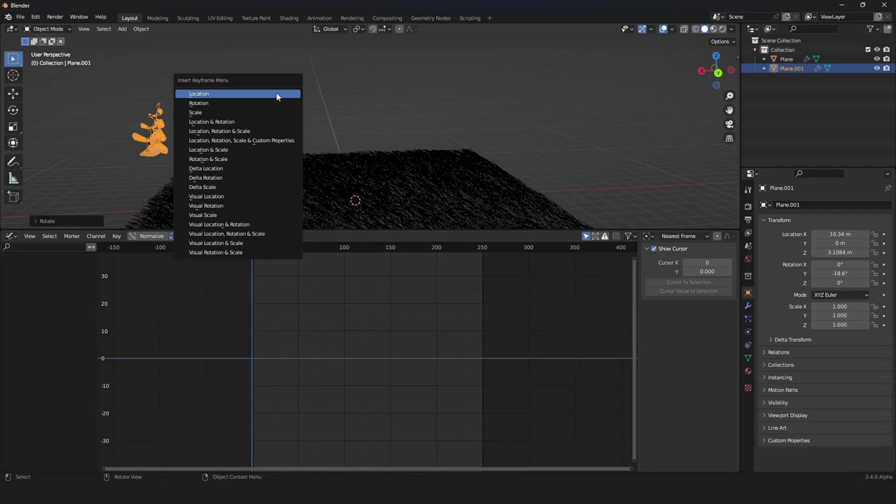
{"action": "left_click", "coordinate": [221, 123]}
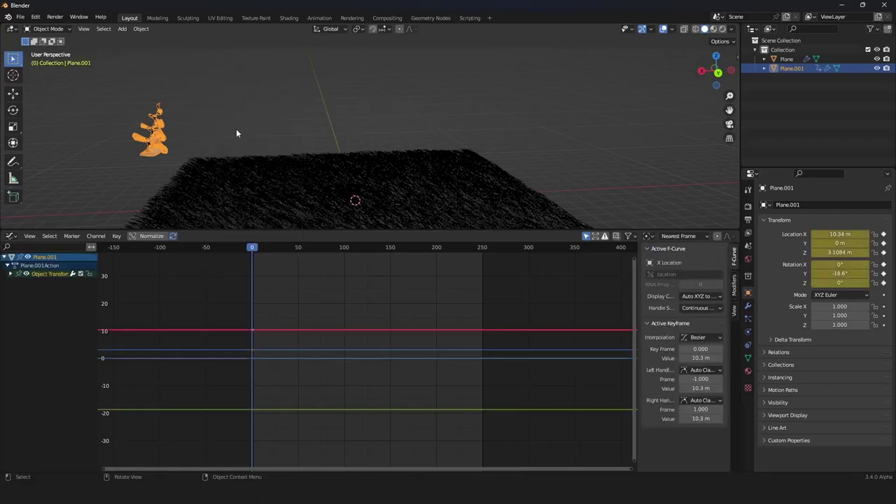
- At frame 250, move the tree along X to about -9.43 m and insert a Location & Rotation keyframe
{"action": "left_click", "coordinate": [482, 248]}
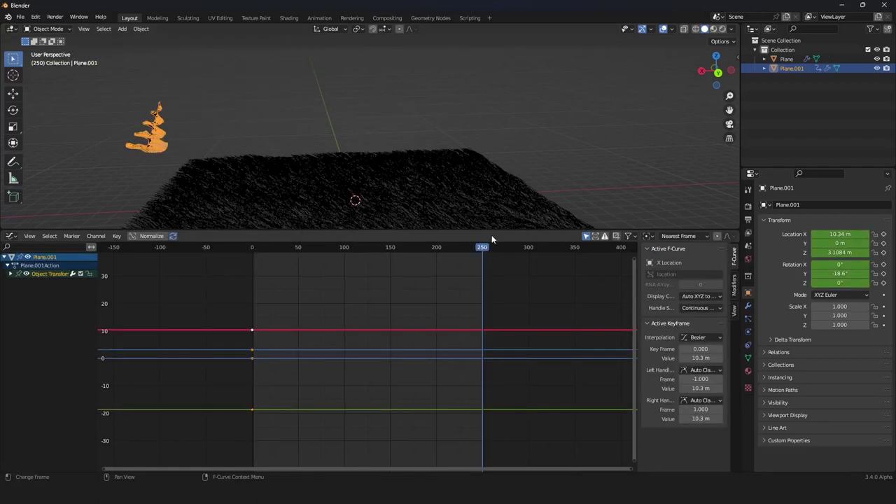
{"action": "key", "text": "g"}
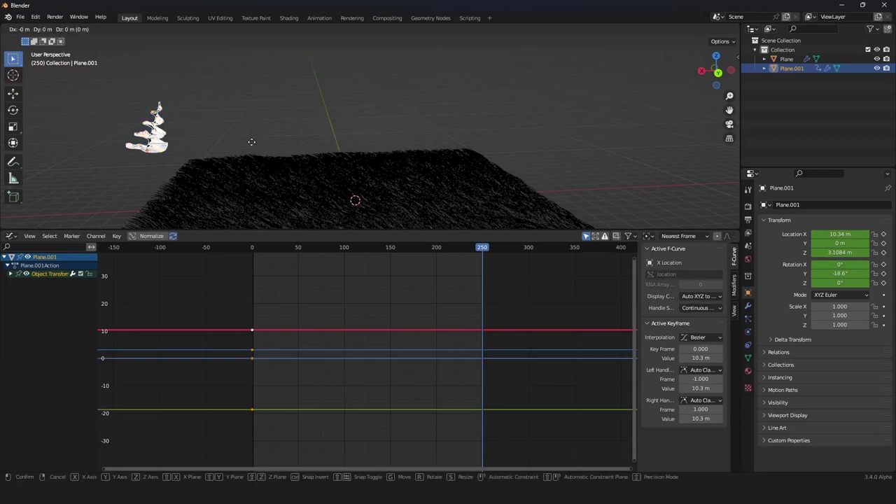
{"action": "key", "text": "x"}
{"action": "left_click", "coordinate": [630, 159]}
{"action": "middle_click_drag", "start_coordinate": [630, 158], "coordinate": [556, 168]}
{"action": "key", "text": "i"}
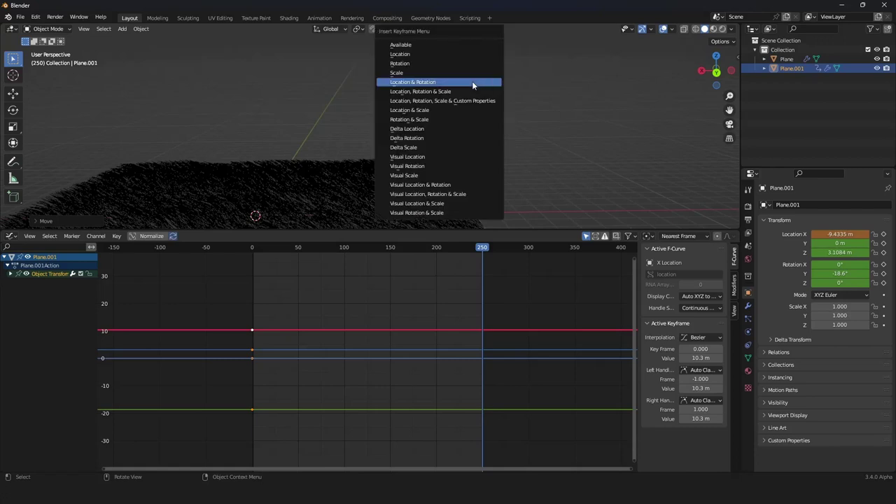
{"action": "left_click", "coordinate": [473, 85]}
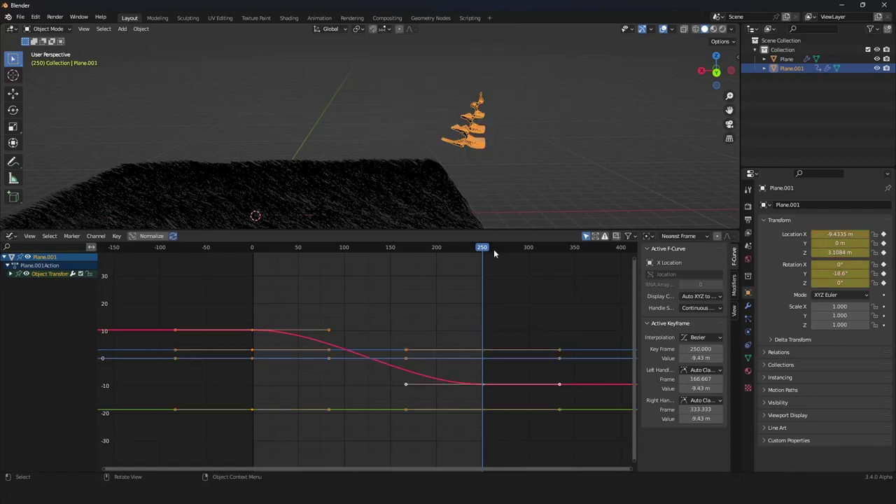
- Set the handle type of the tree's keyframes to Vector for linear motion and scrub the timeline to frame 70
{"action": "middle_click_drag", "start_coordinate": [493, 249], "coordinate": [444, 320], "text": "ctrl"}
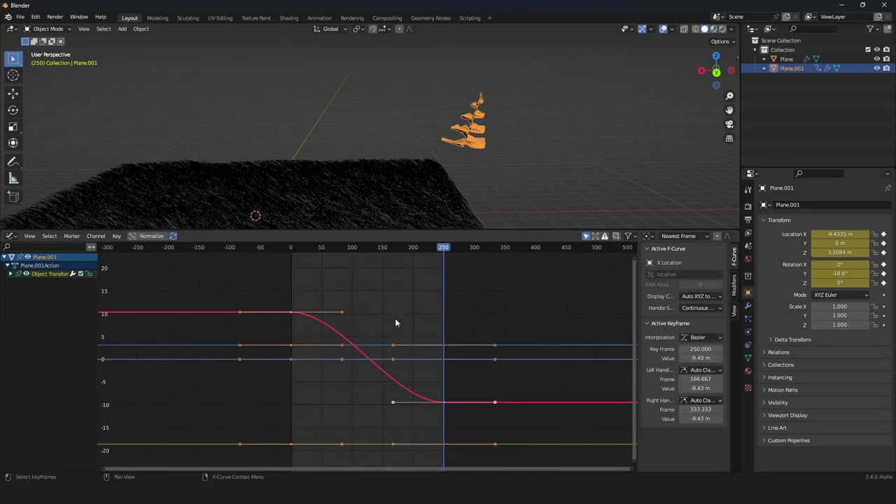
{"action": "key", "text": "v"}
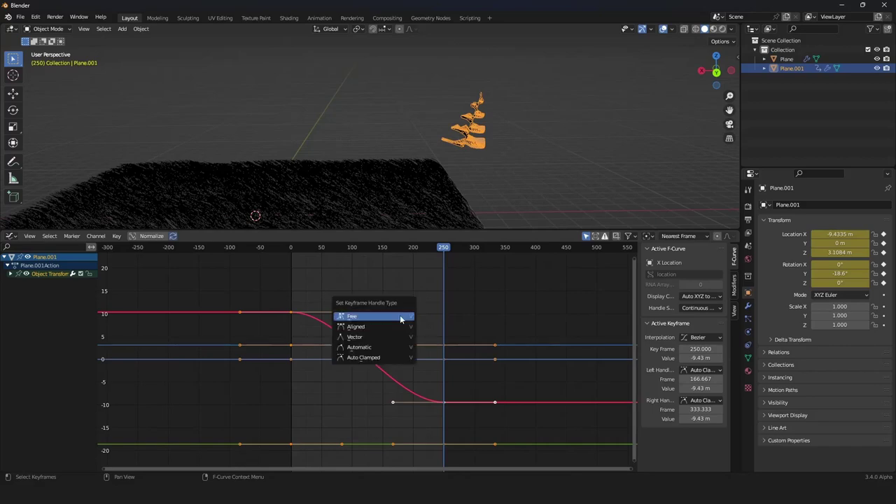
{"action": "left_click", "coordinate": [364, 338]}
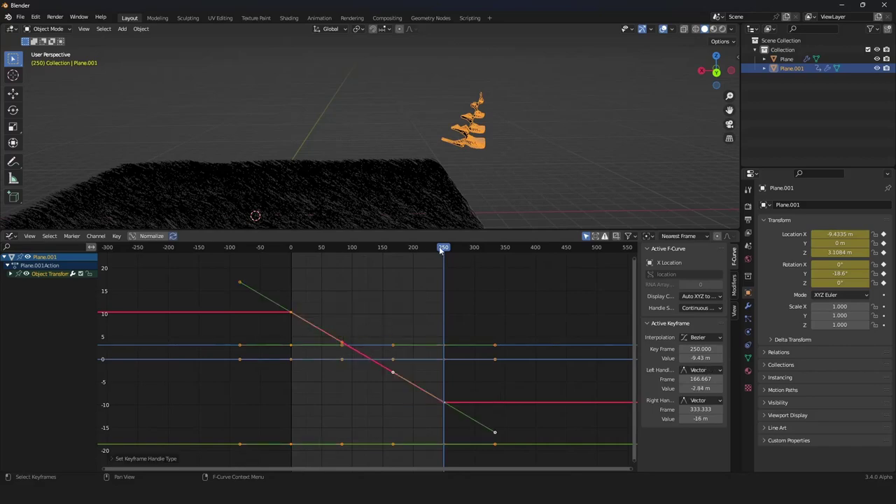
{"action": "left_click_drag", "start_coordinate": [441, 250], "coordinate": [333, 273]}
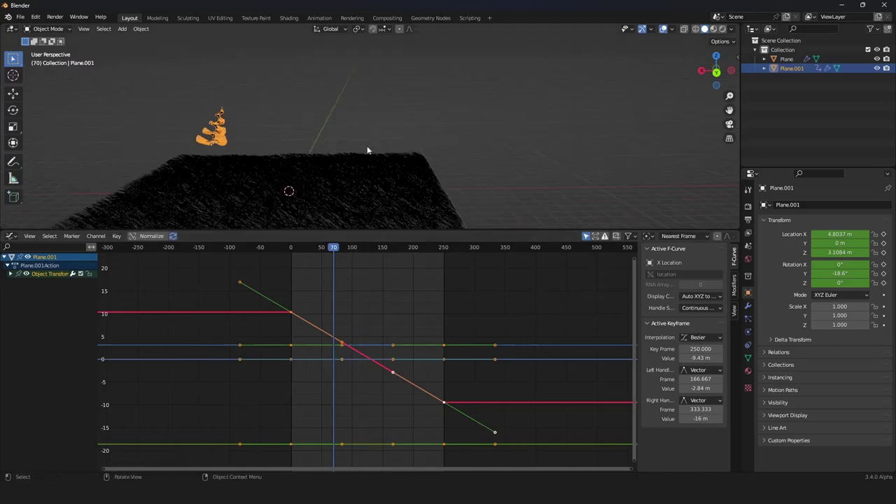
- Select the grass plane and switch the Graph Editor area to the Geometry Node Editor showing its node tree
{"action": "scroll", "coordinate": [367, 188], "scroll_direction": "up", "scroll_amount": 3}
{"action": "middle_click_drag", "start_coordinate": [367, 149], "coordinate": [433, 127]}
{"action": "left_click", "coordinate": [425, 128]}
{"action": "scroll", "coordinate": [391, 151], "scroll_direction": "down", "scroll_amount": 3}
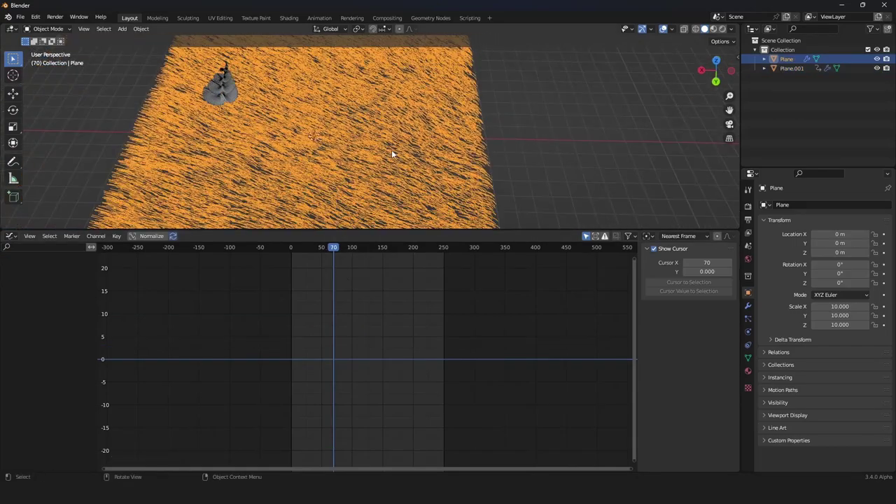
{"action": "middle_click_drag", "start_coordinate": [391, 153], "coordinate": [403, 120]}
{"action": "scroll", "coordinate": [400, 122], "scroll_direction": "up", "scroll_amount": 2}
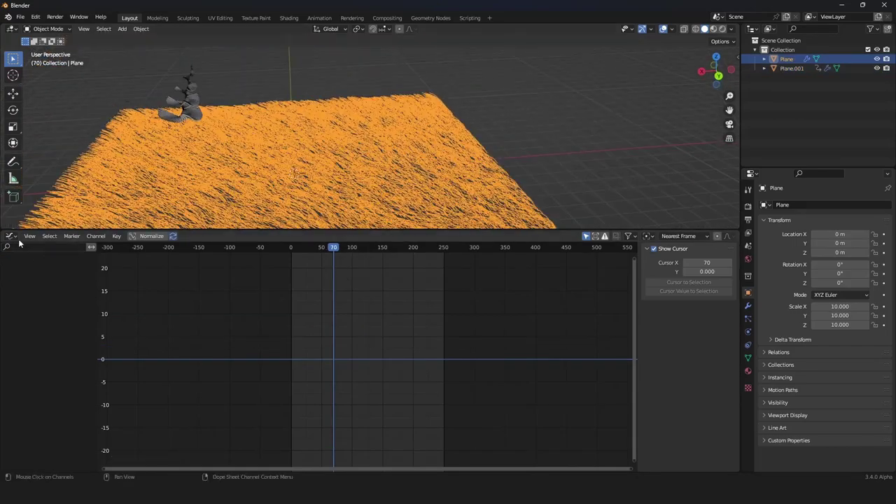
{"action": "left_click", "coordinate": [10, 235]}
{"action": "left_click", "coordinate": [38, 313]}
{"action": "scroll", "coordinate": [248, 358], "scroll_direction": "down", "scroll_amount": 4}
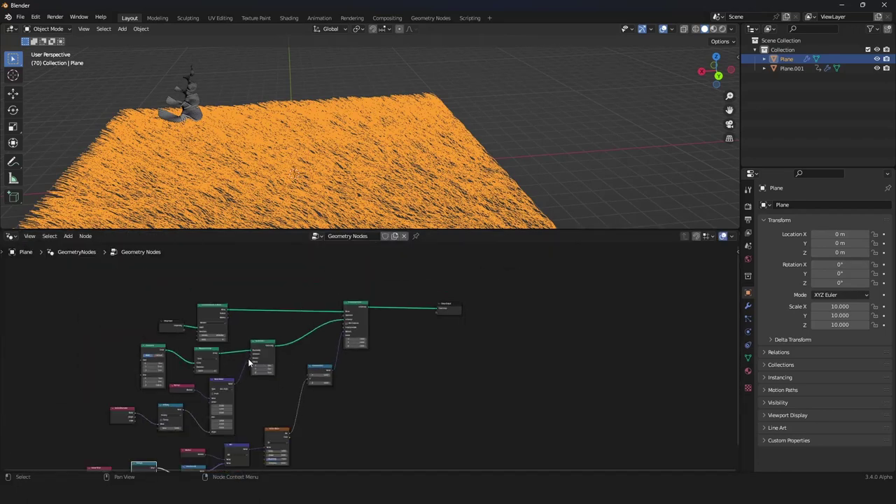
{"action": "scroll", "coordinate": [319, 336], "scroll_direction": "up", "scroll_amount": 2}
{"action": "scroll", "coordinate": [320, 333], "scroll_direction": "up", "scroll_amount": 5}
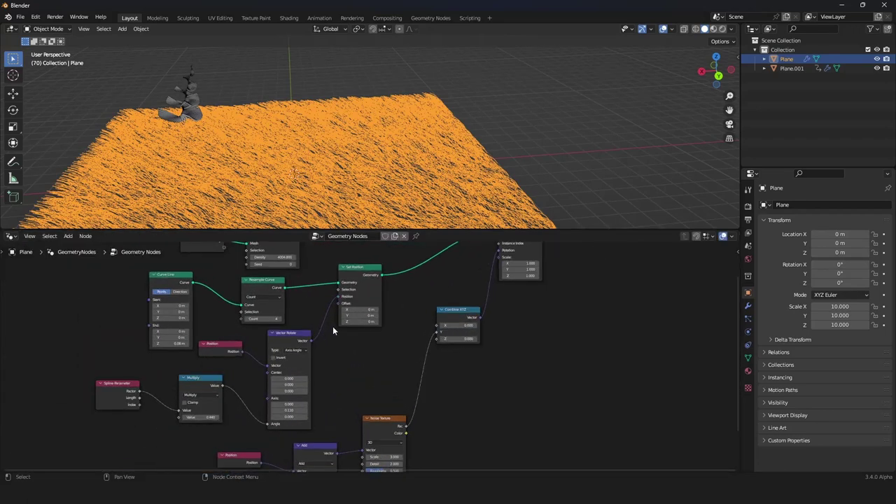
- Move Combine XYZ beside the Noise Texture and shift Instance on Points and Group Output away to make room for new nodes
{"action": "middle_click_drag", "start_coordinate": [355, 313], "coordinate": [299, 339]}
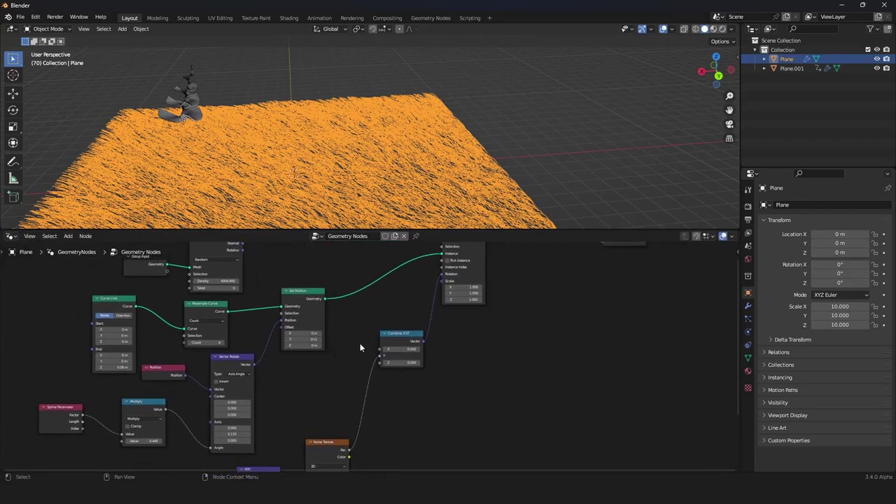
{"action": "left_click", "coordinate": [398, 347]}
{"action": "left_click_drag", "start_coordinate": [573, 269], "coordinate": [385, 350]}
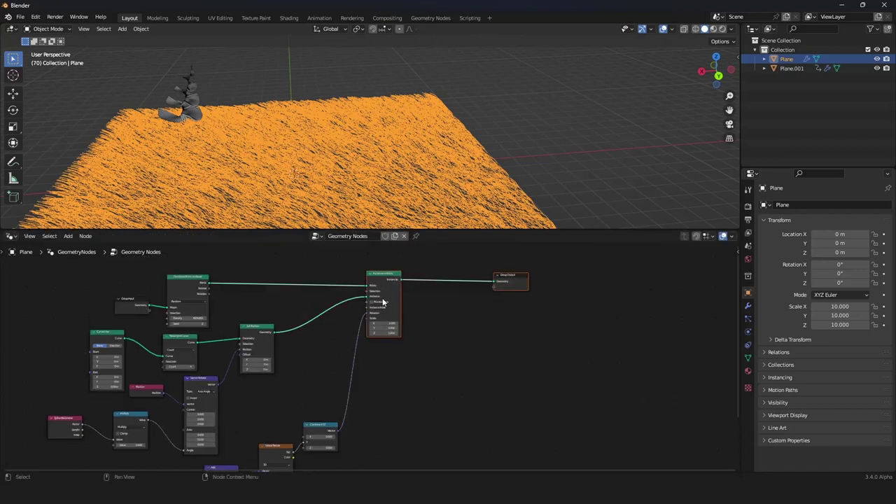
{"action": "left_click_drag", "start_coordinate": [385, 274], "coordinate": [537, 274]}
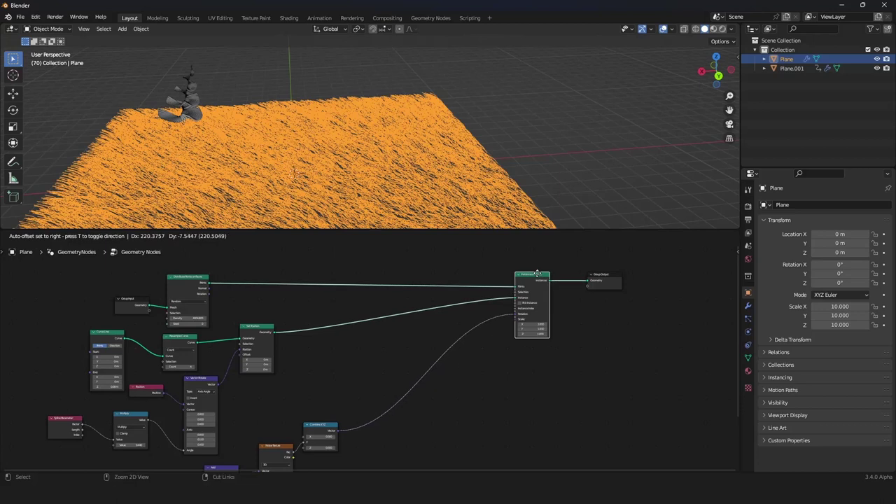
{"action": "left_click_drag", "start_coordinate": [609, 282], "coordinate": [663, 282]}
{"action": "scroll", "coordinate": [519, 373], "scroll_direction": "up", "scroll_amount": 1}
{"action": "middle_click_drag", "start_coordinate": [519, 373], "coordinate": [488, 344]}
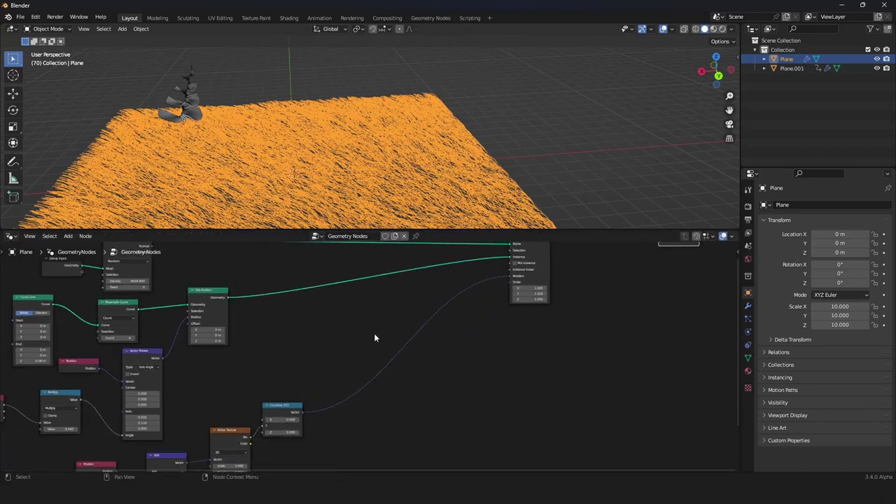
- Insert a Rotate Euler node between Combine XYZ and the Rotation input of Instance on Points
{"action": "key", "text": "shift+a"}
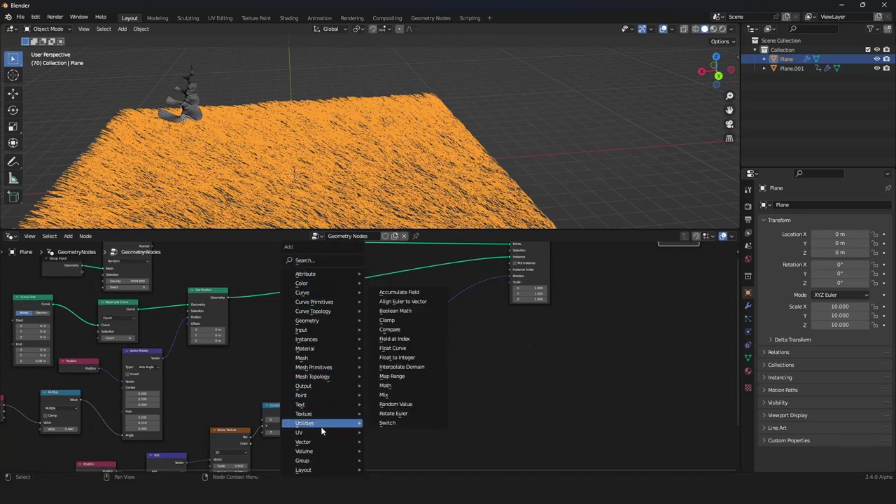
{"action": "left_click", "coordinate": [394, 413]}
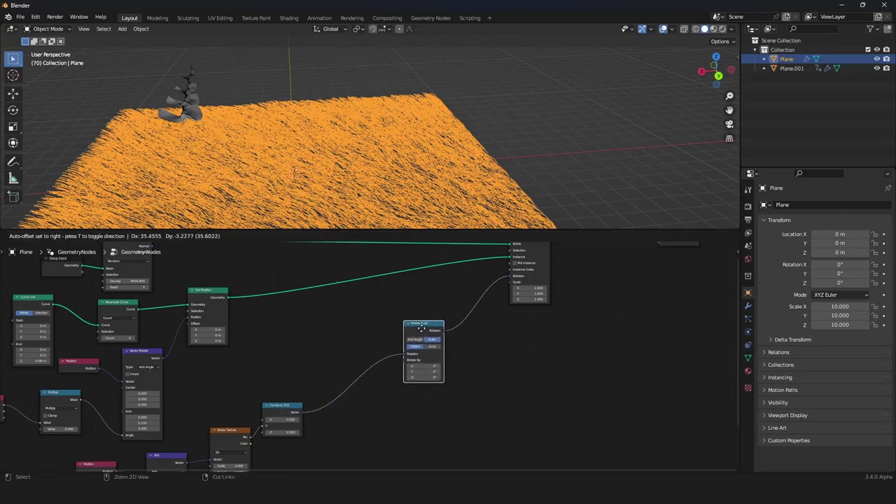
{"action": "left_click", "coordinate": [404, 321]}
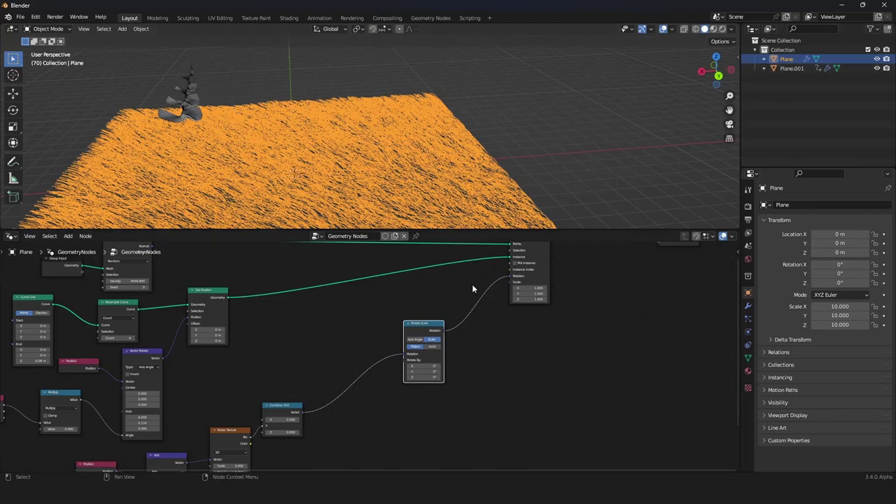
- Add an Object Info node for the tree object Plane.001, set it to Relative, and place it above Combine XYZ
{"action": "left_click", "coordinate": [790, 68]}
{"action": "left_click_drag", "start_coordinate": [785, 69], "coordinate": [300, 327]}
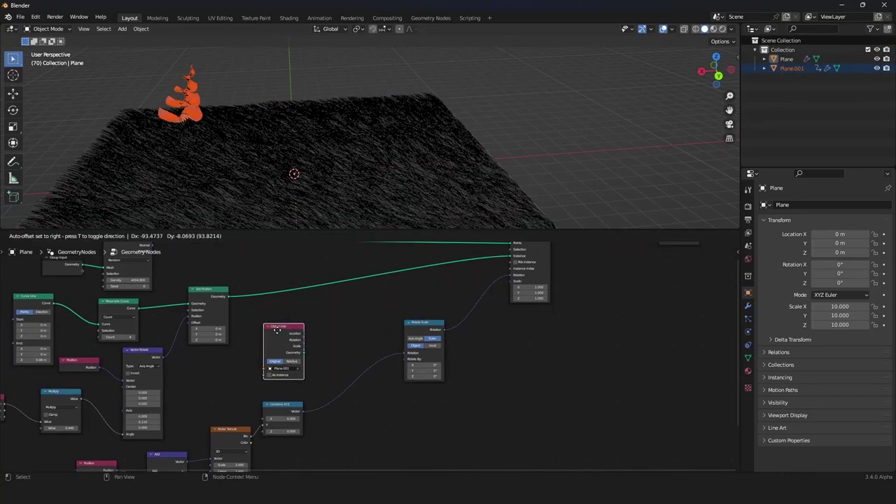
{"action": "left_click", "coordinate": [282, 335]}
{"action": "scroll", "coordinate": [324, 347], "scroll_direction": "up", "scroll_amount": 2}
{"action": "left_click", "coordinate": [262, 364]}
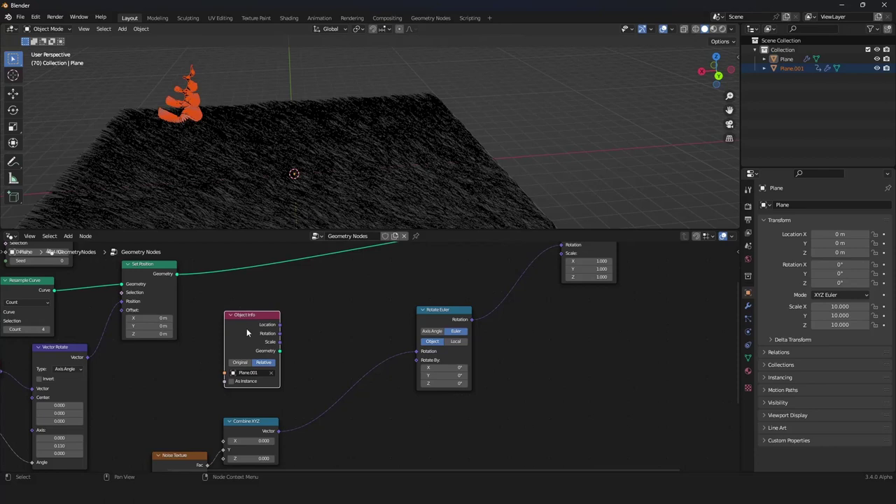
{"action": "left_click_drag", "start_coordinate": [247, 333], "coordinate": [209, 346]}
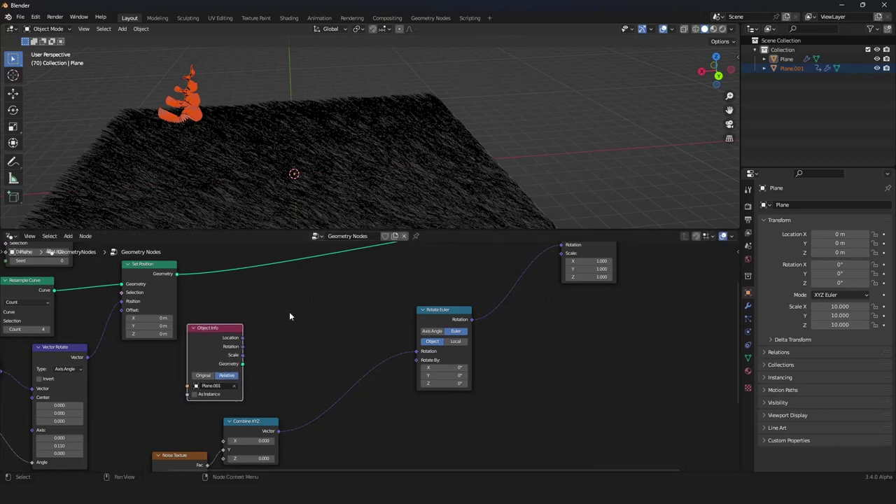
- Add a Geometry Proximity node and connect Object Info's Geometry output to its Target input
{"action": "key", "text": "shift+a"}
{"action": "left_click", "coordinate": [297, 147]}
{"action": "type", "text": "ge"}
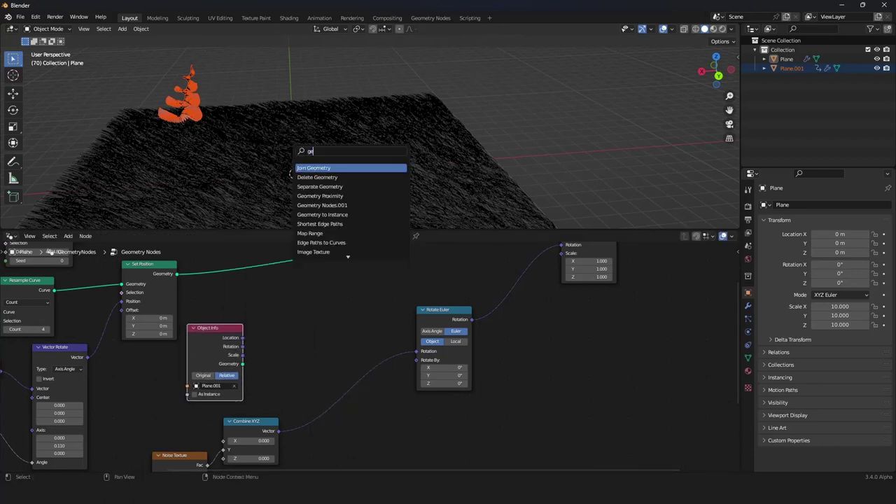
{"action": "type", "text": "om"}
{"action": "key", "text": "Down"}
{"action": "key", "text": "Down"}
{"action": "key", "text": "Down"}
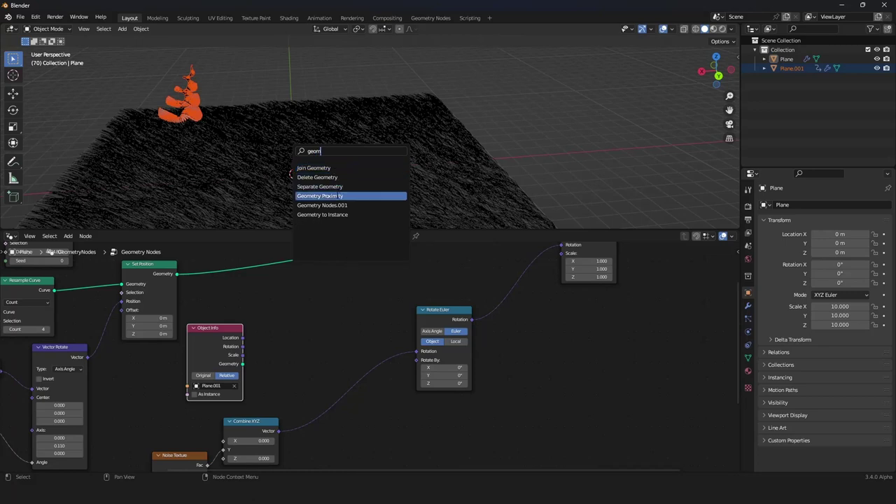
{"action": "left_click", "coordinate": [336, 197]}
{"action": "left_click", "coordinate": [278, 368]}
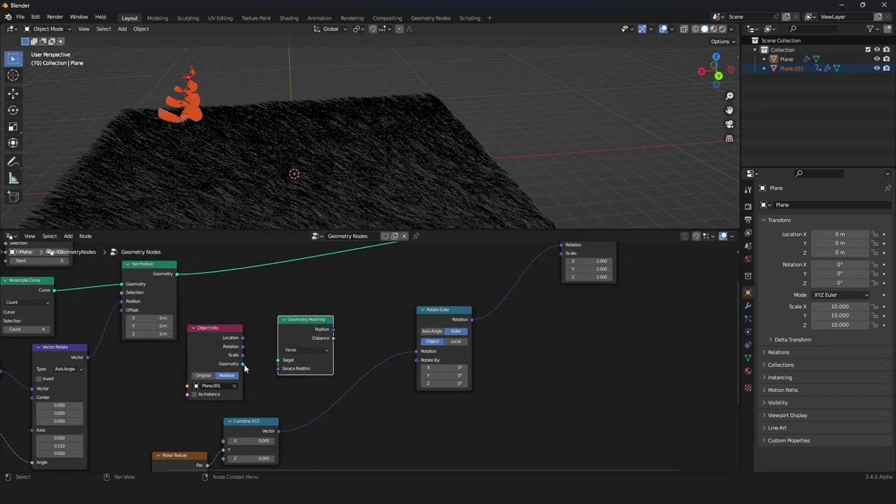
{"action": "left_click_drag", "start_coordinate": [245, 368], "coordinate": [278, 360]}
- Duplicate Combine XYZ, link the copy's Vector to Rotate Euler's Rotate By, and feed Geometry Proximity's Distance into its Z input
{"action": "scroll", "coordinate": [346, 329], "scroll_direction": "down", "scroll_amount": 2}
{"action": "scroll", "coordinate": [314, 324], "scroll_direction": "up", "scroll_amount": 2}
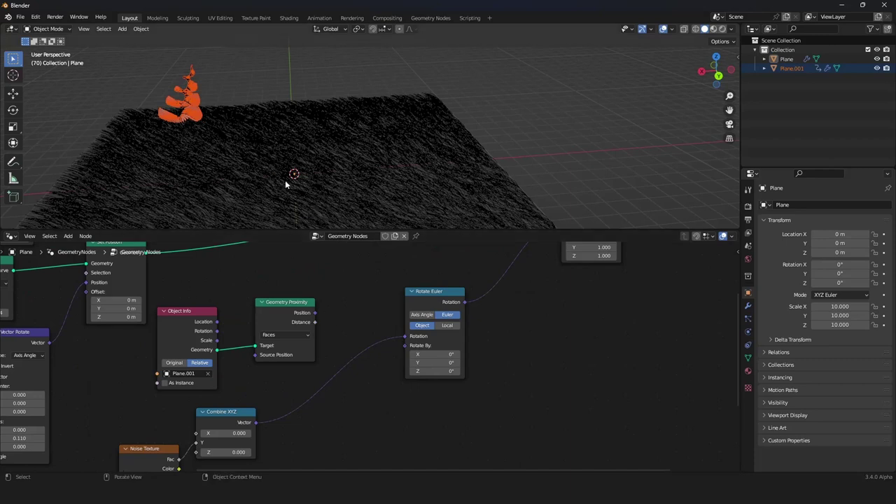
{"action": "scroll", "coordinate": [369, 308], "scroll_direction": "down", "scroll_amount": 5}
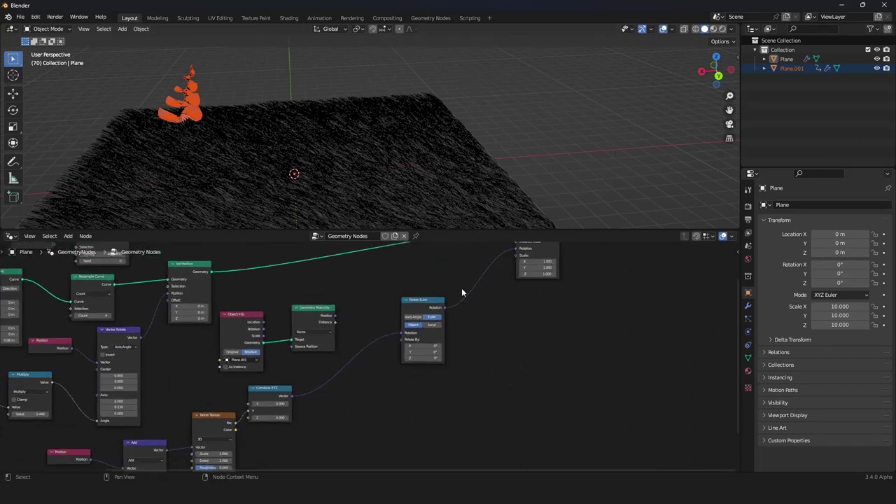
{"action": "left_click_drag", "start_coordinate": [630, 251], "coordinate": [445, 332]}
{"action": "scroll", "coordinate": [378, 369], "scroll_direction": "up", "scroll_amount": 8}
{"action": "left_click", "coordinate": [204, 396]}
{"action": "key", "text": "shift+d"}
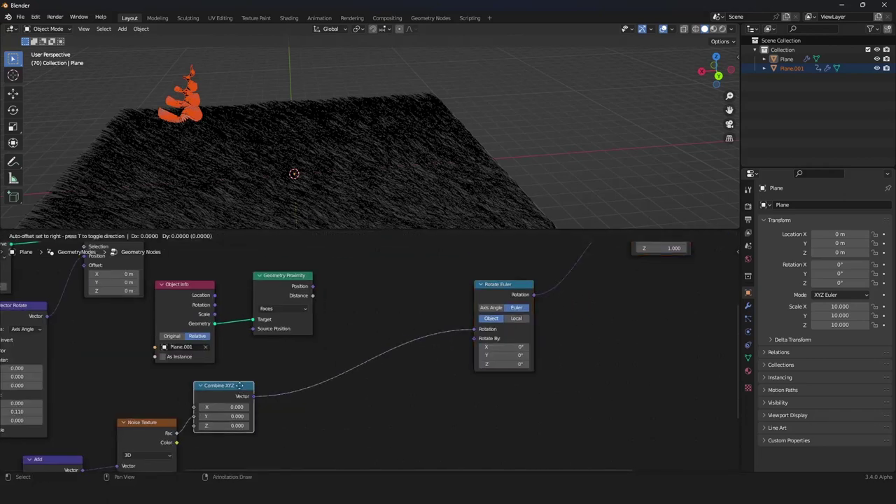
{"action": "left_click", "coordinate": [418, 379]}
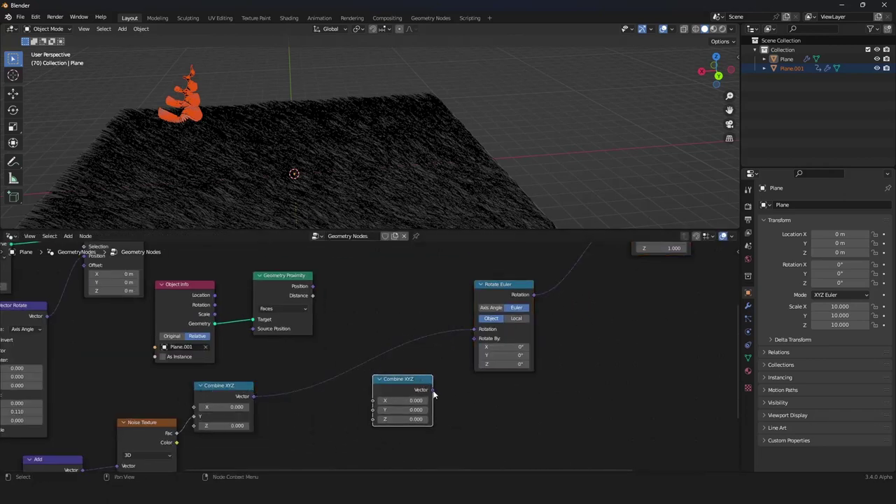
{"action": "left_click_drag", "start_coordinate": [432, 390], "coordinate": [474, 338]}
{"action": "left_click_drag", "start_coordinate": [312, 294], "coordinate": [373, 420]}
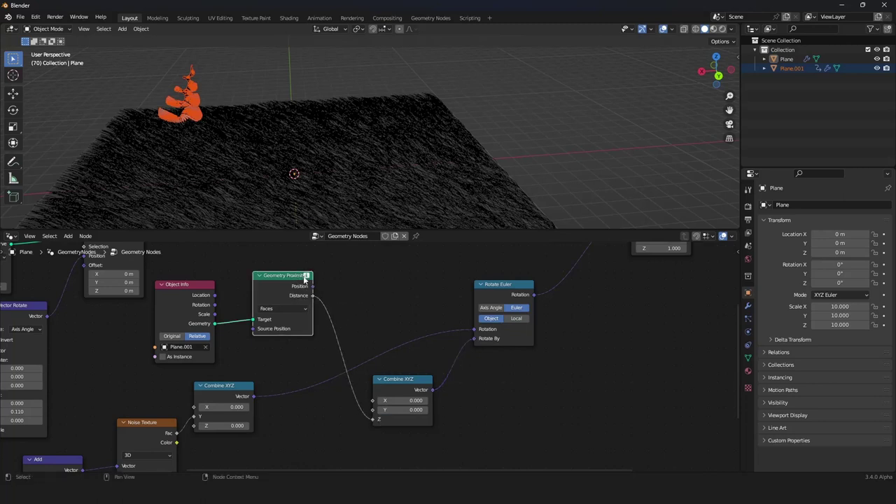
- Insert a Realize Instances node between Object Info and Geometry Proximity so the tree's instances are included
{"action": "left_click_drag", "start_coordinate": [284, 280], "coordinate": [327, 308]}
{"action": "mouse_move", "coordinate": [348, 303]}
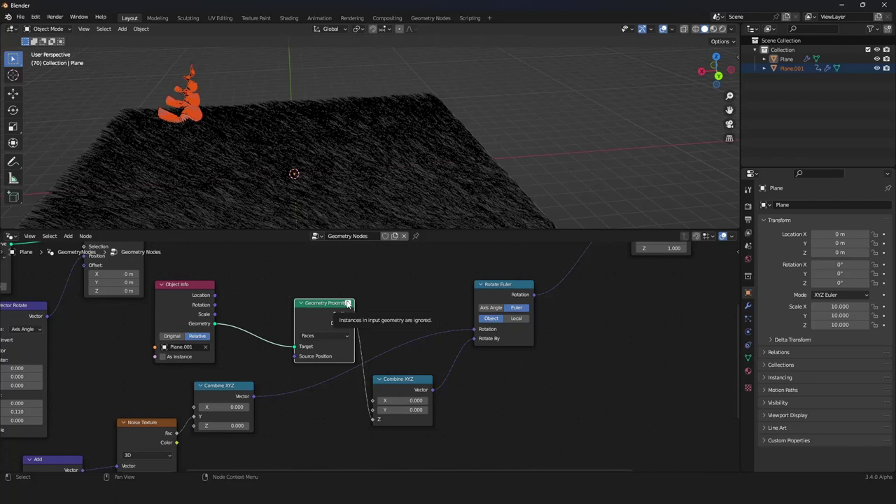
{"action": "left_click_drag", "start_coordinate": [325, 310], "coordinate": [336, 314]}
{"action": "scroll", "coordinate": [223, 51], "scroll_direction": "up", "scroll_amount": 1}
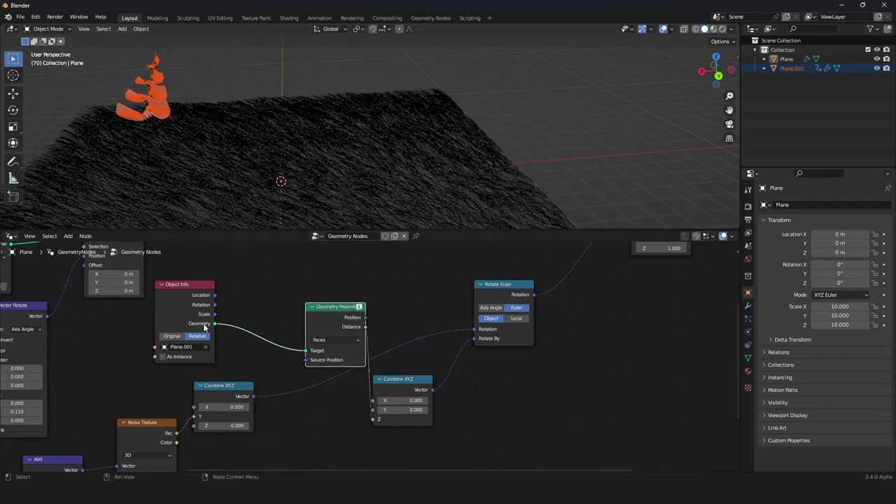
{"action": "left_click_drag", "start_coordinate": [203, 326], "coordinate": [205, 335]}
{"action": "key", "text": "shift+a"}
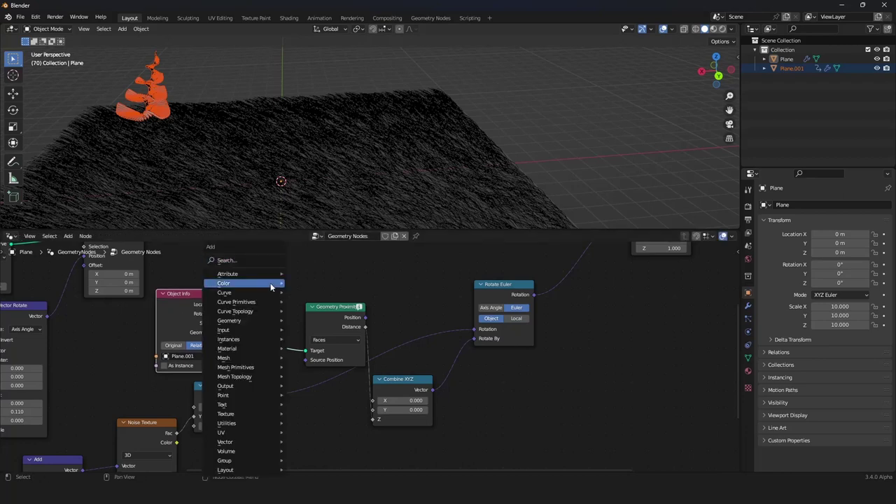
{"action": "mouse_move", "coordinate": [294, 339]}
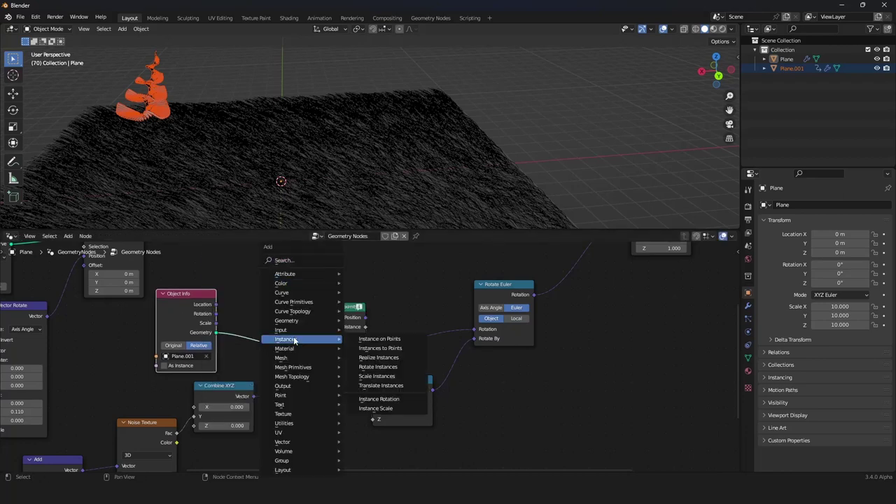
{"action": "left_click", "coordinate": [379, 357]}
{"action": "left_click", "coordinate": [230, 328]}
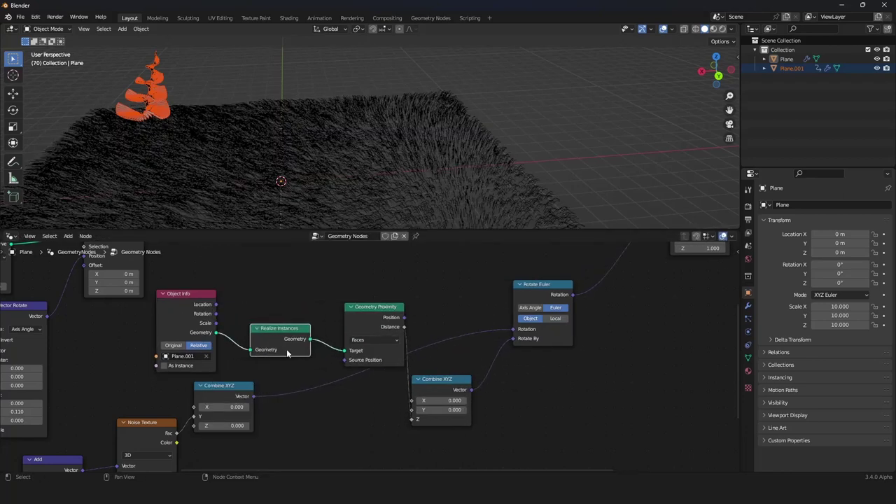
- Move Geometry Proximity lower and shift the second Combine XYZ and Rotate Euler away from it to make room for another node
{"action": "scroll", "coordinate": [380, 166], "scroll_direction": "down", "scroll_amount": 3}
{"action": "middle_click_drag", "start_coordinate": [380, 166], "coordinate": [425, 171]}
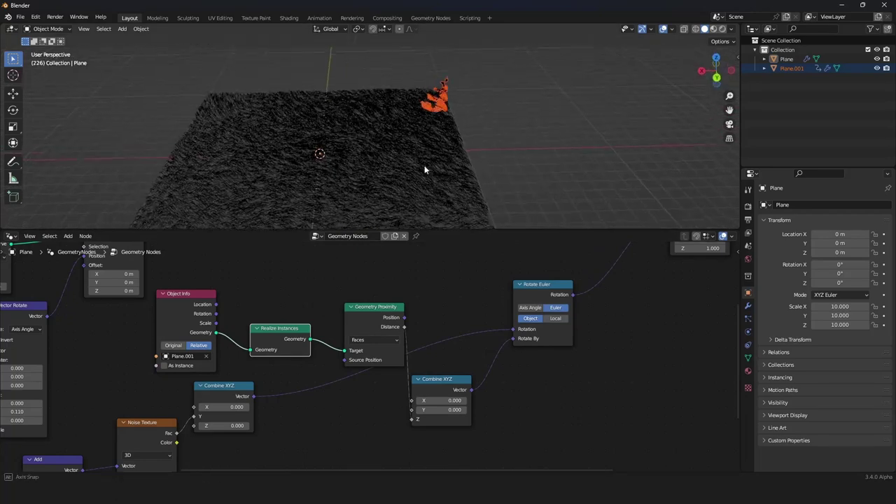
{"action": "scroll", "coordinate": [366, 362], "scroll_direction": "down", "scroll_amount": 3}
{"action": "middle_click_drag", "start_coordinate": [367, 359], "coordinate": [338, 317]}
{"action": "left_click_drag", "start_coordinate": [389, 338], "coordinate": [399, 336]}
{"action": "left_click_drag", "start_coordinate": [342, 294], "coordinate": [330, 360]}
{"action": "scroll", "coordinate": [368, 364], "scroll_direction": "down", "scroll_amount": 6}
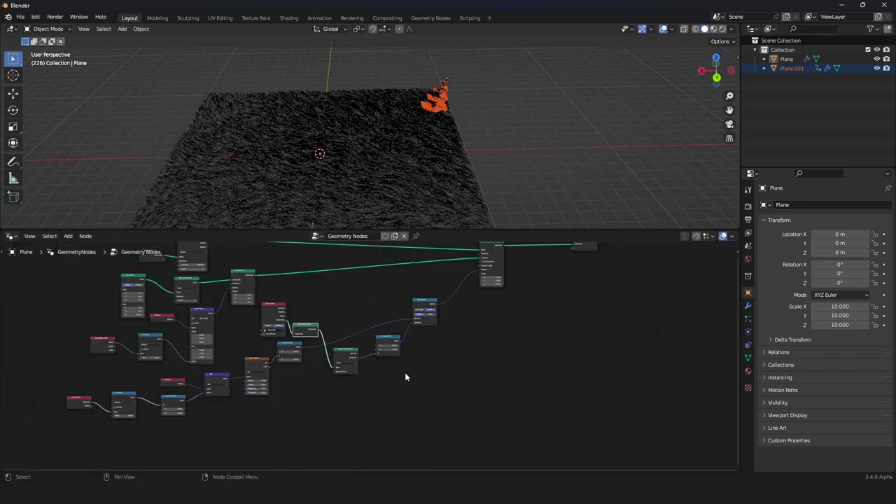
{"action": "left_click_drag", "start_coordinate": [381, 381], "coordinate": [454, 292]}
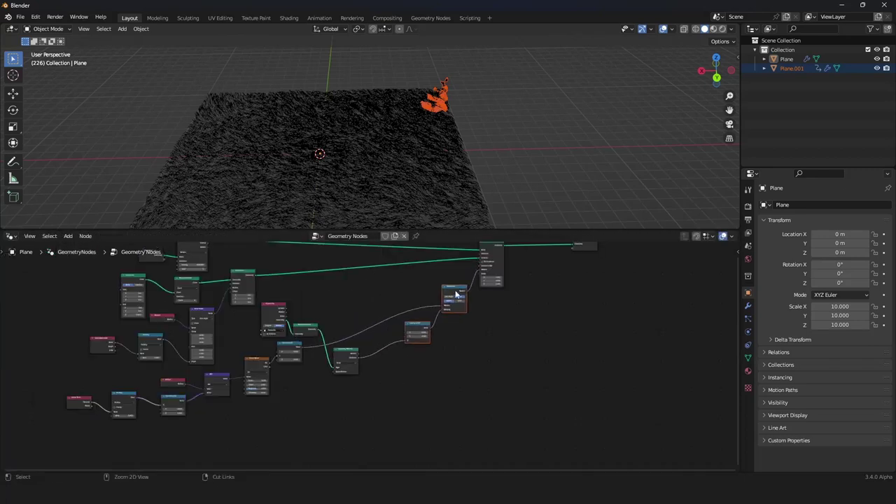
- Insert a ColorRamp between Geometry Proximity's Distance and the second Combine XYZ's Z input, with Ease interpolation
{"action": "scroll", "coordinate": [423, 345], "scroll_direction": "up", "scroll_amount": 5}
{"action": "scroll", "coordinate": [423, 348], "scroll_direction": "up", "scroll_amount": 2}
{"action": "key", "text": "shift+a"}
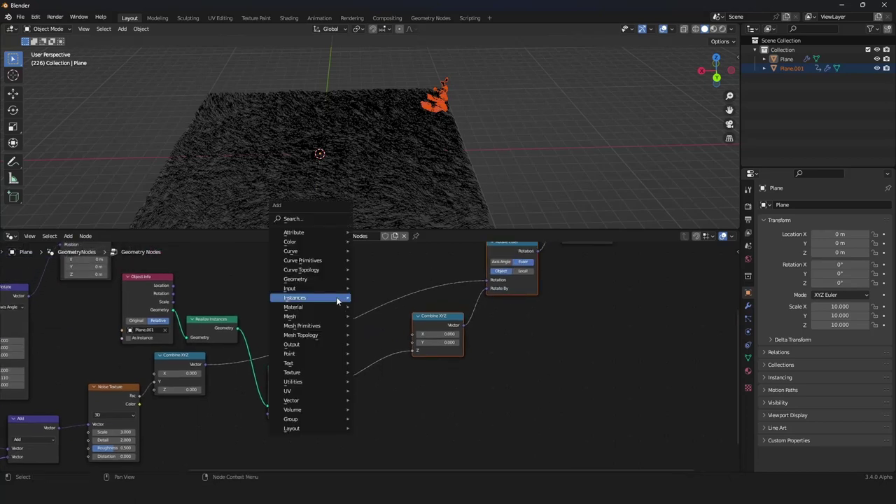
{"action": "left_click", "coordinate": [315, 217]}
{"action": "type", "text": "colo"}
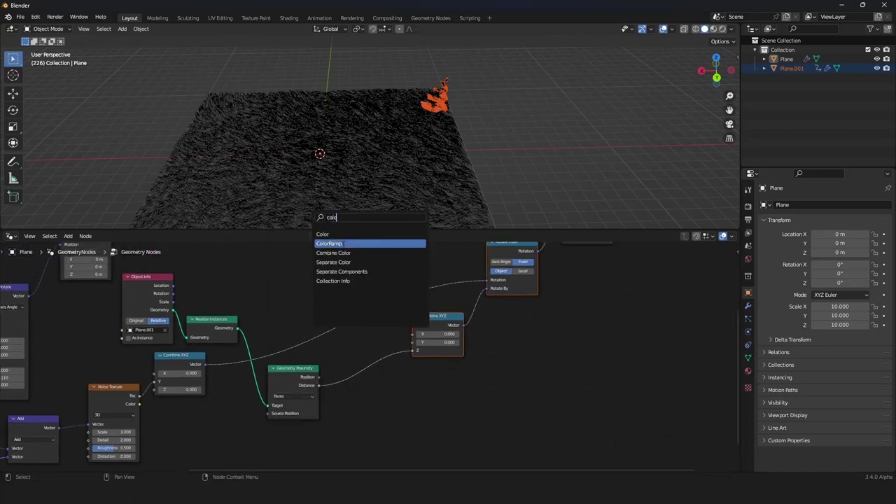
{"action": "left_click", "coordinate": [339, 243]}
{"action": "left_click", "coordinate": [377, 451]}
{"action": "scroll", "coordinate": [392, 350], "scroll_direction": "up", "scroll_amount": 3}
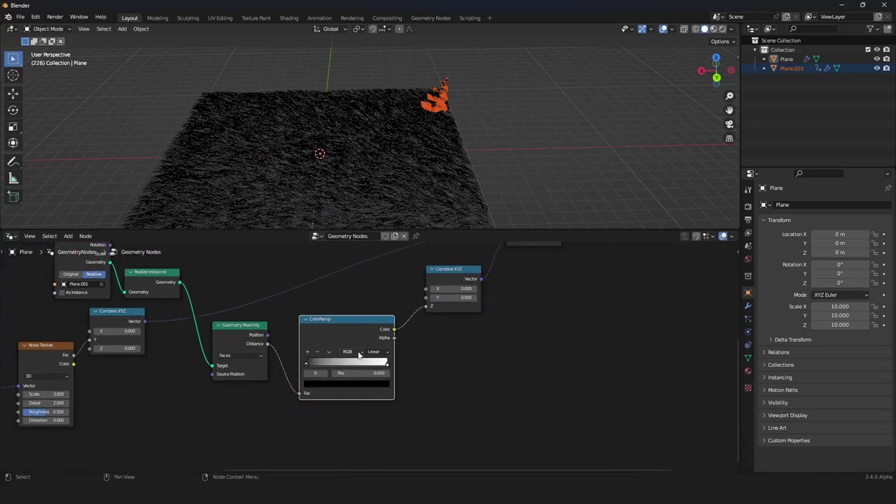
{"action": "left_click", "coordinate": [392, 350]}
{"action": "left_click", "coordinate": [396, 362]}
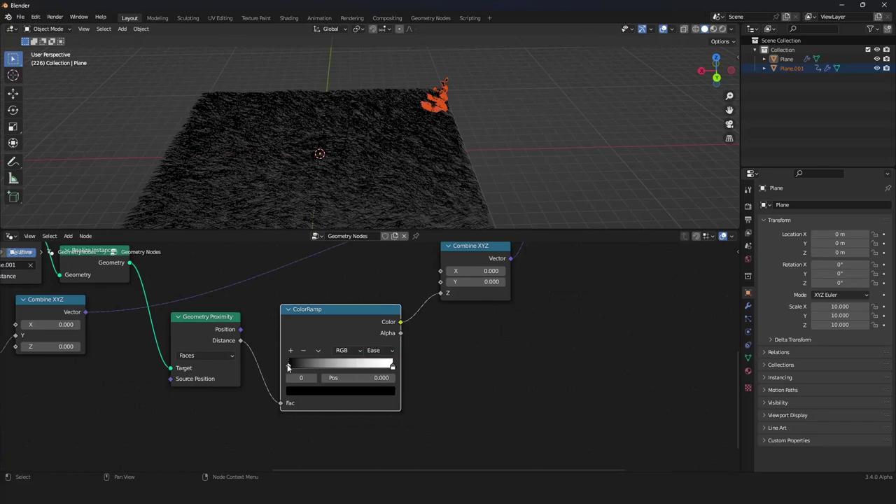
- Reverse the ColorRamp by making its end stop black and its first stop white, with the first stop at position 0.450
{"action": "mouse_move", "coordinate": [288, 367]}
{"action": "left_mouse_down"}
{"action": "mouse_move", "coordinate": [335, 366]}
{"action": "mouse_move", "coordinate": [298, 365]}
{"action": "left_mouse_up"}
{"action": "left_click", "coordinate": [391, 366]}
{"action": "left_click", "coordinate": [380, 391]}
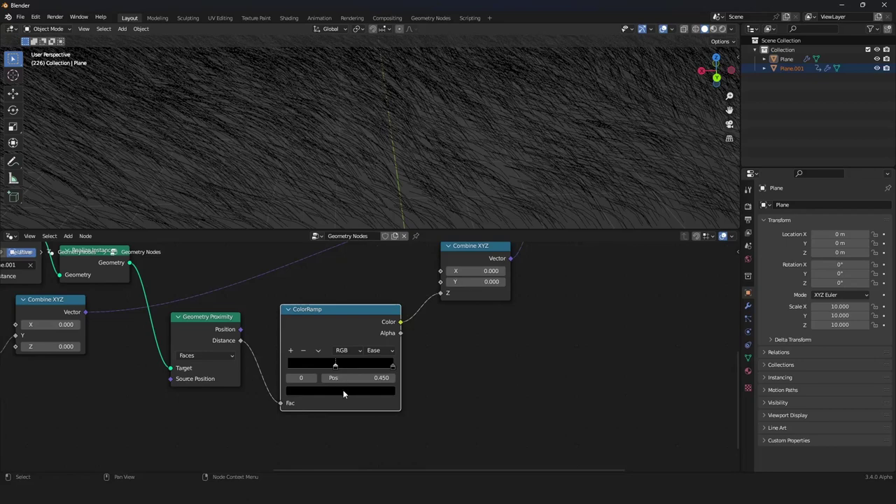
{"action": "left_click", "coordinate": [344, 394]}
{"action": "left_click_drag", "start_coordinate": [372, 302], "coordinate": [372, 246]}
{"action": "scroll", "coordinate": [473, 138], "scroll_direction": "down", "scroll_amount": 4}
{"action": "middle_click_drag", "start_coordinate": [473, 138], "coordinate": [466, 160], "text": "shift"}
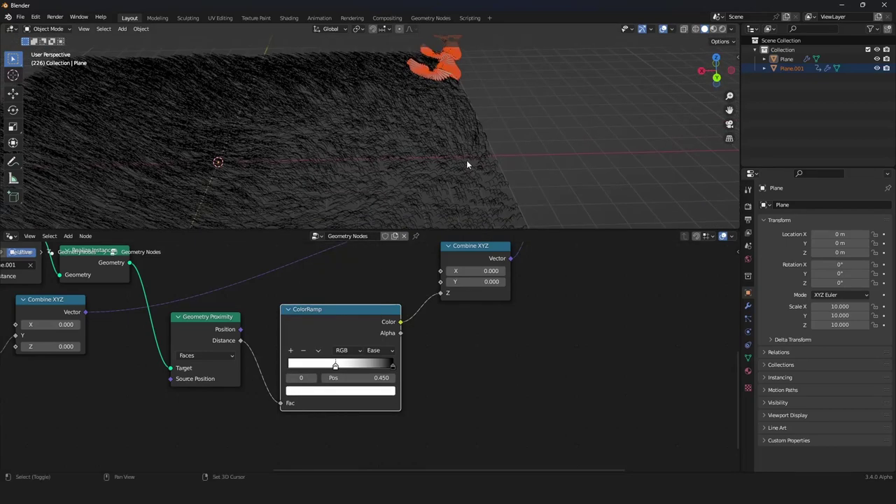
- Set the color value of the ColorRamp's white stop to 4 and move the stop to position 0.195
{"action": "left_click", "coordinate": [343, 394]}
{"action": "left_click", "coordinate": [338, 366]}
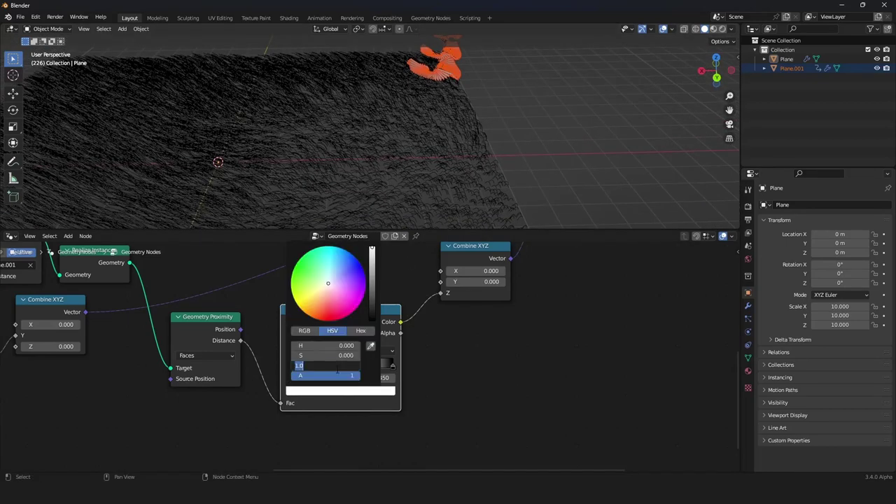
{"action": "type", "text": "4"}
{"action": "key", "text": "Return"}
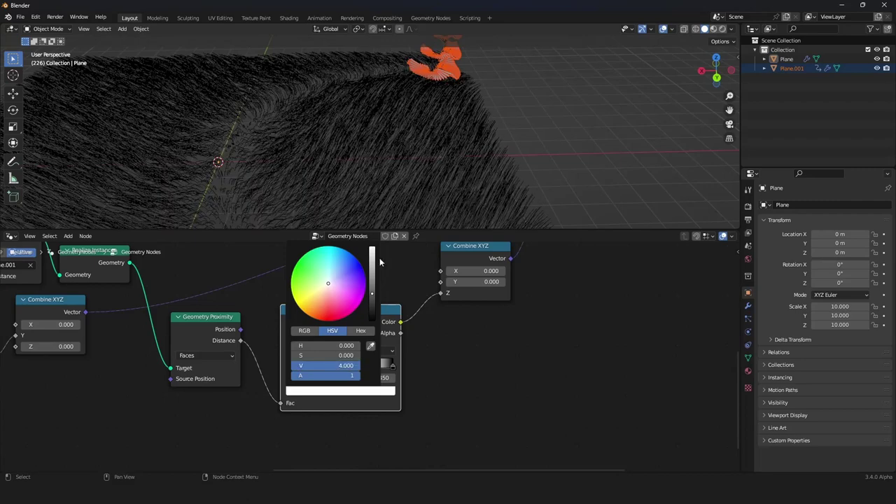
{"action": "left_click_drag", "start_coordinate": [334, 364], "coordinate": [309, 363]}
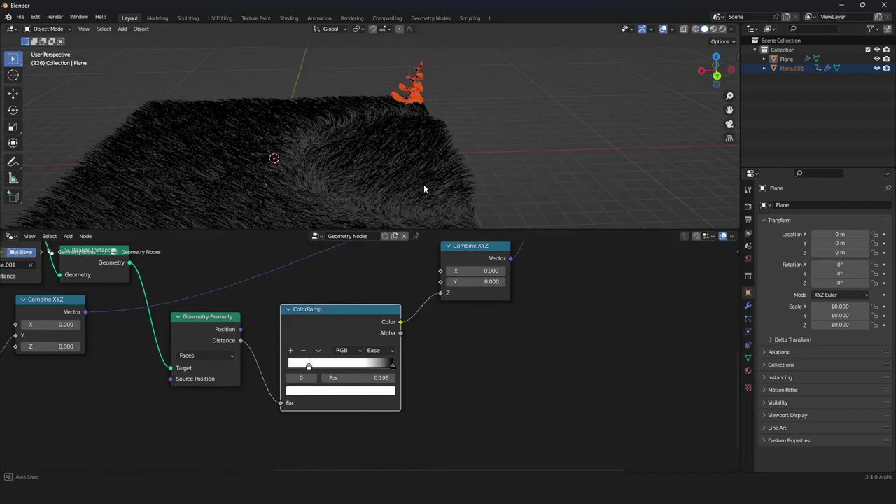
- Play the animation to check how the grass reacts to the moving tree, and inspect the Instance on Points end of the node tree
{"action": "key", "text": "space"}
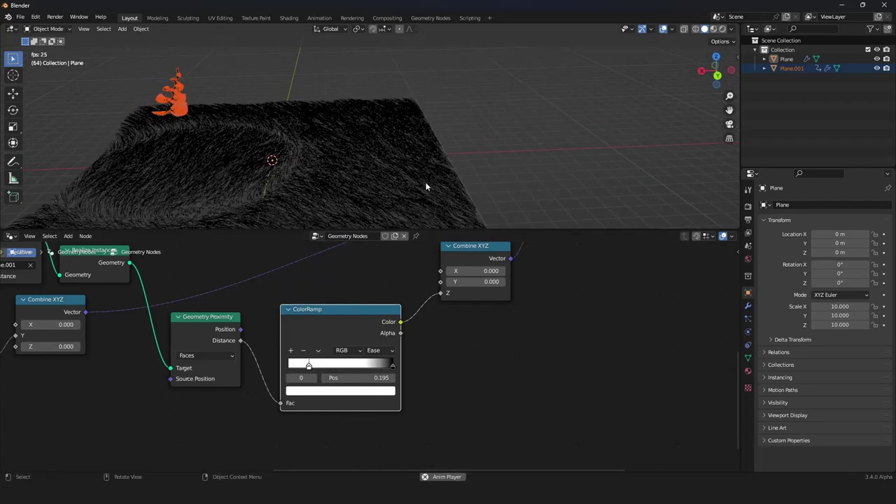
{"action": "key", "text": "space"}
{"action": "scroll", "coordinate": [381, 281], "scroll_direction": "down", "scroll_amount": 8}
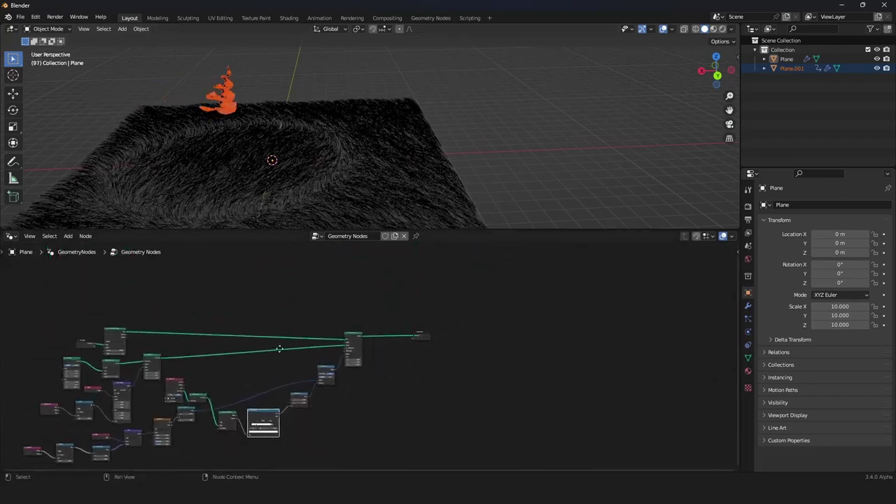
{"action": "middle_click_drag", "start_coordinate": [279, 349], "coordinate": [279, 352]}
{"action": "scroll", "coordinate": [279, 352], "scroll_direction": "up", "scroll_amount": 14}
{"action": "scroll", "coordinate": [342, 301], "scroll_direction": "down", "scroll_amount": 4}
{"action": "scroll", "coordinate": [363, 278], "scroll_direction": "up", "scroll_amount": 1}
{"action": "middle_click_drag", "start_coordinate": [363, 280], "coordinate": [356, 305]}
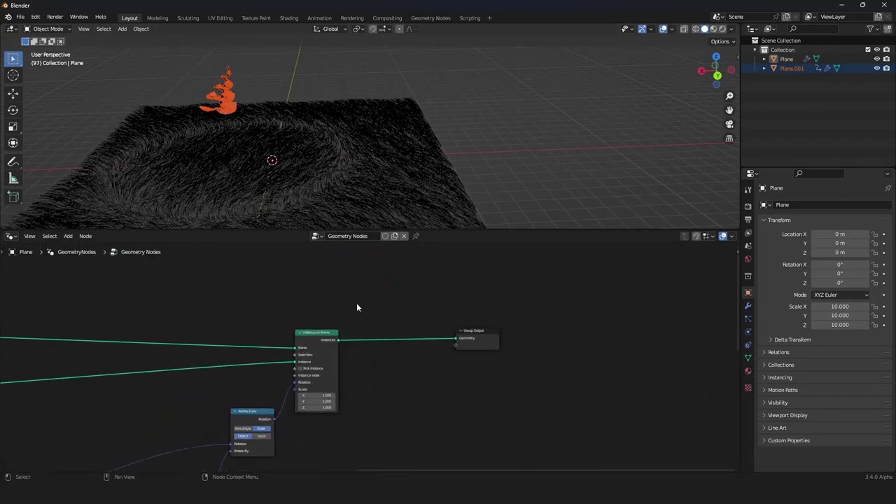
{"action": "scroll", "coordinate": [364, 287], "scroll_direction": "up", "scroll_amount": 1}
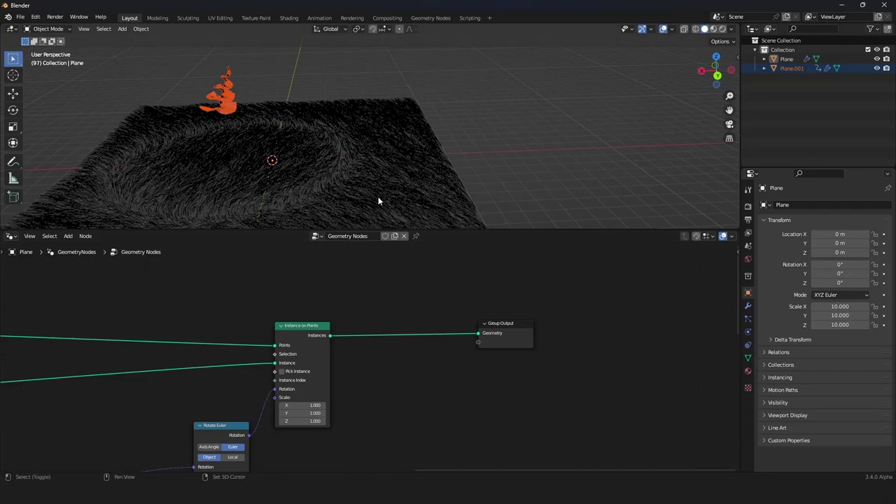
- Select the grass plane and insert a Curve to Mesh node between Instance on Points and Group Output
{"action": "middle_click_drag", "start_coordinate": [375, 200], "coordinate": [390, 180], "text": "shift"}
{"action": "left_click", "coordinate": [390, 180]}
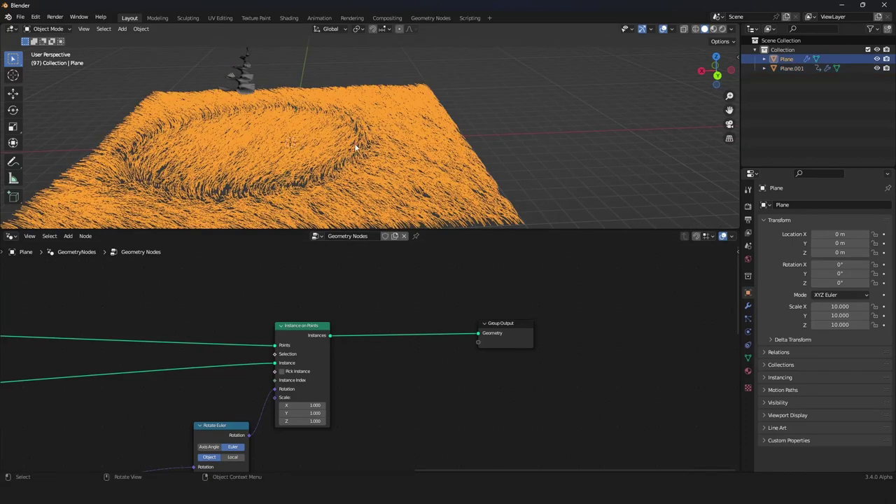
{"action": "key", "text": "shift+a"}
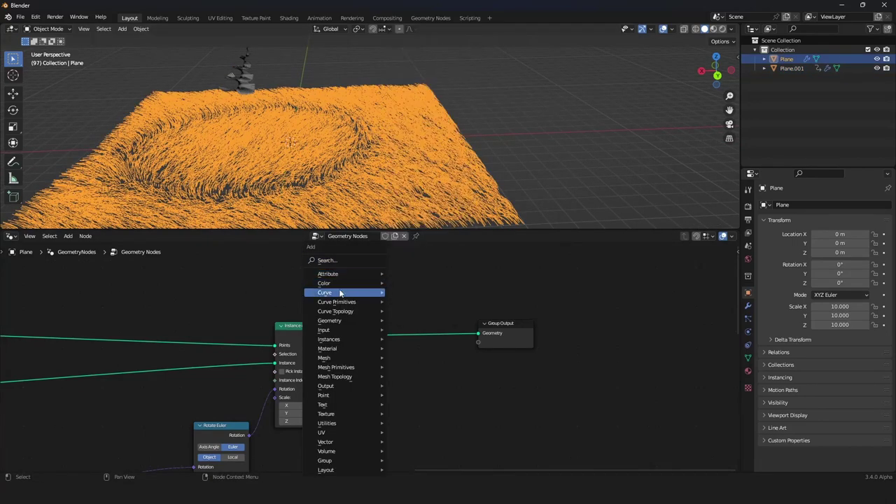
{"action": "mouse_move", "coordinate": [353, 292]}
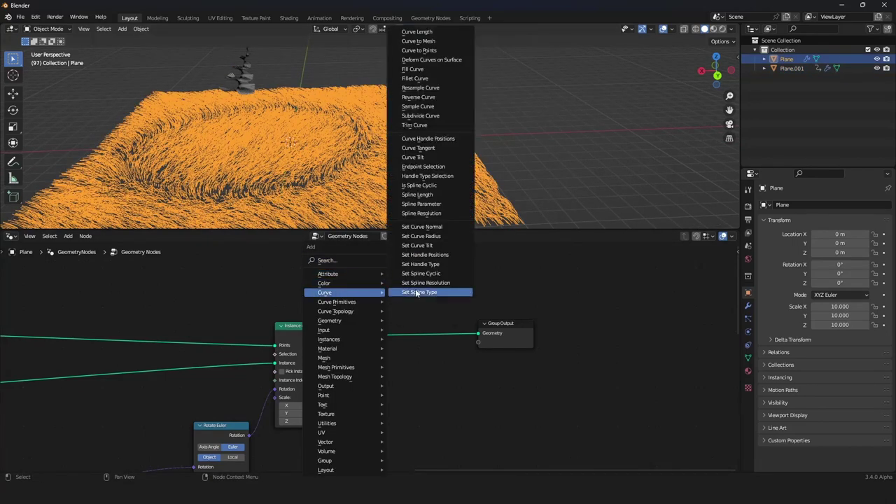
{"action": "left_click", "coordinate": [437, 43]}
{"action": "left_click", "coordinate": [385, 319]}
{"action": "left_click_drag", "start_coordinate": [561, 303], "coordinate": [426, 368]}
{"action": "key", "text": "g"}
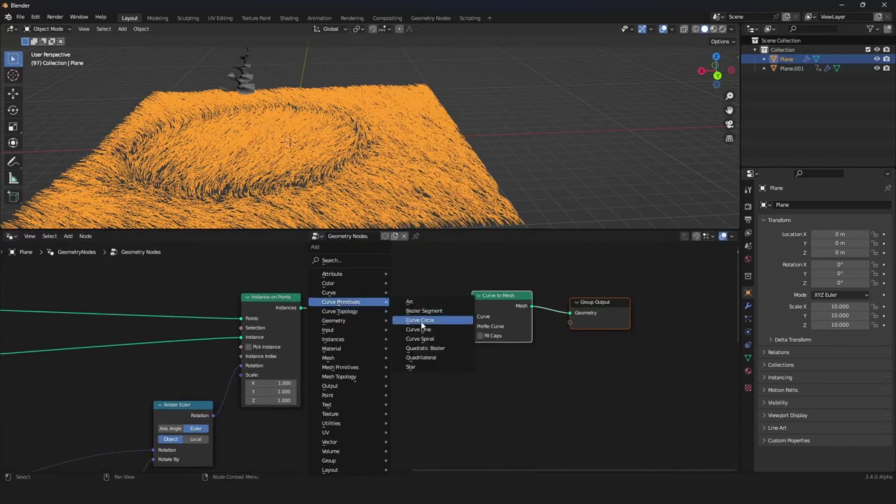
- Add a Curve Circle, connect it to Curve to Mesh's Profile Curve, and set its radius to 0.01 m
{"action": "left_click", "coordinate": [420, 322]}
{"action": "left_click", "coordinate": [369, 341]}
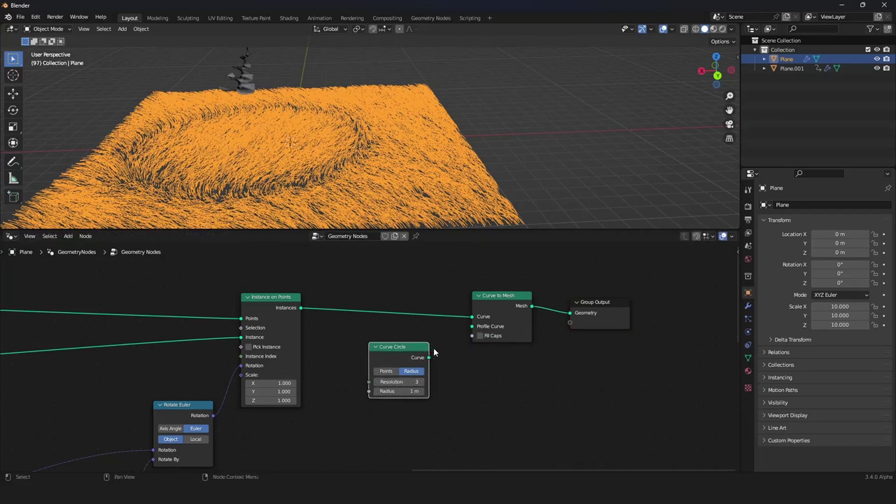
{"action": "left_click_drag", "start_coordinate": [429, 356], "coordinate": [473, 326]}
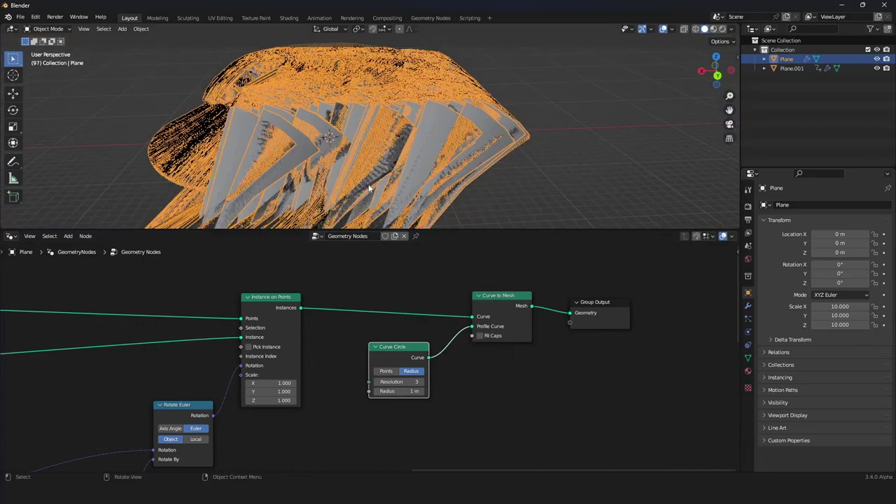
{"action": "left_click_drag", "start_coordinate": [403, 392], "coordinate": [327, 391], "text": "shift"}
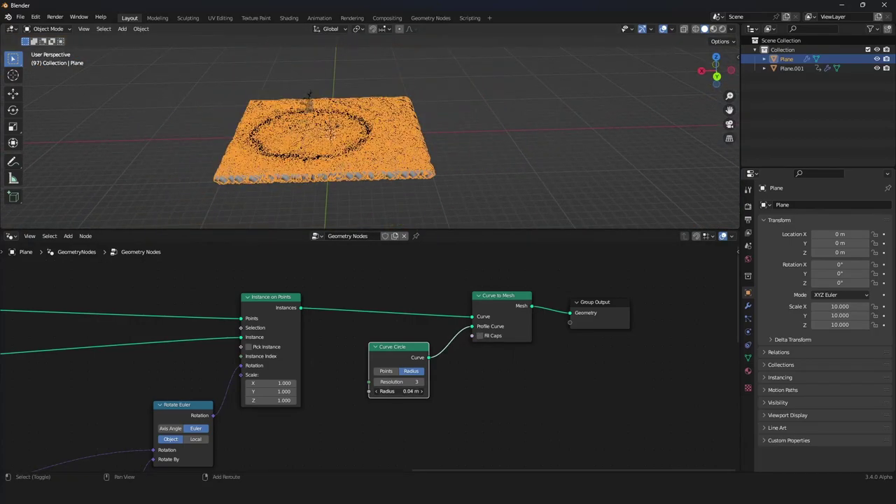
- Examine the thickness and shape of the meshed blades up close along the grass plane's edge
{"action": "scroll", "coordinate": [443, 219], "scroll_direction": "up", "scroll_amount": 5}
{"action": "middle_click_drag", "start_coordinate": [443, 220], "coordinate": [457, 151], "text": "shift"}
{"action": "scroll", "coordinate": [457, 152], "scroll_direction": "up", "scroll_amount": 4}
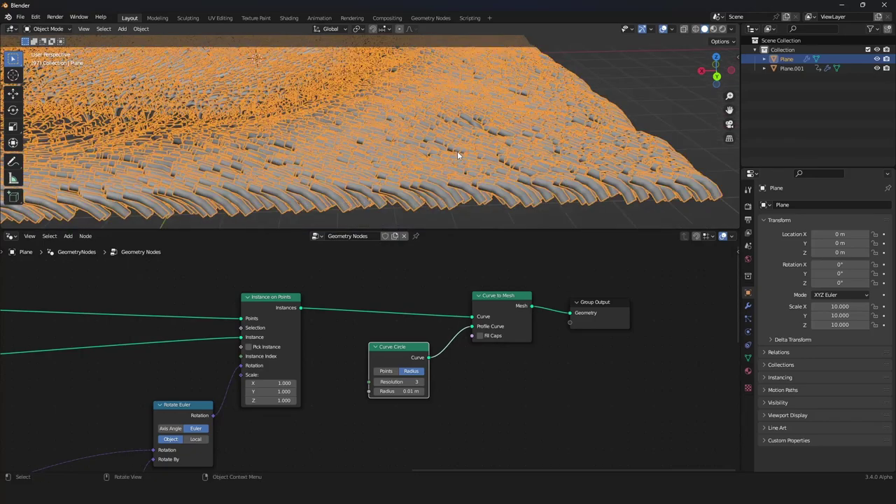
{"action": "scroll", "coordinate": [420, 341], "scroll_direction": "down", "scroll_amount": 2}
{"action": "middle_click_drag", "start_coordinate": [419, 340], "coordinate": [407, 348]}
{"action": "scroll", "coordinate": [408, 348], "scroll_direction": "up", "scroll_amount": 3}
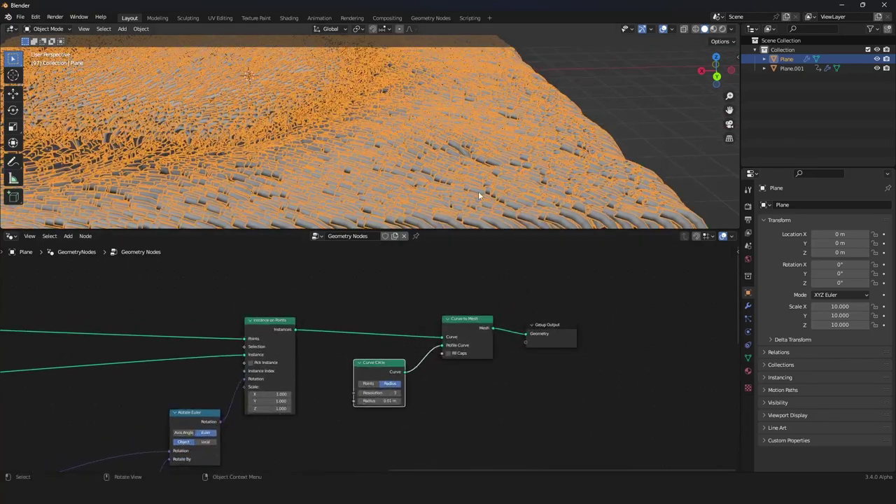
{"action": "middle_click_drag", "start_coordinate": [500, 192], "coordinate": [510, 145]}
{"action": "middle_click_drag", "start_coordinate": [578, 146], "coordinate": [418, 163], "text": "shift"}
{"action": "scroll", "coordinate": [420, 162], "scroll_direction": "up", "scroll_amount": 2}
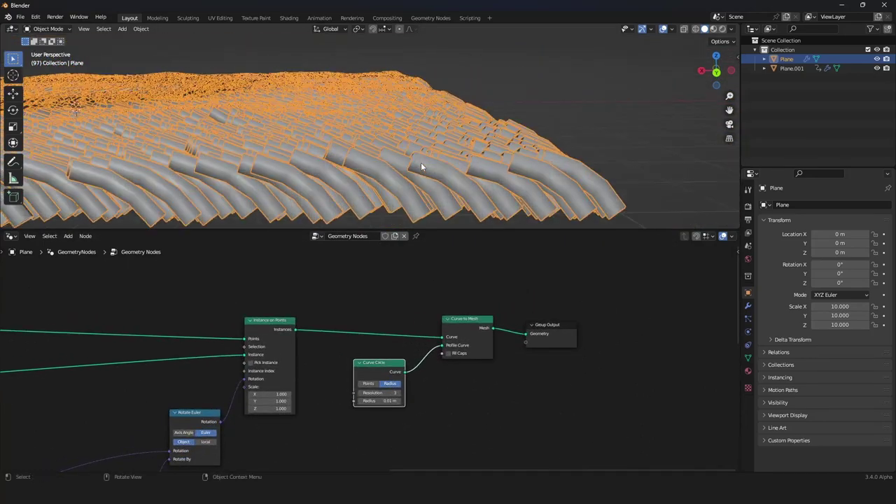
- Insert a Set Curve Radius node between Instance on Points and Curve to Mesh
{"action": "scroll", "coordinate": [346, 324], "scroll_direction": "down", "scroll_amount": 2}
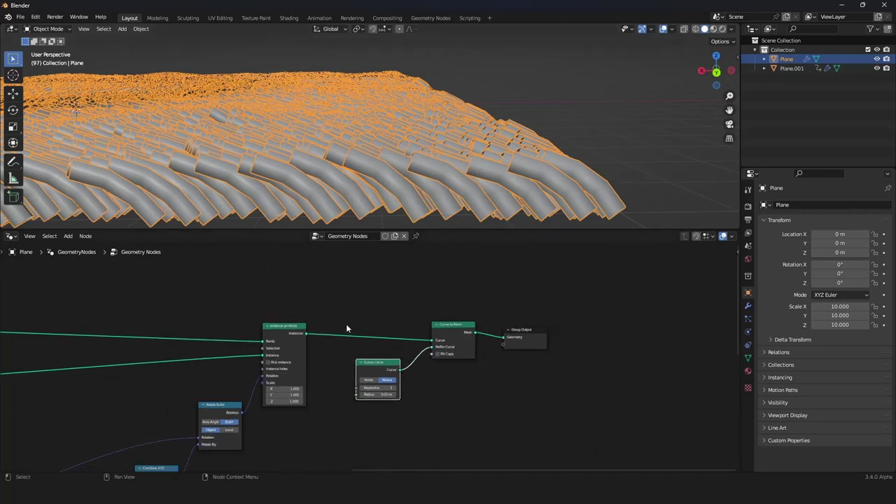
{"action": "middle_click_drag", "start_coordinate": [346, 324], "coordinate": [346, 333]}
{"action": "scroll", "coordinate": [346, 333], "scroll_direction": "up", "scroll_amount": 3}
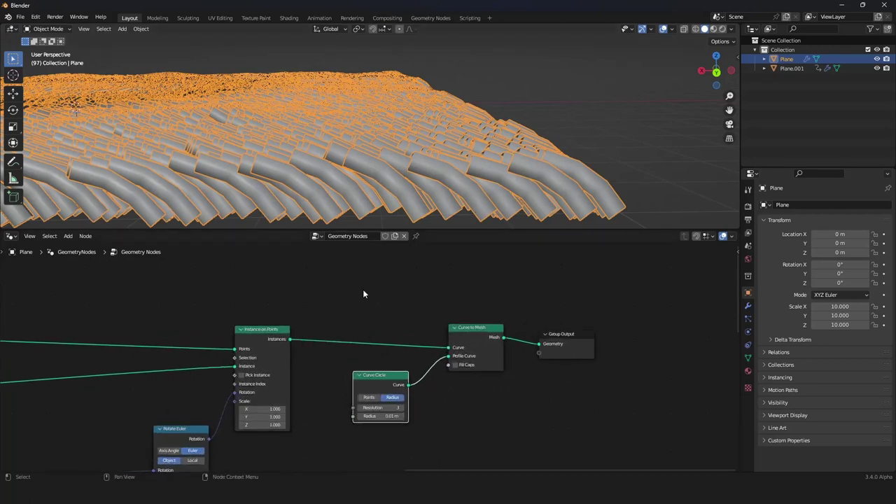
{"action": "key", "text": "shift+a"}
{"action": "mouse_move", "coordinate": [364, 280]}
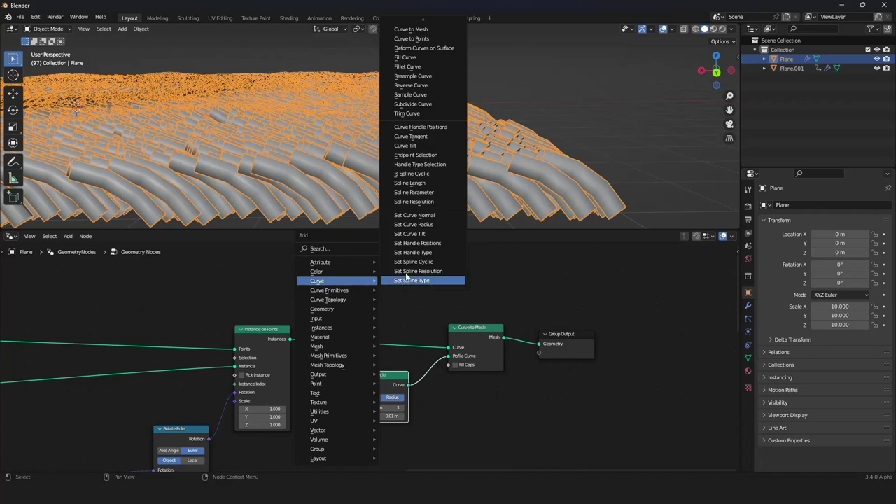
{"action": "left_click", "coordinate": [420, 224]}
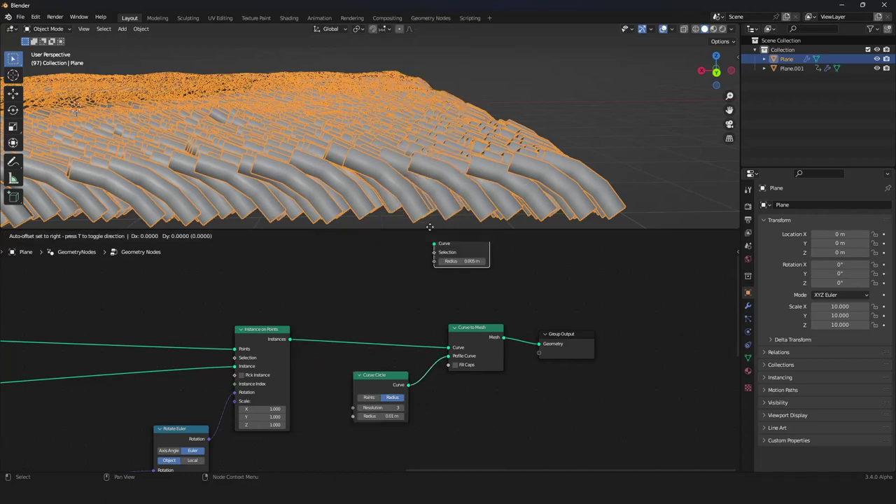
{"action": "left_click", "coordinate": [368, 316]}
{"action": "left_click_drag", "start_coordinate": [368, 316], "coordinate": [366, 297]}
- Add a Spline Parameter node and connect its Factor to Set Curve Radius's Radius input
{"action": "key", "text": "shift+a"}
{"action": "mouse_move", "coordinate": [316, 295]}
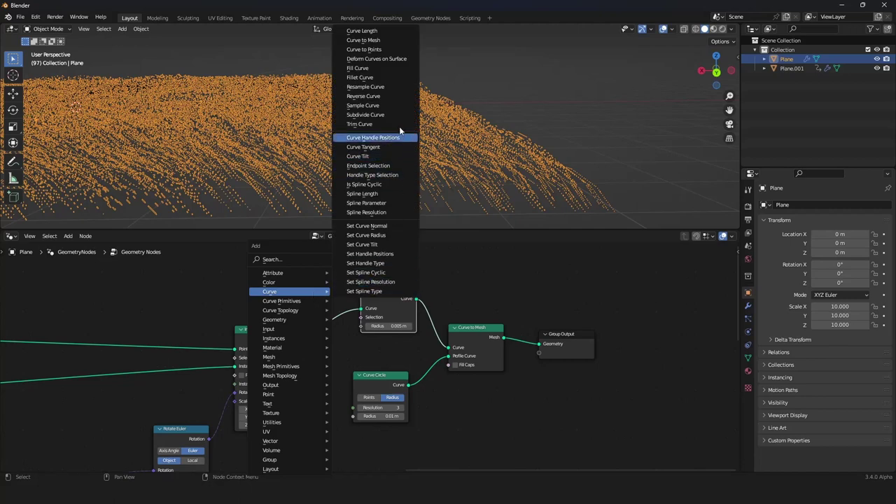
{"action": "left_click", "coordinate": [366, 202]}
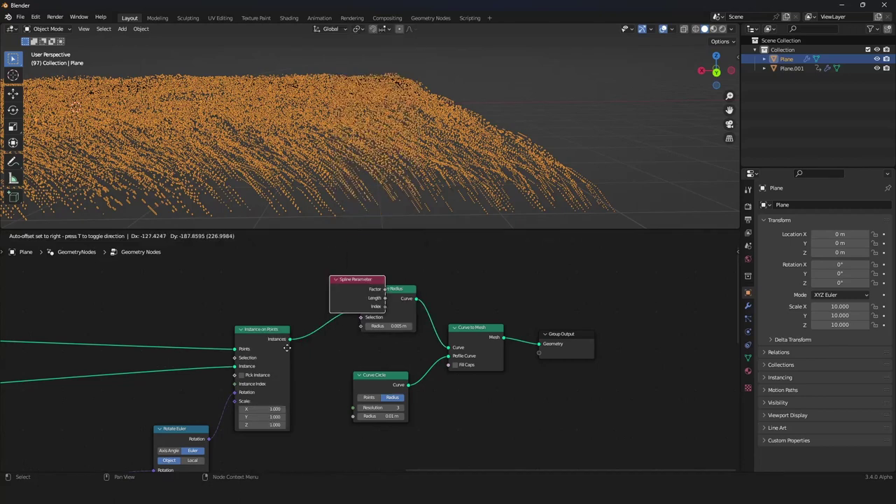
{"action": "left_click", "coordinate": [250, 268]}
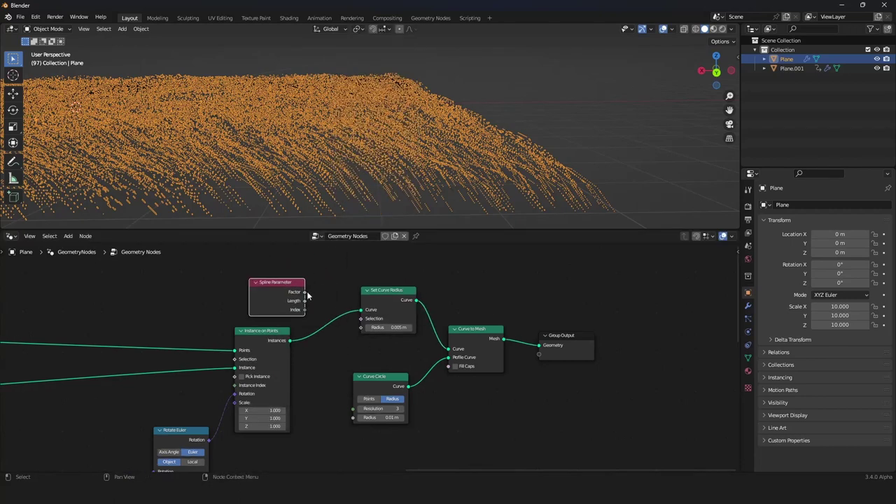
{"action": "left_click_drag", "start_coordinate": [305, 292], "coordinate": [361, 327]}
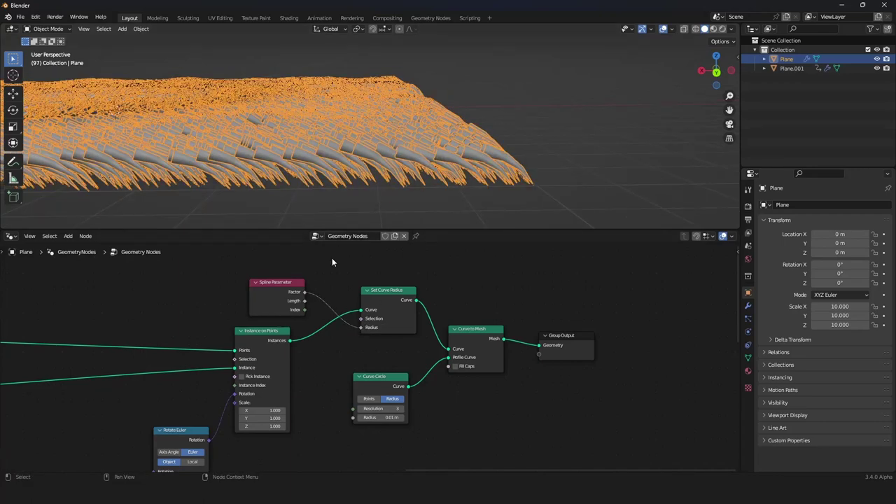
- Insert a Map Range between Spline Parameter and Set Curve Radius, with To Min 1 and To Max 0, to taper the blades
{"action": "key", "text": "shift+a"}
{"action": "type", "text": "map"}
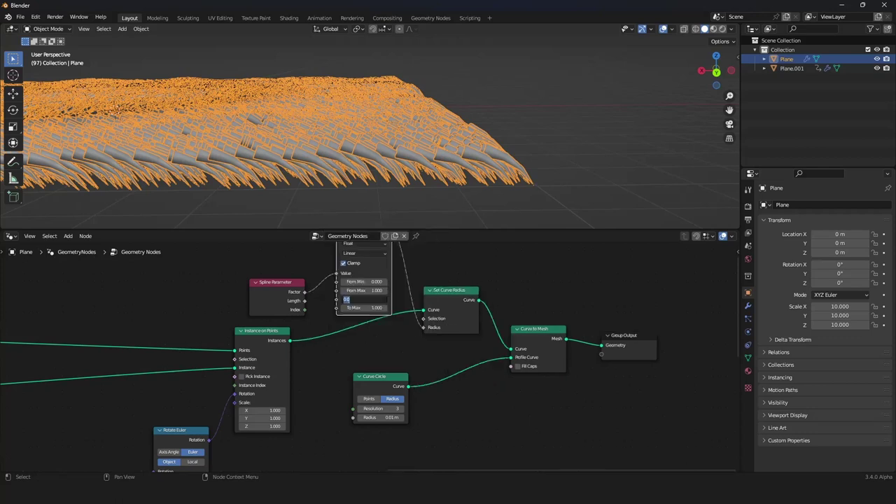
{"action": "type", "text": "1"}
{"action": "key", "text": "Return"}
{"action": "left_click", "coordinate": [377, 307]}
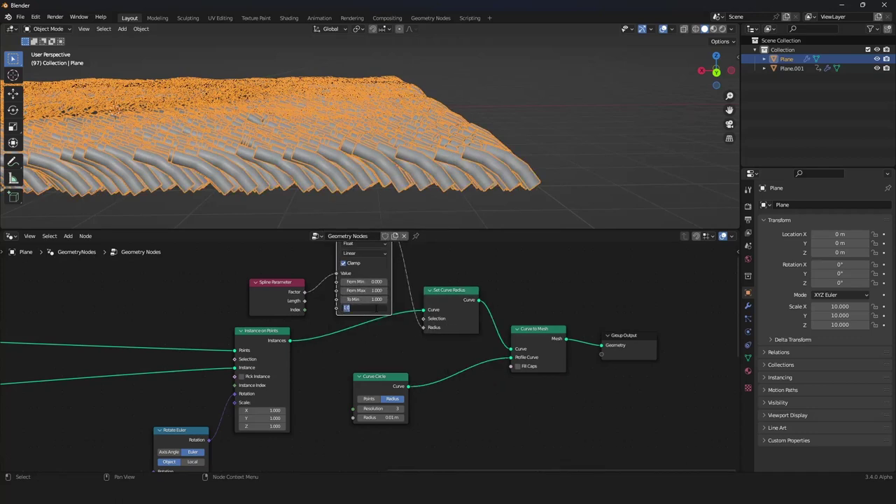
{"action": "type", "text": "0"}
{"action": "key", "text": "Return"}
- Hide the viewport overlays and play the animation to check how the tapered blades react to the moving tree
{"action": "middle_click_drag", "start_coordinate": [458, 98], "coordinate": [524, 127]}
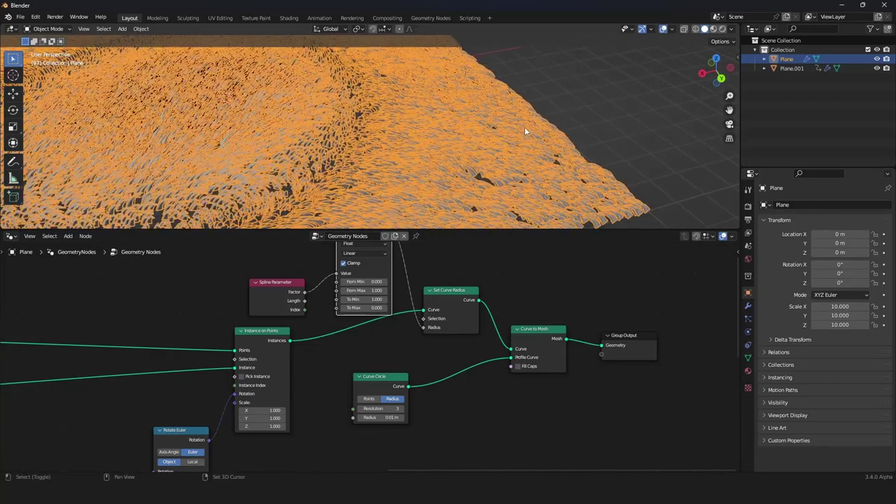
{"action": "left_click", "coordinate": [663, 28]}
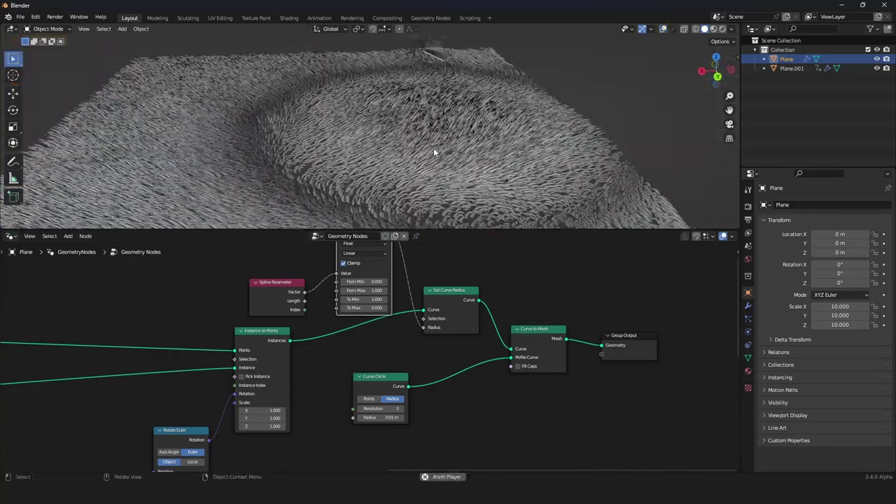
{"action": "key", "text": "space"}
{"action": "scroll", "coordinate": [433, 152], "scroll_direction": "down", "scroll_amount": 3}
{"action": "scroll", "coordinate": [434, 151], "scroll_direction": "up", "scroll_amount": 3}
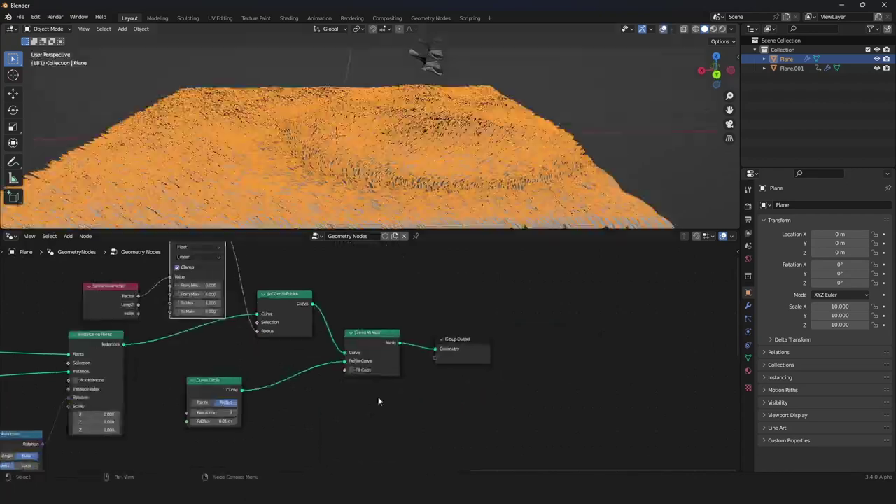
- Move the Group Output node away from Curve to Mesh and create a new material for the grass plane
{"action": "left_click_drag", "start_coordinate": [459, 339], "coordinate": [576, 338]}
{"action": "key", "text": "shift+a"}
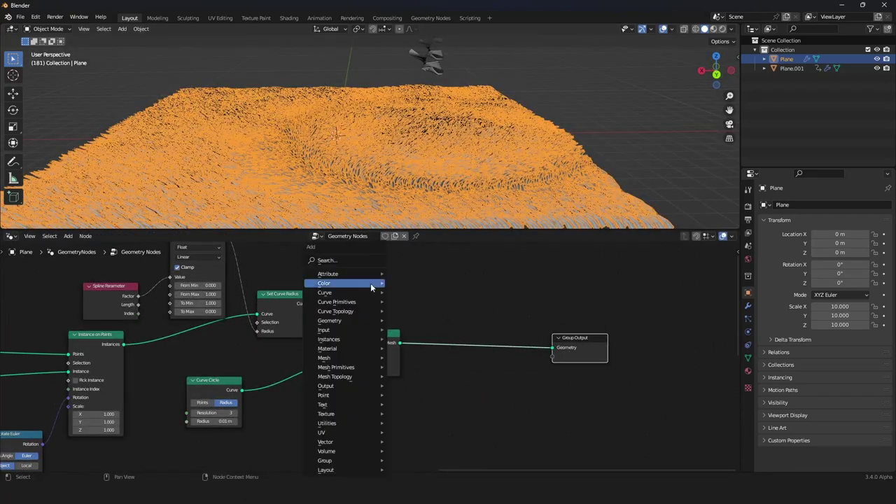
{"action": "left_click", "coordinate": [749, 371]}
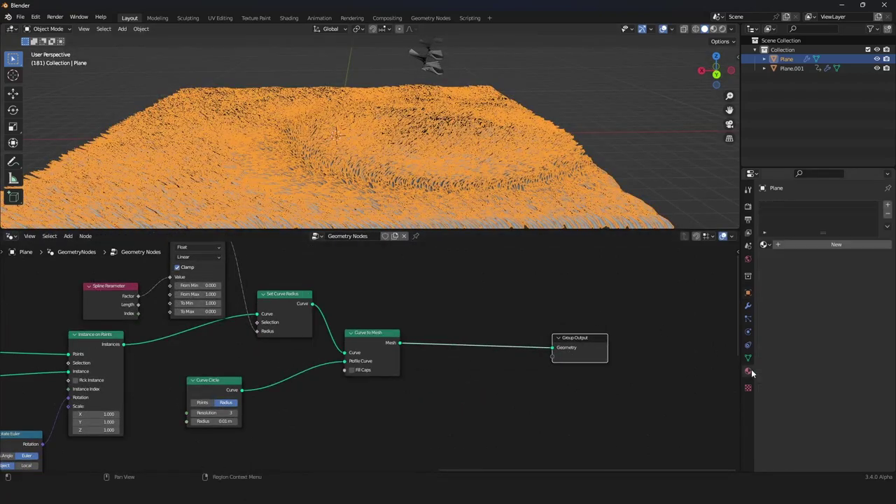
{"action": "left_click", "coordinate": [802, 243]}
- Insert a Set Material node between Curve to Mesh and Group Output and assign Material.001 to it
{"action": "key", "text": "shift+a"}
{"action": "mouse_move", "coordinate": [462, 306]}
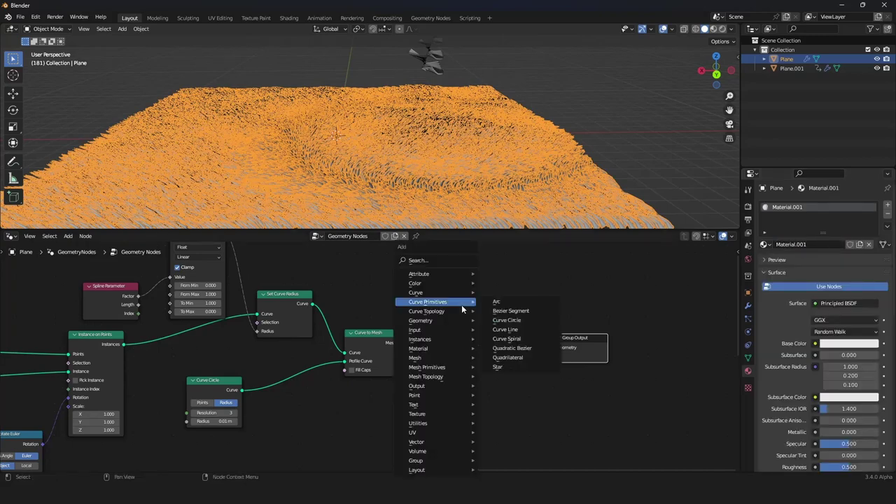
{"action": "mouse_move", "coordinate": [427, 349]}
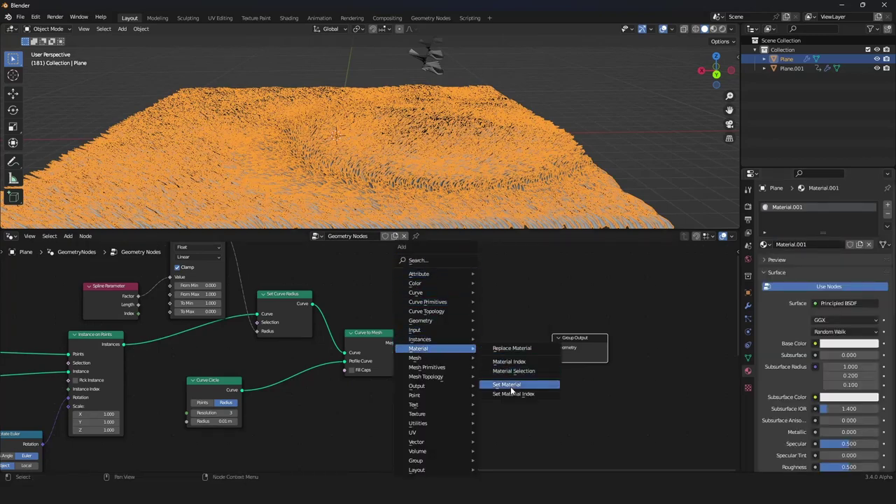
{"action": "left_click", "coordinate": [511, 390]}
{"action": "left_click", "coordinate": [482, 345]}
{"action": "left_click", "coordinate": [483, 365]}
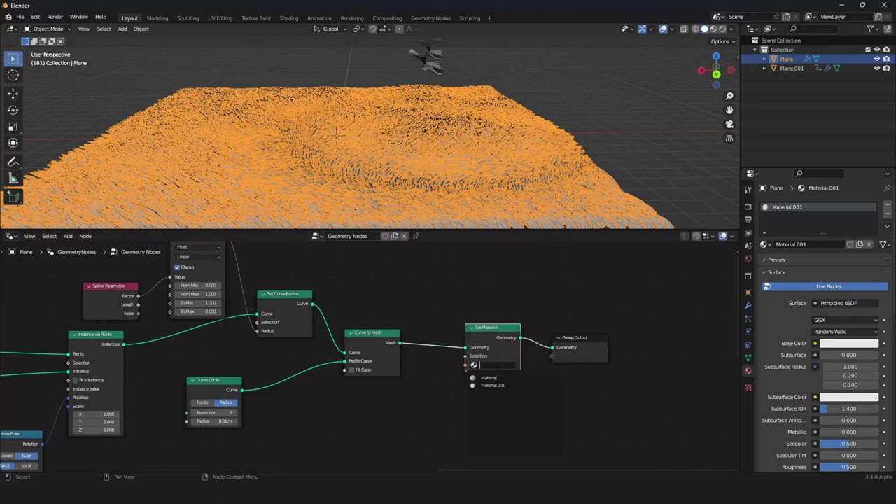
{"action": "left_click", "coordinate": [496, 385]}
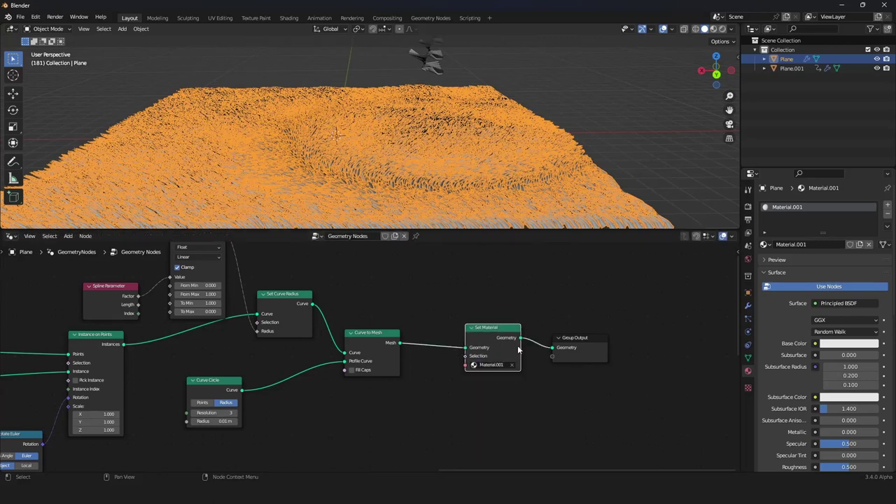
- Select the spiral tree and create a new material for it
{"action": "left_click", "coordinate": [436, 57]}
{"action": "middle_click_drag", "start_coordinate": [161, 356], "coordinate": [641, 306]}
{"action": "left_click", "coordinate": [816, 245]}
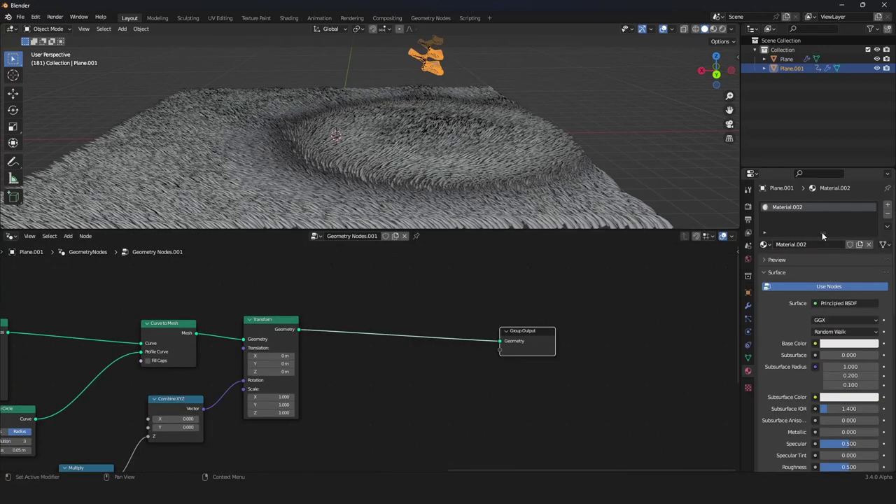
- Insert a Set Material node between the tree's Transform and Group Output nodes and assign Material.002 to it
{"action": "key", "text": "shift+a"}
{"action": "mouse_move", "coordinate": [370, 311]}
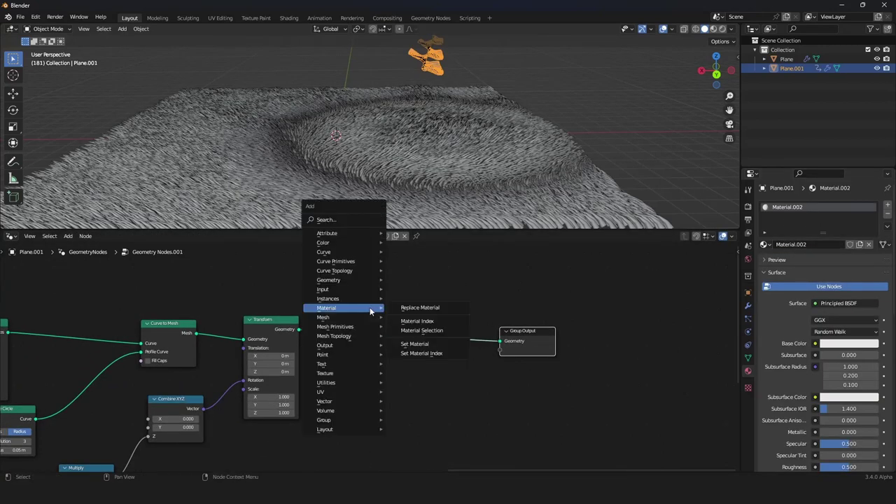
{"action": "left_click", "coordinate": [409, 343]}
{"action": "left_click", "coordinate": [403, 317]}
{"action": "left_click", "coordinate": [413, 355]}
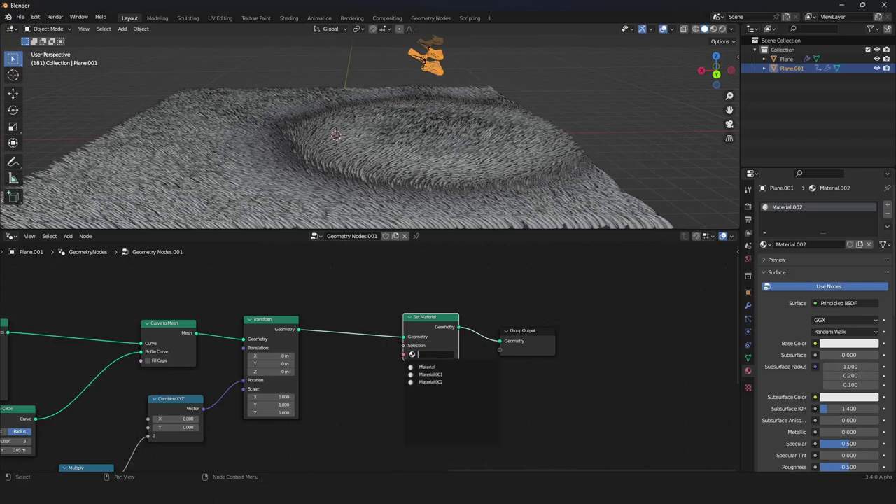
{"action": "left_click", "coordinate": [443, 382]}
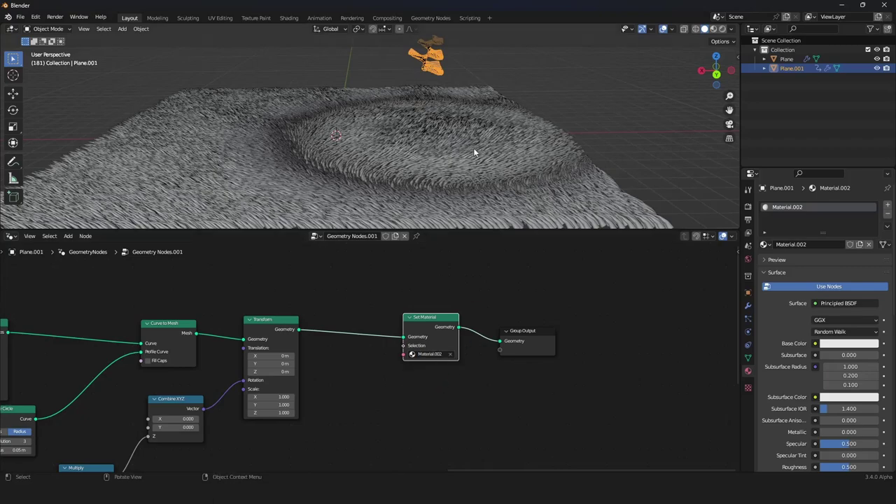
- Select the grass plane and switch the lower node area to the Shader Editor to show its material
{"action": "scroll", "coordinate": [474, 148], "scroll_direction": "down", "scroll_amount": 2}
{"action": "middle_click_drag", "start_coordinate": [474, 149], "coordinate": [482, 84]}
{"action": "scroll", "coordinate": [473, 169], "scroll_direction": "up", "scroll_amount": 3}
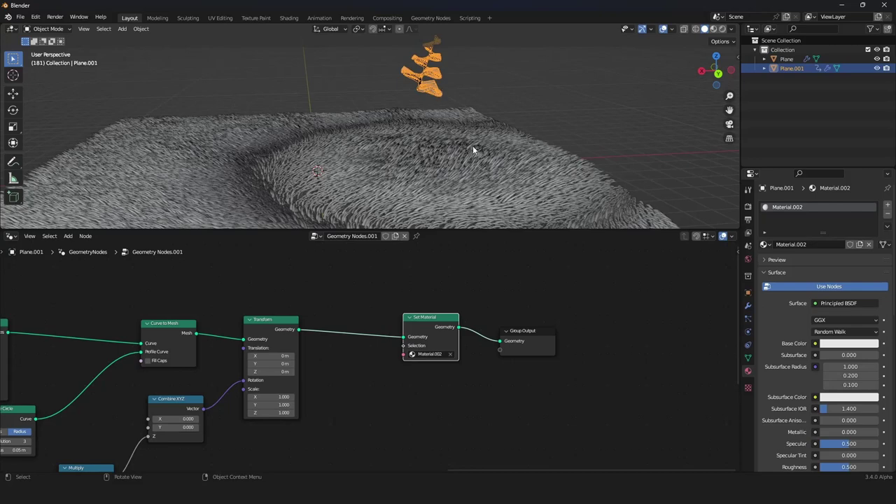
{"action": "left_click", "coordinate": [422, 180]}
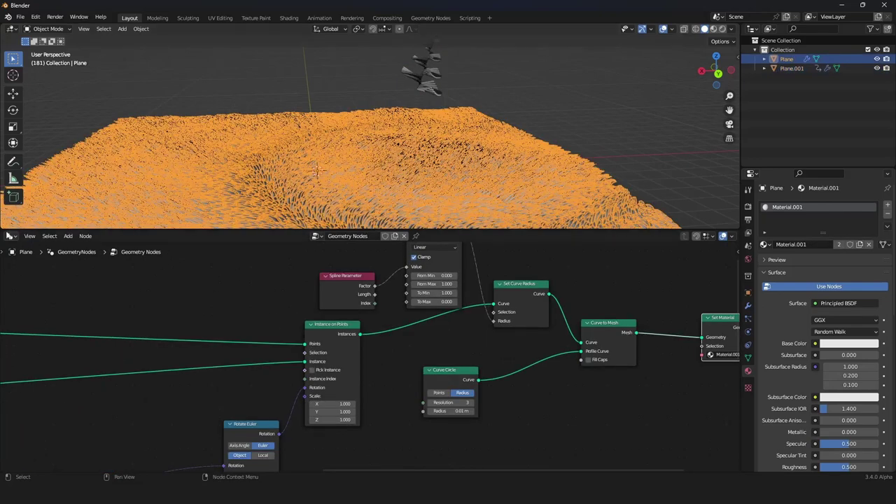
{"action": "left_click", "coordinate": [10, 239]}
{"action": "left_click", "coordinate": [66, 331]}
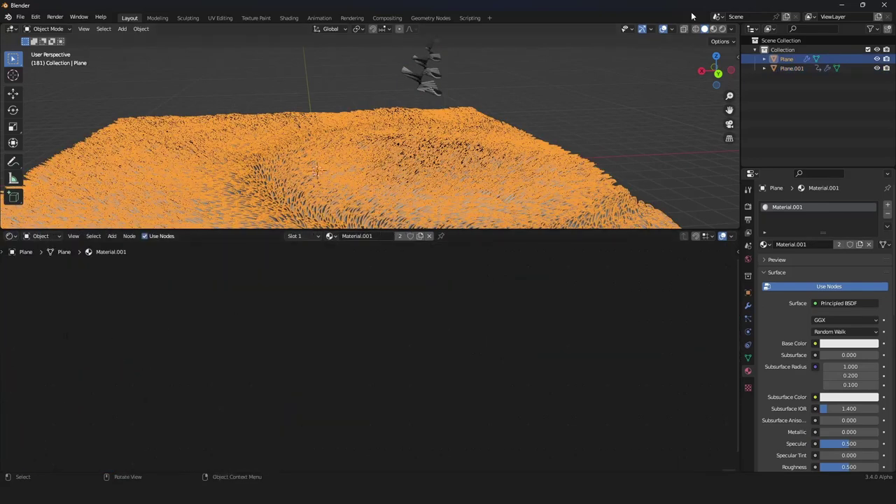
- Set the viewport to rendered shading and the render engine to Cycles using GPU Compute
{"action": "left_click", "coordinate": [723, 30]}
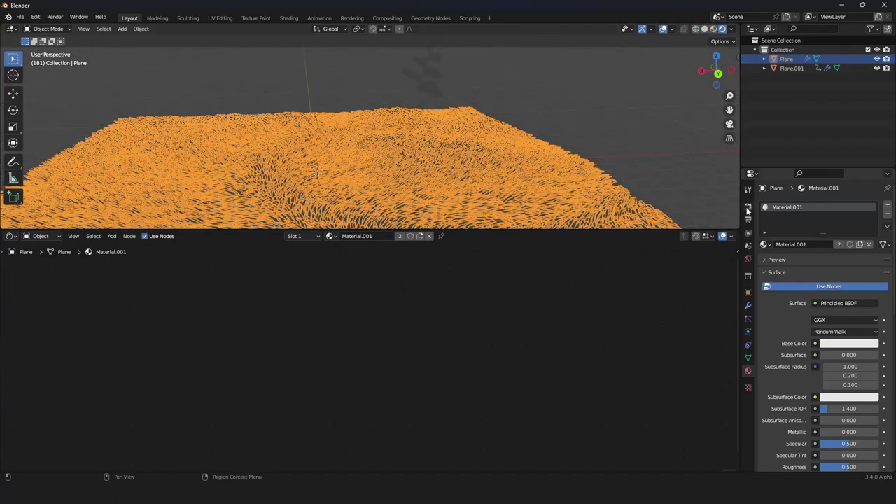
{"action": "left_click", "coordinate": [748, 207]}
{"action": "left_click", "coordinate": [836, 206]}
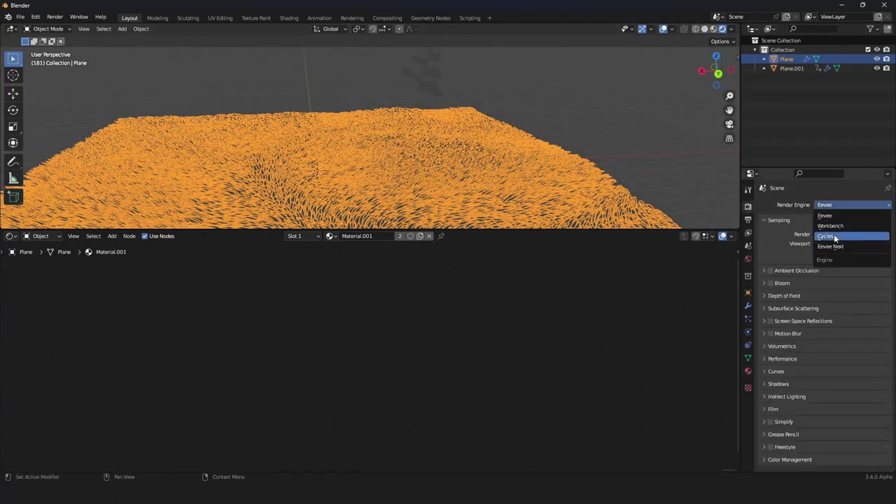
{"action": "left_click", "coordinate": [833, 235]}
{"action": "left_click", "coordinate": [832, 227]}
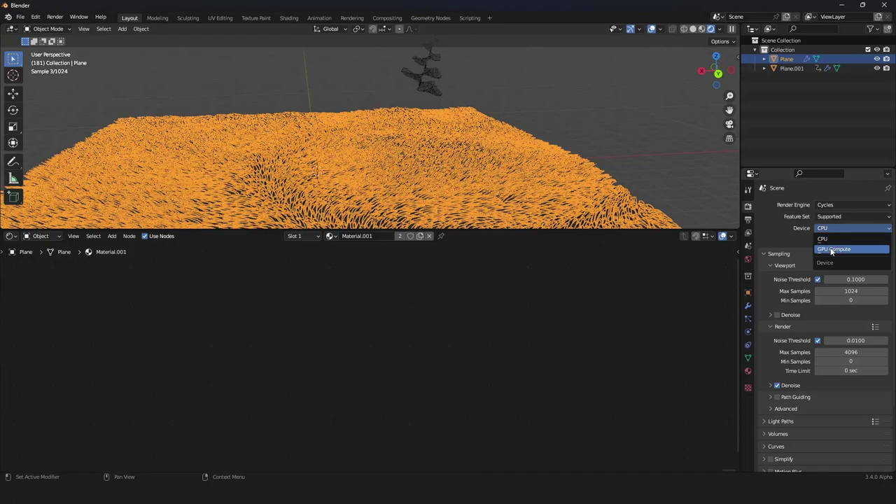
{"action": "left_click", "coordinate": [834, 249]}
- Hide the viewport overlays and use a Sky Texture as the world background color
{"action": "mouse_move", "coordinate": [514, 163]}
{"action": "middle_mouse_down"}
{"action": "mouse_move", "coordinate": [513, 172]}
{"action": "mouse_move", "coordinate": [517, 166]}
{"action": "middle_mouse_up"}
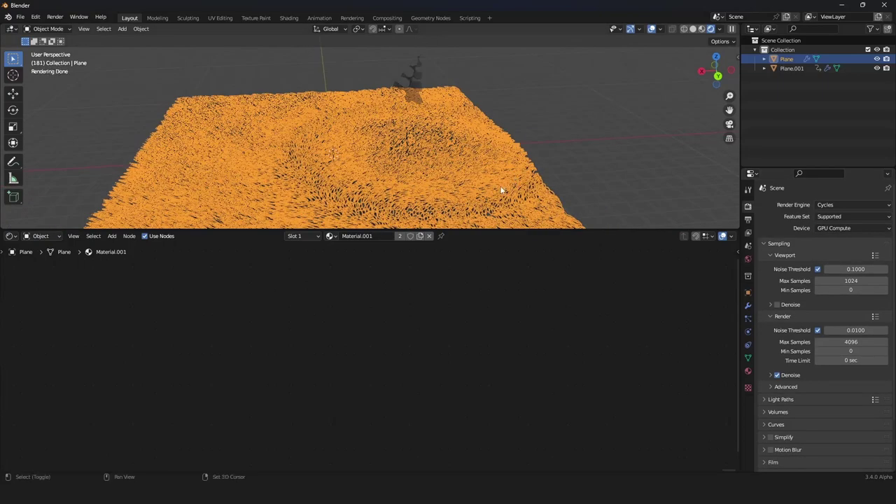
{"action": "scroll", "coordinate": [522, 154], "scroll_direction": "up", "scroll_amount": 5}
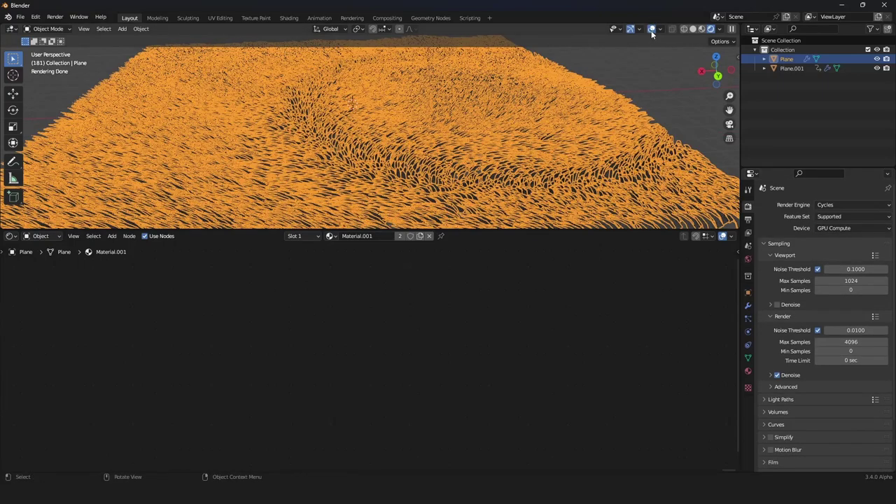
{"action": "left_click", "coordinate": [650, 29]}
{"action": "left_click", "coordinate": [749, 258]}
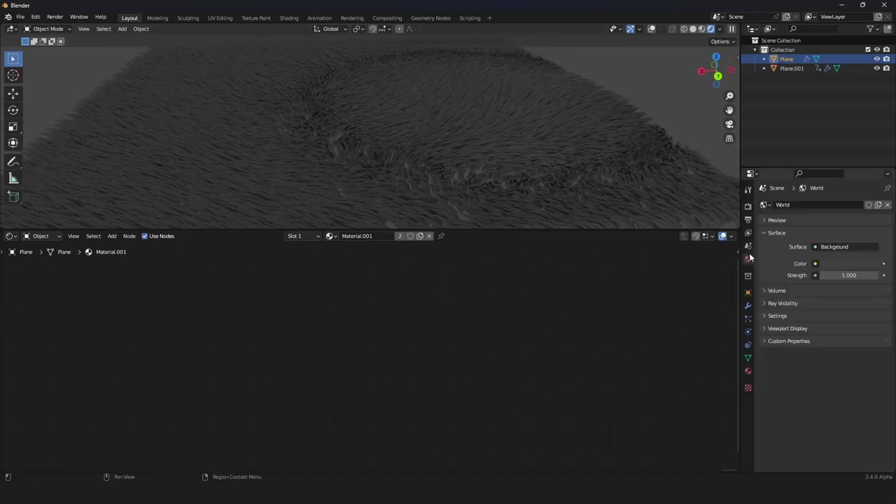
{"action": "left_click", "coordinate": [815, 263]}
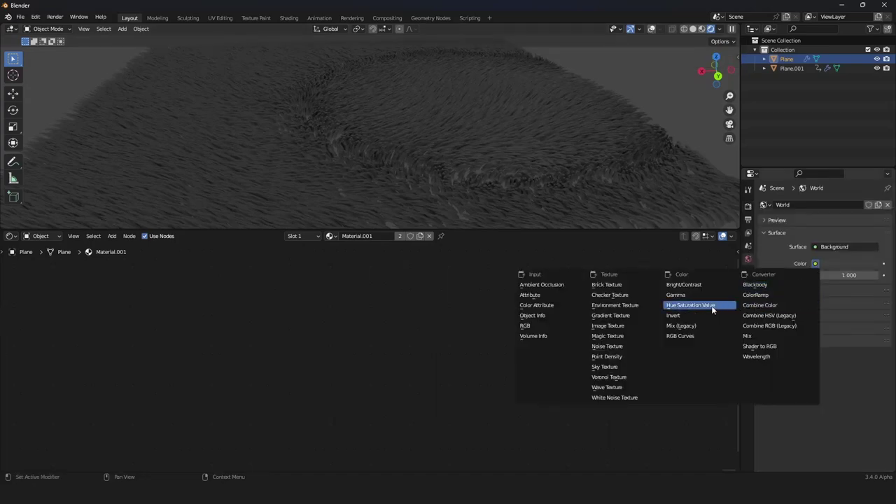
{"action": "left_click", "coordinate": [621, 367]}
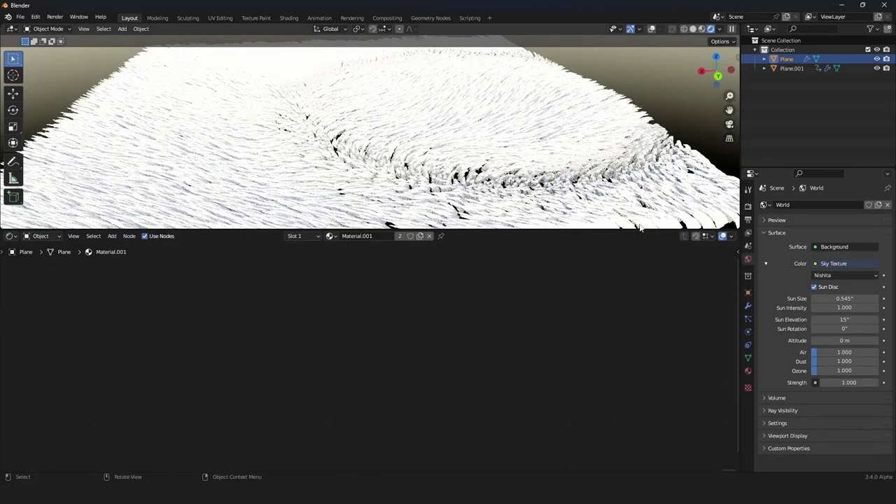
- Lower the color management exposure to about -5 for the render
{"action": "left_click", "coordinate": [748, 206]}
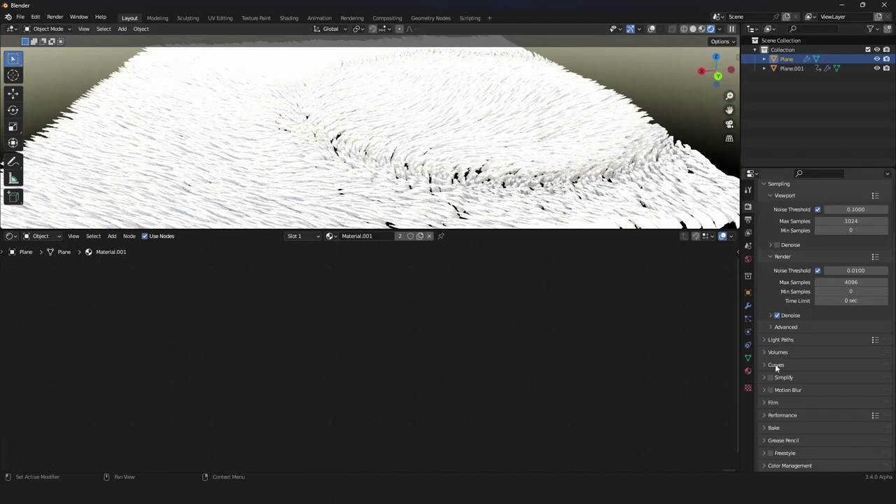
{"action": "left_click", "coordinate": [765, 466]}
{"action": "scroll", "coordinate": [812, 394], "scroll_direction": "down", "scroll_amount": 3}
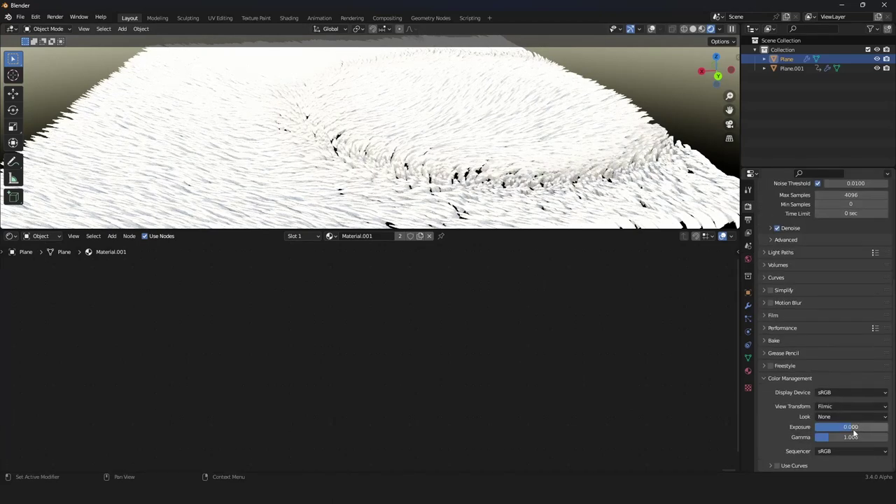
{"action": "left_click_drag", "start_coordinate": [850, 426], "coordinate": [832, 426]}
{"action": "scroll", "coordinate": [427, 126], "scroll_direction": "down", "scroll_amount": 4}
{"action": "middle_click_drag", "start_coordinate": [427, 126], "coordinate": [453, 135]}
{"action": "scroll", "coordinate": [522, 153], "scroll_direction": "up", "scroll_amount": 3}
{"action": "scroll", "coordinate": [454, 134], "scroll_direction": "down", "scroll_amount": 6}
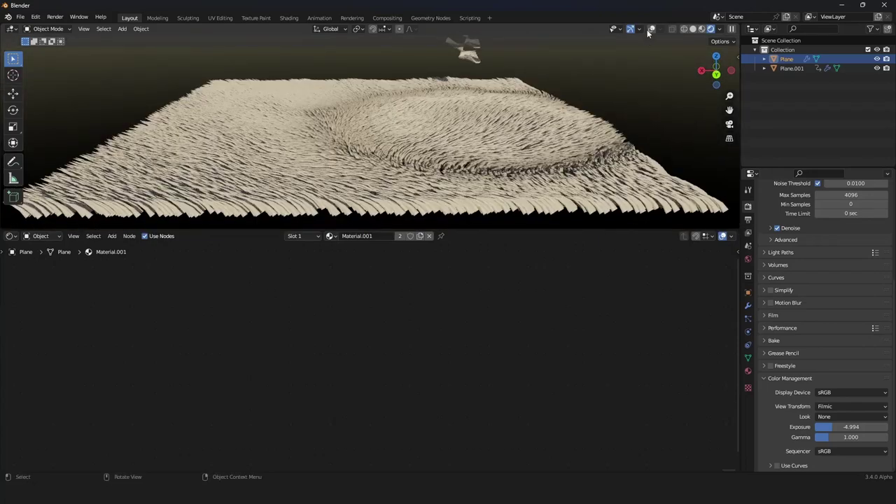
- Set the base color of the grass material's Principled BSDF to light green
{"action": "left_click", "coordinate": [652, 29]}
{"action": "left_click", "coordinate": [652, 29]}
{"action": "key", "text": "Home"}
{"action": "scroll", "coordinate": [135, 303], "scroll_direction": "up", "scroll_amount": 2}
{"action": "left_click", "coordinate": [333, 273]}
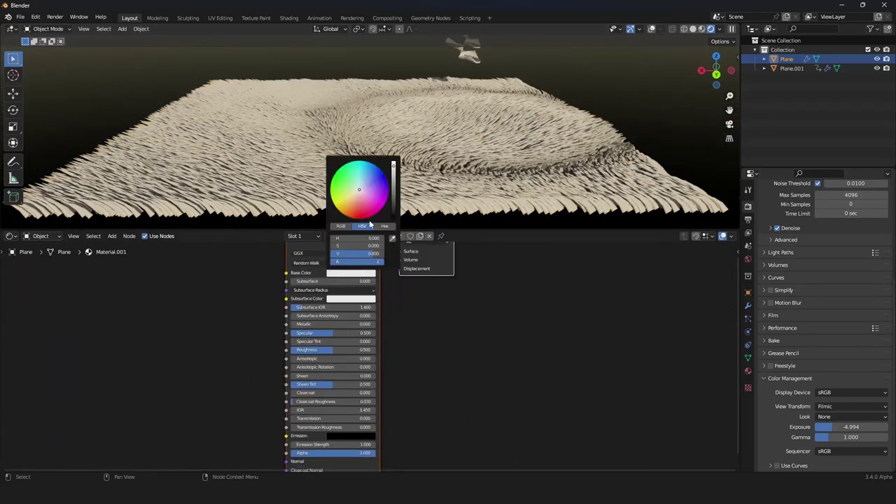
{"action": "left_click_drag", "start_coordinate": [358, 192], "coordinate": [342, 189]}
{"action": "middle_click_drag", "start_coordinate": [528, 141], "coordinate": [531, 154], "text": "shift"}
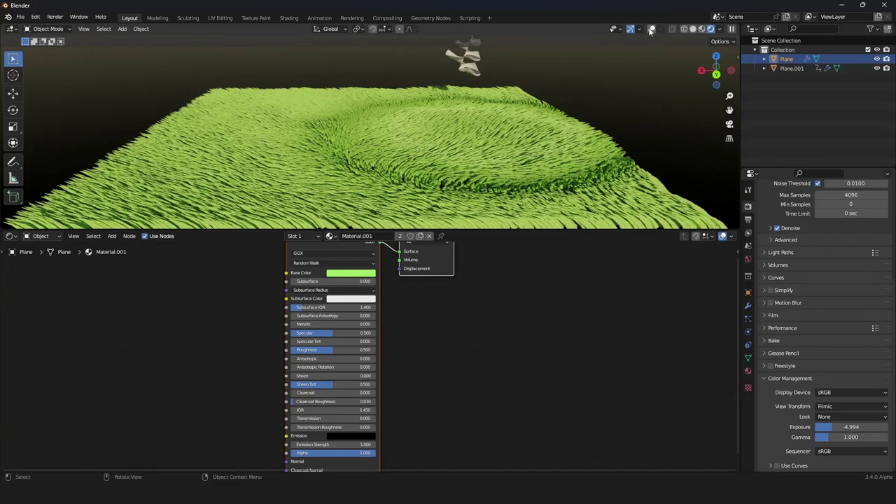
- Select the spiral tree and set its material's base color to orange
{"action": "left_click", "coordinate": [791, 68]}
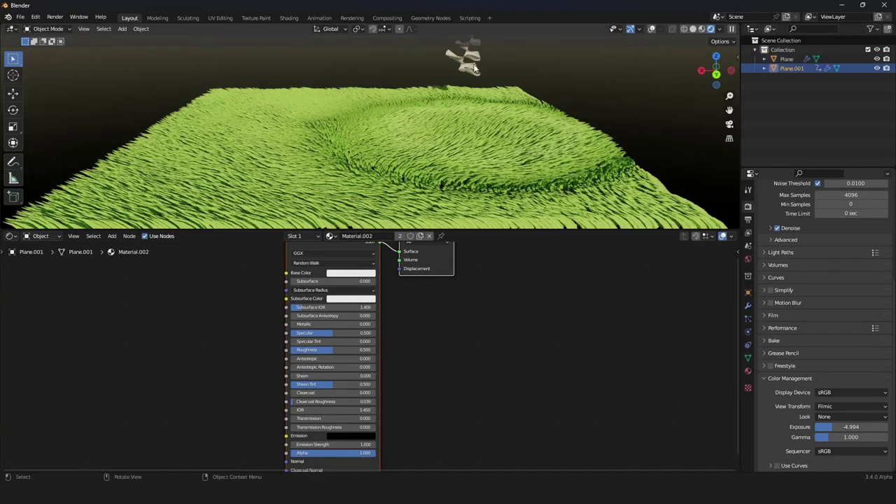
{"action": "left_click", "coordinate": [747, 371]}
{"action": "scroll", "coordinate": [793, 210], "scroll_direction": "up", "scroll_amount": 4}
{"action": "left_click", "coordinate": [351, 273]}
{"action": "left_click_drag", "start_coordinate": [358, 196], "coordinate": [351, 209]}
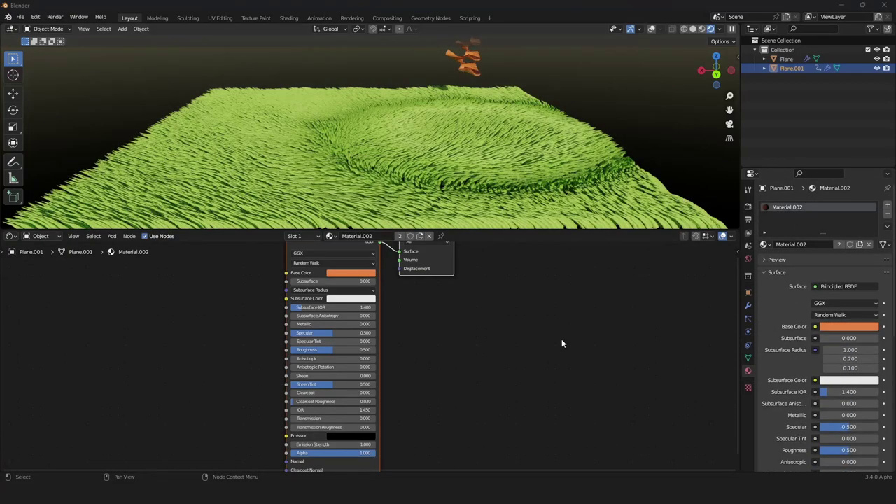
{"action": "scroll", "coordinate": [581, 334], "scroll_direction": "down", "scroll_amount": 3}
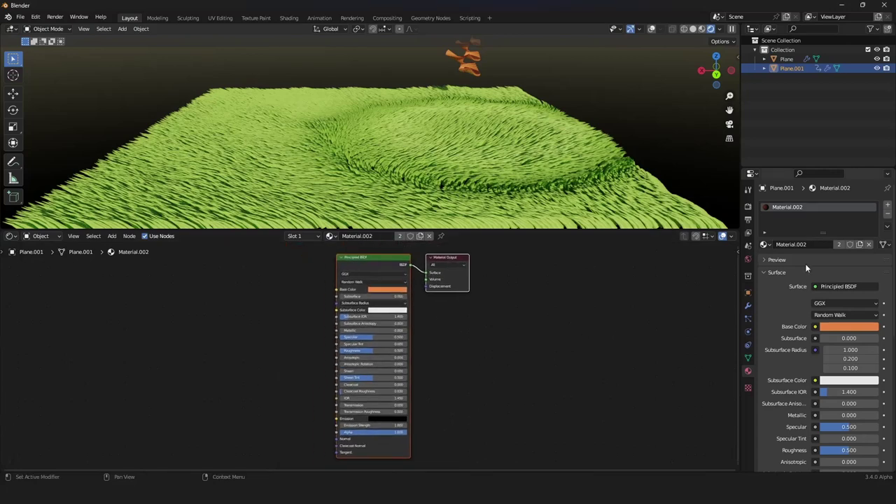
- Switch the shader type to World and insert a Mix node between Sky Texture and Background
{"action": "left_click", "coordinate": [39, 235]}
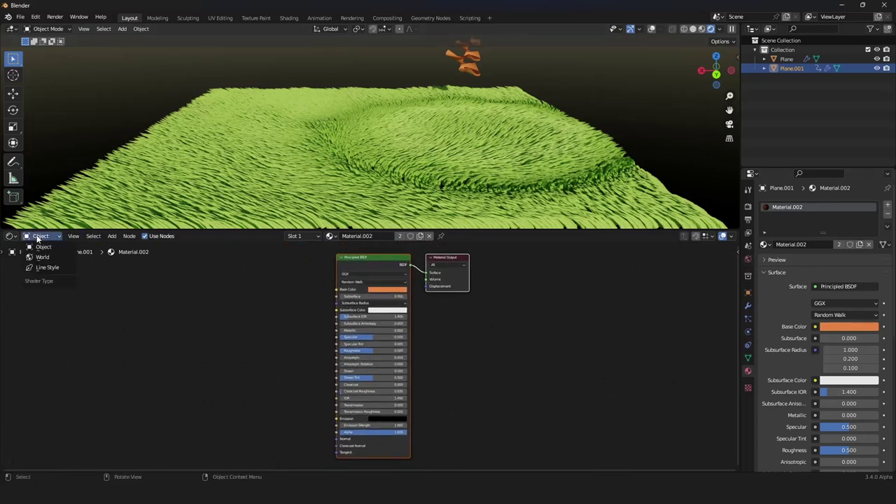
{"action": "left_click", "coordinate": [48, 260]}
{"action": "scroll", "coordinate": [366, 373], "scroll_direction": "up", "scroll_amount": 4}
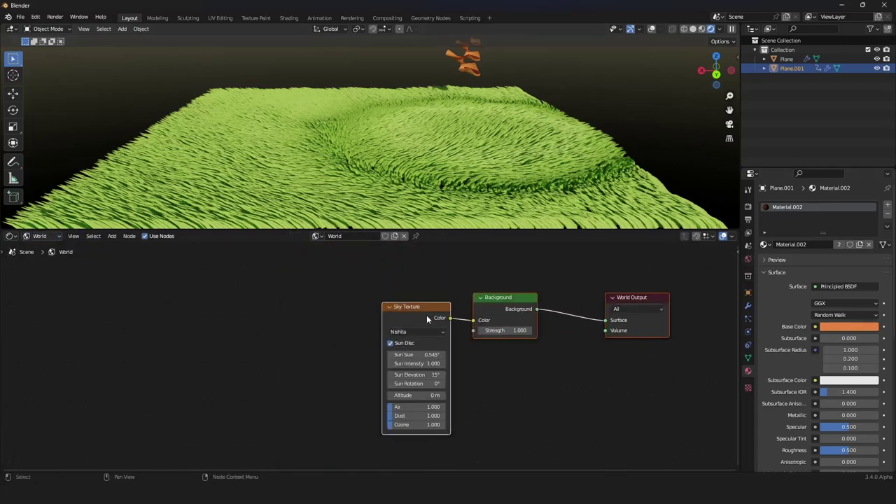
{"action": "left_click_drag", "start_coordinate": [426, 313], "coordinate": [196, 295]}
{"action": "key", "text": "shift+a"}
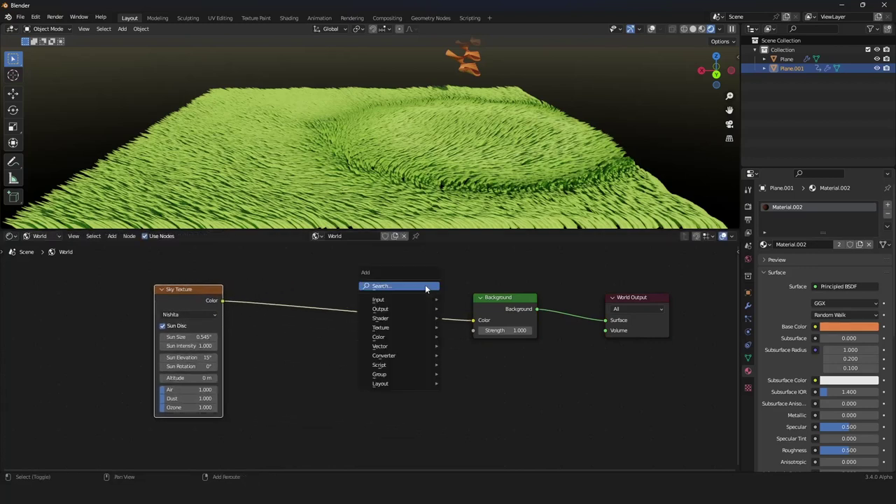
{"action": "left_click", "coordinate": [430, 284]}
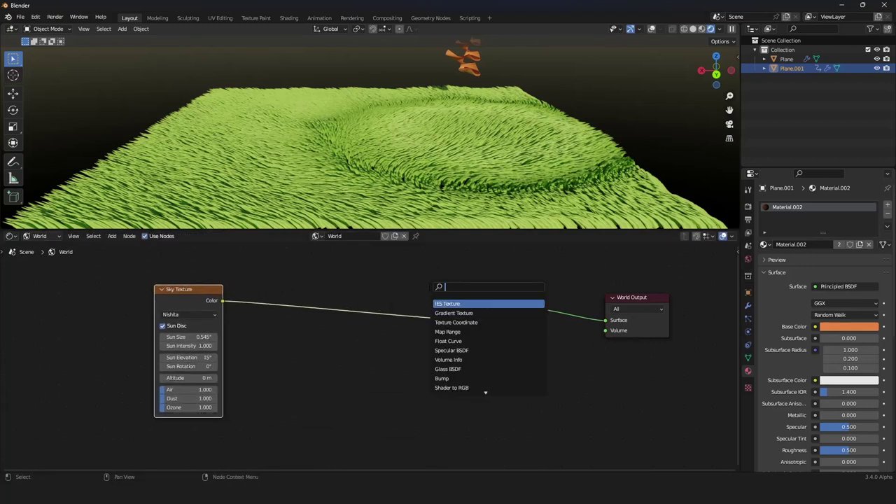
{"action": "type", "text": "mi"}
{"action": "key", "text": "Return"}
{"action": "left_click", "coordinate": [364, 315]}
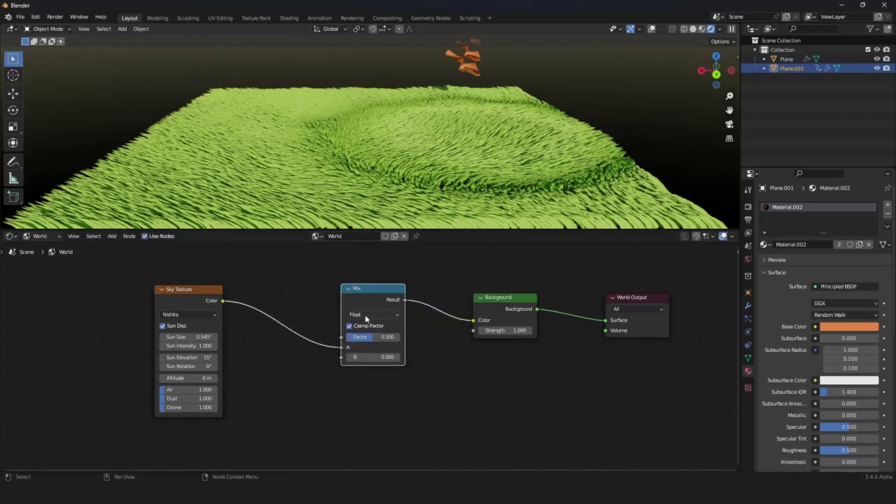
- Set the Mix node's data type to Color, then connect Sky Texture to input A and Result to the Background color
{"action": "left_click", "coordinate": [369, 314]}
{"action": "left_click", "coordinate": [365, 344]}
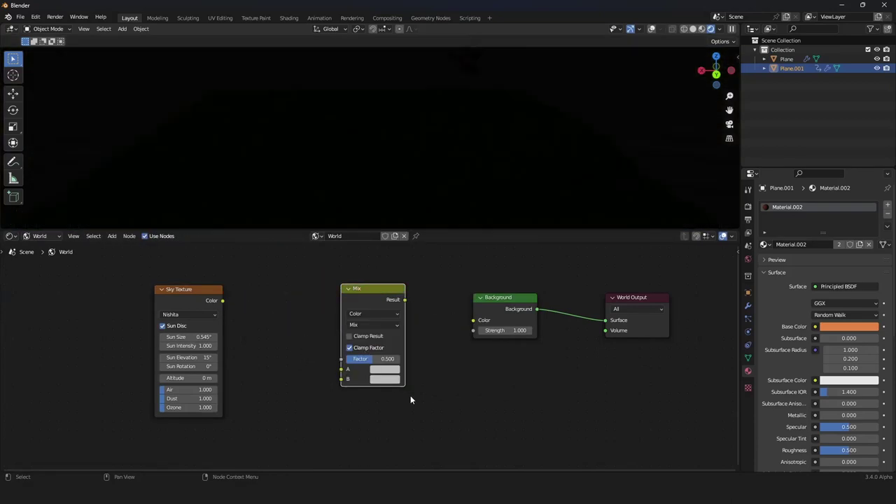
{"action": "left_click_drag", "start_coordinate": [222, 300], "coordinate": [341, 369]}
{"action": "left_click_drag", "start_coordinate": [405, 299], "coordinate": [473, 320]}
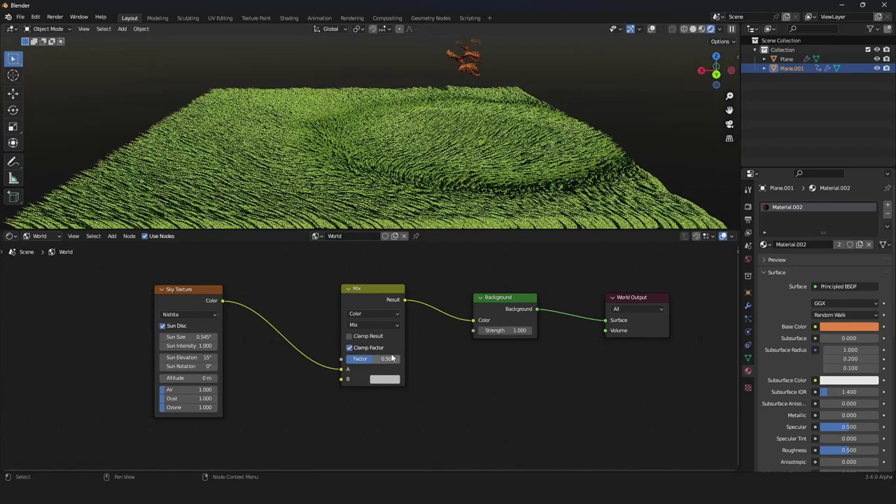
- Set the Mix node's blending mode to Color and its B color to blue
{"action": "left_click", "coordinate": [371, 324]}
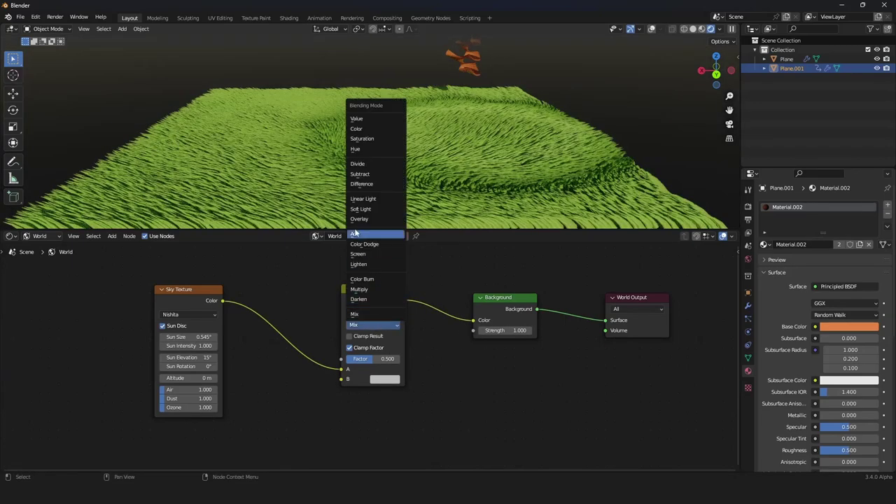
{"action": "left_click", "coordinate": [375, 129]}
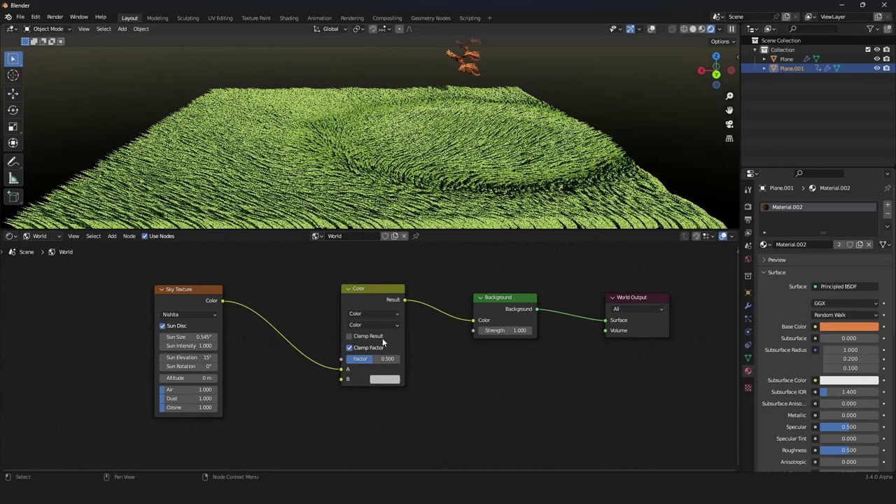
{"action": "left_click", "coordinate": [388, 378]}
{"action": "left_click", "coordinate": [413, 260]}
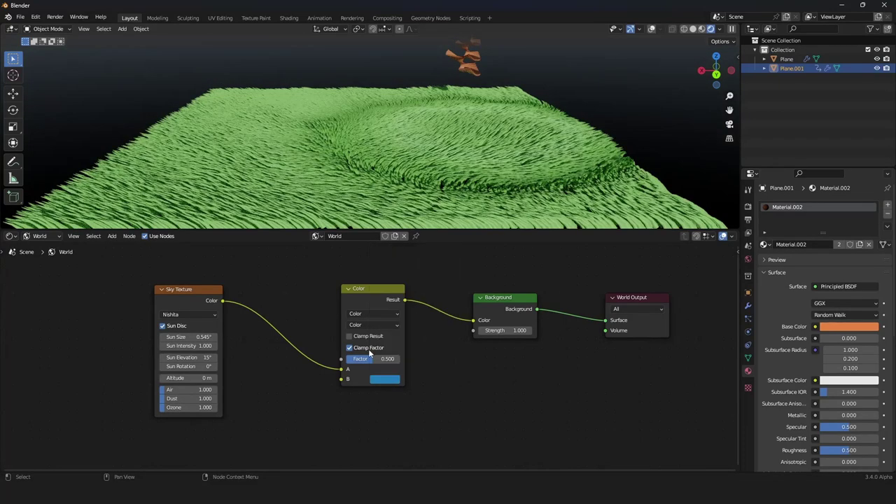
- Darken the world lighting with a mix factor of 0.900, Background strength 0.080 and Sun Elevation 7.8°
{"action": "left_click_drag", "start_coordinate": [372, 358], "coordinate": [394, 359]}
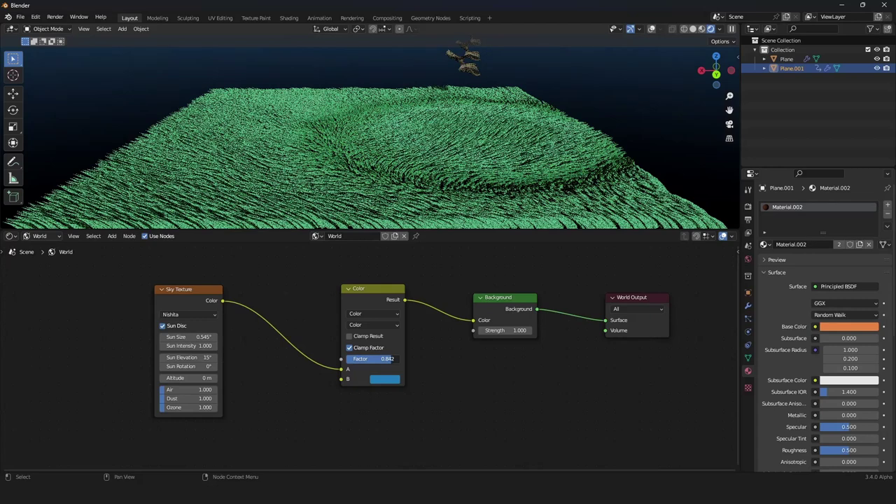
{"action": "left_click_drag", "start_coordinate": [504, 331], "coordinate": [490, 330]}
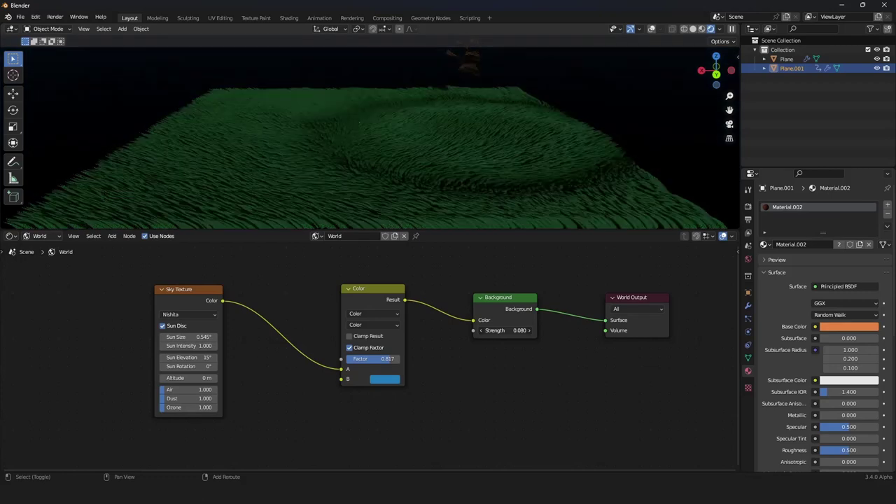
{"action": "left_click_drag", "start_coordinate": [188, 358], "coordinate": [174, 358]}
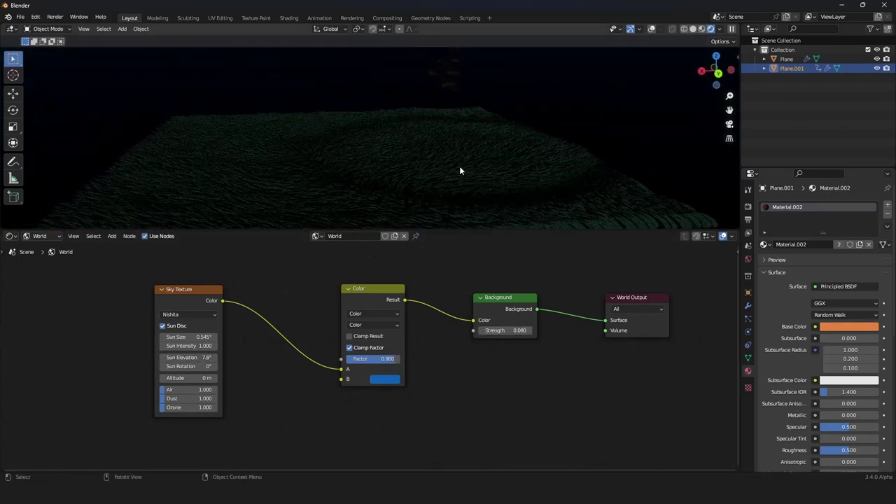
- Select the grass plane and switch the lower area back to the Geometry Node Editor, showing the nodes that drive blade rotation
{"action": "left_click", "coordinate": [448, 148]}
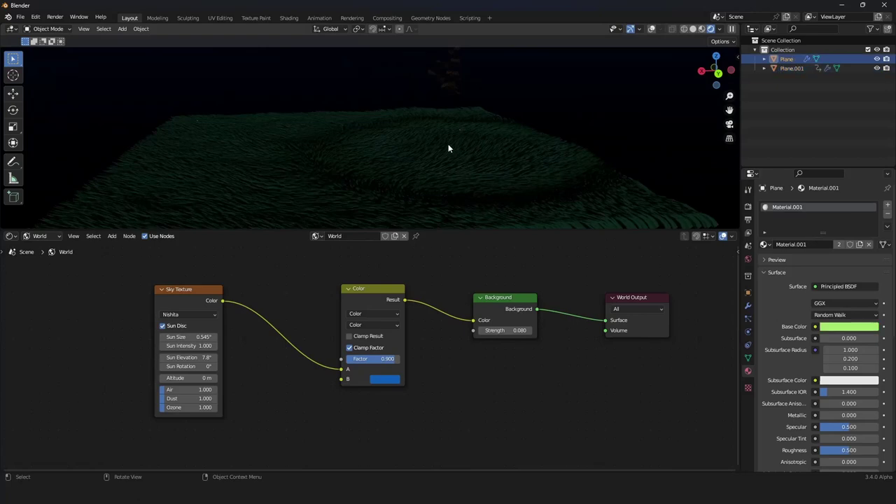
{"action": "left_click", "coordinate": [651, 29]}
{"action": "left_click", "coordinate": [653, 29]}
{"action": "left_click", "coordinate": [11, 236]}
{"action": "left_click", "coordinate": [49, 315]}
{"action": "scroll", "coordinate": [420, 306], "scroll_direction": "down", "scroll_amount": 8}
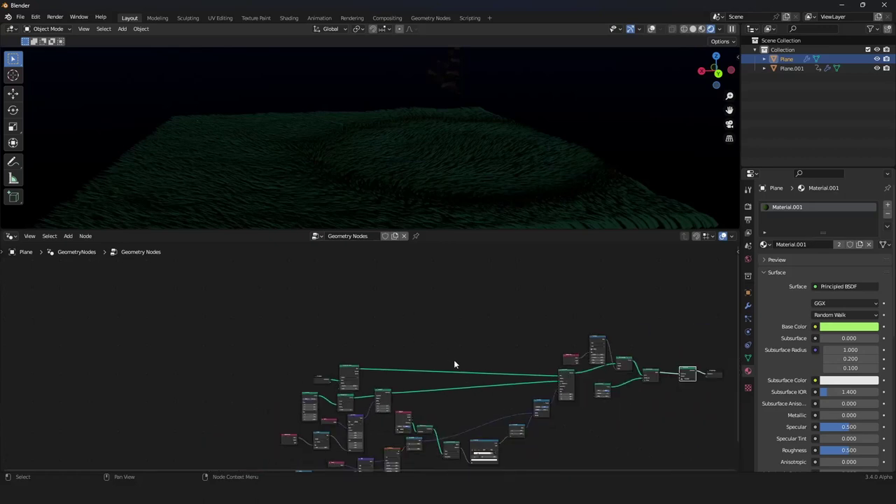
{"action": "middle_click_drag", "start_coordinate": [455, 363], "coordinate": [448, 284]}
{"action": "scroll", "coordinate": [209, 307], "scroll_direction": "up", "scroll_amount": 10}
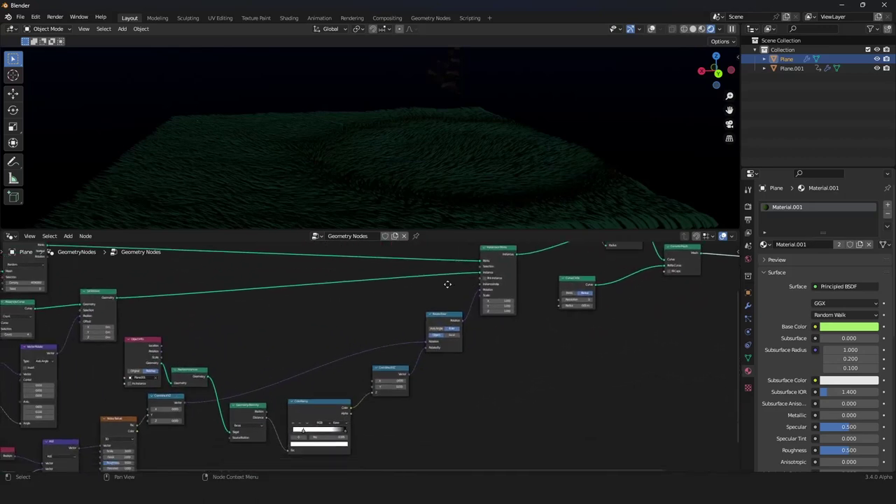
- Connect the Geometry Proximity node's Distance output to a new socket on the Group Output node
{"action": "scroll", "coordinate": [441, 286], "scroll_direction": "down", "scroll_amount": 4}
{"action": "scroll", "coordinate": [308, 356], "scroll_direction": "up", "scroll_amount": 2}
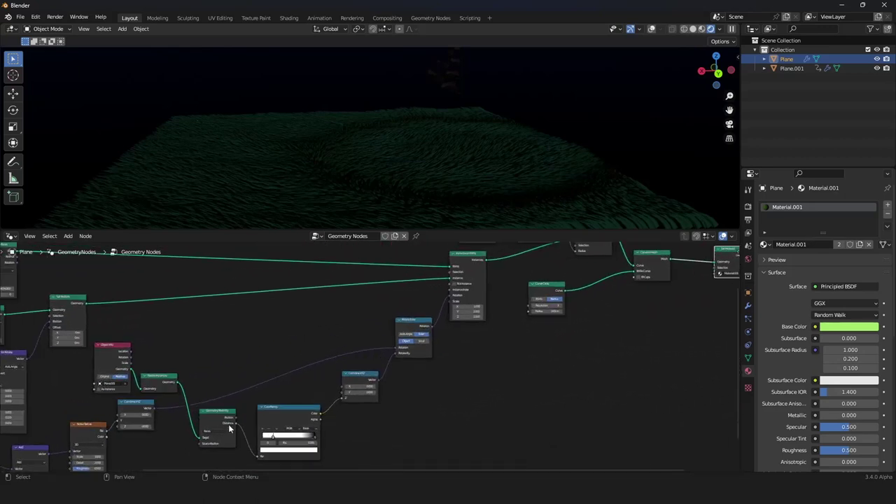
{"action": "left_click_drag", "start_coordinate": [236, 424], "coordinate": [310, 362]}
{"action": "left_click_drag", "start_coordinate": [435, 390], "coordinate": [607, 303]}
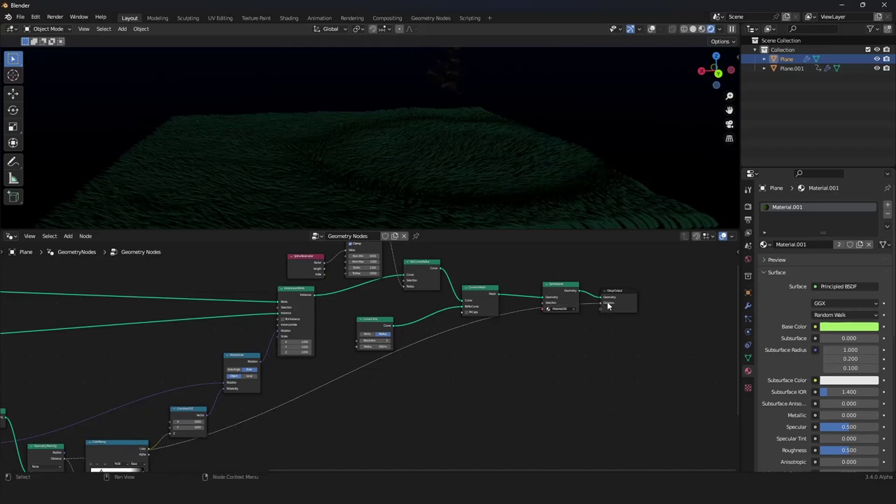
- Name the grass modifier's Distance output attribute prox
{"action": "left_click", "coordinate": [747, 306]}
{"action": "left_click", "coordinate": [770, 250]}
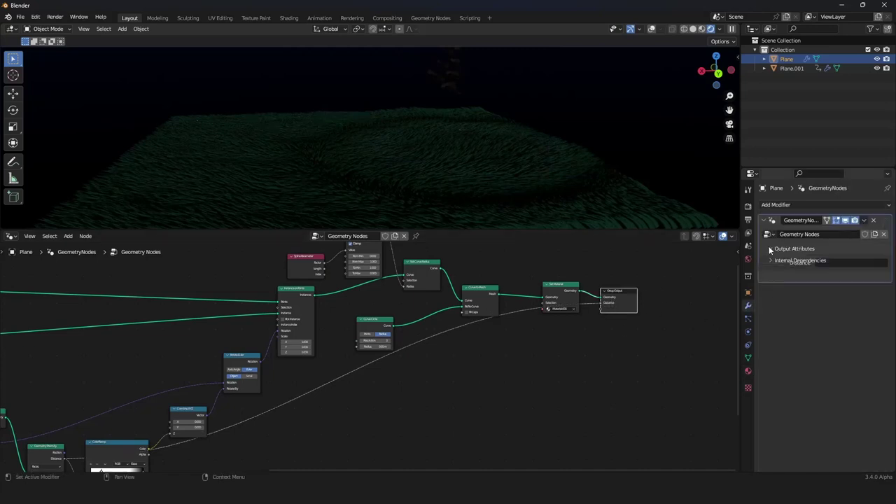
{"action": "left_click", "coordinate": [836, 264]}
{"action": "type", "text": "pro"}
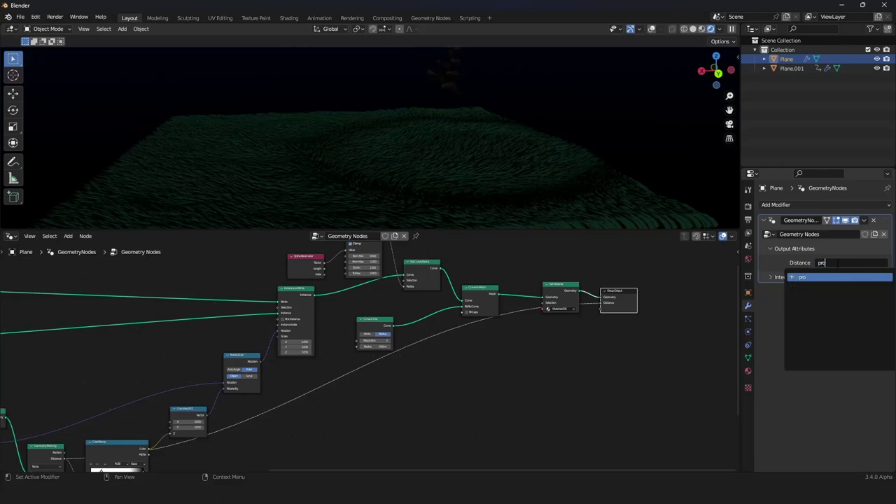
{"action": "type", "text": "x"}
{"action": "key", "text": "Return"}
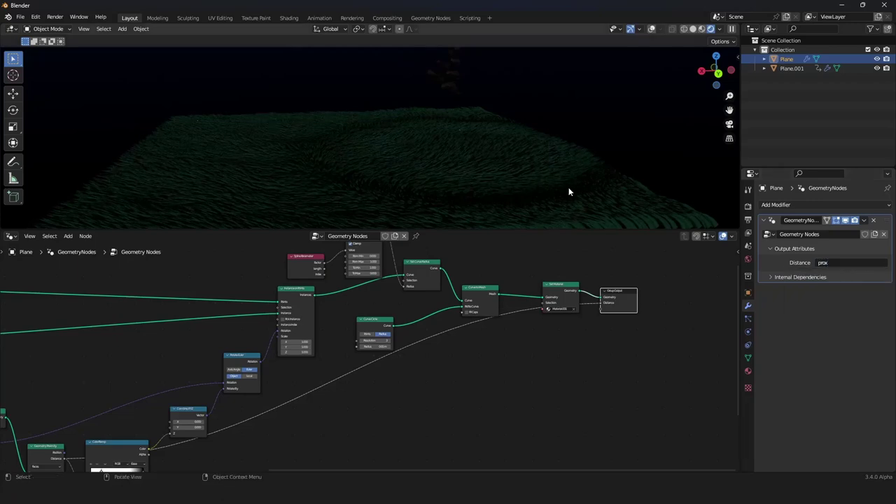
- Switch the lower area to the Shader Editor and show the grass plane's object material, Material.001
{"action": "left_click", "coordinate": [652, 29]}
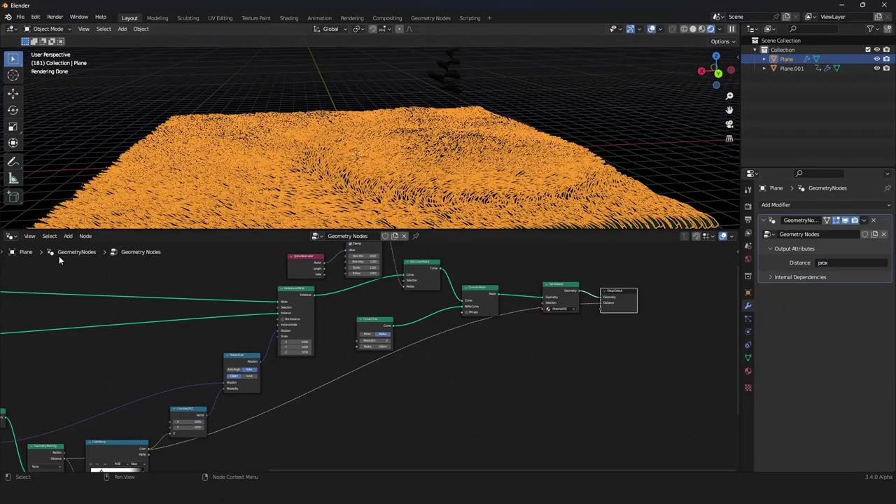
{"action": "left_click", "coordinate": [9, 236]}
{"action": "left_click", "coordinate": [35, 323]}
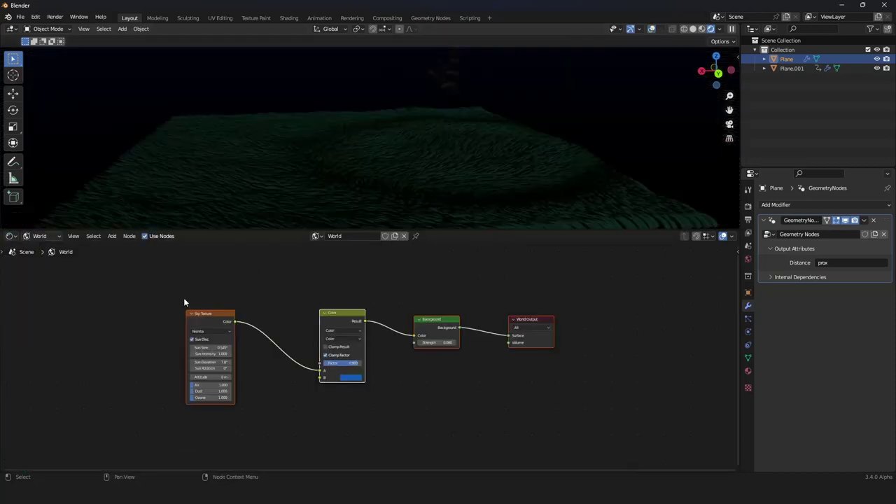
{"action": "left_click", "coordinate": [44, 246]}
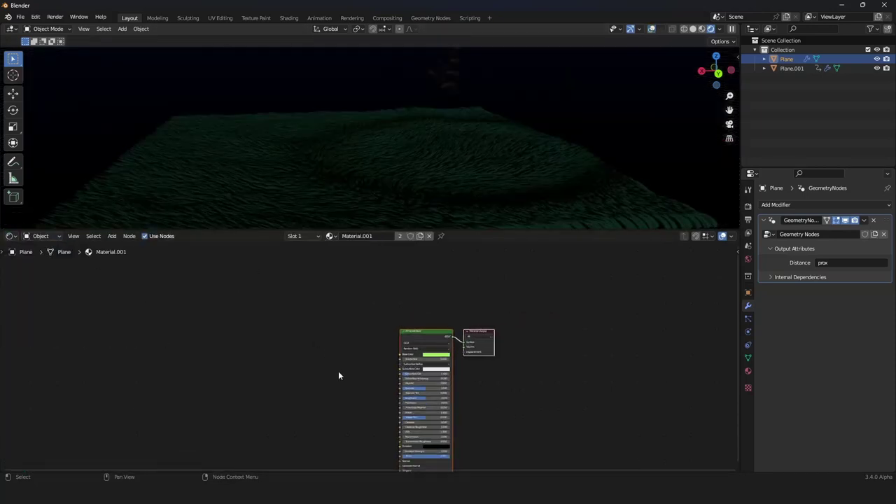
{"action": "middle_click_drag", "start_coordinate": [338, 371], "coordinate": [376, 332]}
{"action": "scroll", "coordinate": [376, 331], "scroll_direction": "up", "scroll_amount": 3}
- Add an Attribute node named prox to the grass material and preview its Color directly on the Material Output surface
{"action": "key", "text": "shift+a"}
{"action": "left_click", "coordinate": [354, 315]}
{"action": "type", "text": "attr"}
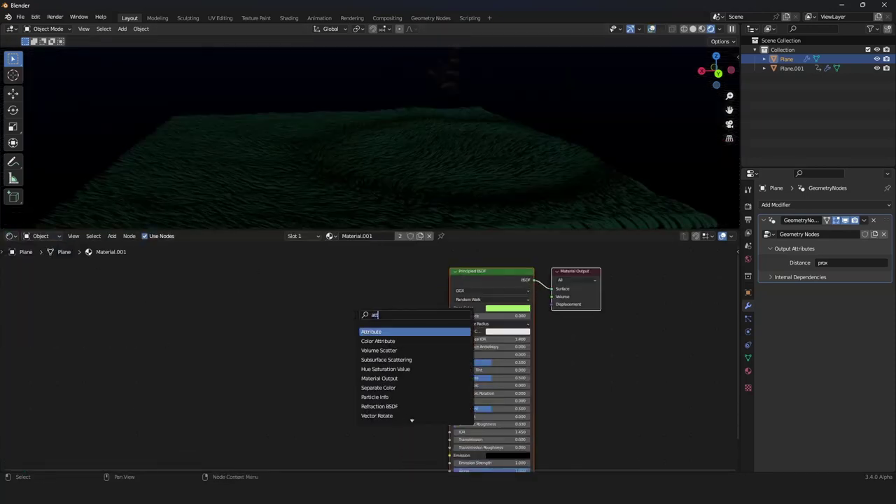
{"action": "left_click", "coordinate": [368, 331]}
{"action": "left_click", "coordinate": [329, 317]}
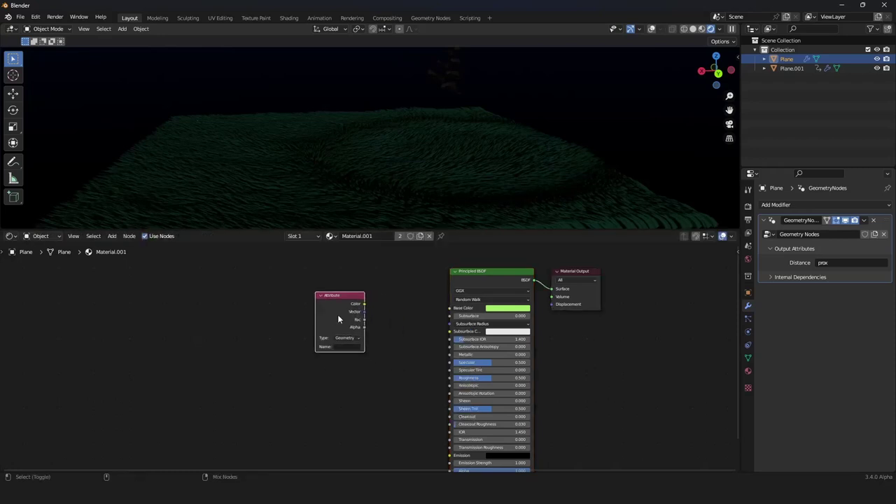
{"action": "left_click", "coordinate": [338, 314], "text": "ctrl+shift"}
{"action": "left_click_drag", "start_coordinate": [337, 315], "coordinate": [312, 312]}
{"action": "left_click", "coordinate": [313, 346]}
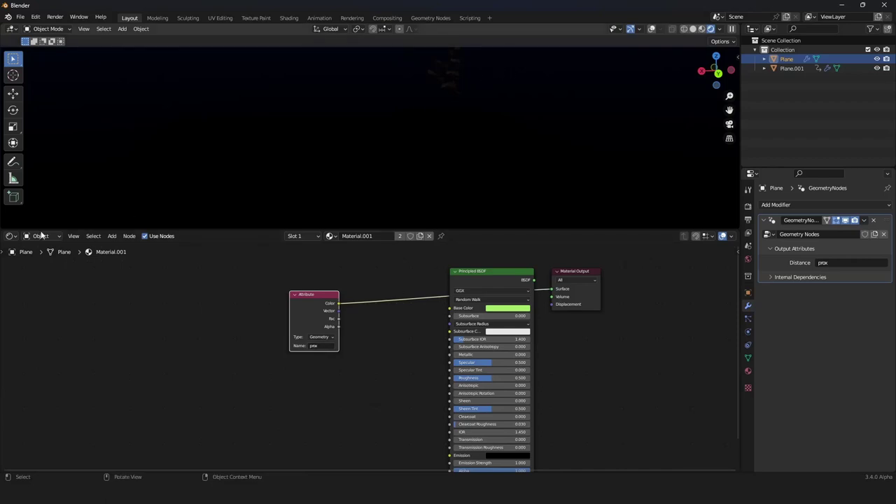
- In the Geometry Node Editor, insert a Realize Instances node between Instance on Points and Set Curve Radius
{"action": "left_click", "coordinate": [10, 237]}
{"action": "left_click", "coordinate": [32, 313]}
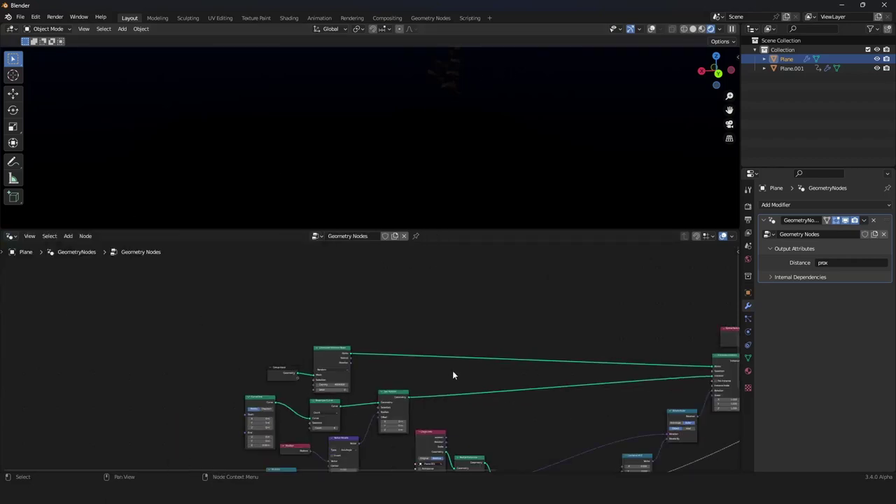
{"action": "scroll", "coordinate": [167, 364], "scroll_direction": "up", "scroll_amount": 12}
{"action": "middle_click_drag", "start_coordinate": [329, 339], "coordinate": [179, 321]}
{"action": "key", "text": "shift+a"}
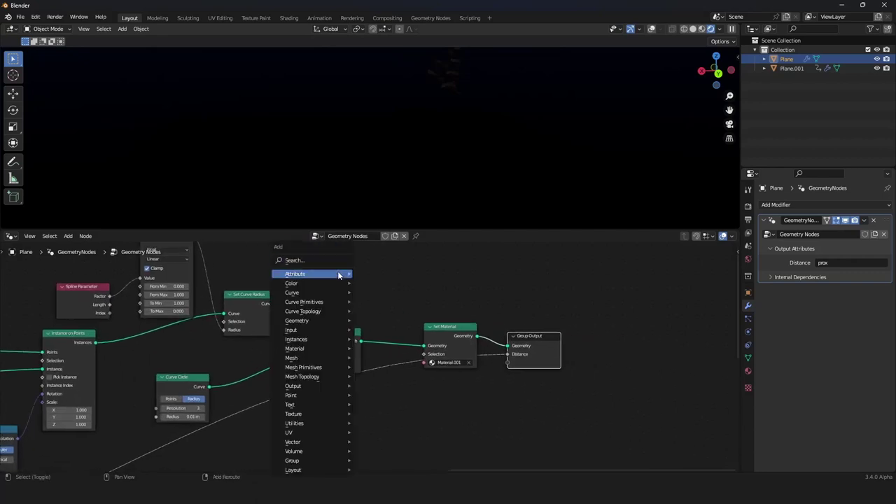
{"action": "mouse_move", "coordinate": [317, 341]}
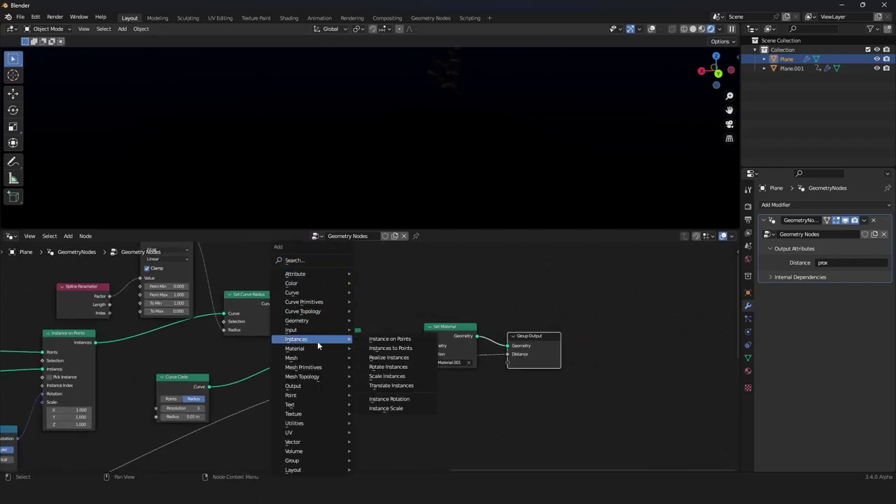
{"action": "left_click", "coordinate": [384, 358]}
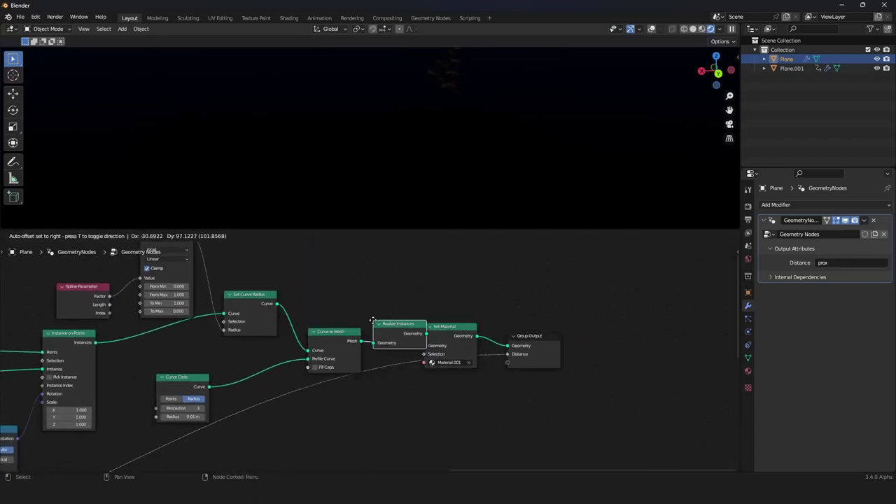
{"action": "left_click", "coordinate": [126, 330]}
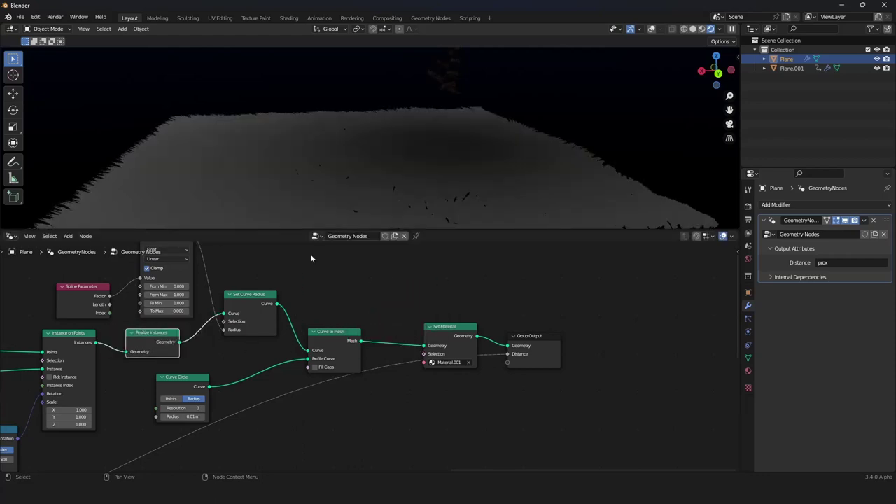
- In the Shader Editor, restore the Principled BSDF as the material's surface and connect the Attribute Color to Emission Strength
{"action": "scroll", "coordinate": [385, 145], "scroll_direction": "down", "scroll_amount": 2}
{"action": "middle_click_drag", "start_coordinate": [389, 139], "coordinate": [369, 138]}
{"action": "scroll", "coordinate": [389, 157], "scroll_direction": "up", "scroll_amount": 2}
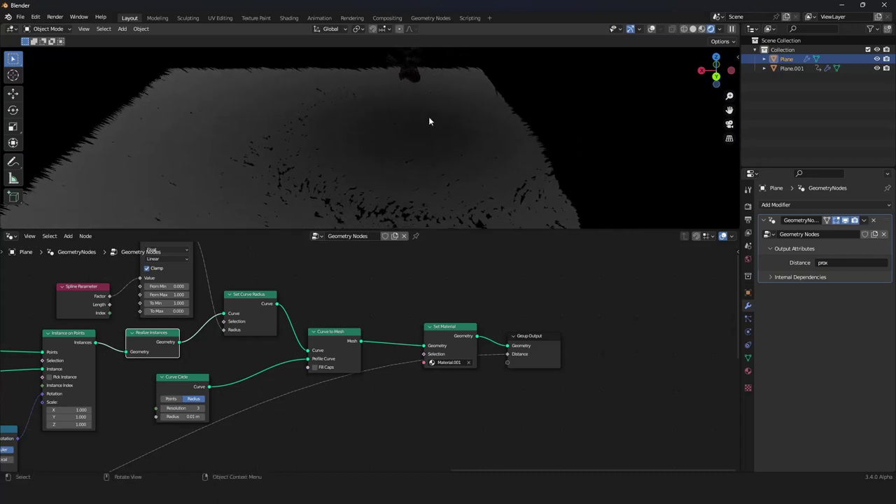
{"action": "left_click", "coordinate": [10, 236]}
{"action": "left_click", "coordinate": [65, 330]}
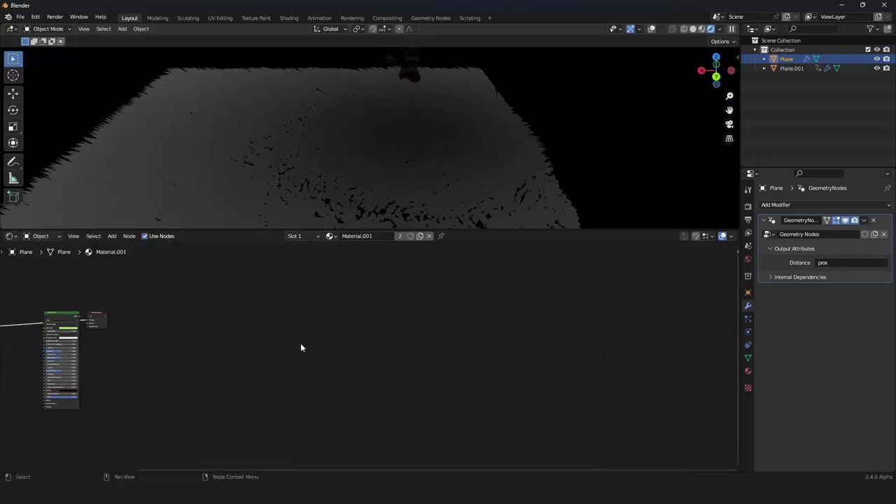
{"action": "key", "text": "Home"}
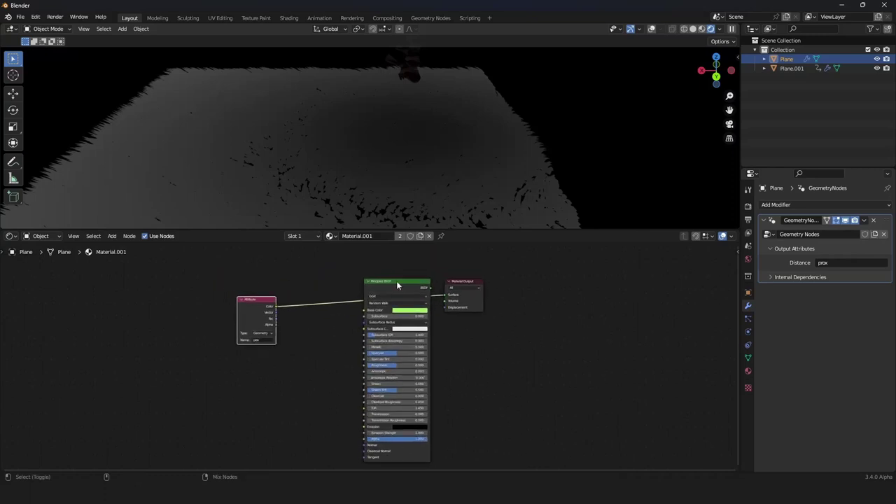
{"action": "mouse_move", "coordinate": [276, 306]}
{"action": "left_mouse_down"}
{"action": "mouse_move", "coordinate": [320, 279]}
{"action": "mouse_move", "coordinate": [367, 438]}
{"action": "mouse_move", "coordinate": [365, 427]}
{"action": "left_mouse_up"}
{"action": "left_click_drag", "start_coordinate": [262, 308], "coordinate": [205, 322]}
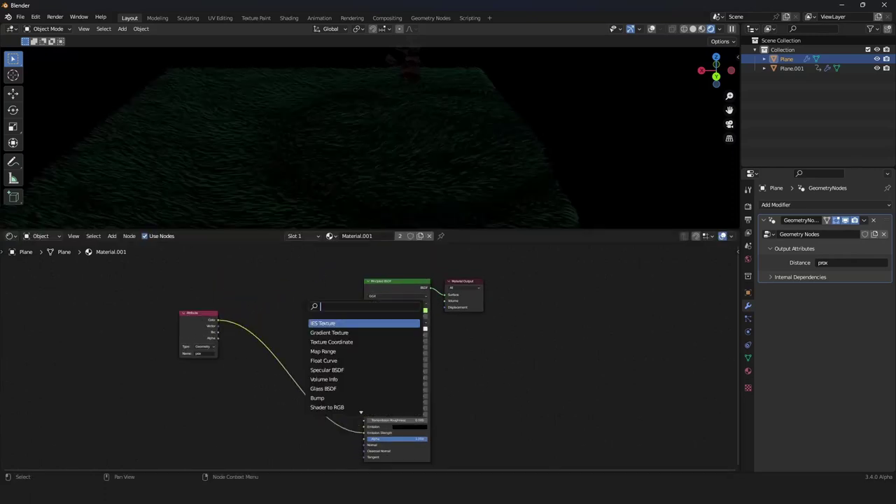
- Insert a ColorRamp between the Attribute node and Emission Strength, with its interpolation set to Ease
{"action": "type", "text": "c"}
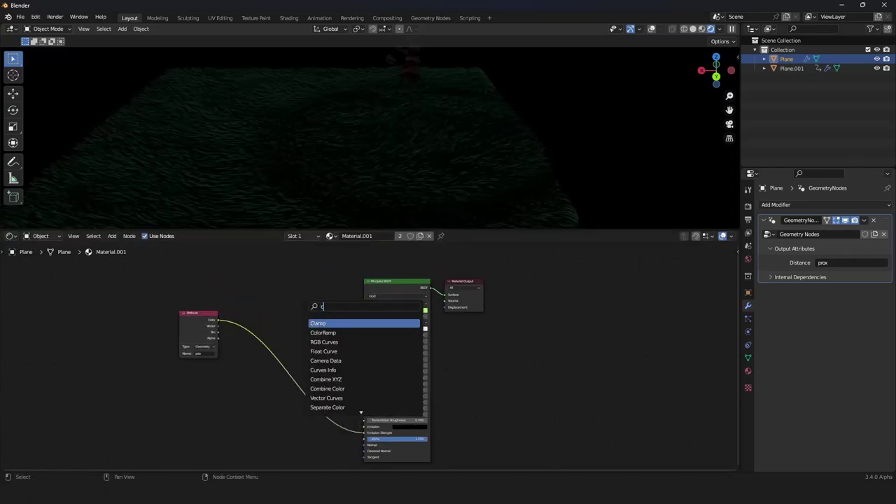
{"action": "type", "text": "olo"}
{"action": "left_click", "coordinate": [324, 324]}
{"action": "left_click", "coordinate": [282, 363]}
{"action": "left_click", "coordinate": [319, 369]}
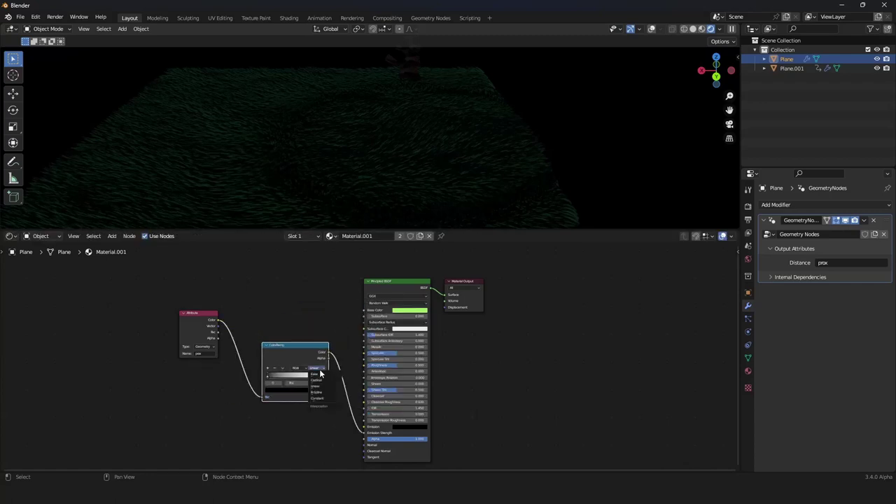
{"action": "left_click", "coordinate": [319, 374]}
- Set the grass emission color to light blue and make the ramp run from white, stop at about 0.3, to black
{"action": "left_click", "coordinate": [410, 426]}
{"action": "left_click_drag", "start_coordinate": [442, 377], "coordinate": [441, 348]}
{"action": "middle_click_drag", "start_coordinate": [360, 107], "coordinate": [367, 136], "text": "shift"}
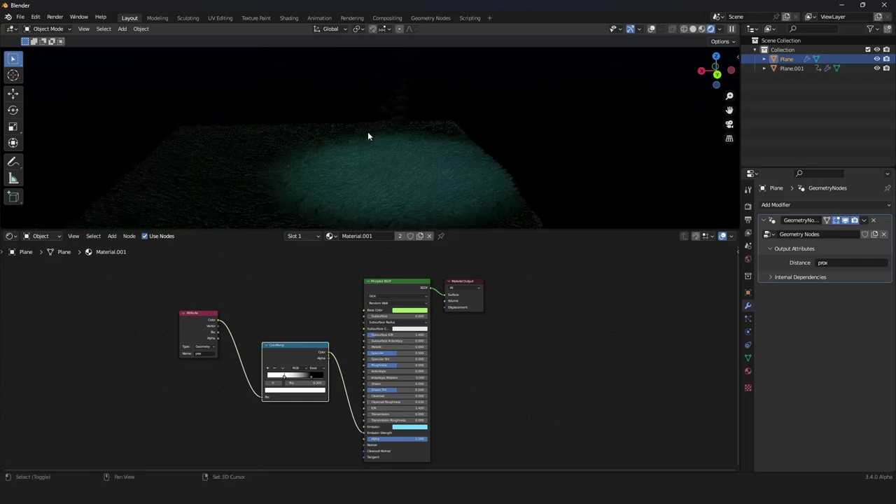
{"action": "scroll", "coordinate": [452, 332], "scroll_direction": "down", "scroll_amount": 2}
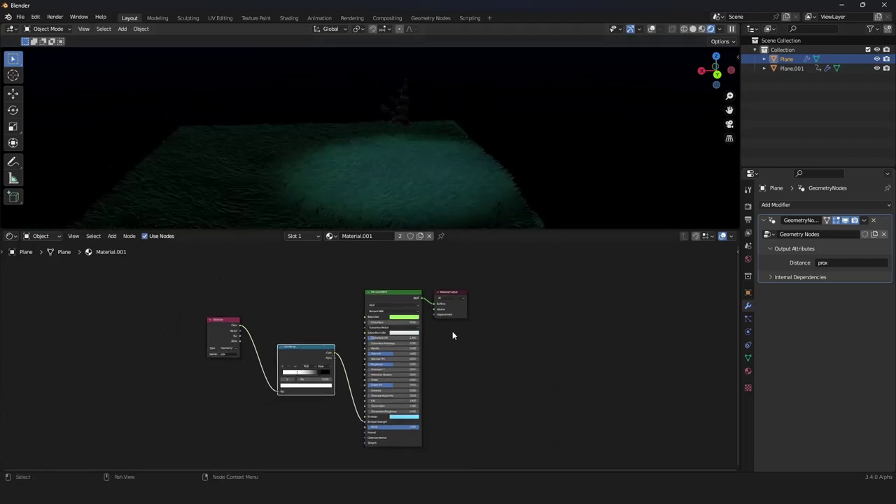
{"action": "middle_click_drag", "start_coordinate": [452, 331], "coordinate": [462, 327]}
{"action": "scroll", "coordinate": [464, 330], "scroll_direction": "up", "scroll_amount": 2}
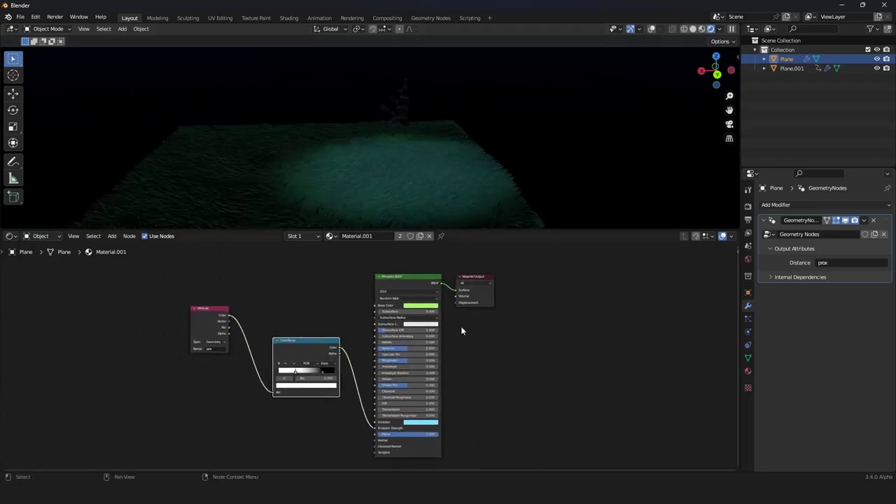
{"action": "scroll", "coordinate": [461, 327], "scroll_direction": "up", "scroll_amount": 1}
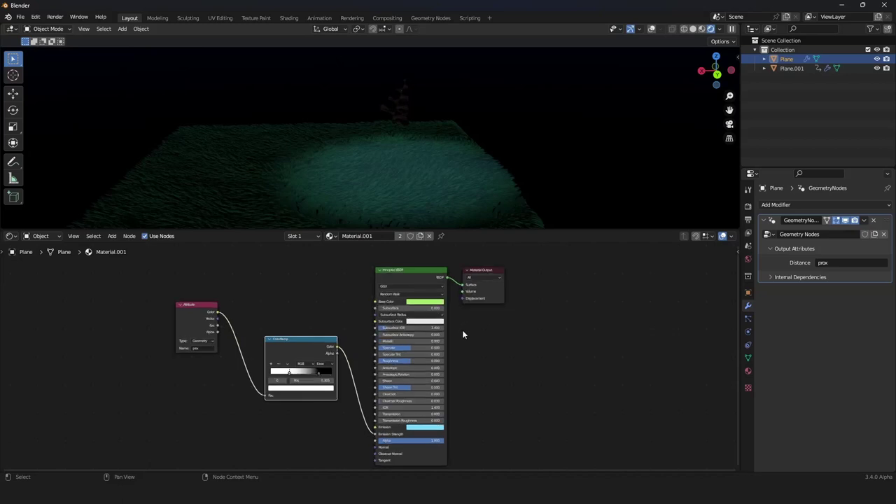
{"action": "middle_click_drag", "start_coordinate": [462, 331], "coordinate": [466, 319]}
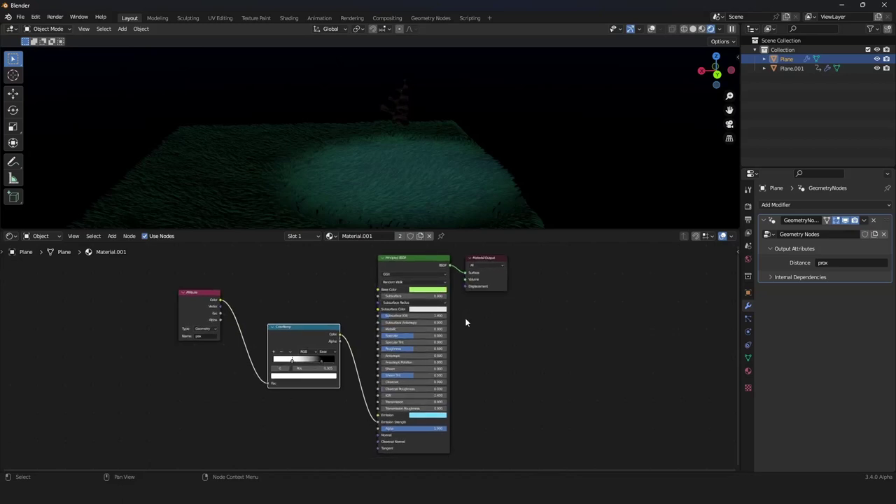
{"action": "scroll", "coordinate": [519, 322], "scroll_direction": "down", "scroll_amount": 2}
{"action": "scroll", "coordinate": [519, 317], "scroll_direction": "up", "scroll_amount": 2}
{"action": "middle_click_drag", "start_coordinate": [519, 316], "coordinate": [533, 321]}
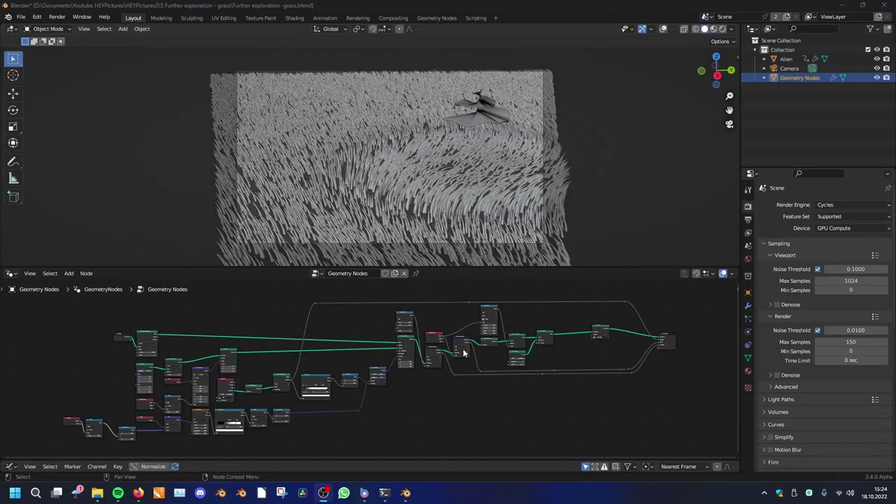
- Preview the finished Alien grass scene through the camera with rendered shading, and return the viewport to solid shading
{"action": "scroll", "coordinate": [461, 355], "scroll_direction": "up", "scroll_amount": 2}
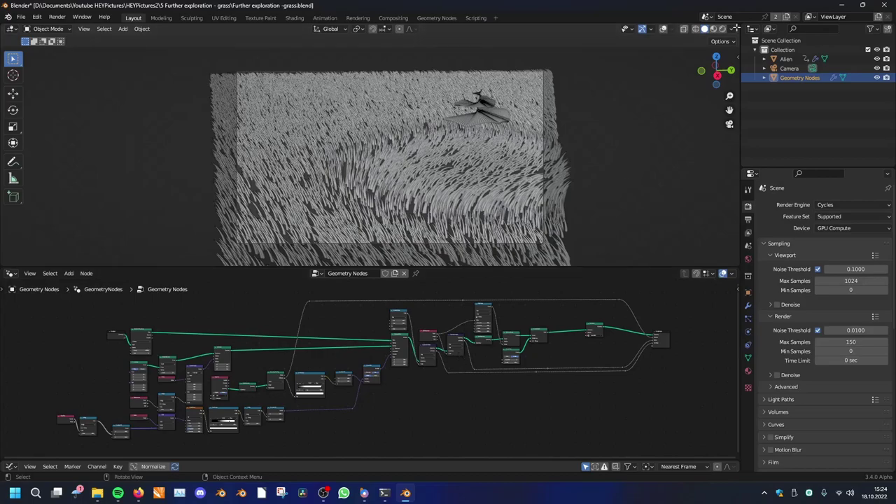
{"action": "left_click", "coordinate": [723, 29]}
{"action": "mouse_move", "coordinate": [523, 138]}
{"action": "middle_mouse_down"}
{"action": "mouse_move", "coordinate": [467, 184]}
{"action": "mouse_move", "coordinate": [394, 175]}
{"action": "mouse_move", "coordinate": [432, 199]}
{"action": "mouse_move", "coordinate": [352, 181]}
{"action": "middle_mouse_up"}
{"action": "key", "text": "KP_0"}
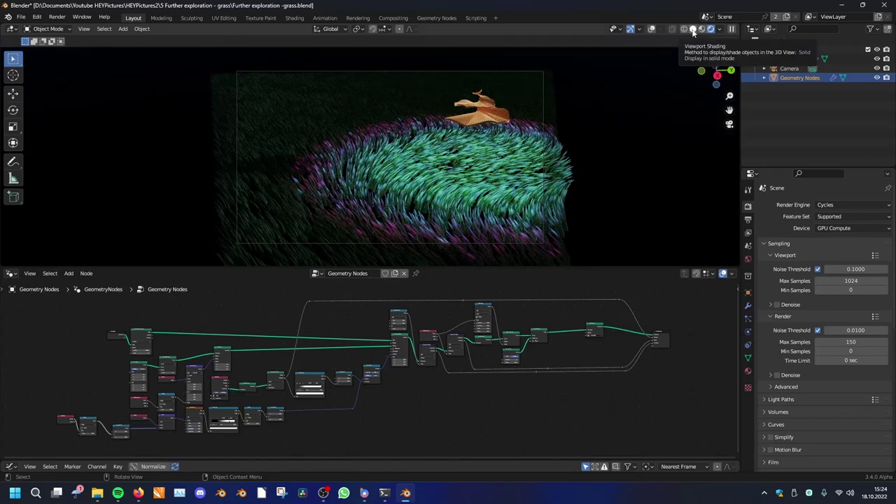
{"action": "left_click", "coordinate": [693, 29]}
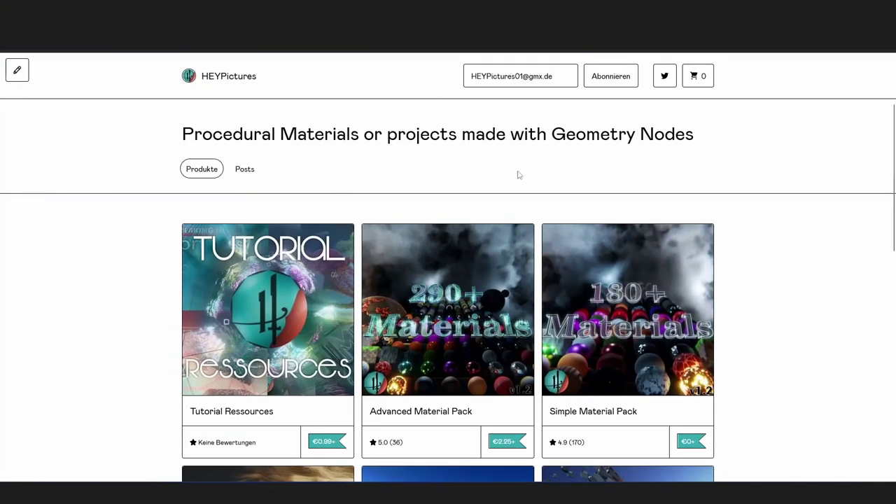
- In the browser, open the Tutorial Ressources product on the HEYPictures Gumroad store and choose the 6 Alien/Grass Scene version
{"action": "scroll", "coordinate": [560, 183], "scroll_direction": "down", "scroll_amount": 2}
{"action": "scroll", "coordinate": [292, 283], "scroll_direction": "up", "scroll_amount": 2}
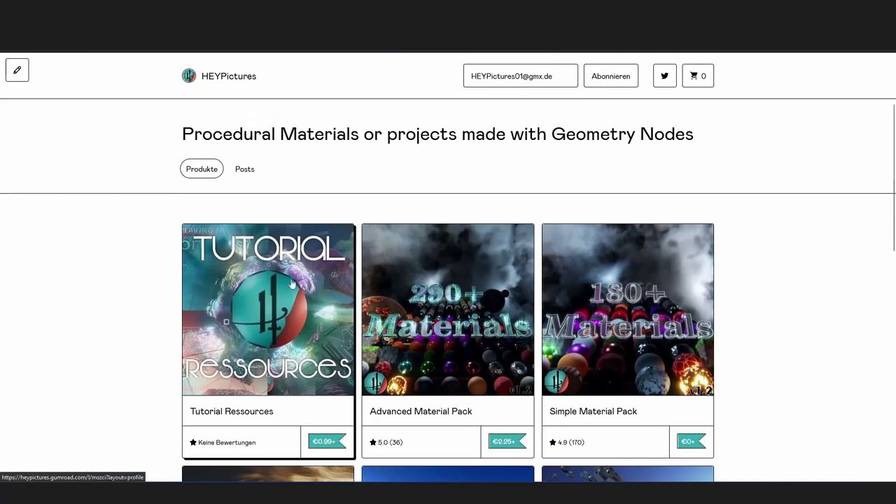
{"action": "scroll", "coordinate": [292, 284], "scroll_direction": "down", "scroll_amount": 1}
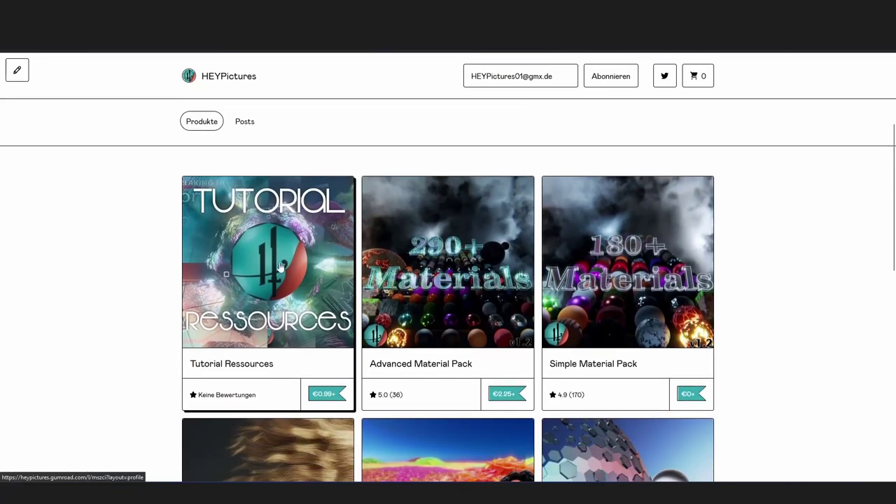
{"action": "left_click", "coordinate": [281, 266]}
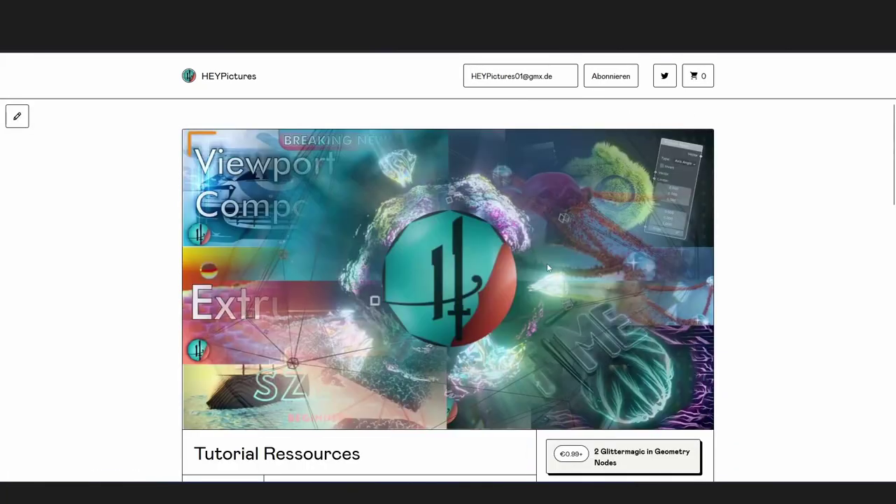
{"action": "scroll", "coordinate": [546, 264], "scroll_direction": "down", "scroll_amount": 4}
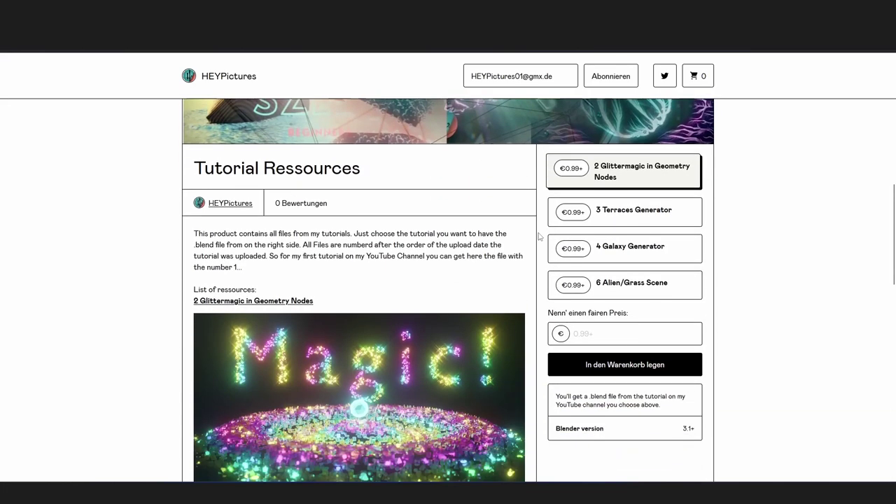
{"action": "left_click", "coordinate": [603, 286]}
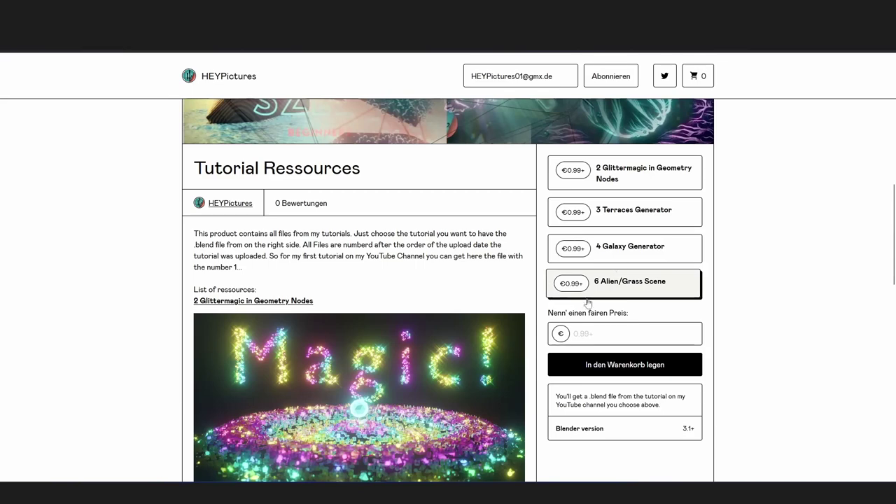
- Look through the product page down to the 6 Alien/Grass Scene preview, and go back to the store's product overview
{"action": "scroll", "coordinate": [515, 250], "scroll_direction": "down", "scroll_amount": 9}
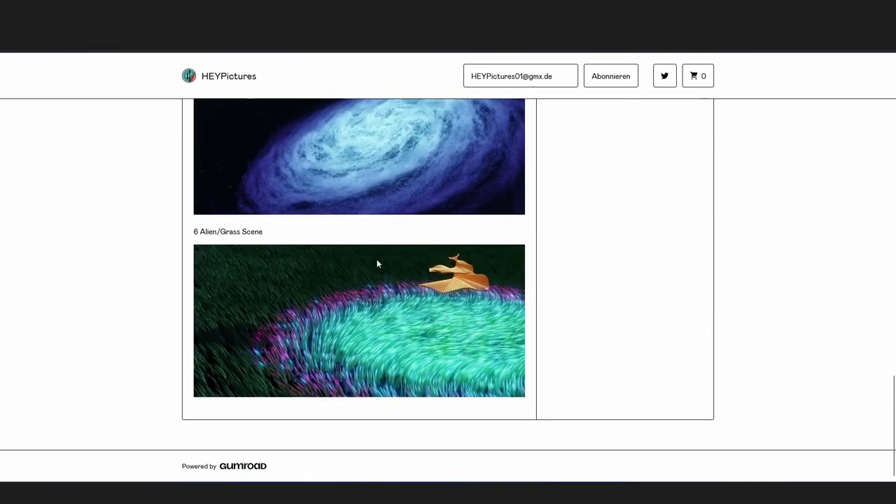
{"action": "scroll", "coordinate": [556, 266], "scroll_direction": "up", "scroll_amount": 10}
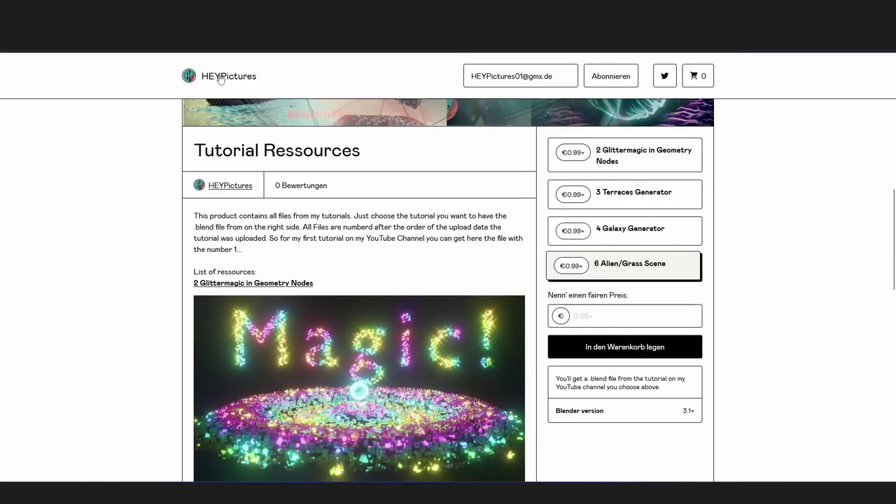
{"action": "key", "text": "alt+Left"}
{"action": "scroll", "coordinate": [532, 315], "scroll_direction": "down", "scroll_amount": 1}
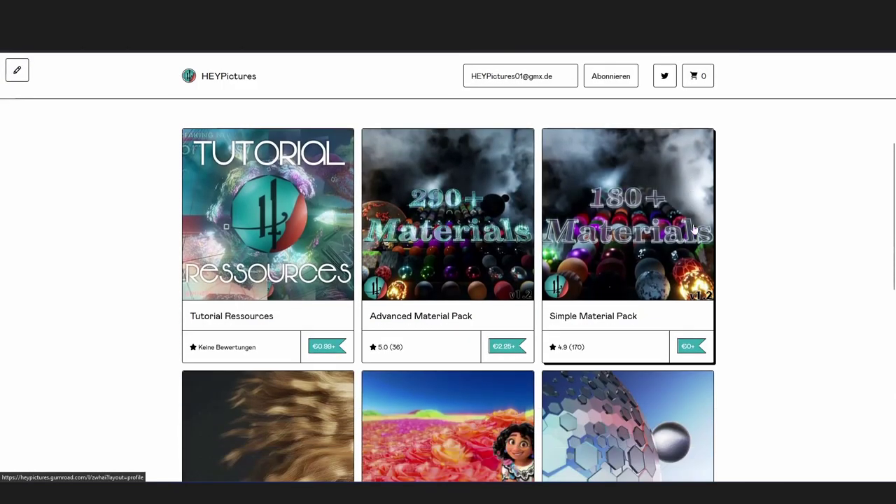